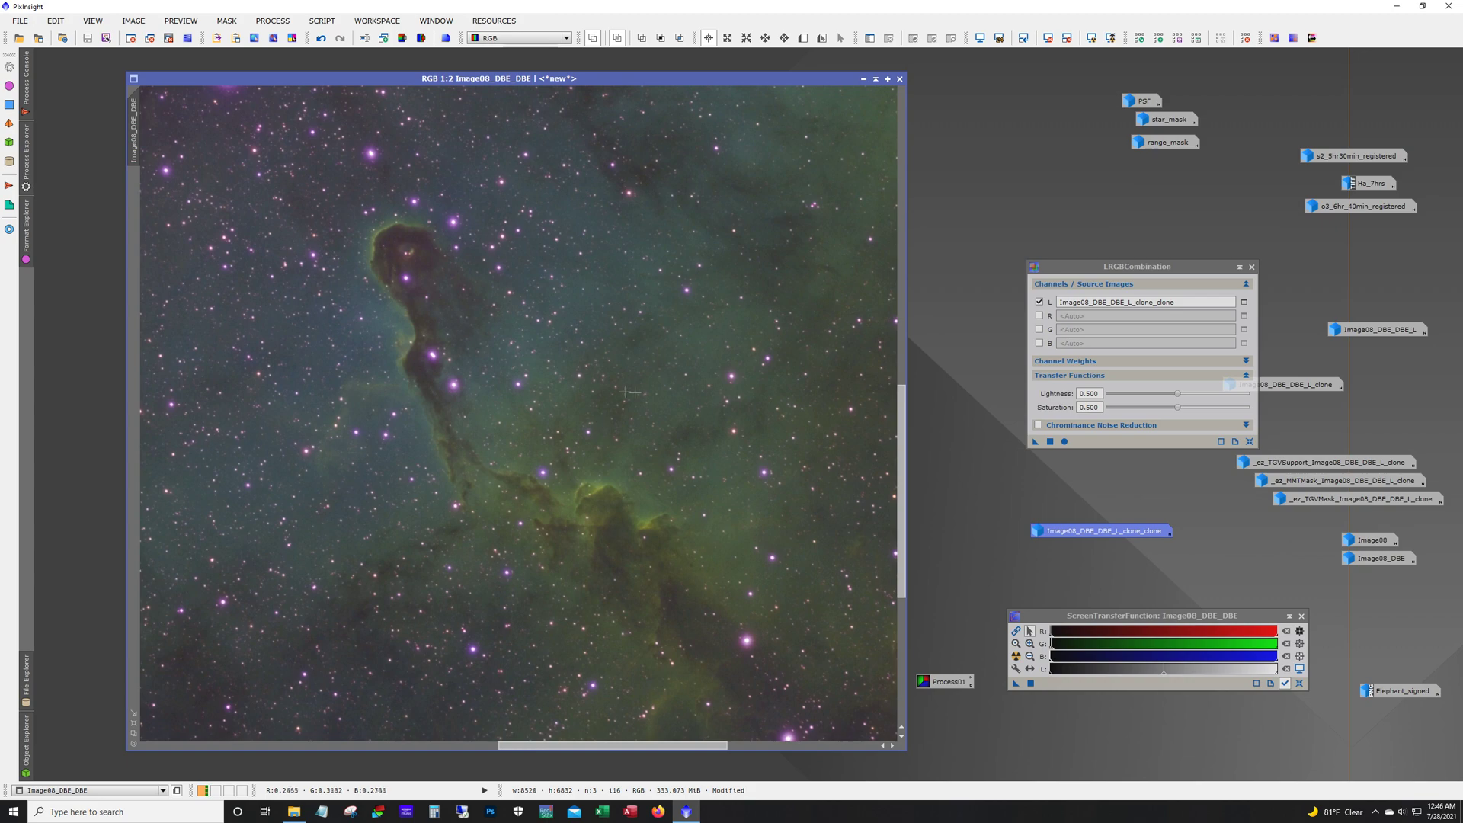
Reposition the Image08_DBE_DBE window and close the LRGBCombination process
{"action": "scroll", "coordinate": [605, 381], "scroll_direction": "down", "scroll_amount": 2}
{"action": "scroll", "coordinate": [605, 381], "scroll_direction": "down", "scroll_amount": 3}
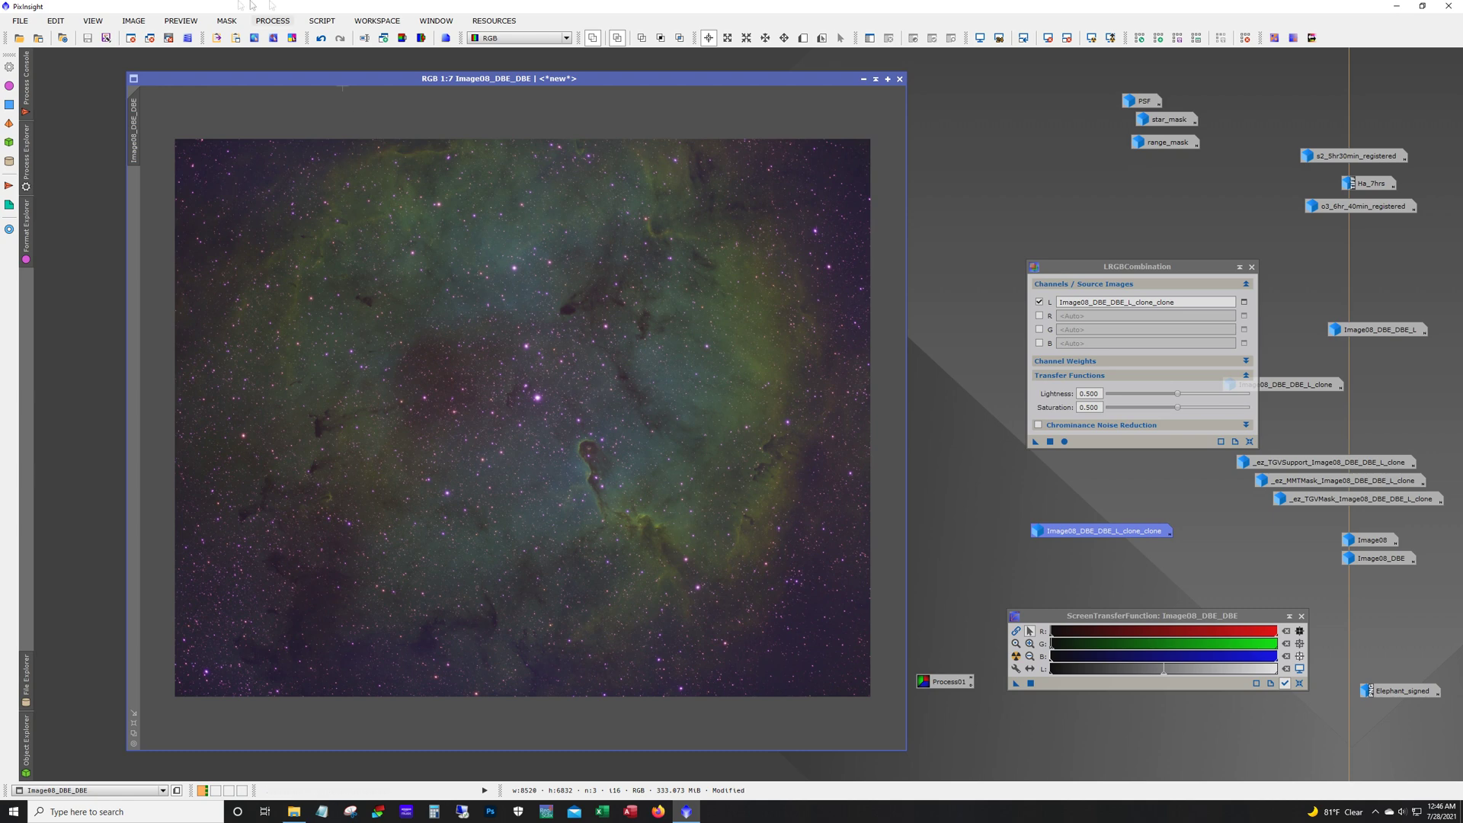
{"action": "left_click_drag", "start_coordinate": [565, 88], "coordinate": [530, 87]}
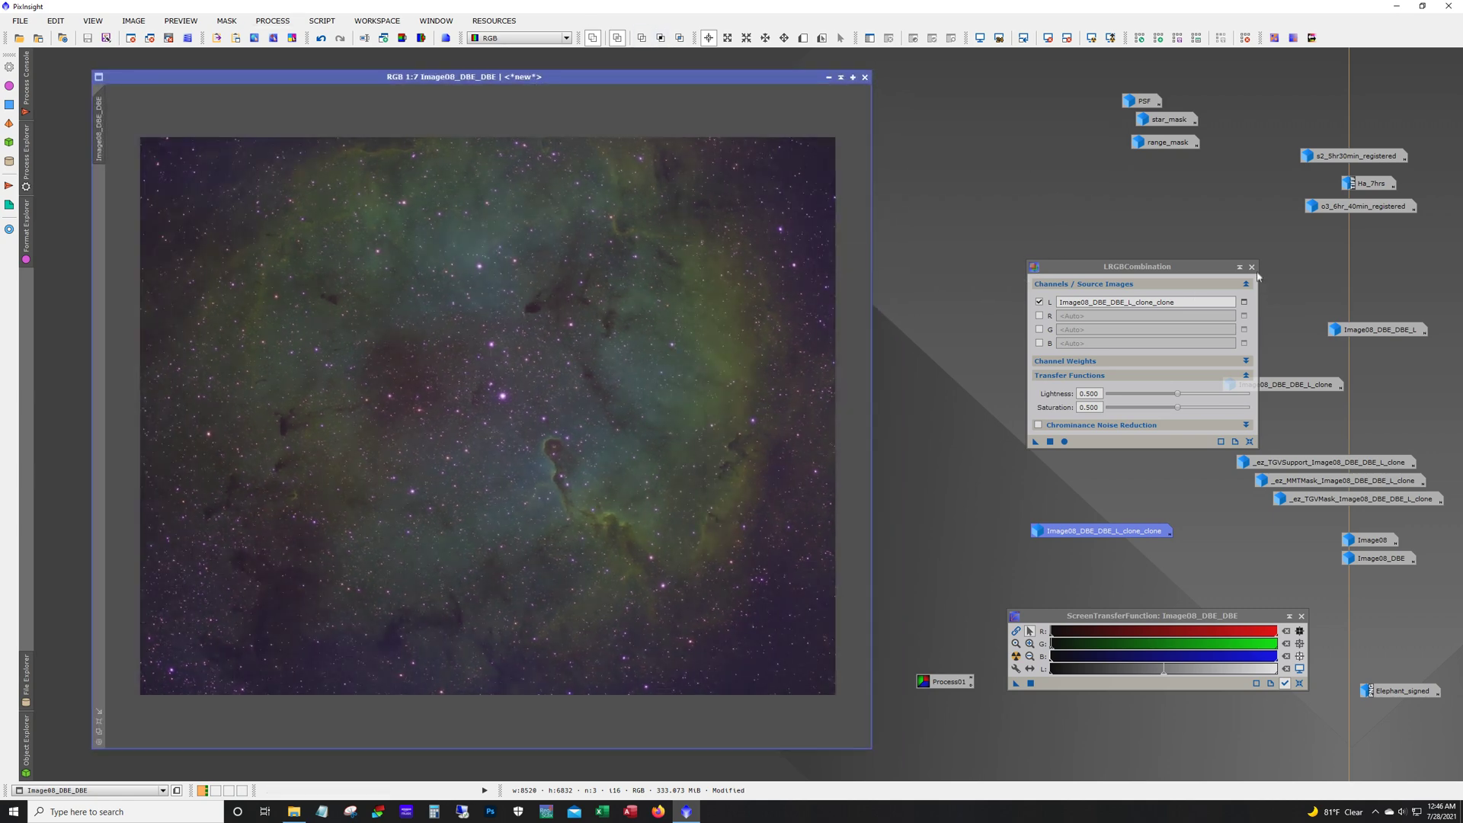
{"action": "left_click", "coordinate": [1251, 266]}
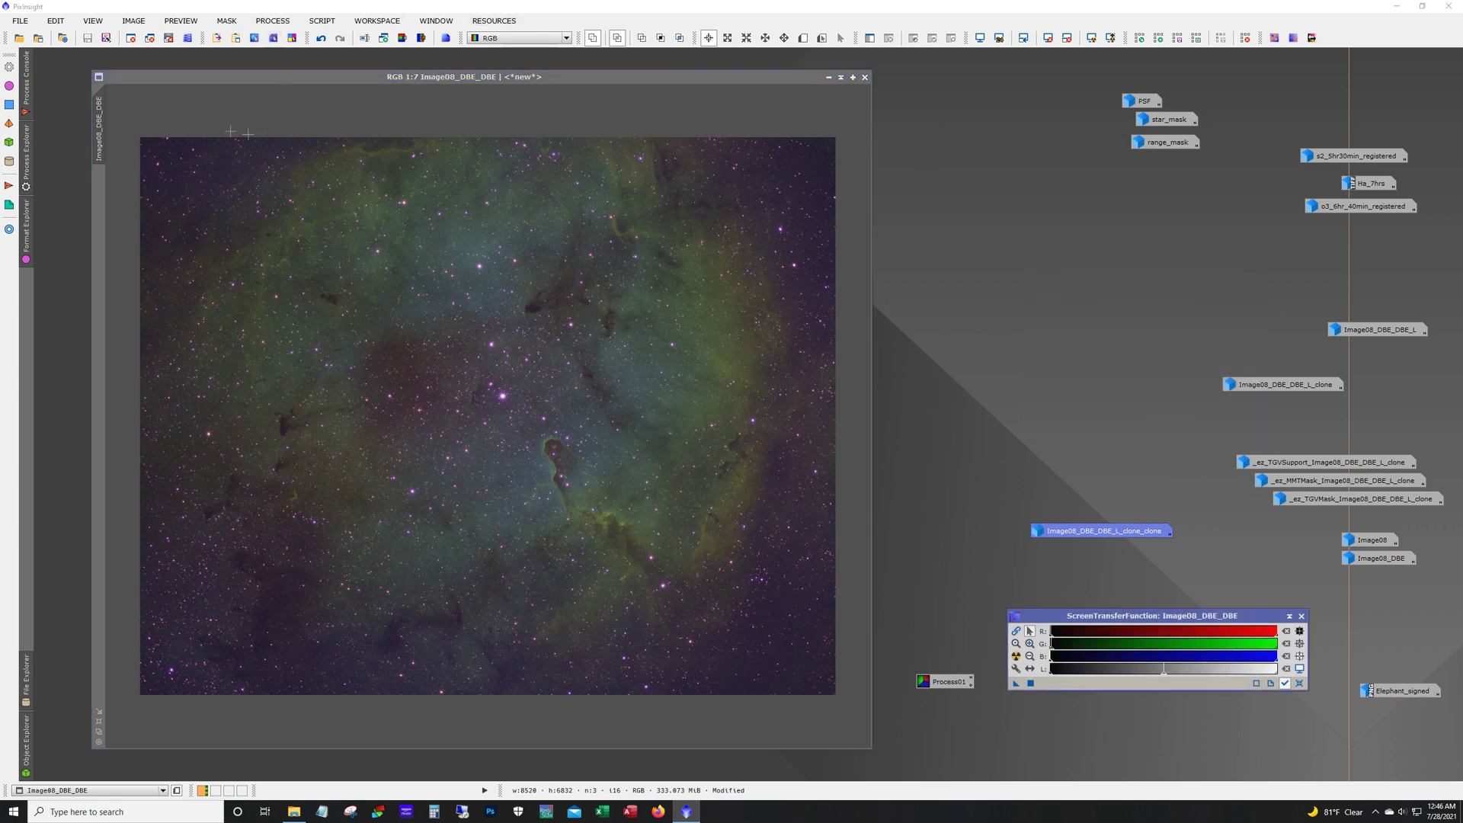
Run StarNet on Image08_DBE_DBE with a stride of 128 and star mask creation enabled
{"action": "left_click", "coordinate": [272, 21]}
{"action": "mouse_move", "coordinate": [287, 37]}
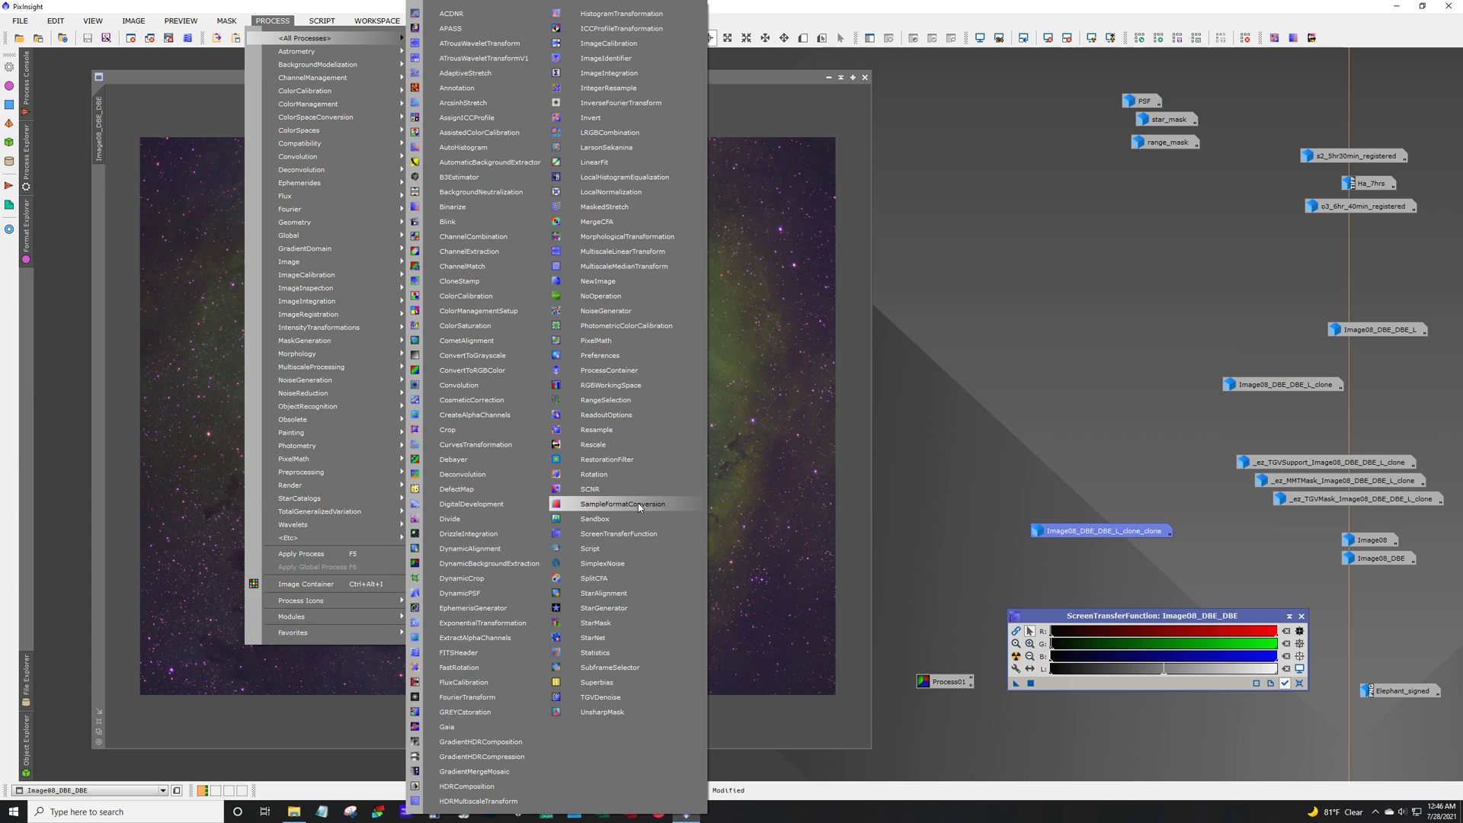
{"action": "left_click", "coordinate": [643, 637]}
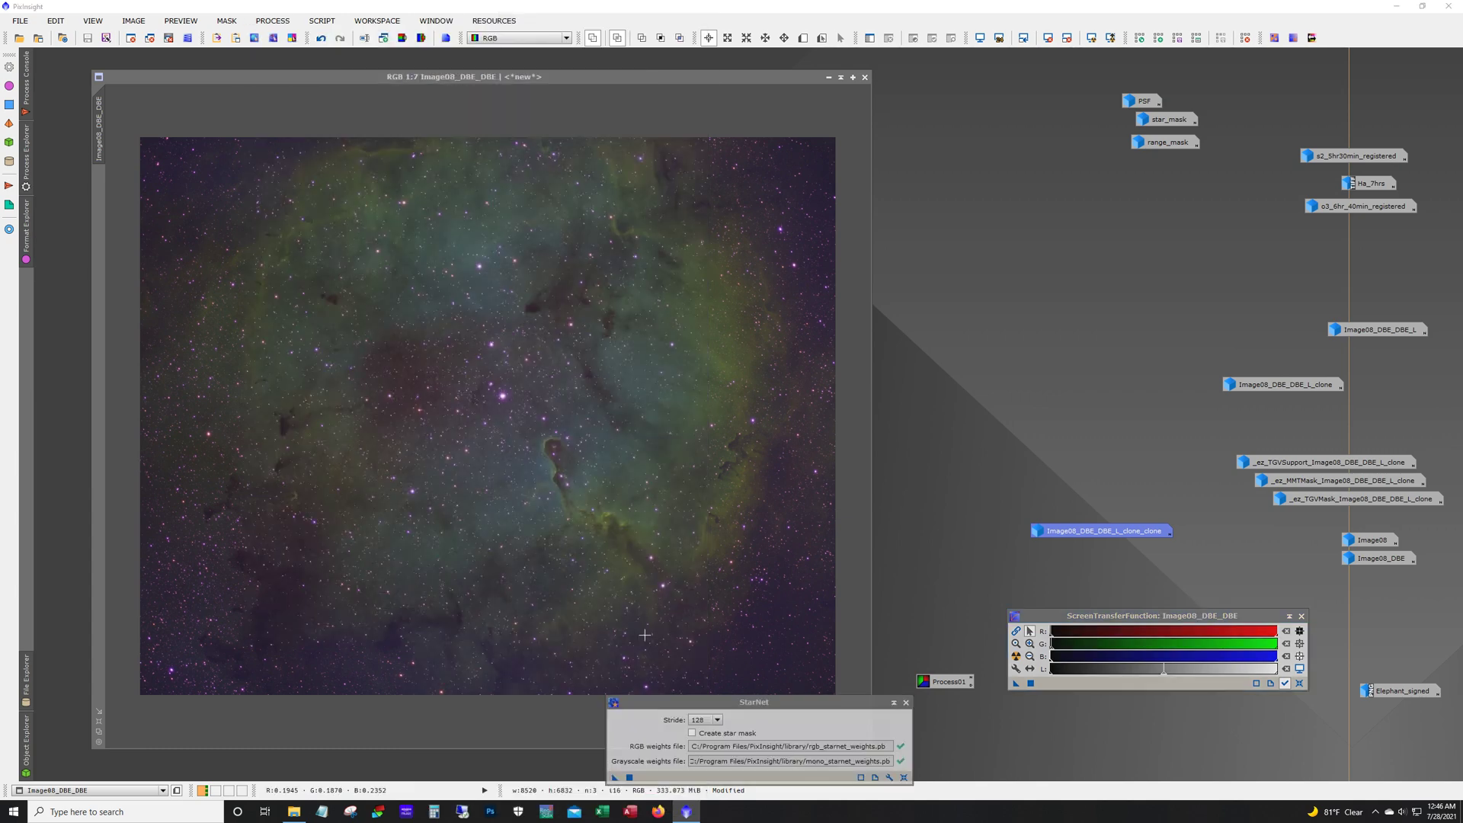
{"action": "left_click", "coordinate": [693, 733]}
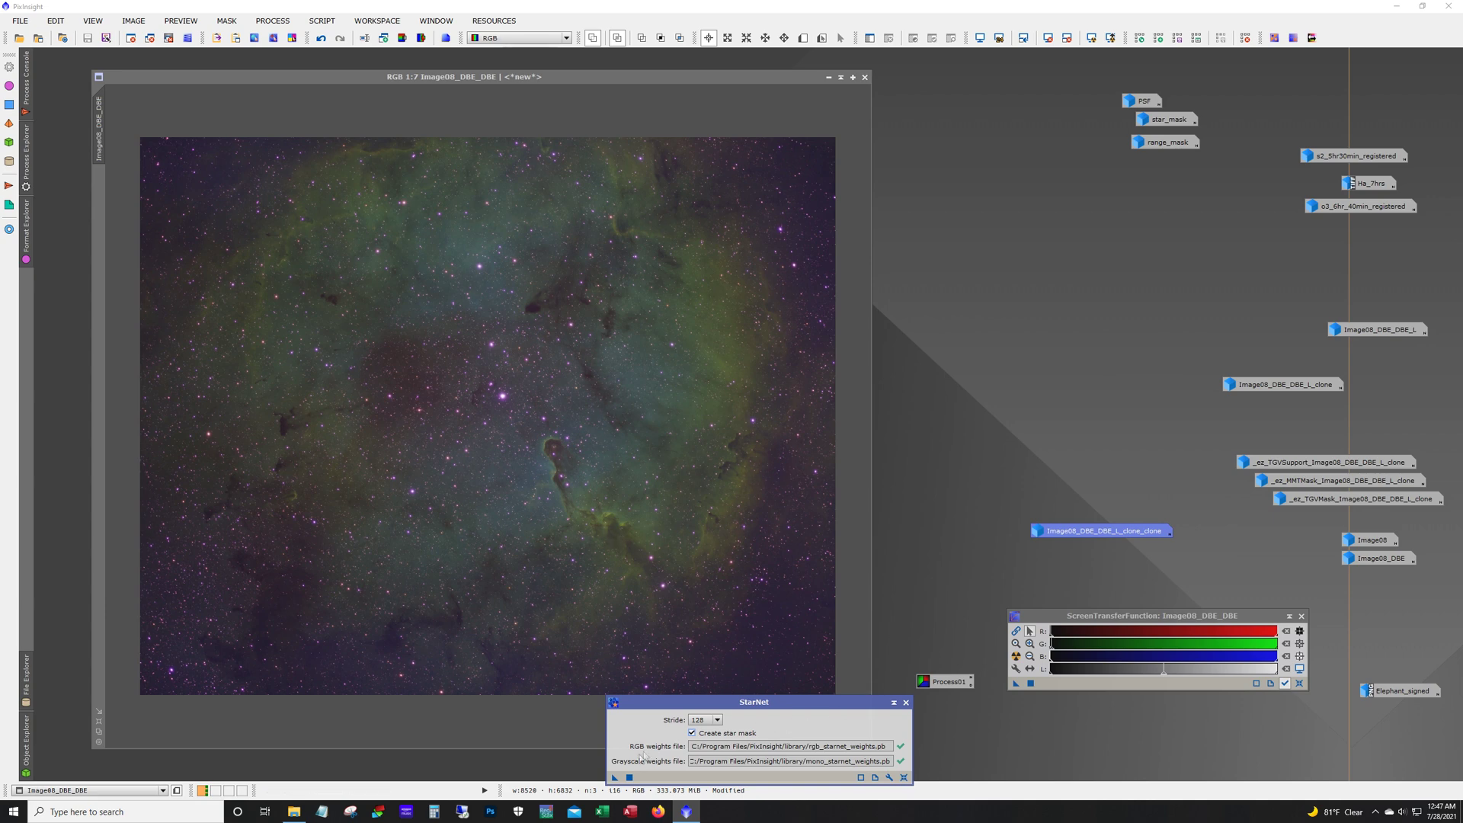
{"action": "left_click", "coordinate": [616, 778]}
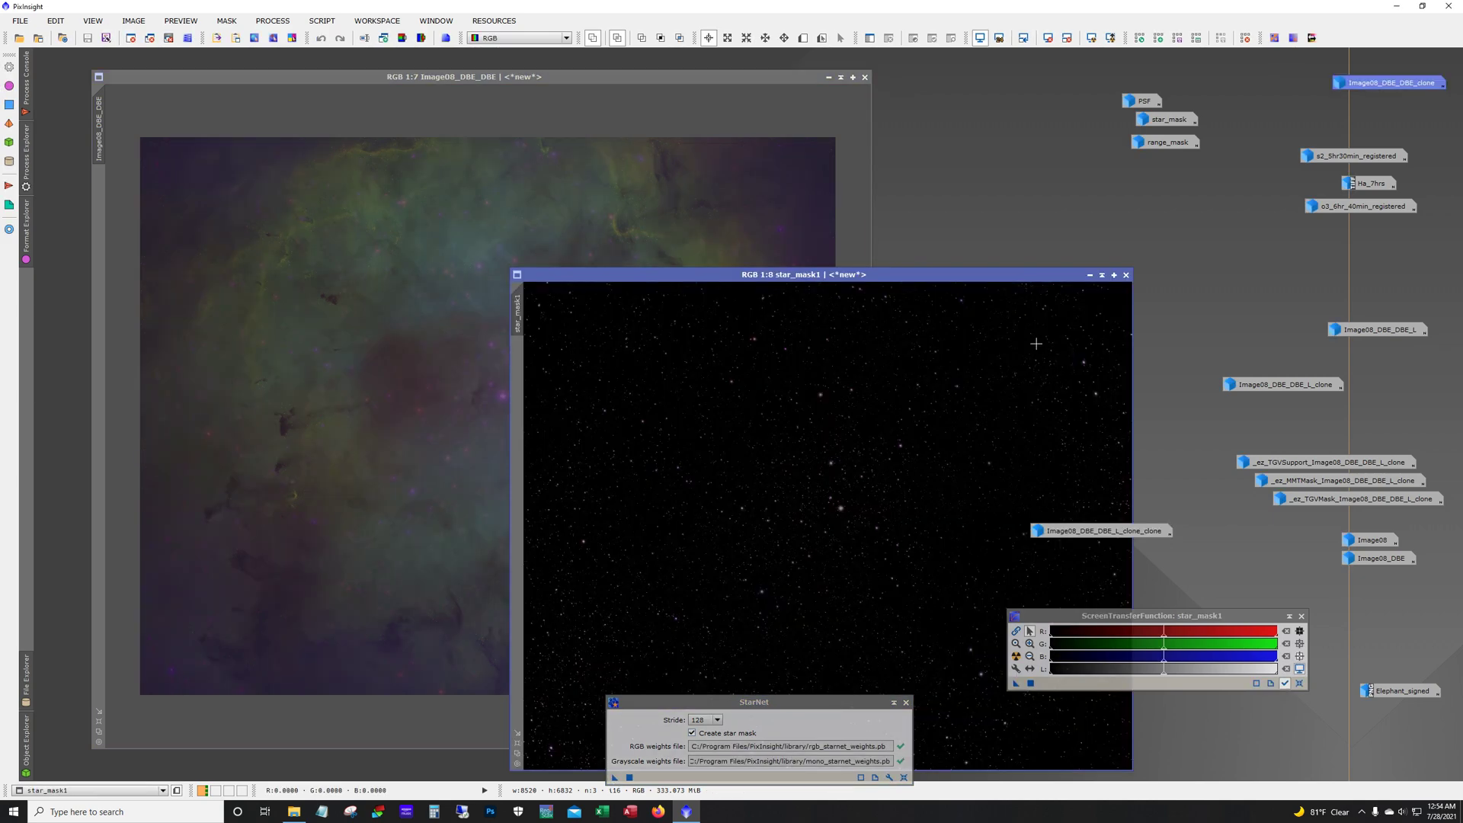
Move the Image08_DBE_DBE_L_clone_clone icon in with the other image icons and close the StarNet and ScreenTransferFunction processes
{"action": "left_click_drag", "start_coordinate": [1069, 531], "coordinate": [1243, 580]}
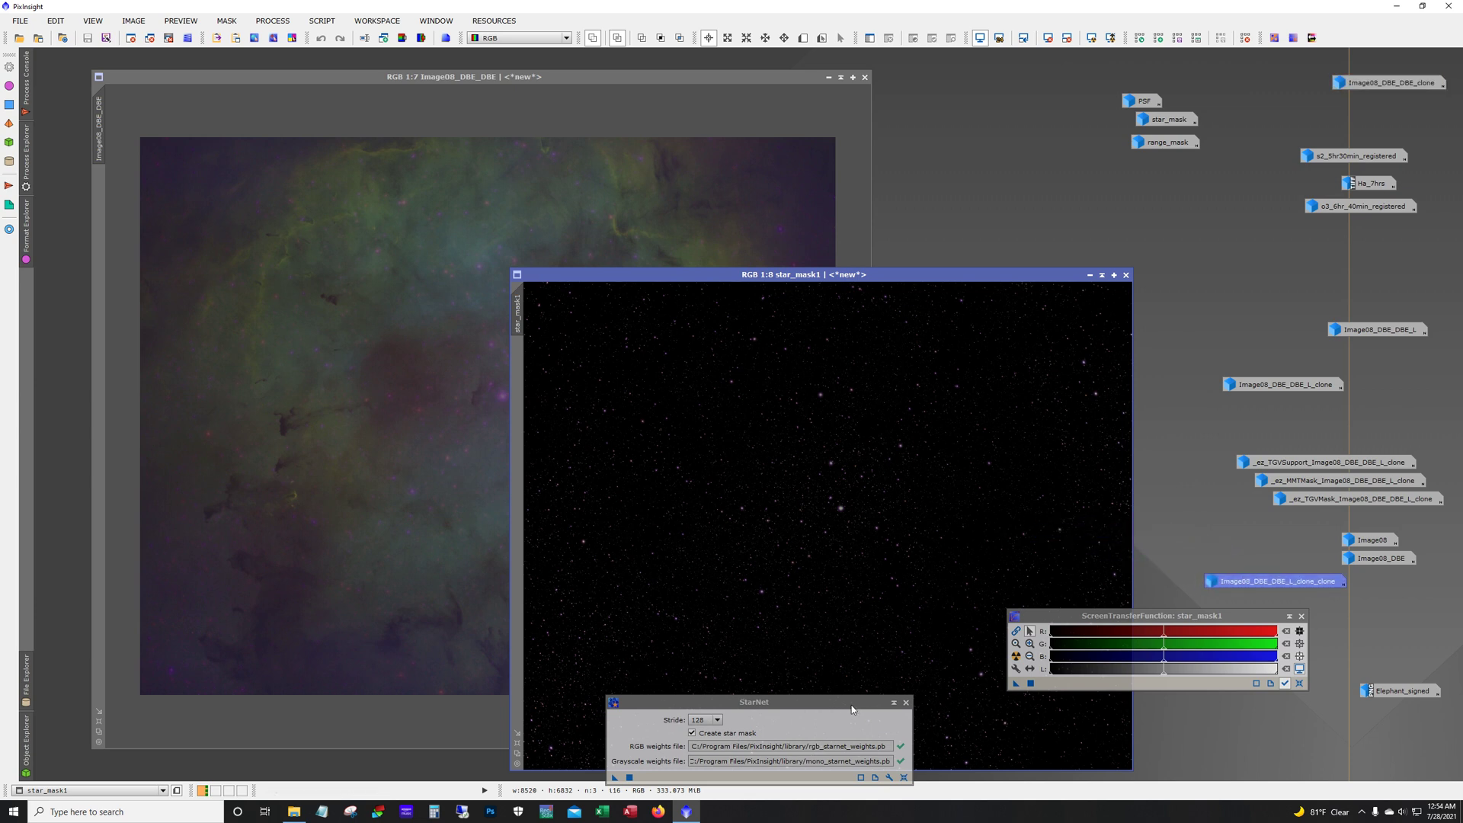
{"action": "left_click", "coordinate": [906, 702]}
{"action": "left_click", "coordinate": [1301, 616]}
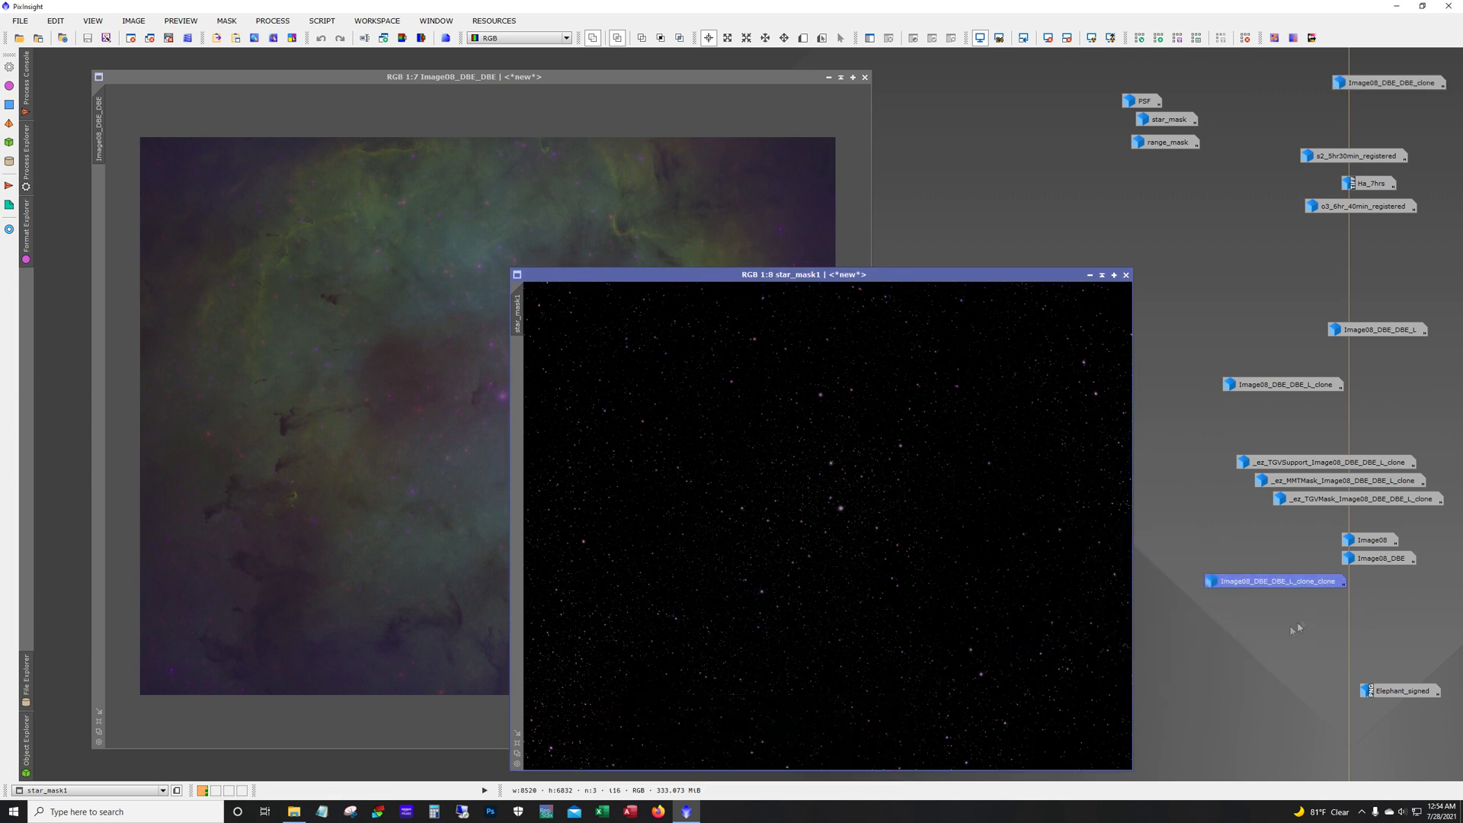
Iconize star_mask1, park its icon in the workspace corner, and reposition the starless Image08_DBE_DBE window
{"action": "left_click_drag", "start_coordinate": [751, 274], "coordinate": [702, 89]}
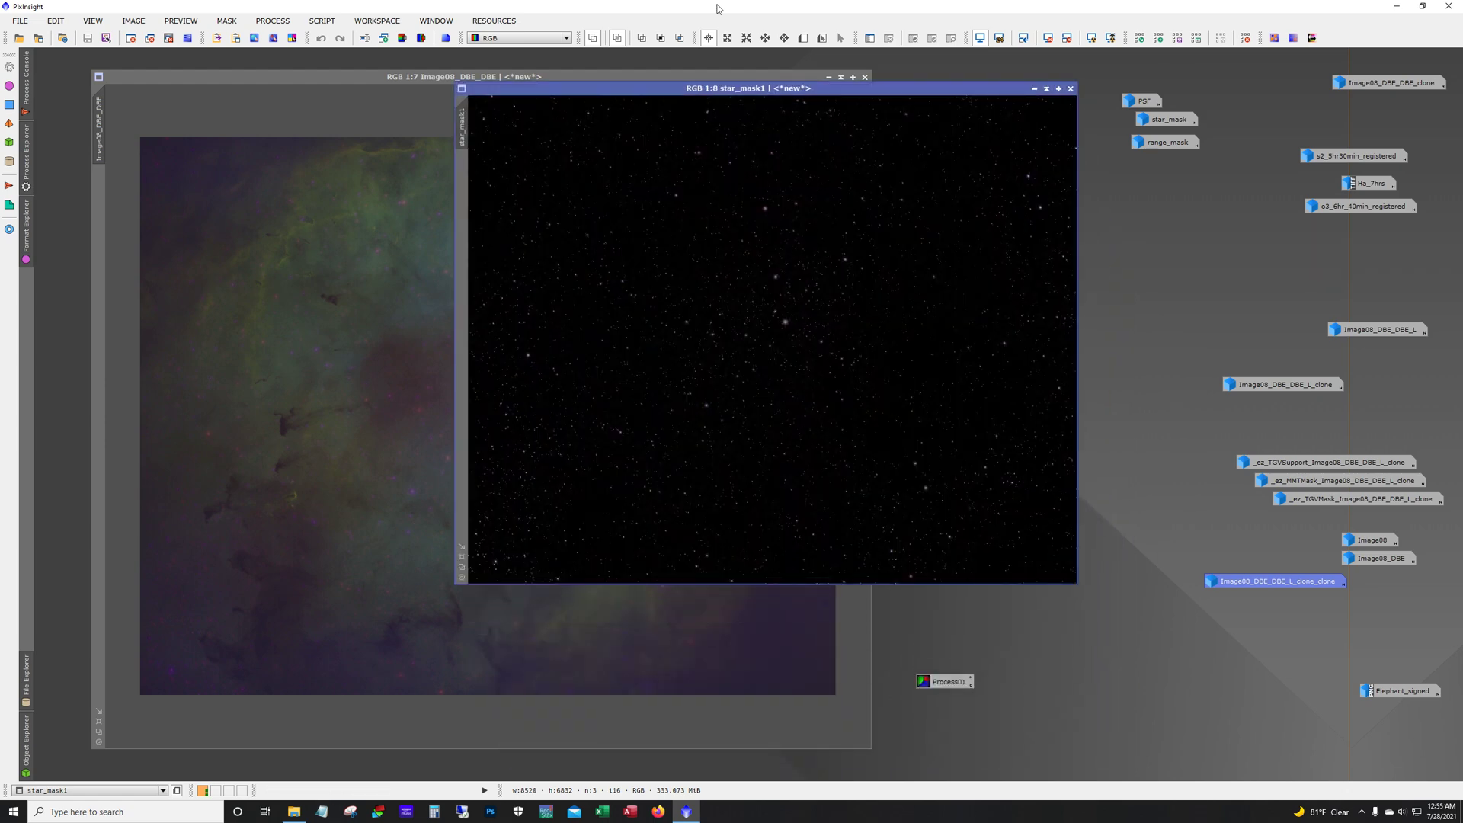
{"action": "left_click", "coordinate": [1033, 88]}
{"action": "left_click_drag", "start_coordinate": [798, 340], "coordinate": [68, 61]}
{"action": "left_click_drag", "start_coordinate": [238, 79], "coordinate": [285, 93]}
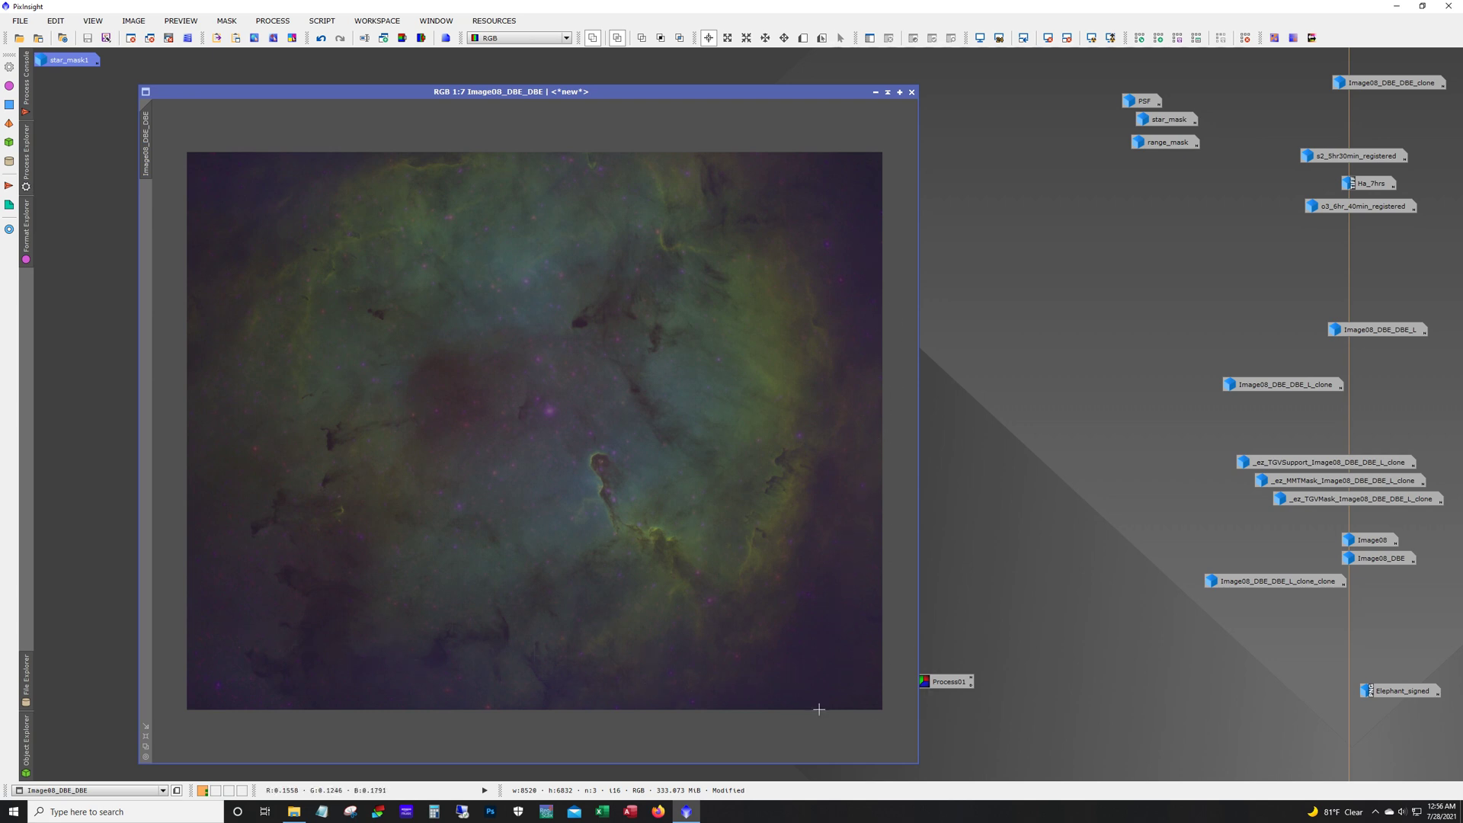
Invert the colors of the starless Image08_DBE_DBE image
{"action": "left_click", "coordinate": [279, 25]}
{"action": "mouse_move", "coordinate": [368, 304]}
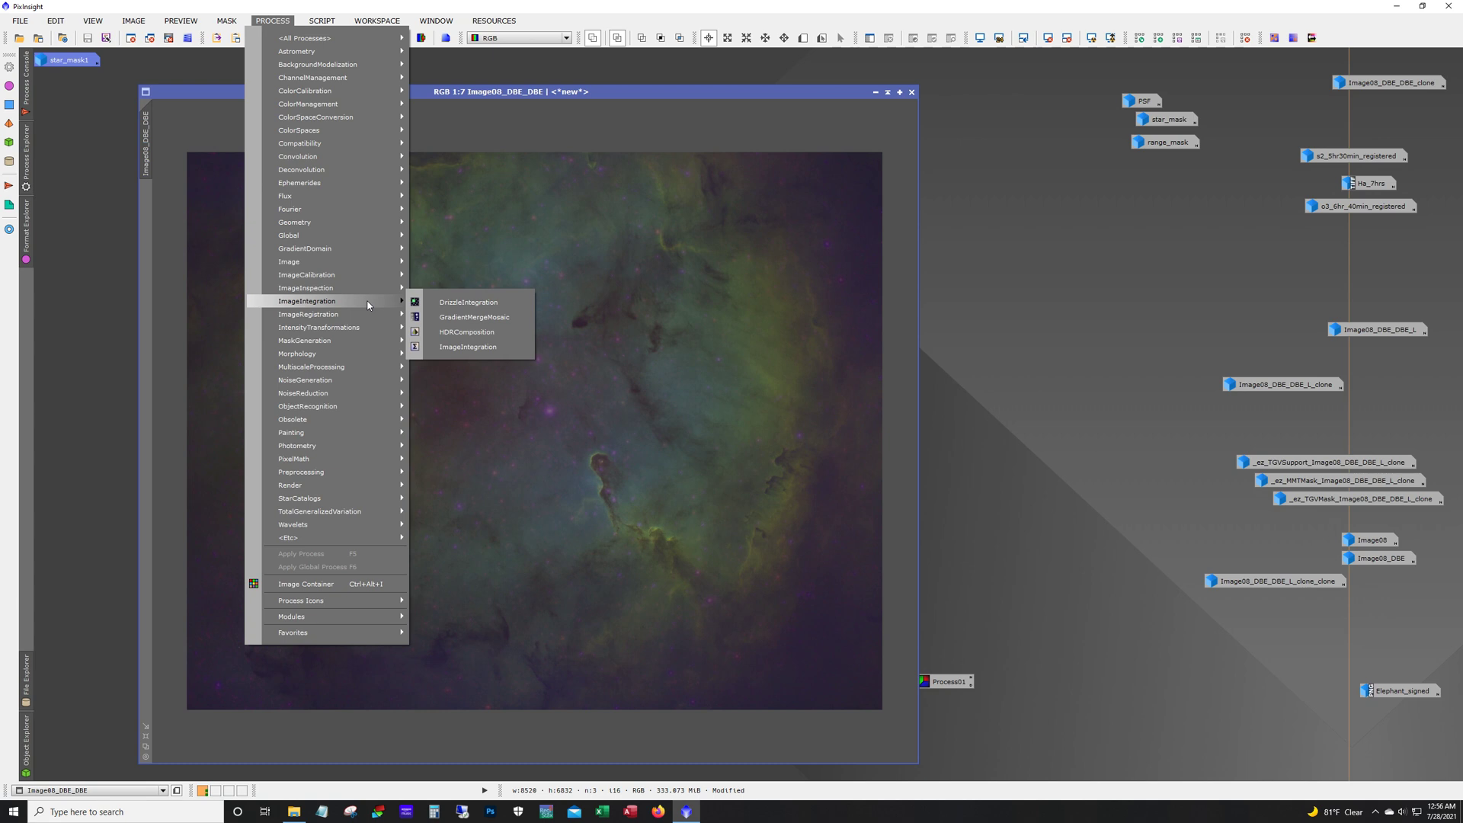
{"action": "left_click", "coordinate": [472, 449]}
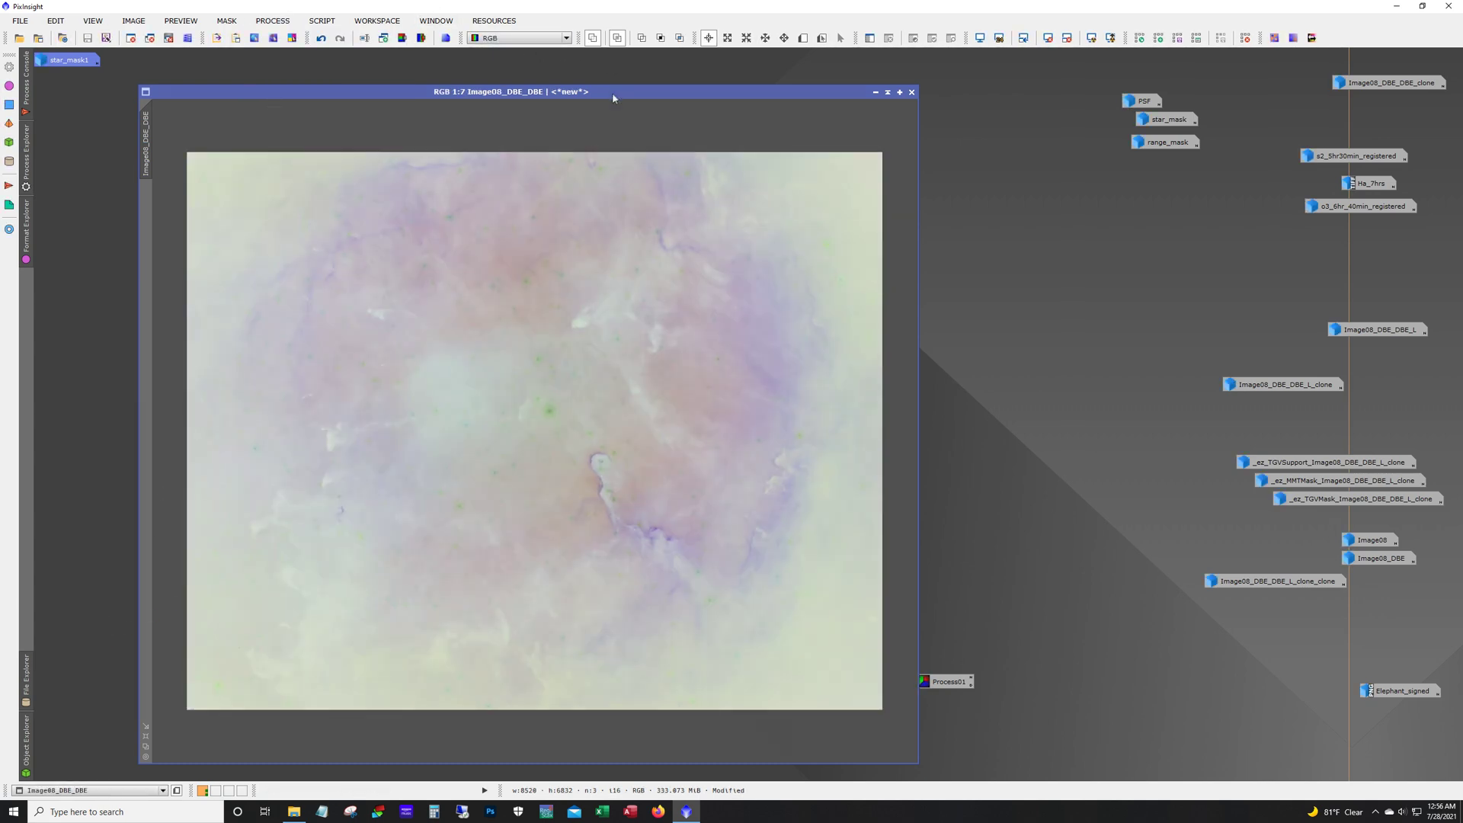
{"action": "left_click_drag", "start_coordinate": [613, 95], "coordinate": [539, 92]}
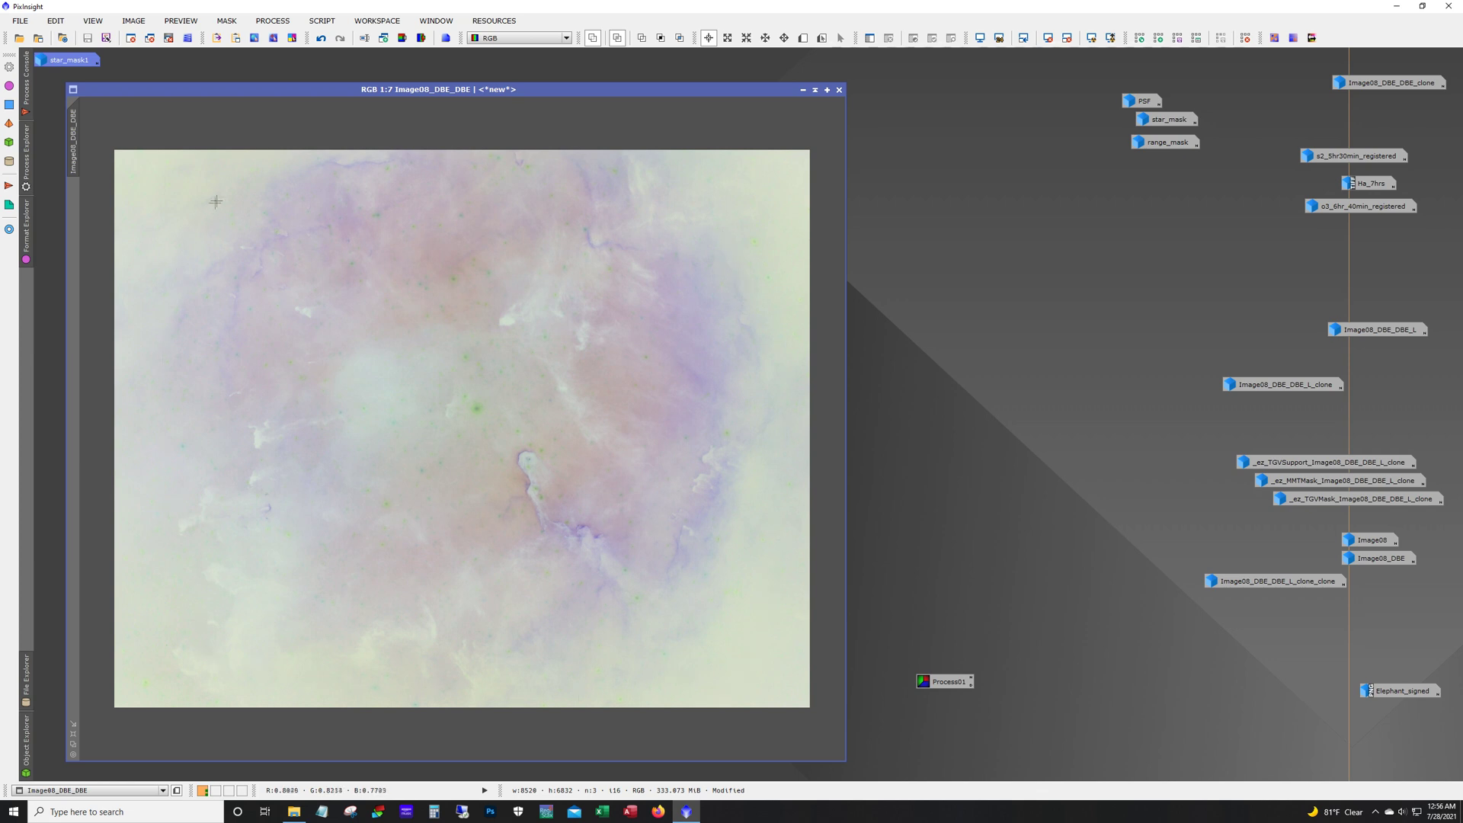
Apply SCNR to the inverted image, removing green with Average Neutral protection and an amount of 0.83
{"action": "left_click", "coordinate": [271, 22]}
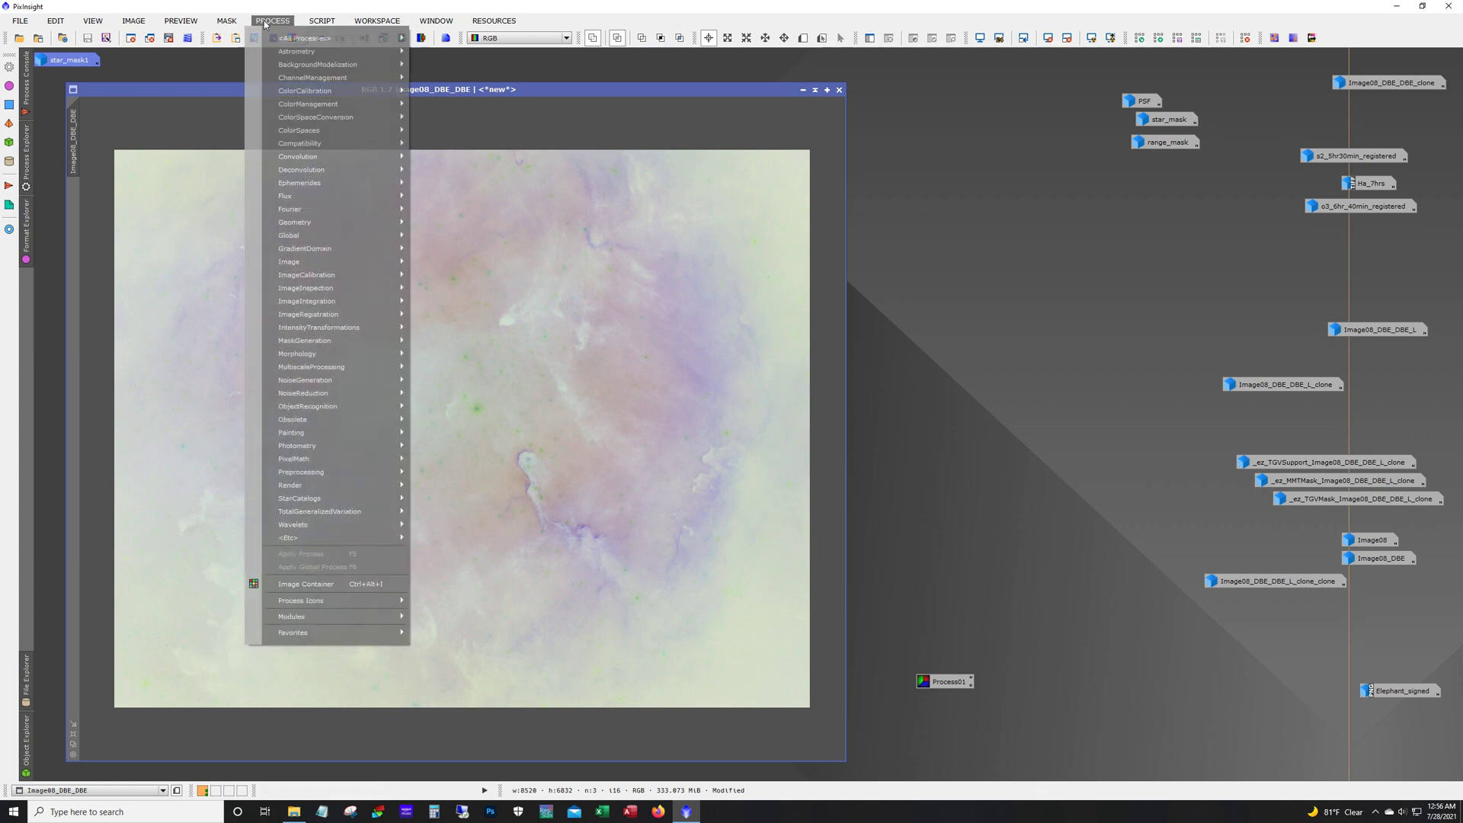
{"action": "mouse_move", "coordinate": [301, 38]}
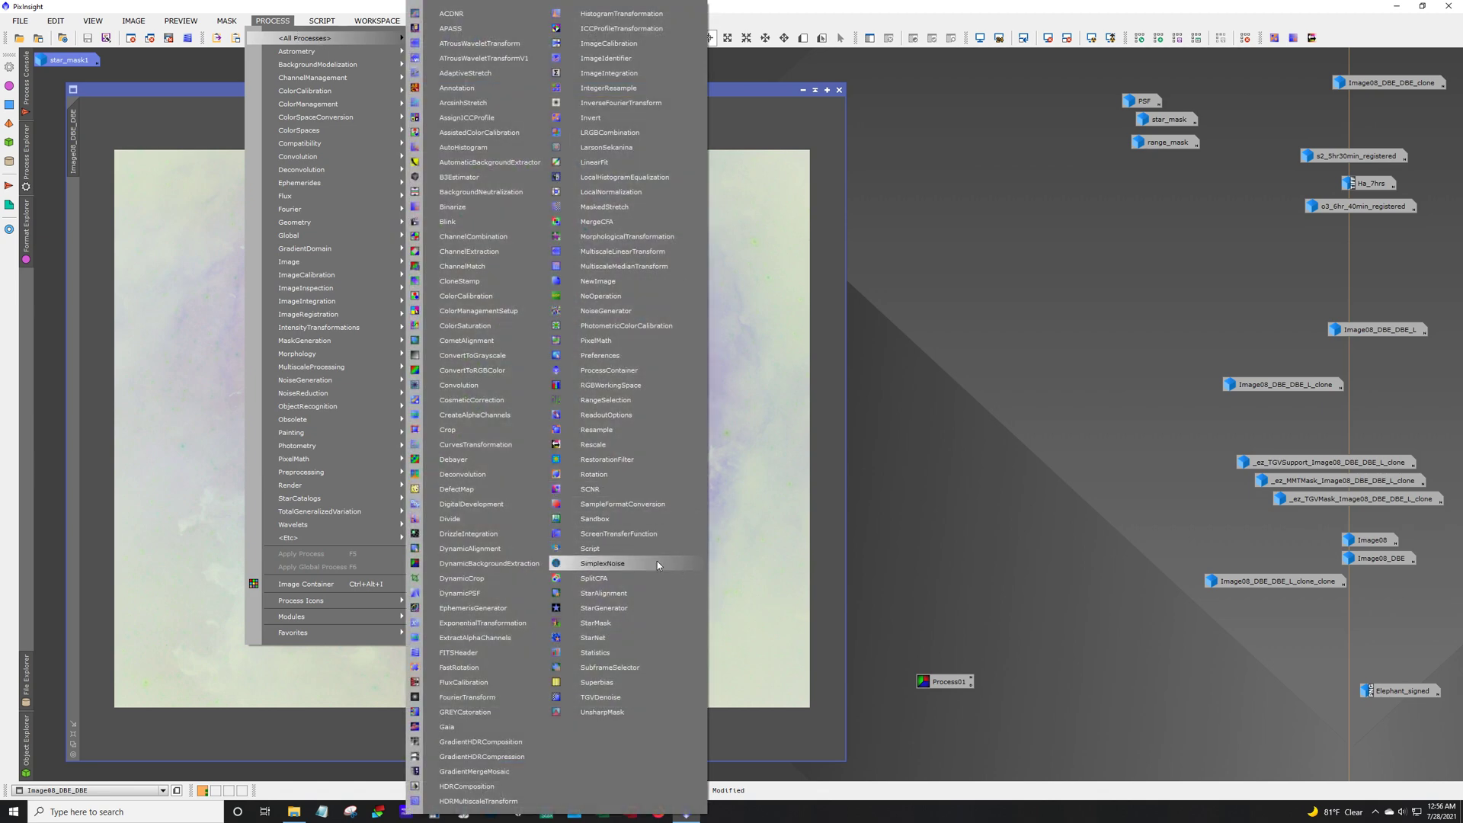
{"action": "left_click", "coordinate": [602, 488]}
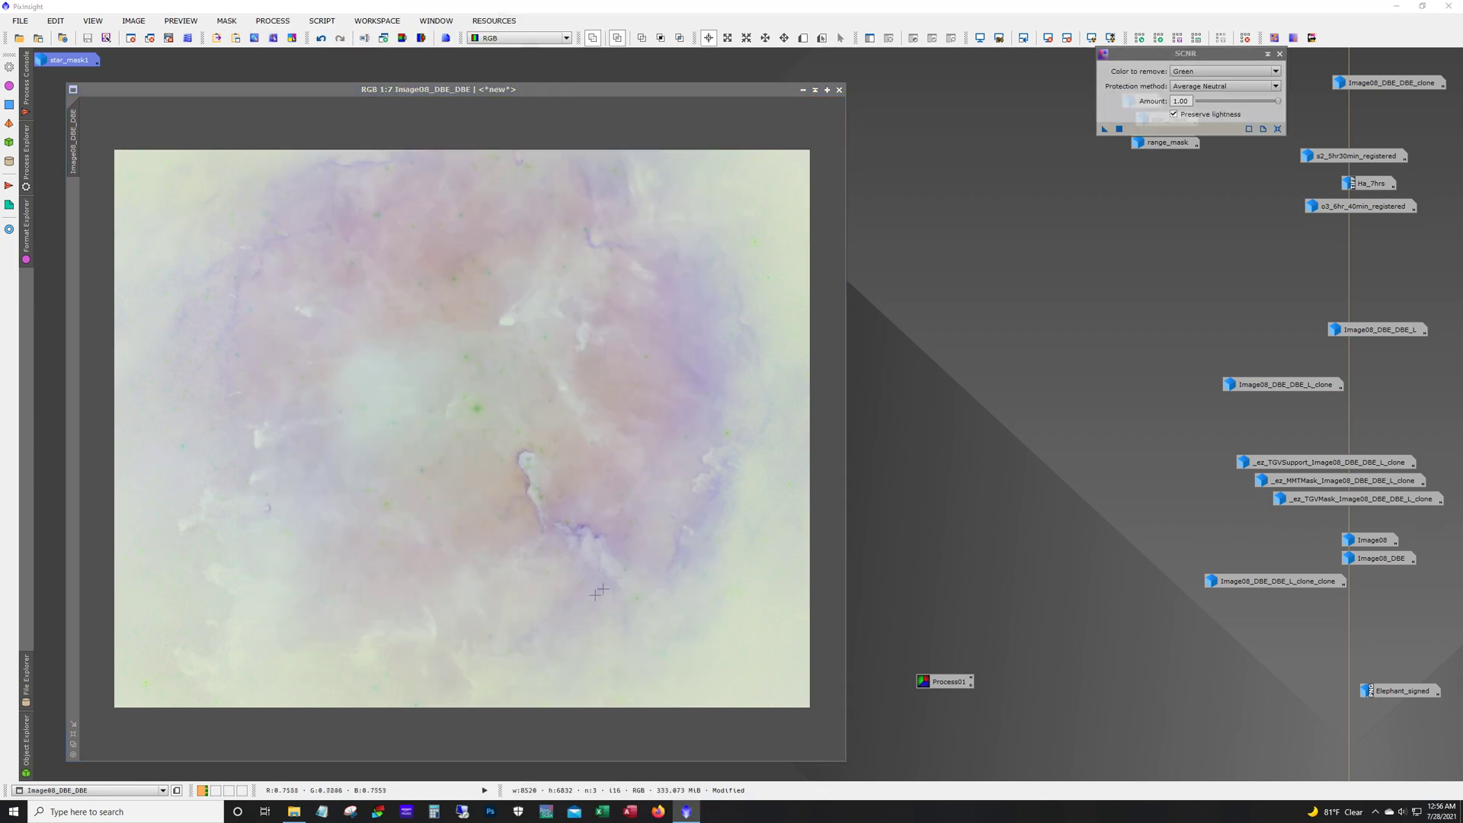
{"action": "left_click_drag", "start_coordinate": [1188, 54], "coordinate": [1114, 165]}
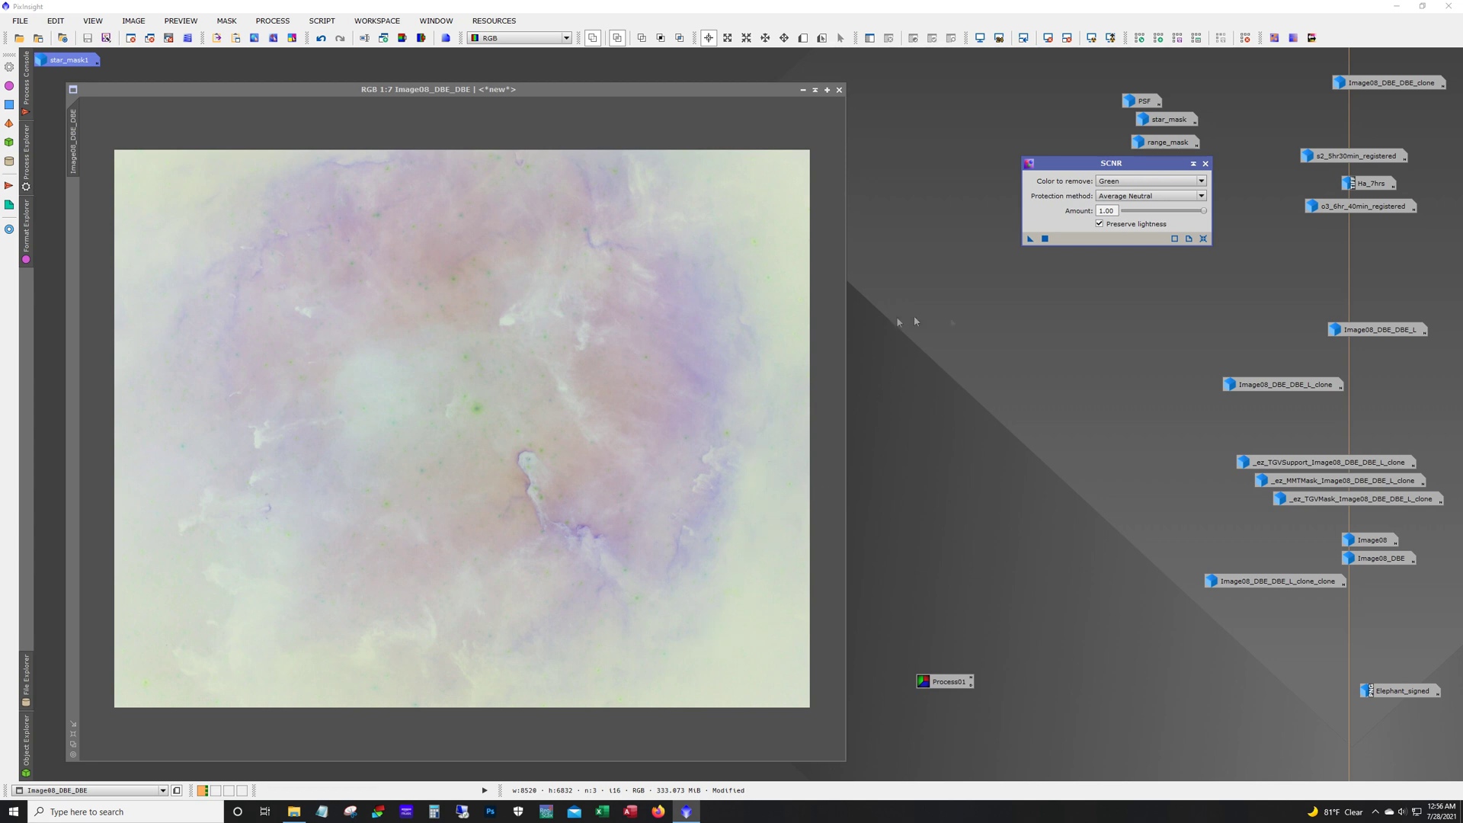
{"action": "left_click_drag", "start_coordinate": [1203, 214], "coordinate": [1190, 220]}
{"action": "left_click_drag", "start_coordinate": [1031, 239], "coordinate": [701, 251]}
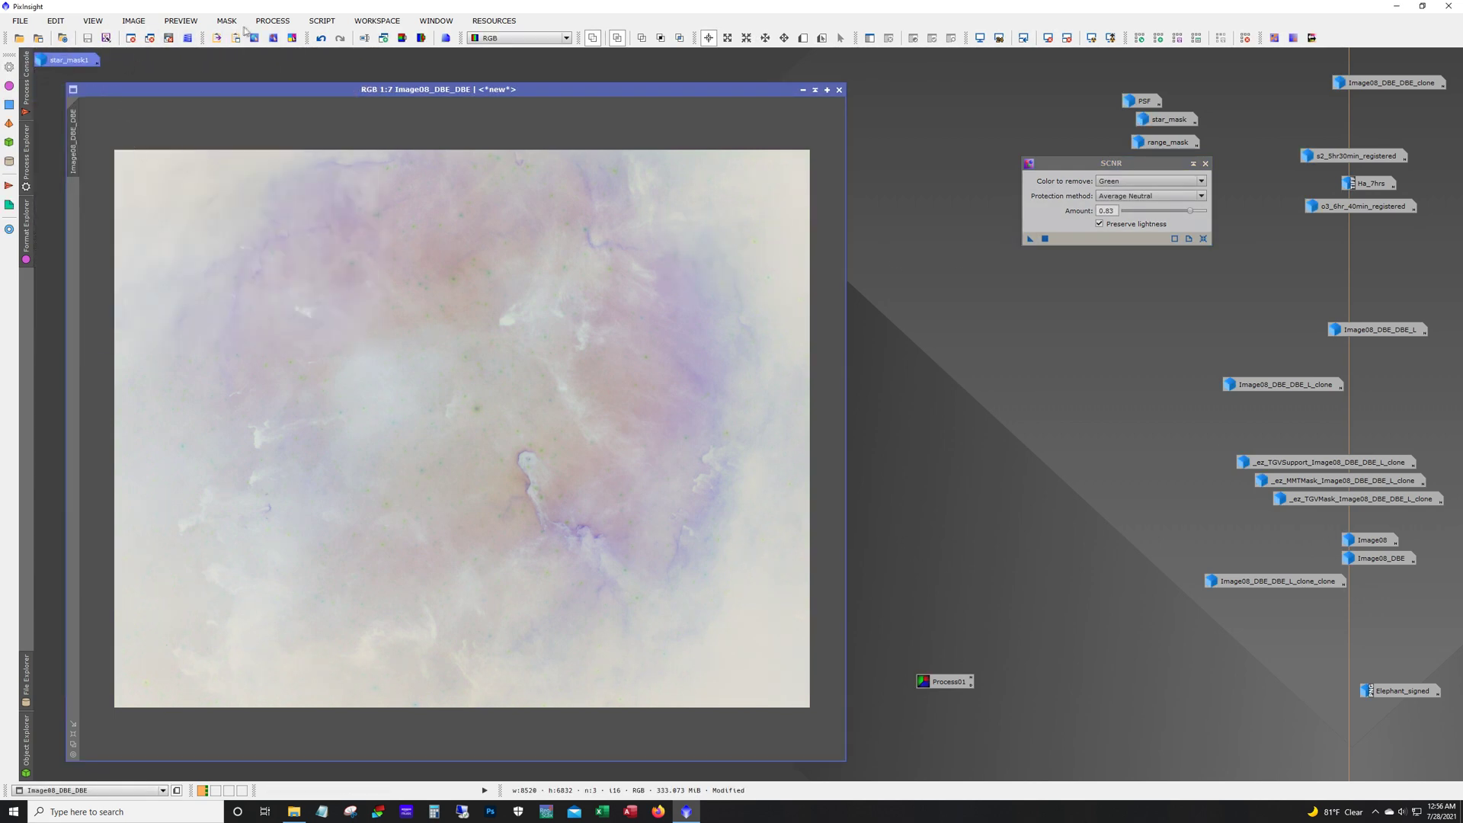
Invert Image08_DBE_DBE back to its normal colors and move the SCNR window out of the way
{"action": "left_click", "coordinate": [269, 23]}
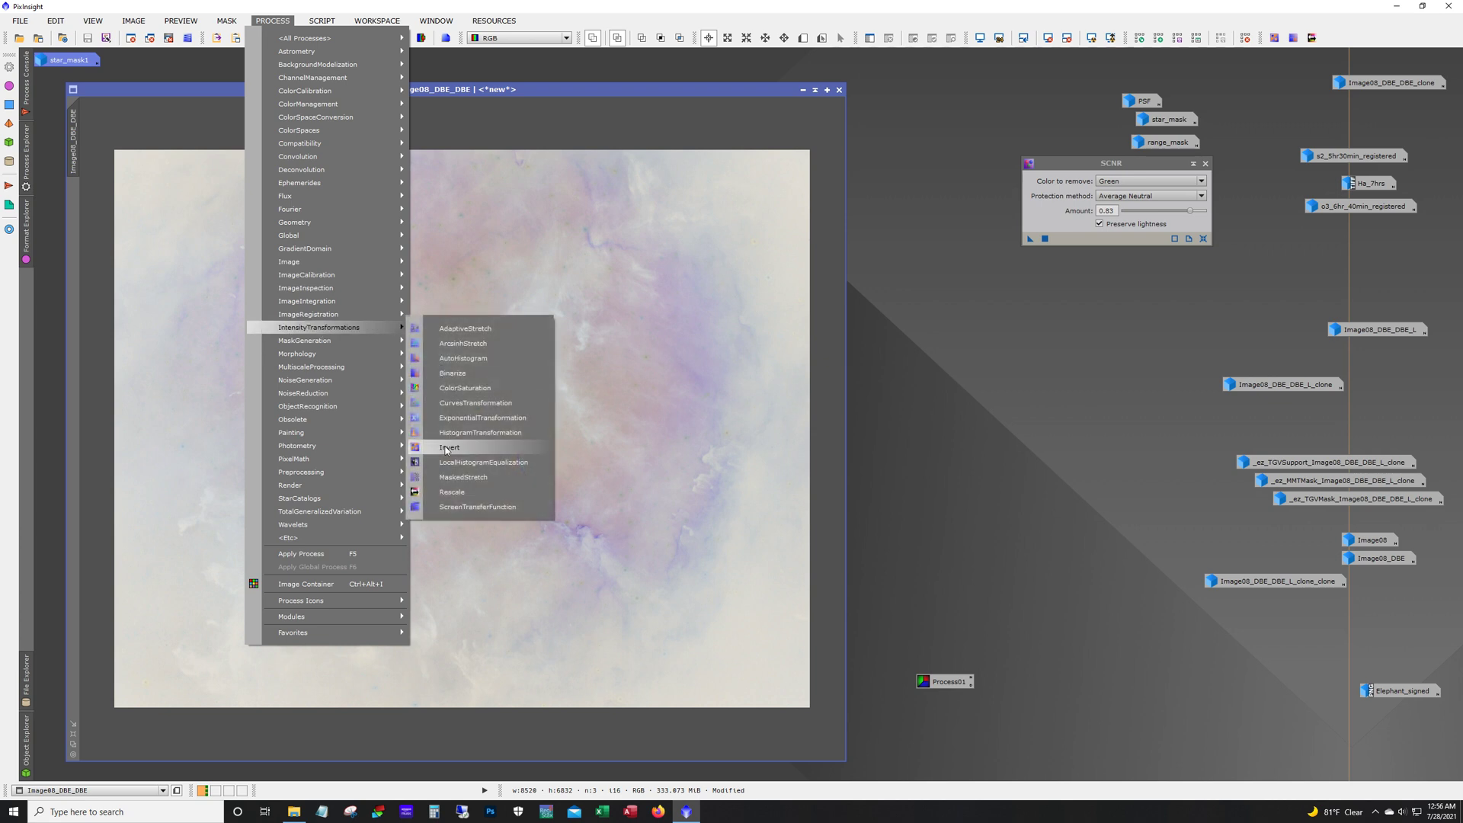
{"action": "left_click", "coordinate": [449, 450]}
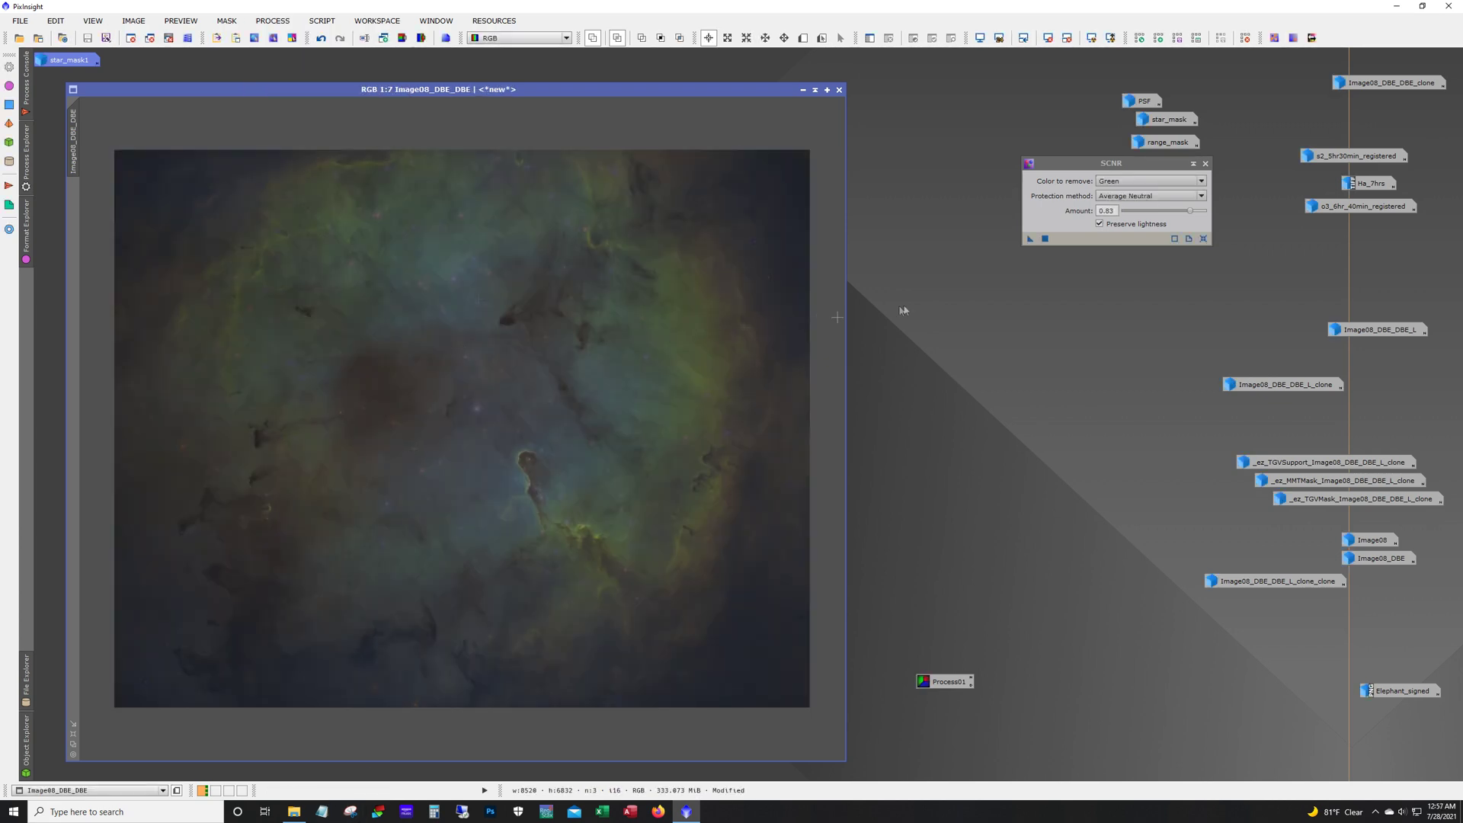
{"action": "left_click_drag", "start_coordinate": [1109, 167], "coordinate": [1176, 174]}
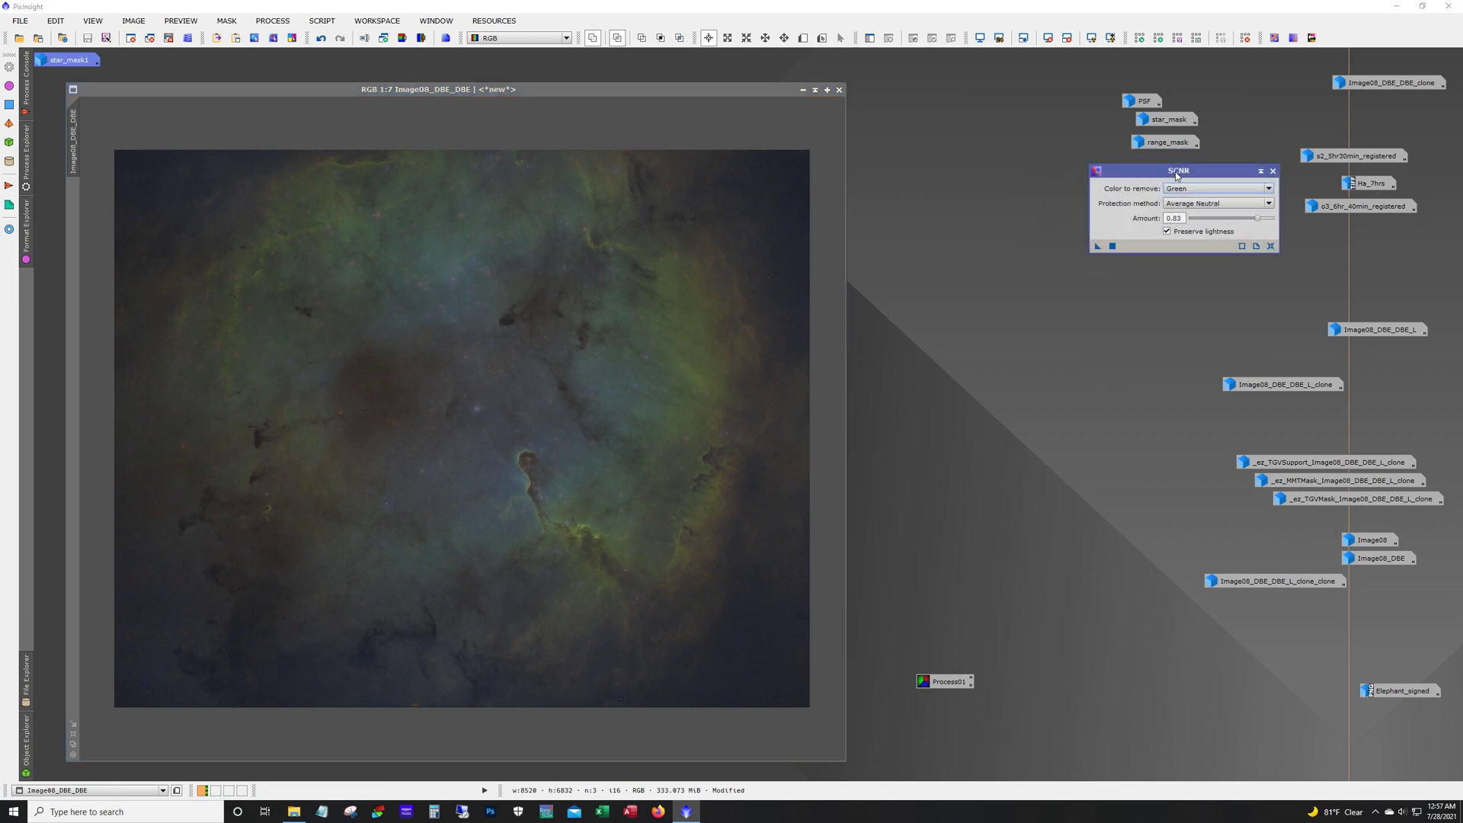
Open CurvesTransformation, try a first curve point, reset the curve, and start the real-time preview for Image08_DBE_DBE
{"action": "left_click", "coordinate": [272, 21]}
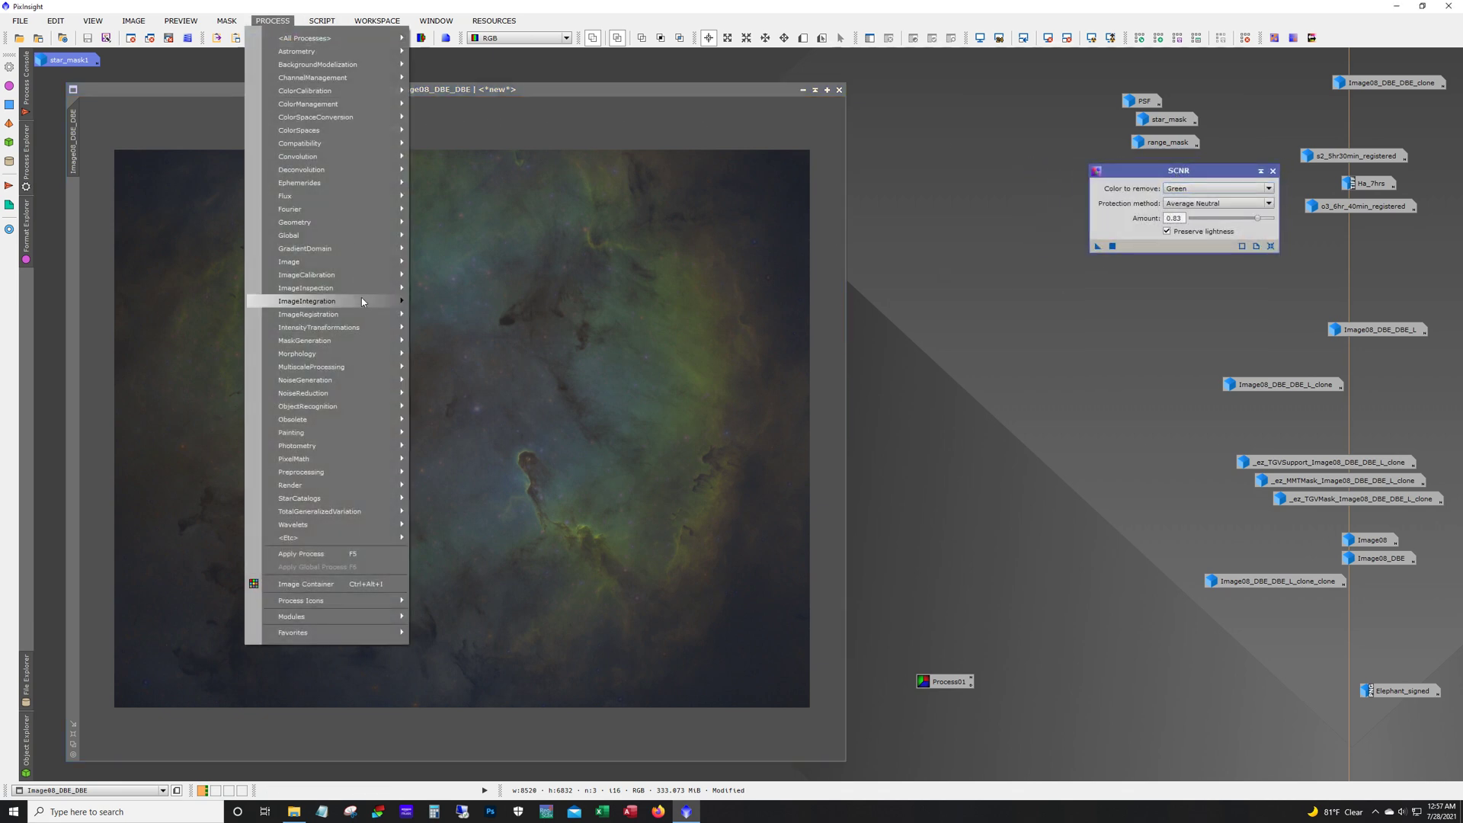
{"action": "mouse_move", "coordinate": [352, 332]}
{"action": "left_click", "coordinate": [506, 402]}
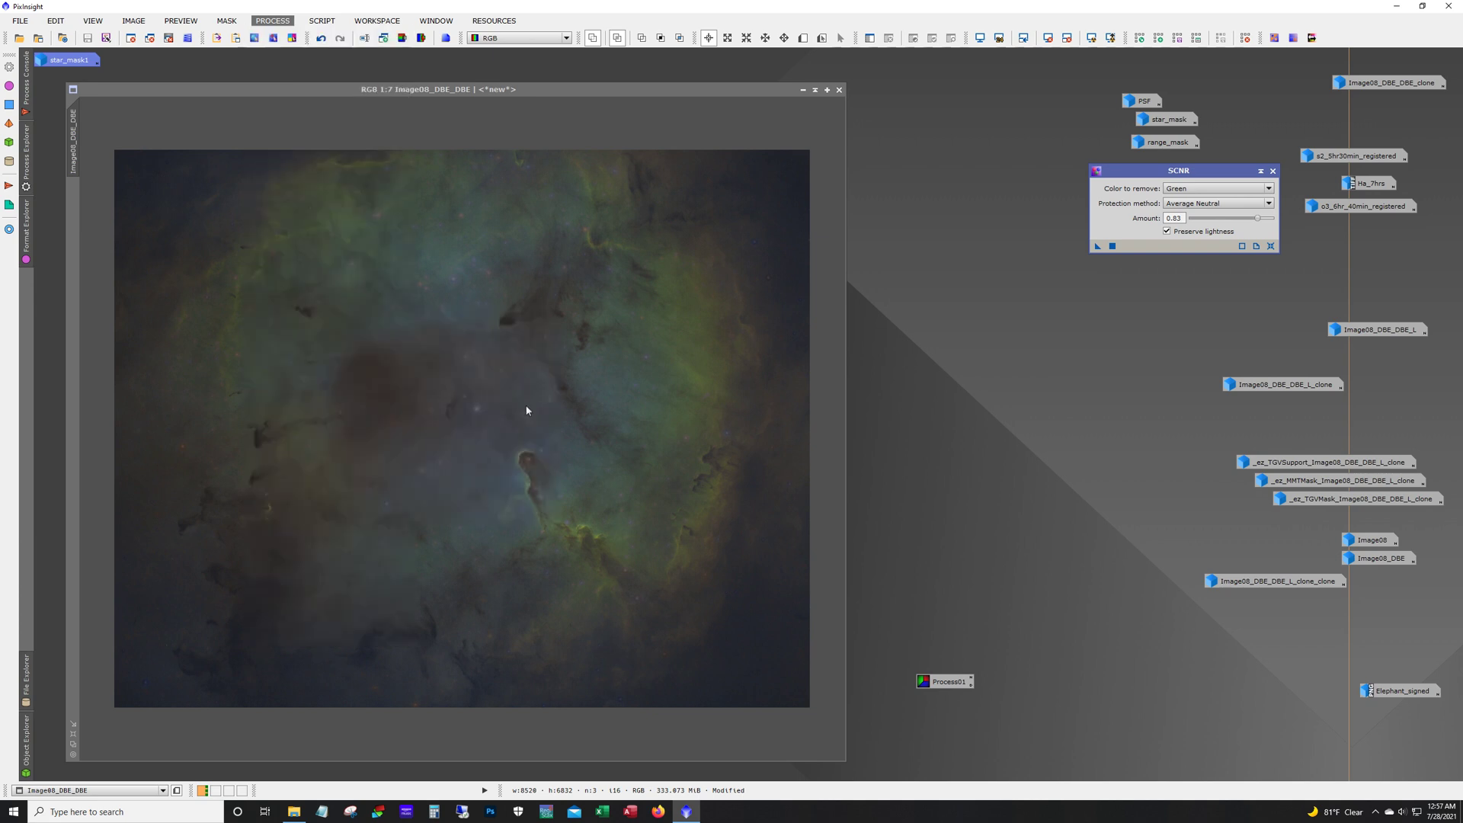
{"action": "left_click_drag", "start_coordinate": [1200, 262], "coordinate": [1128, 208]}
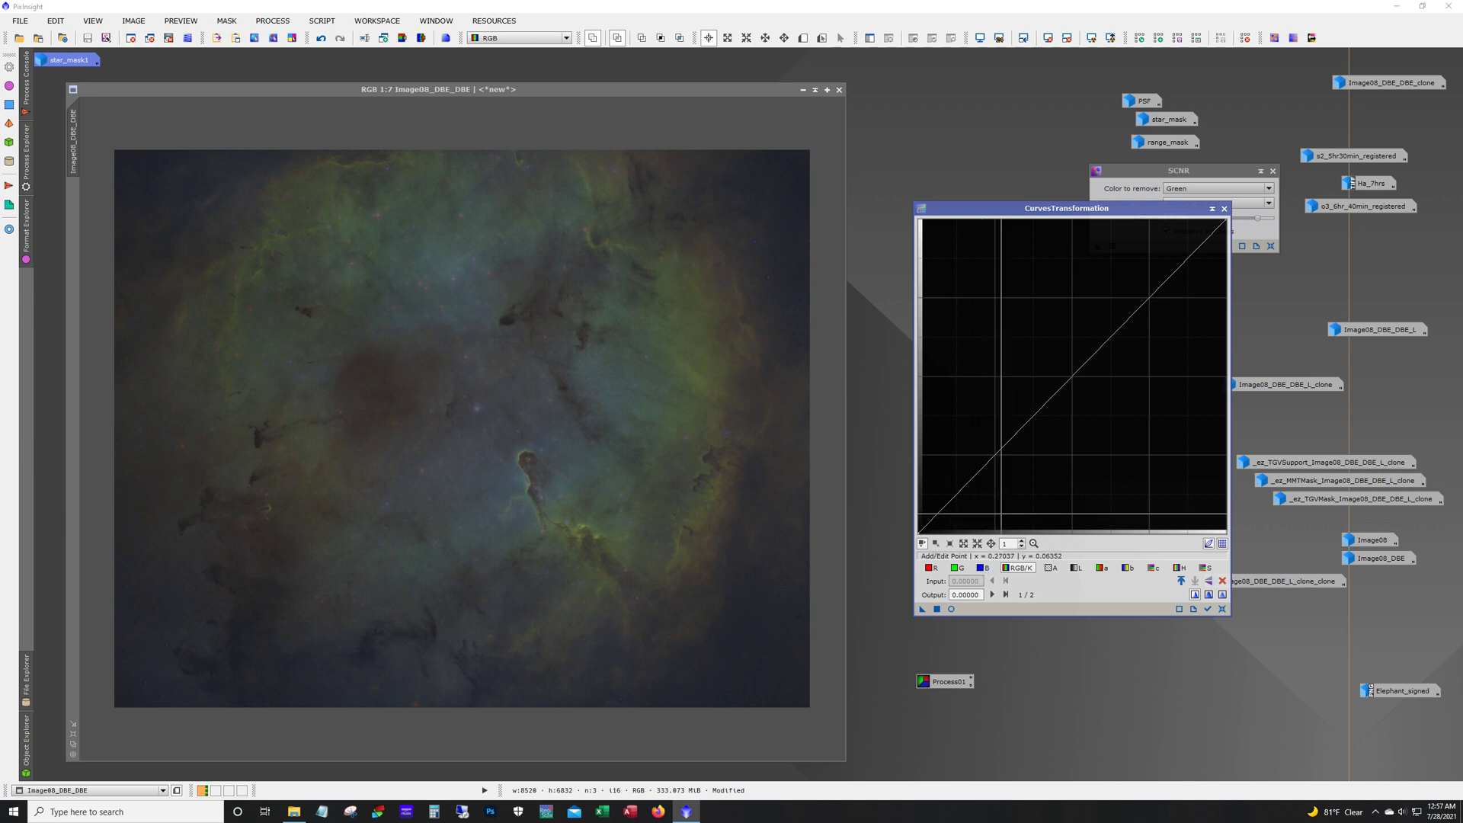
{"action": "left_click_drag", "start_coordinate": [1007, 442], "coordinate": [1008, 446]}
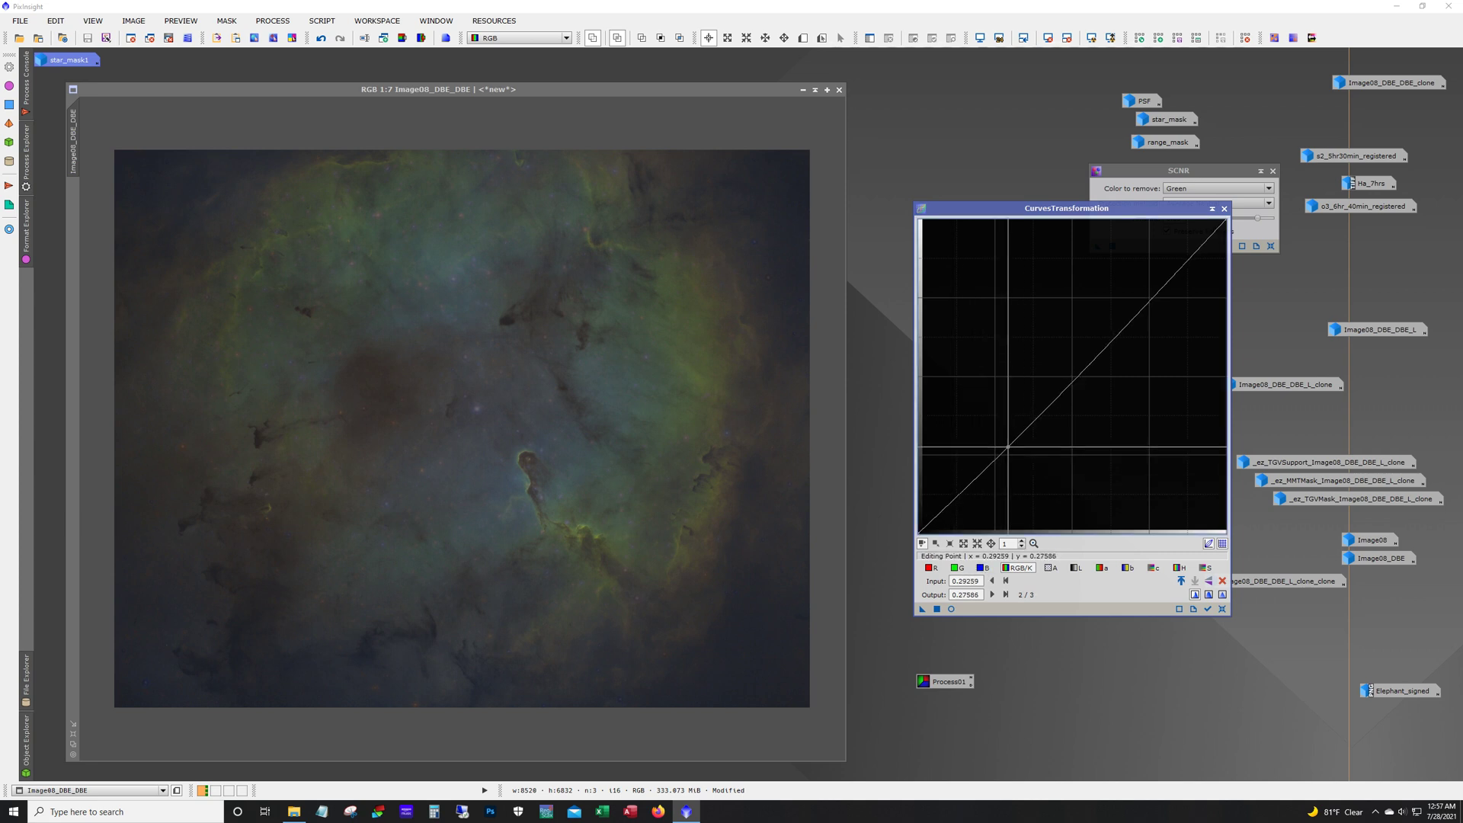
{"action": "left_click", "coordinate": [1222, 609]}
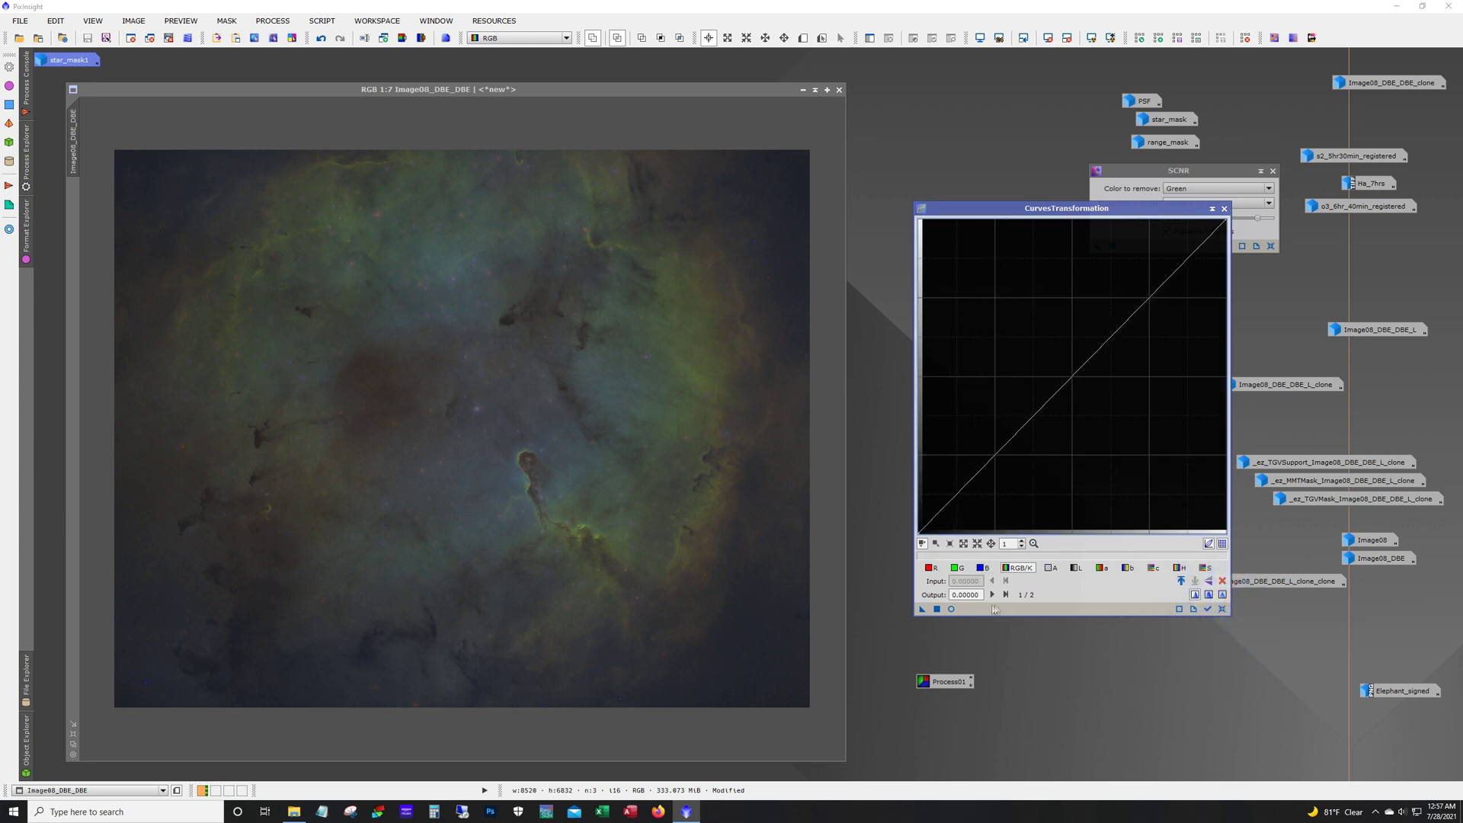
{"action": "left_click", "coordinate": [951, 610]}
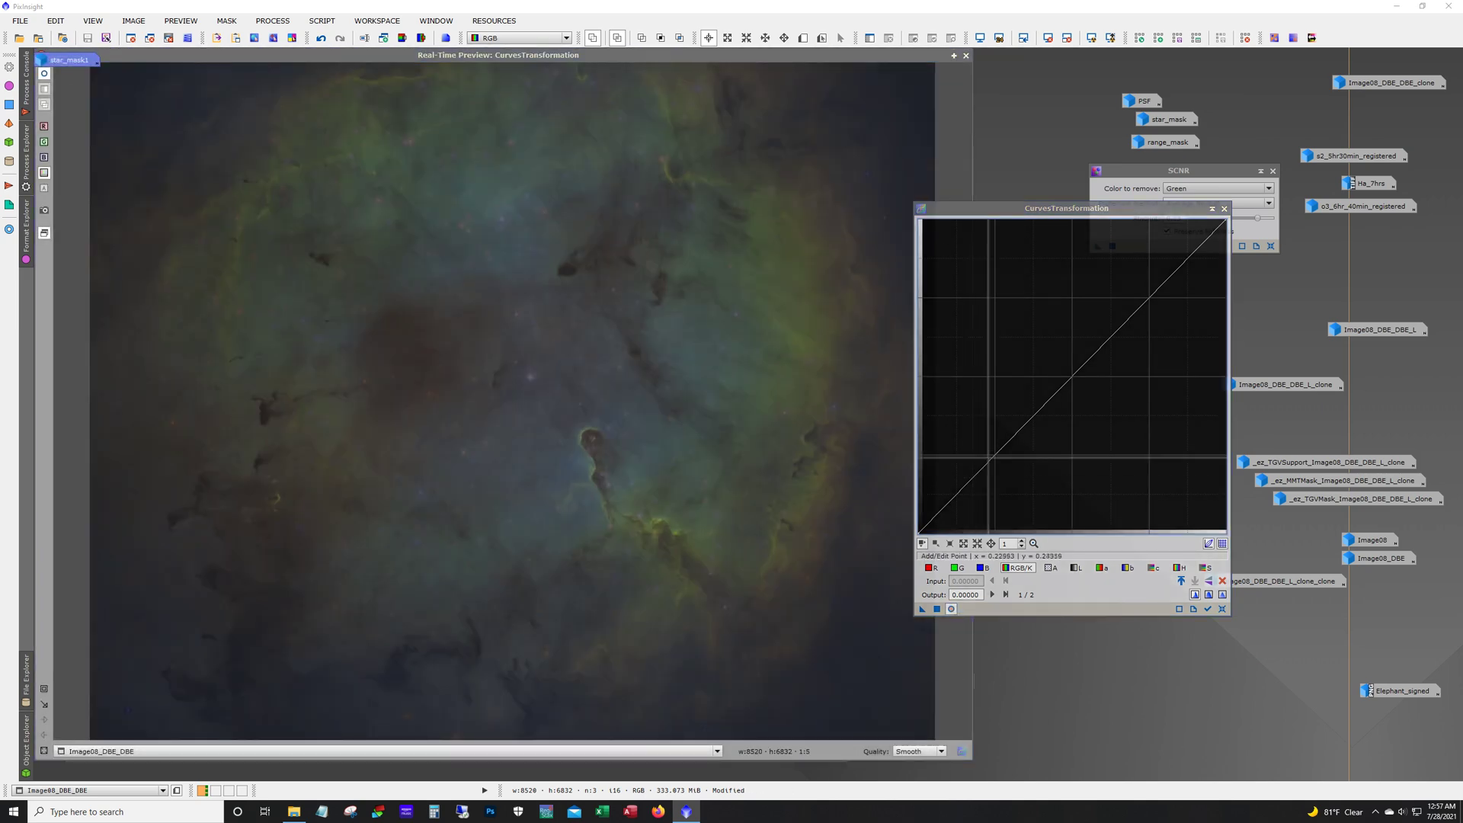
Shape a slight RGB/K contrast curve with points at about 0.296/0.283 and 0.596/0.603, and close the real-time preview
{"action": "left_click", "coordinate": [1008, 445]}
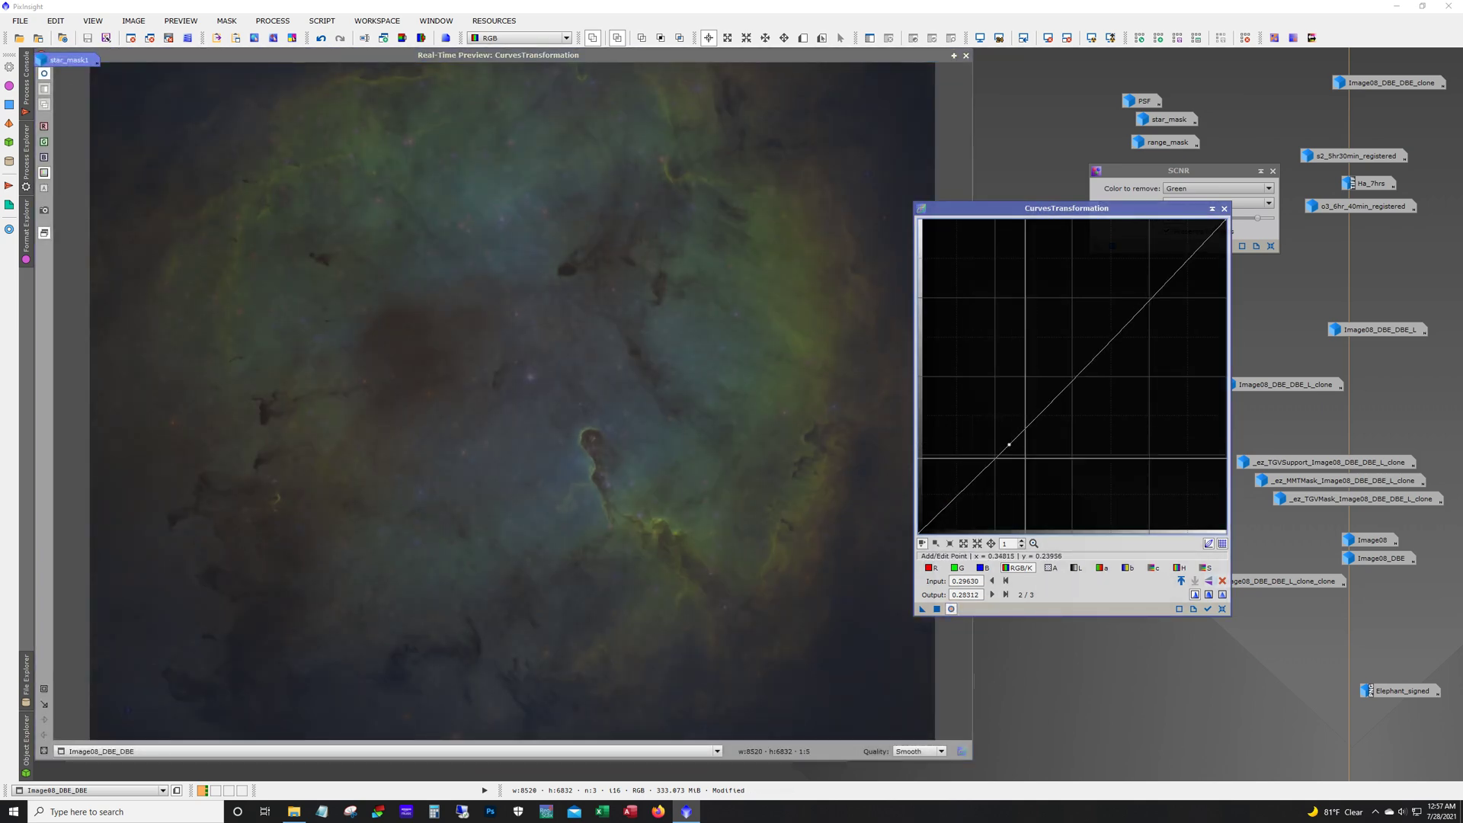
{"action": "left_click", "coordinate": [1103, 343]}
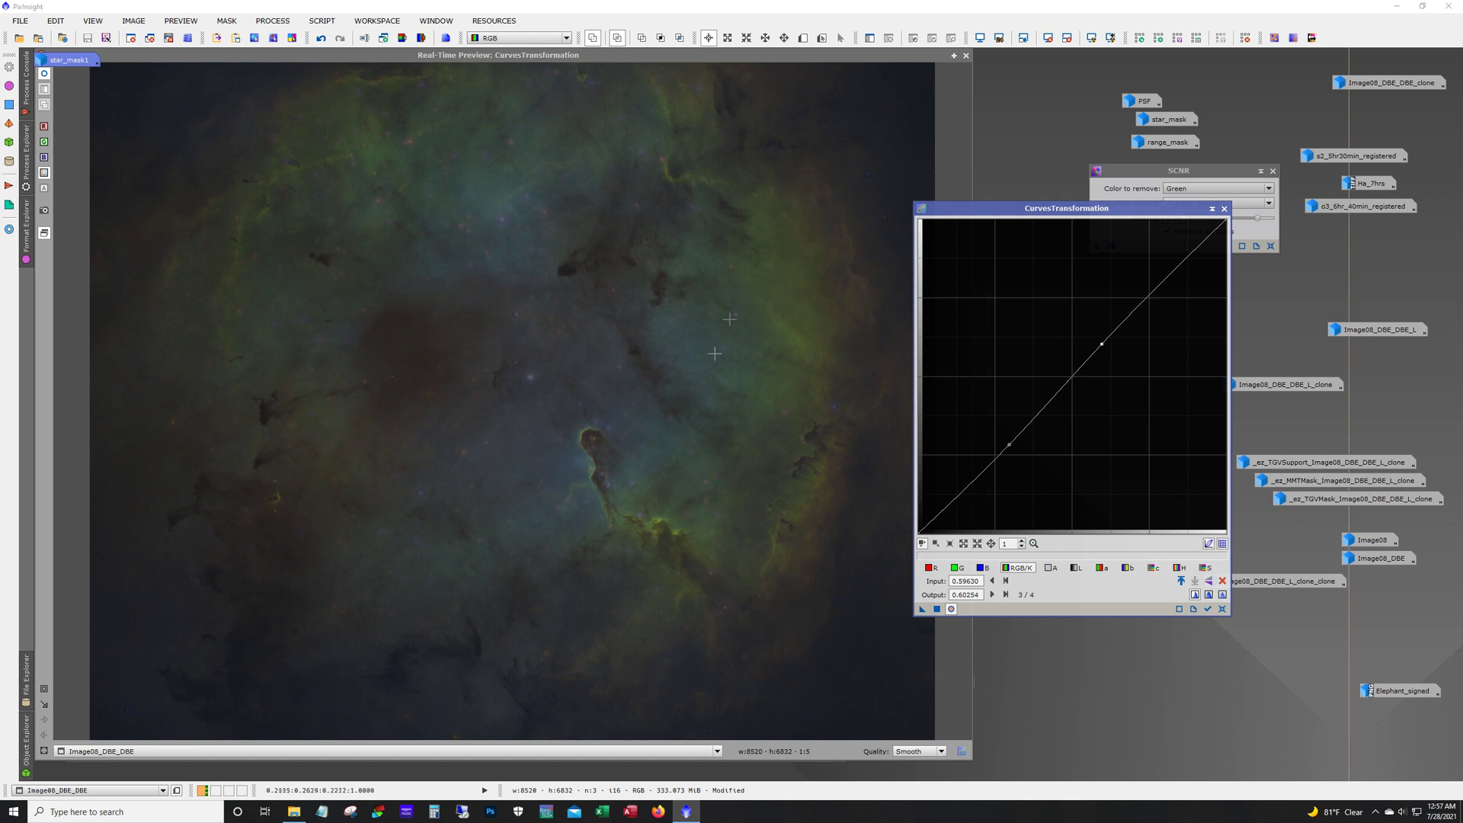
{"action": "left_click_drag", "start_coordinate": [981, 208], "coordinate": [1068, 216]}
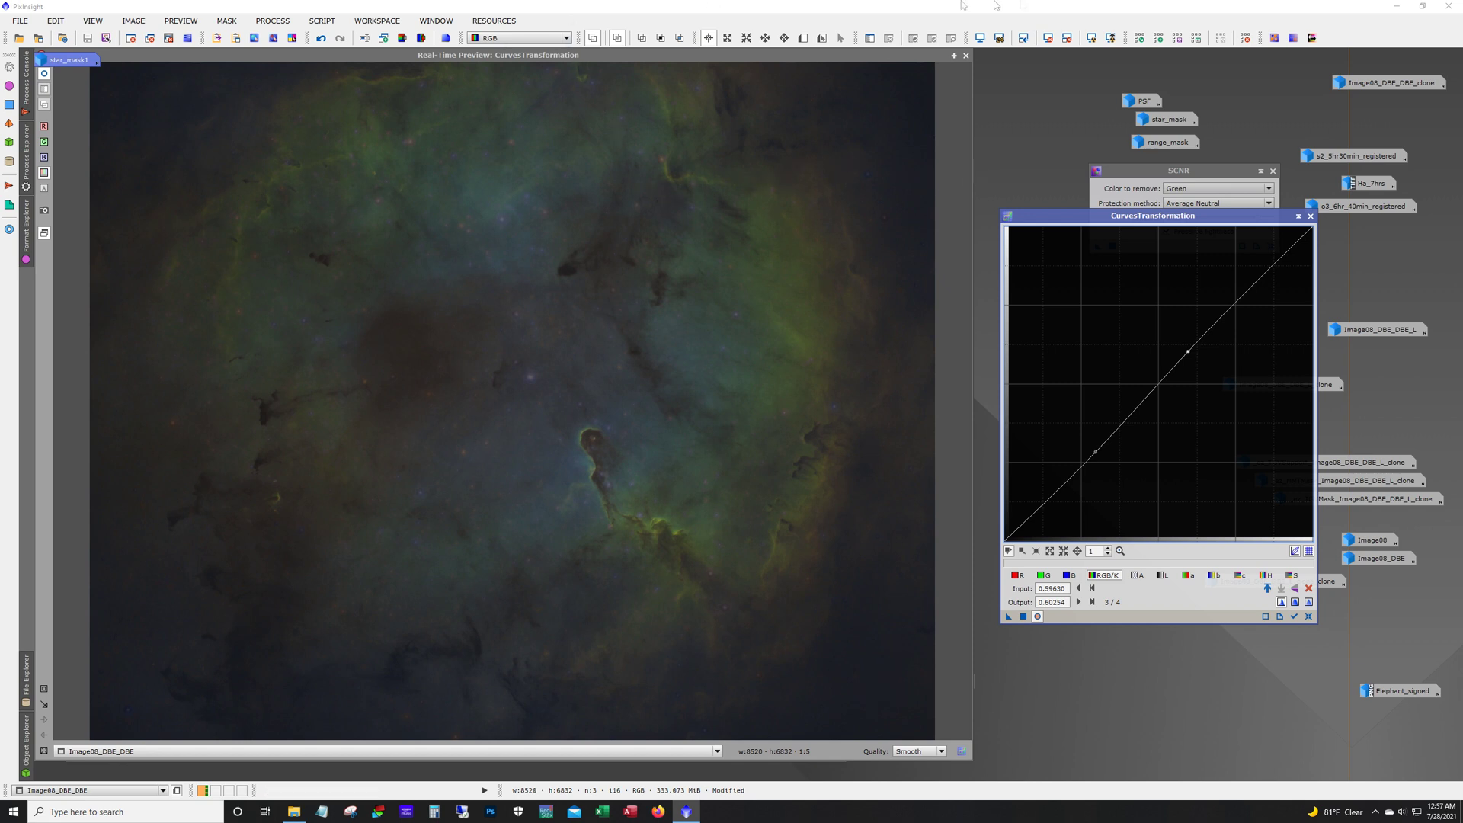
{"action": "left_click", "coordinate": [965, 57]}
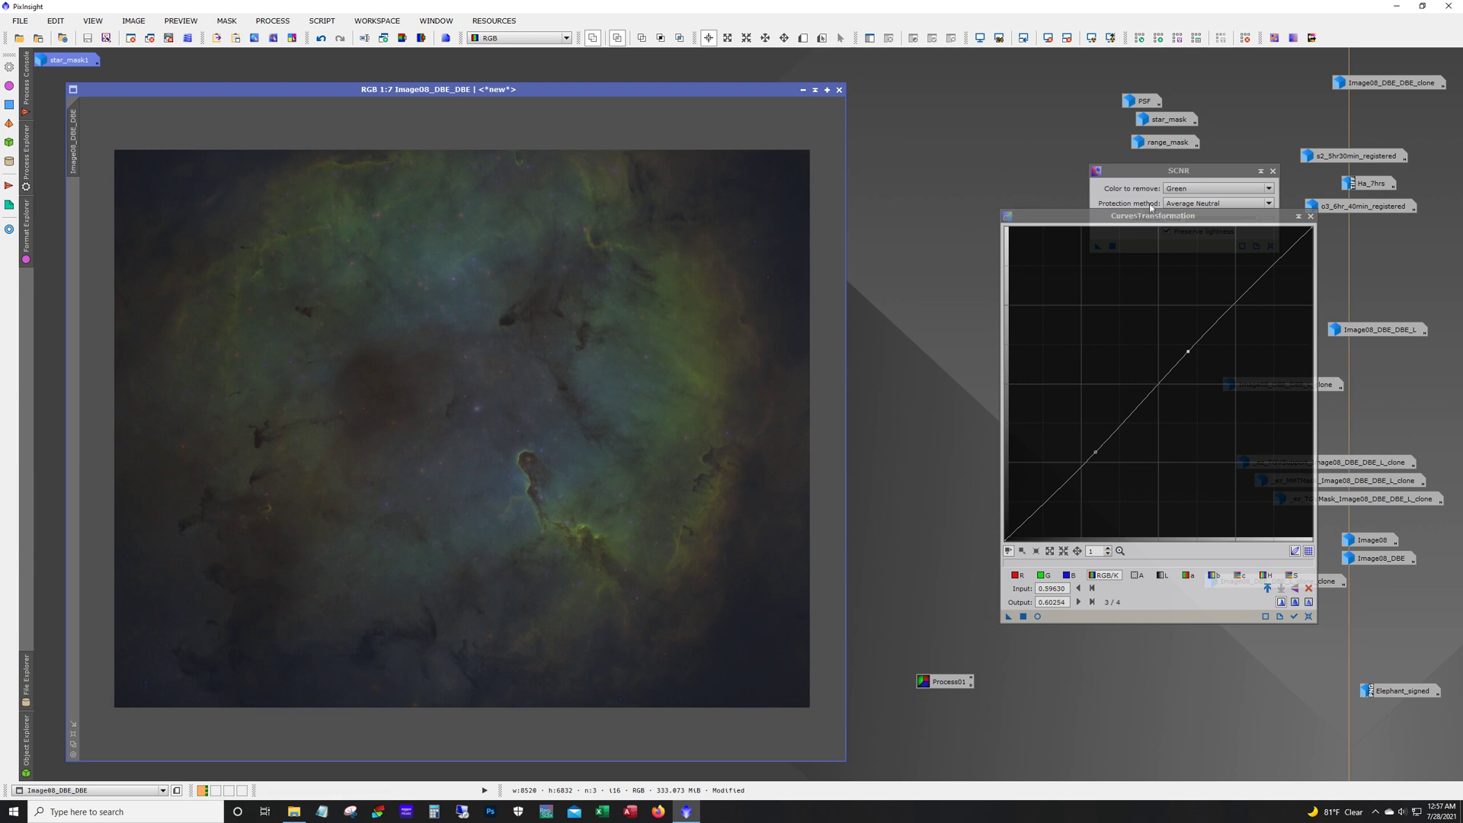
Open range_mask, apply it as the mask on Image08_DBE_DBE, and invert the mask to protect the outer background
{"action": "double_click", "coordinate": [1151, 142]}
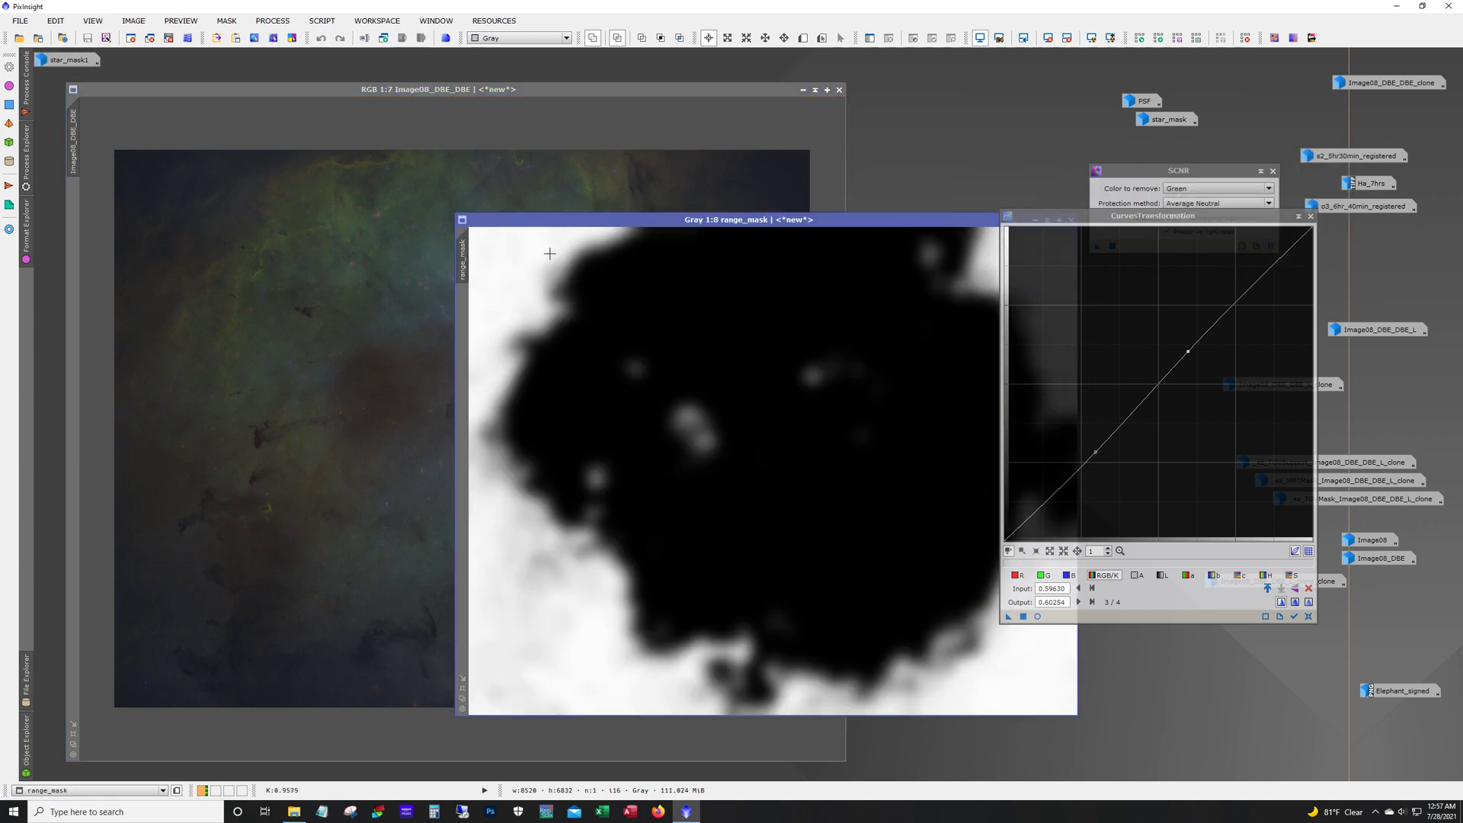
{"action": "left_click_drag", "start_coordinate": [463, 259], "coordinate": [76, 231]}
{"action": "left_click", "coordinate": [381, 118]}
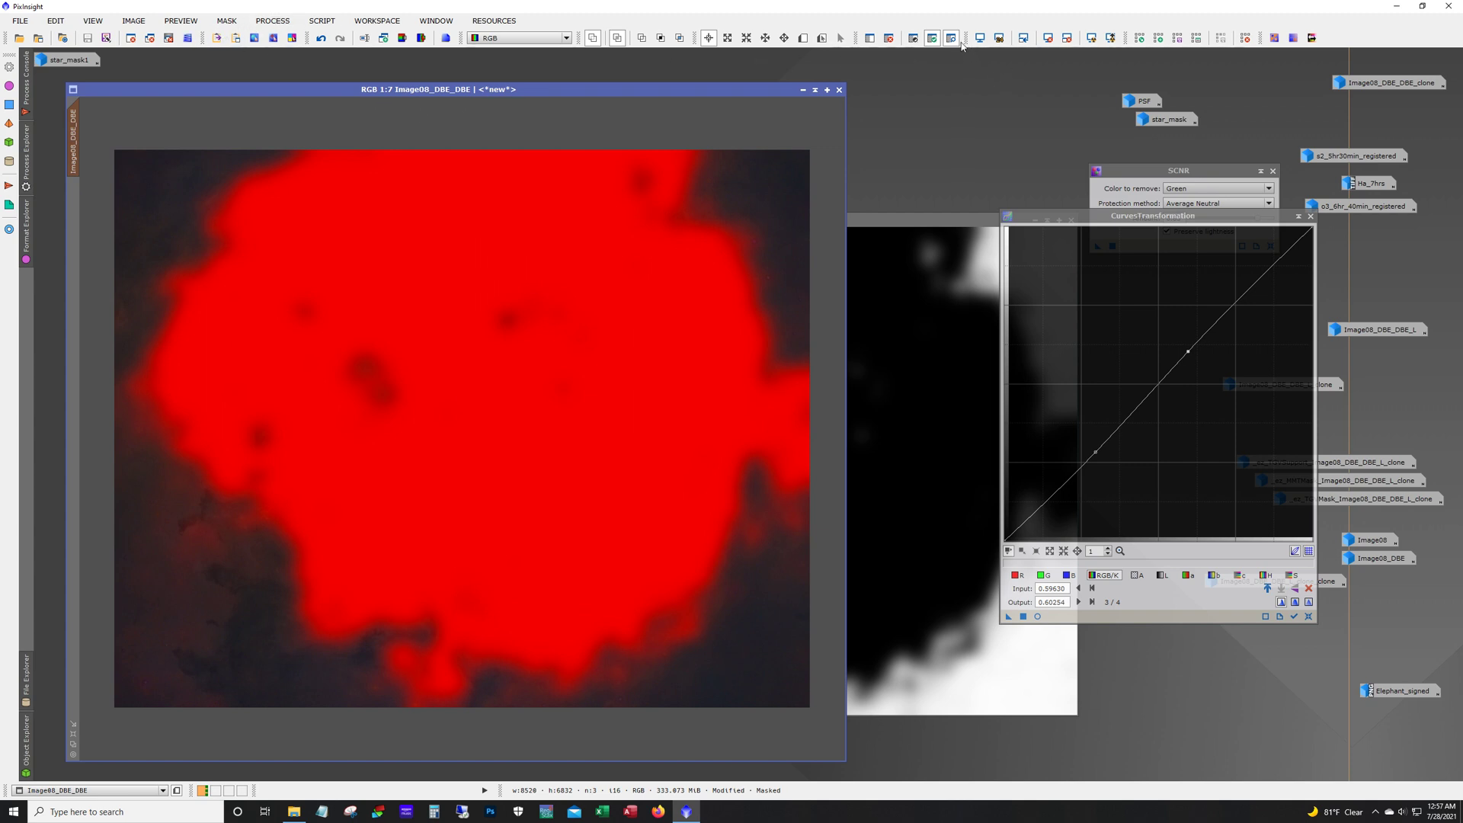
{"action": "left_click", "coordinate": [227, 20]}
{"action": "left_click", "coordinate": [244, 71]}
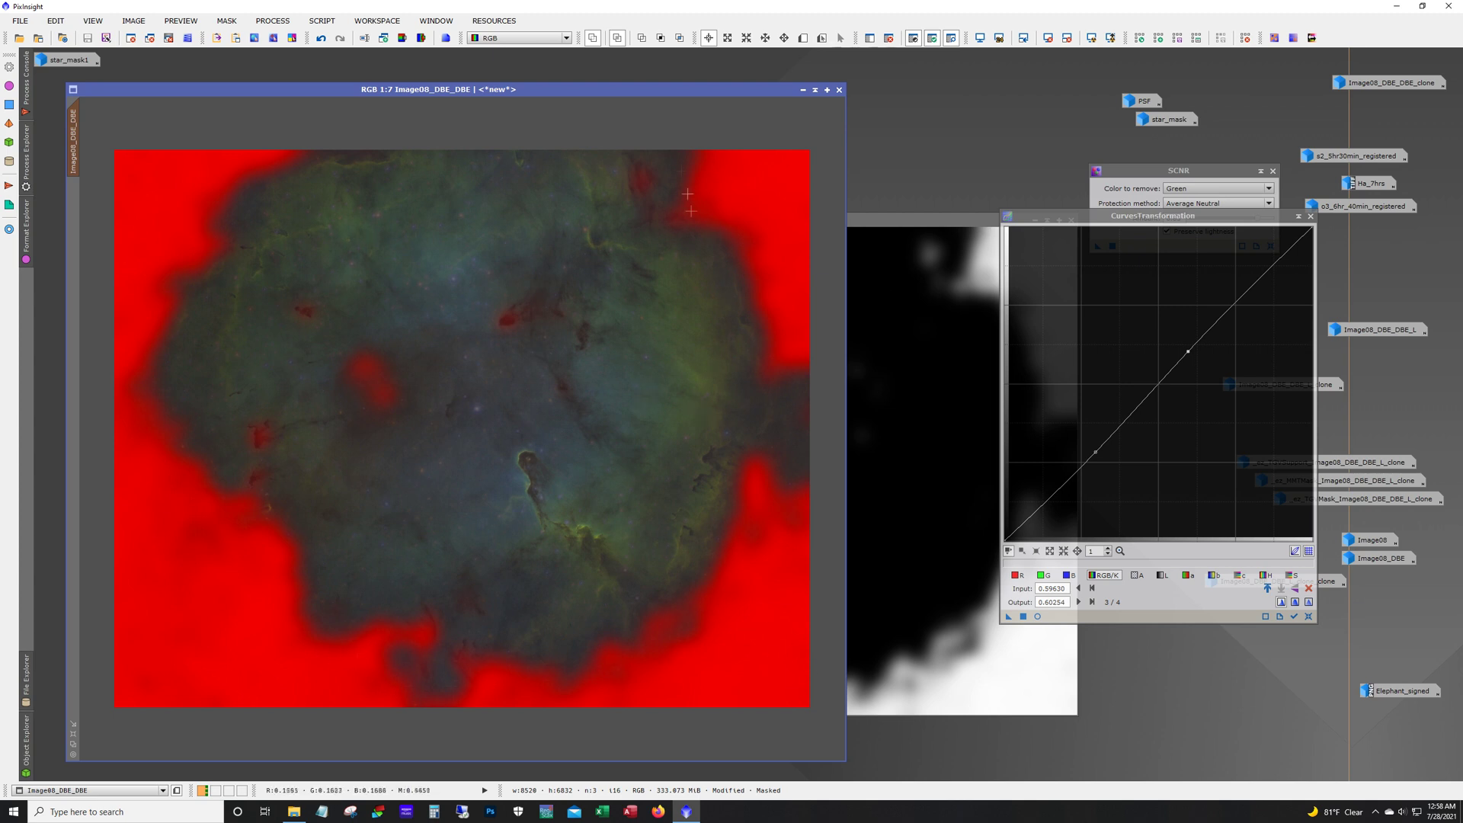
Remove the mask from Image08_DBE_DBE, and move the range_mask window over and minimize it
{"action": "left_click", "coordinate": [888, 37]}
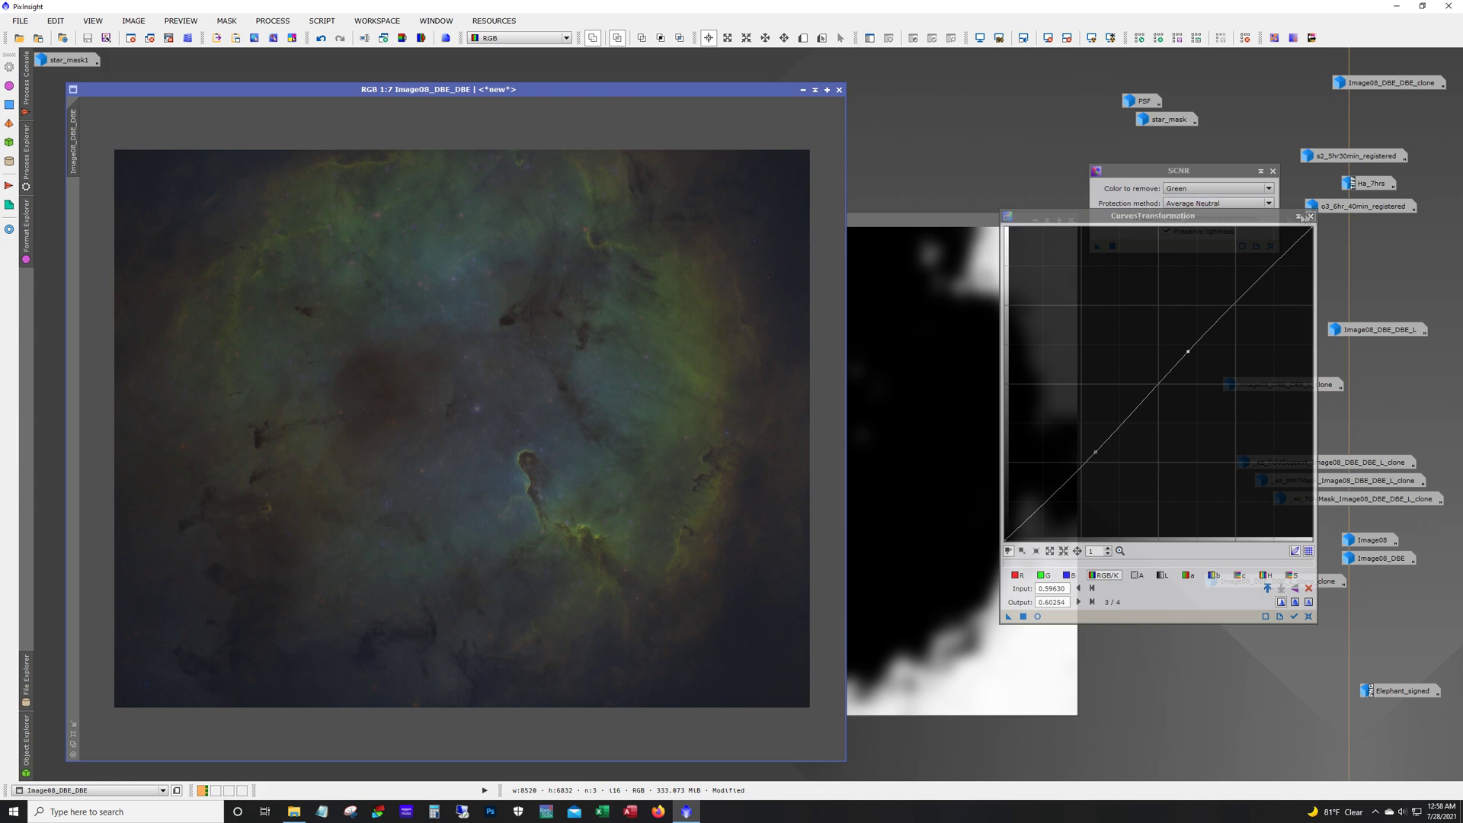
{"action": "left_click", "coordinate": [945, 220]}
{"action": "left_click_drag", "start_coordinate": [945, 221], "coordinate": [888, 164]}
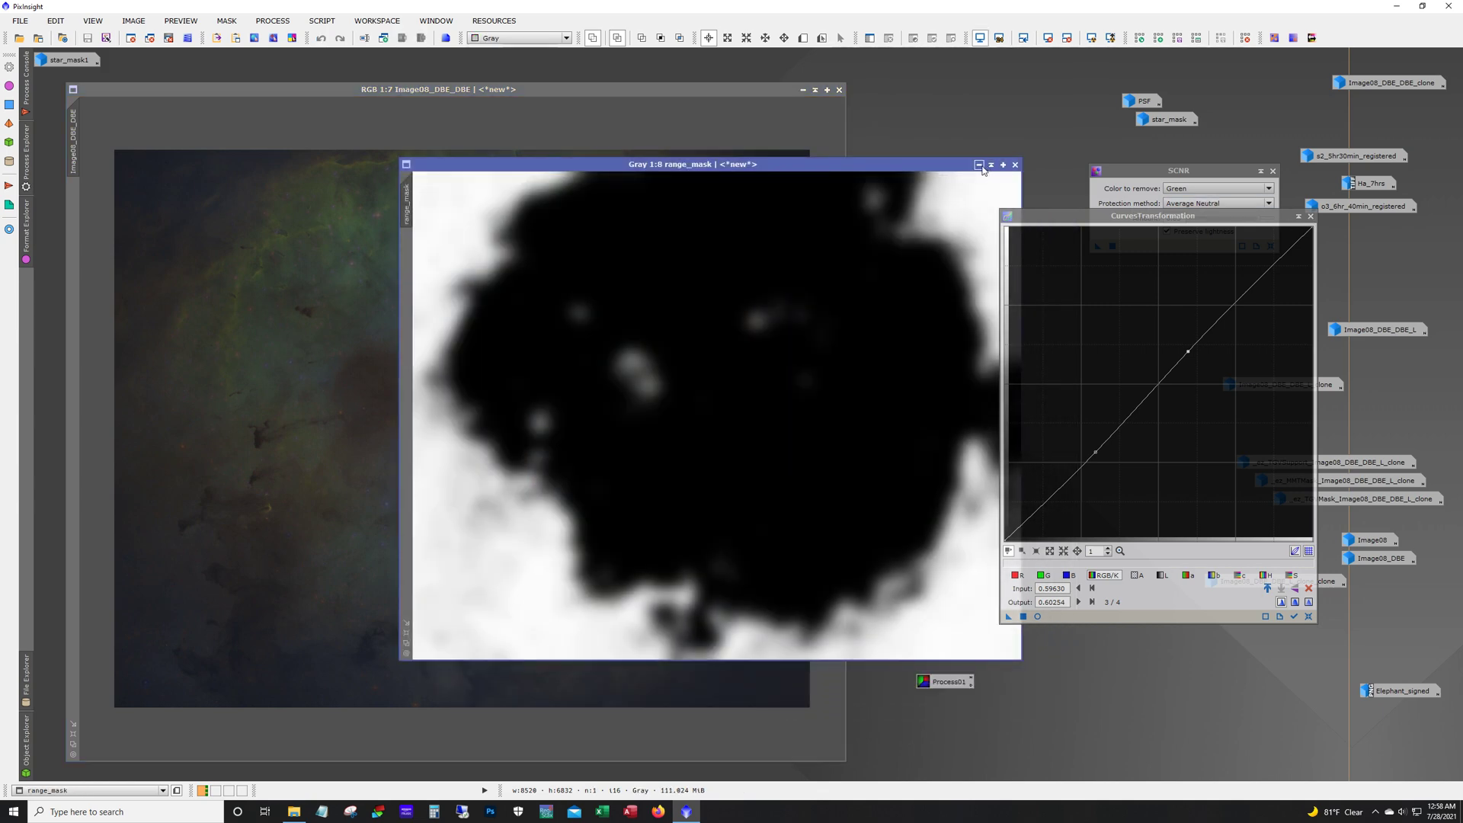
{"action": "left_click", "coordinate": [979, 164]}
Open RangeSelection, reset its parameters to the defaults, and start the real-time preview for Image08_DBE_DBE
{"action": "left_click", "coordinate": [272, 21]}
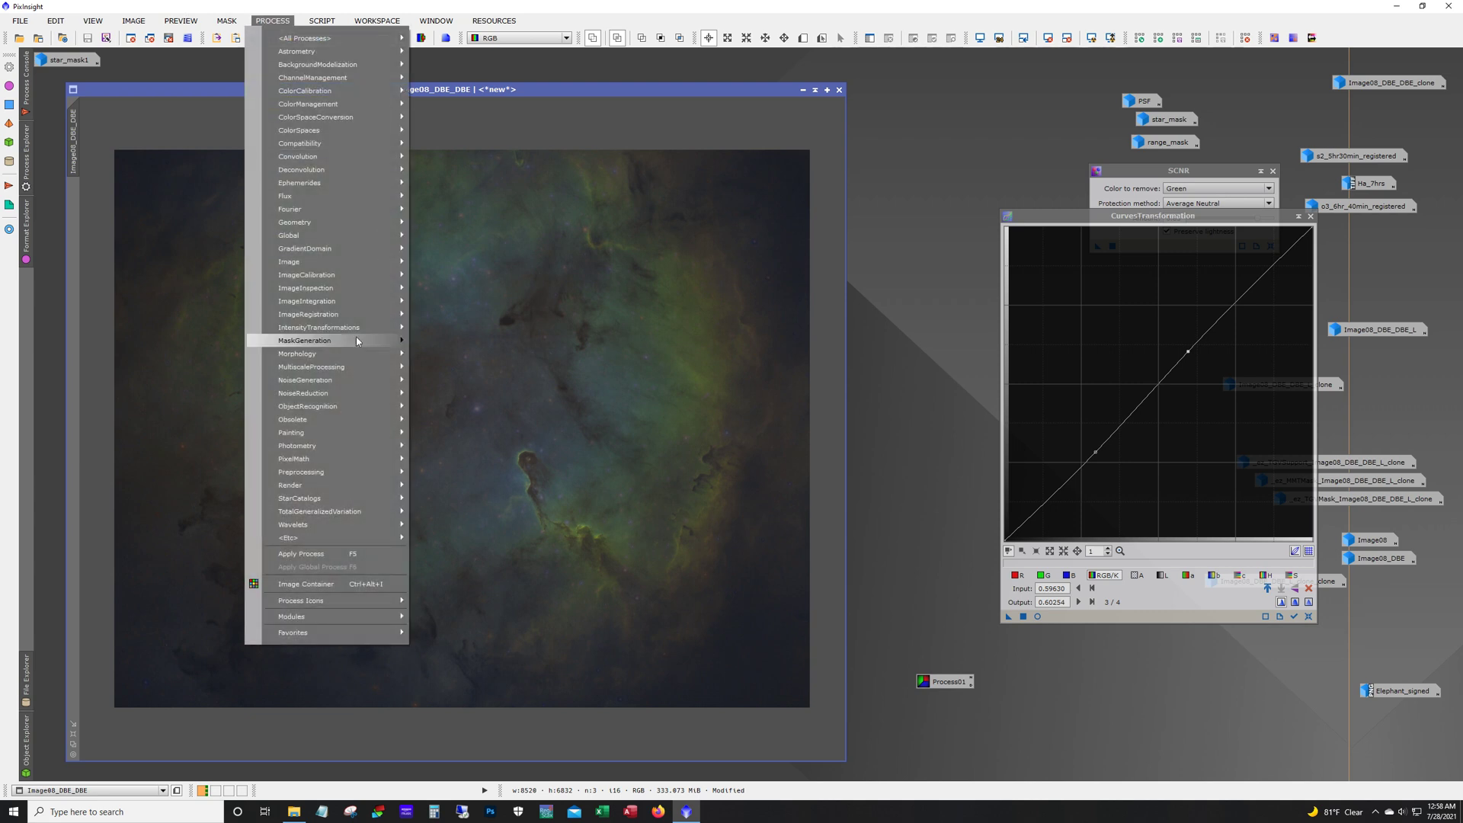
{"action": "mouse_move", "coordinate": [358, 341]}
{"action": "left_click", "coordinate": [461, 347]}
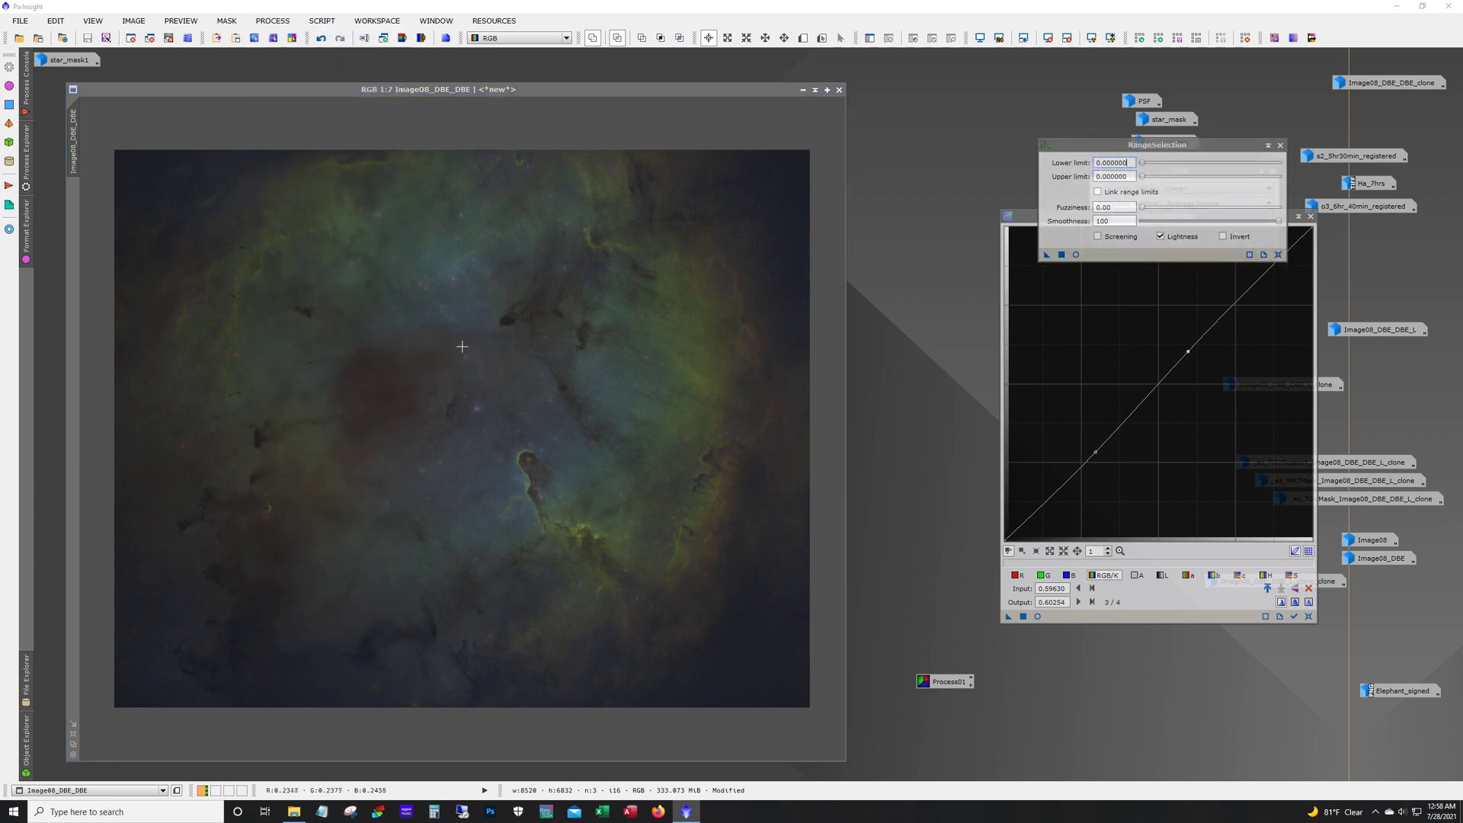
{"action": "left_click", "coordinate": [1076, 254]}
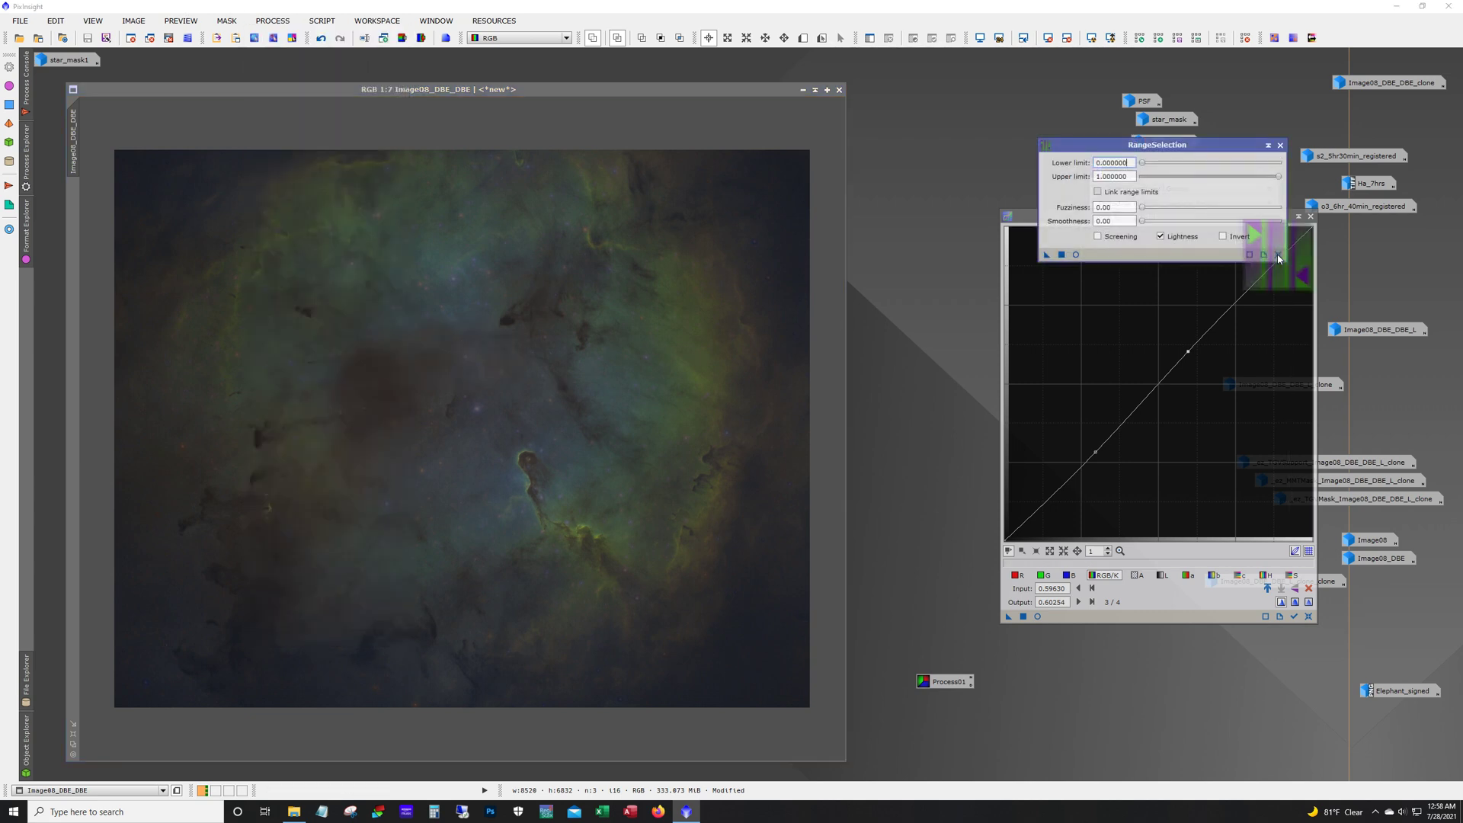
{"action": "left_click", "coordinate": [1076, 254]}
Generate a range mask with upper limit 0.14 and smoothness about 83.5, and close the real-time preview
{"action": "left_click_drag", "start_coordinate": [1280, 183], "coordinate": [1164, 196]}
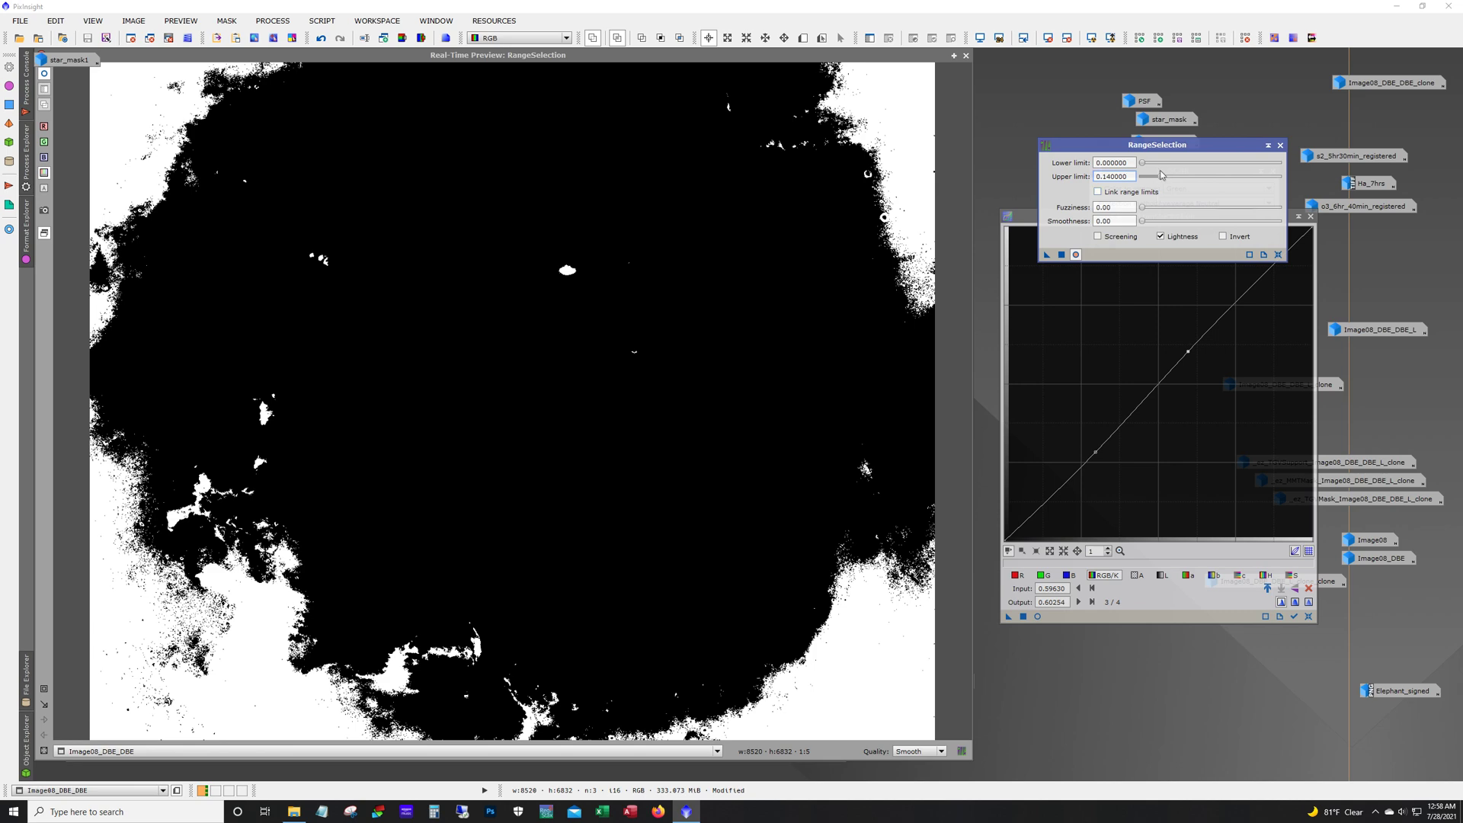
{"action": "left_click_drag", "start_coordinate": [1161, 180], "coordinate": [1255, 225]}
{"action": "left_click", "coordinate": [1075, 254]}
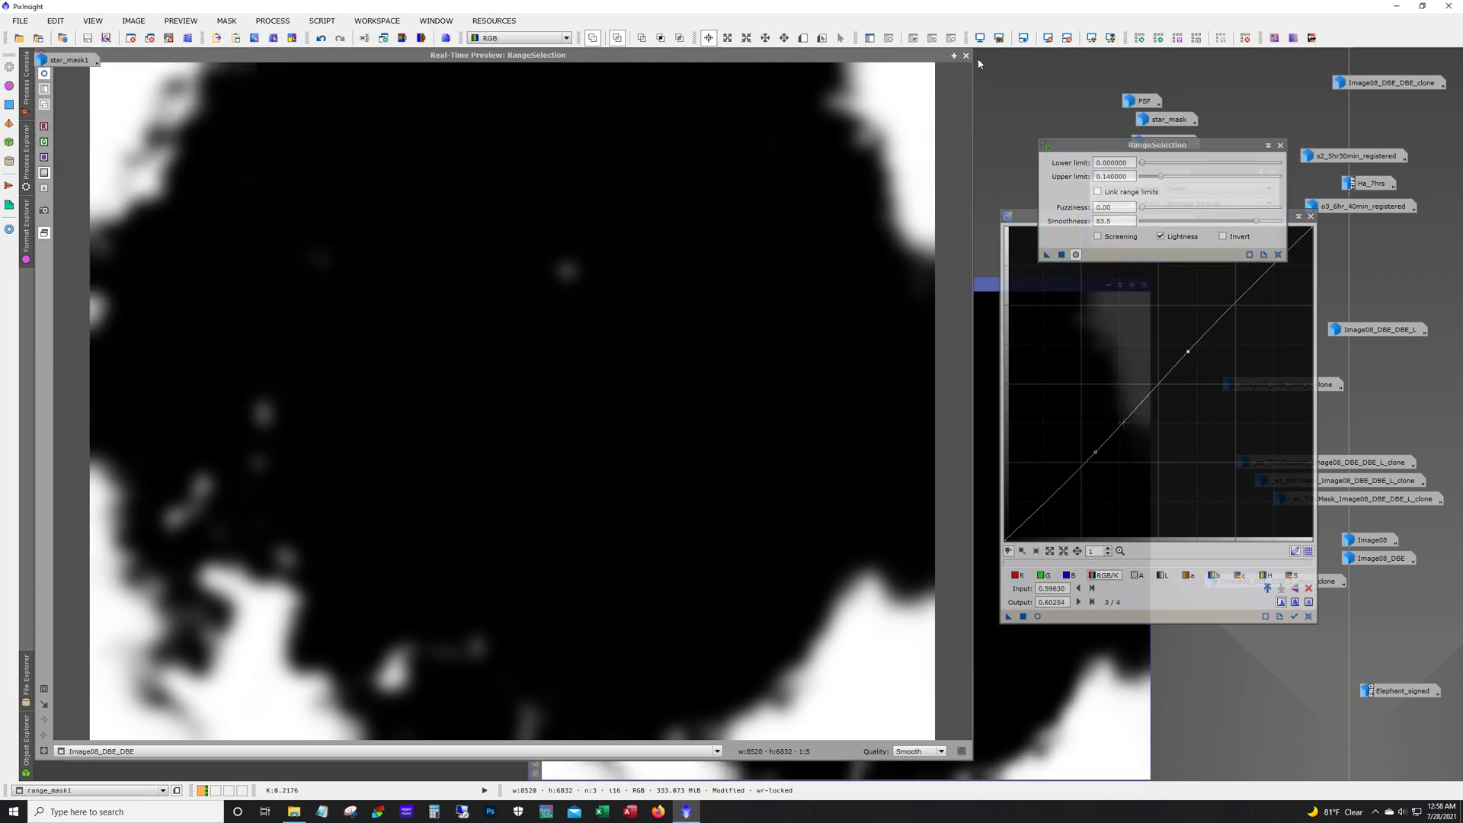
{"action": "left_click", "coordinate": [966, 56]}
Apply range_mask1 as the mask on Image08_DBE_DBE, minimize its window, invert the mask and hide the red overlay
{"action": "left_click_drag", "start_coordinate": [539, 345], "coordinate": [70, 268]}
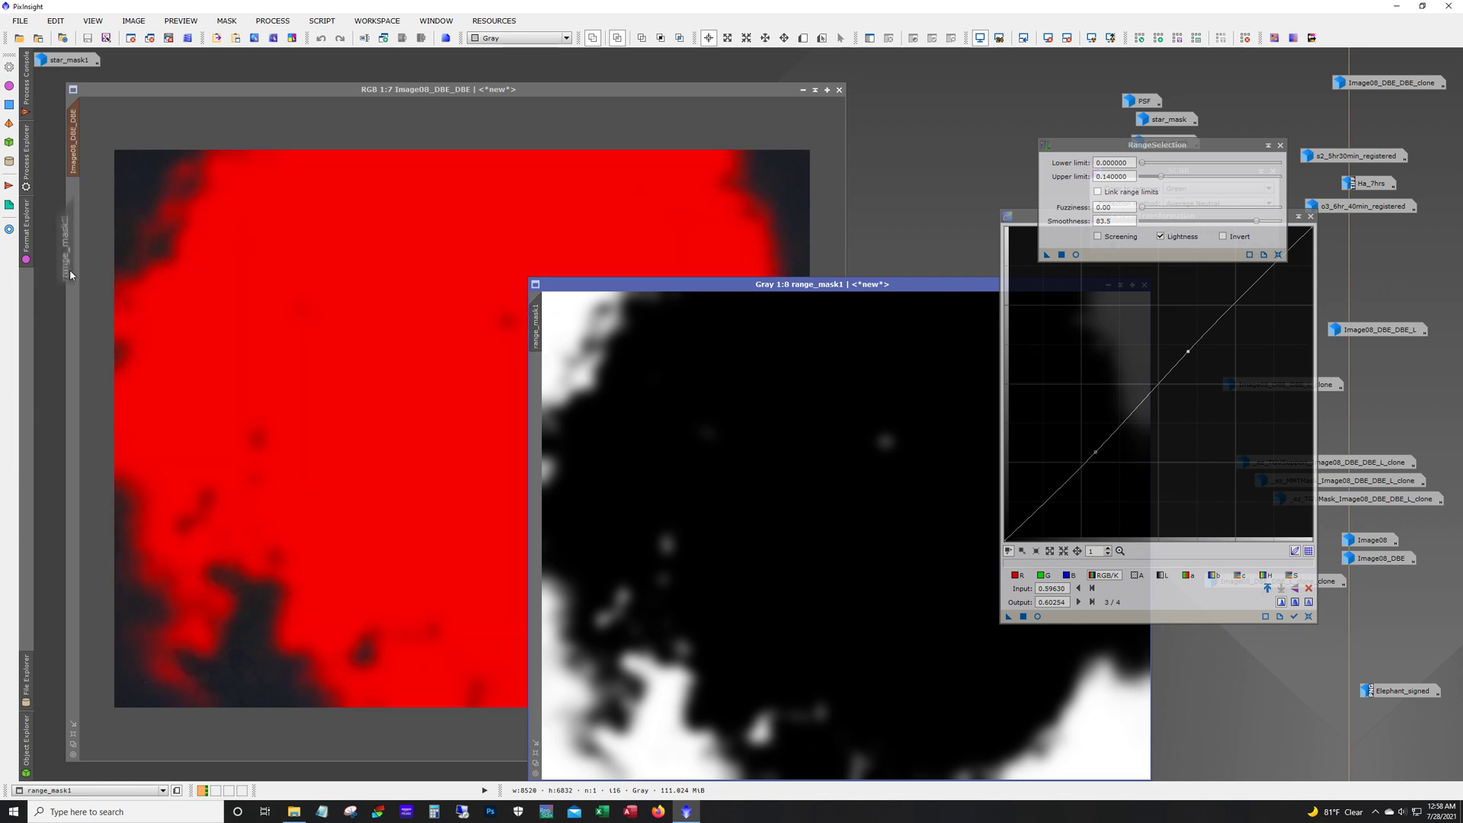
{"action": "left_click_drag", "start_coordinate": [966, 287], "coordinate": [666, 173]}
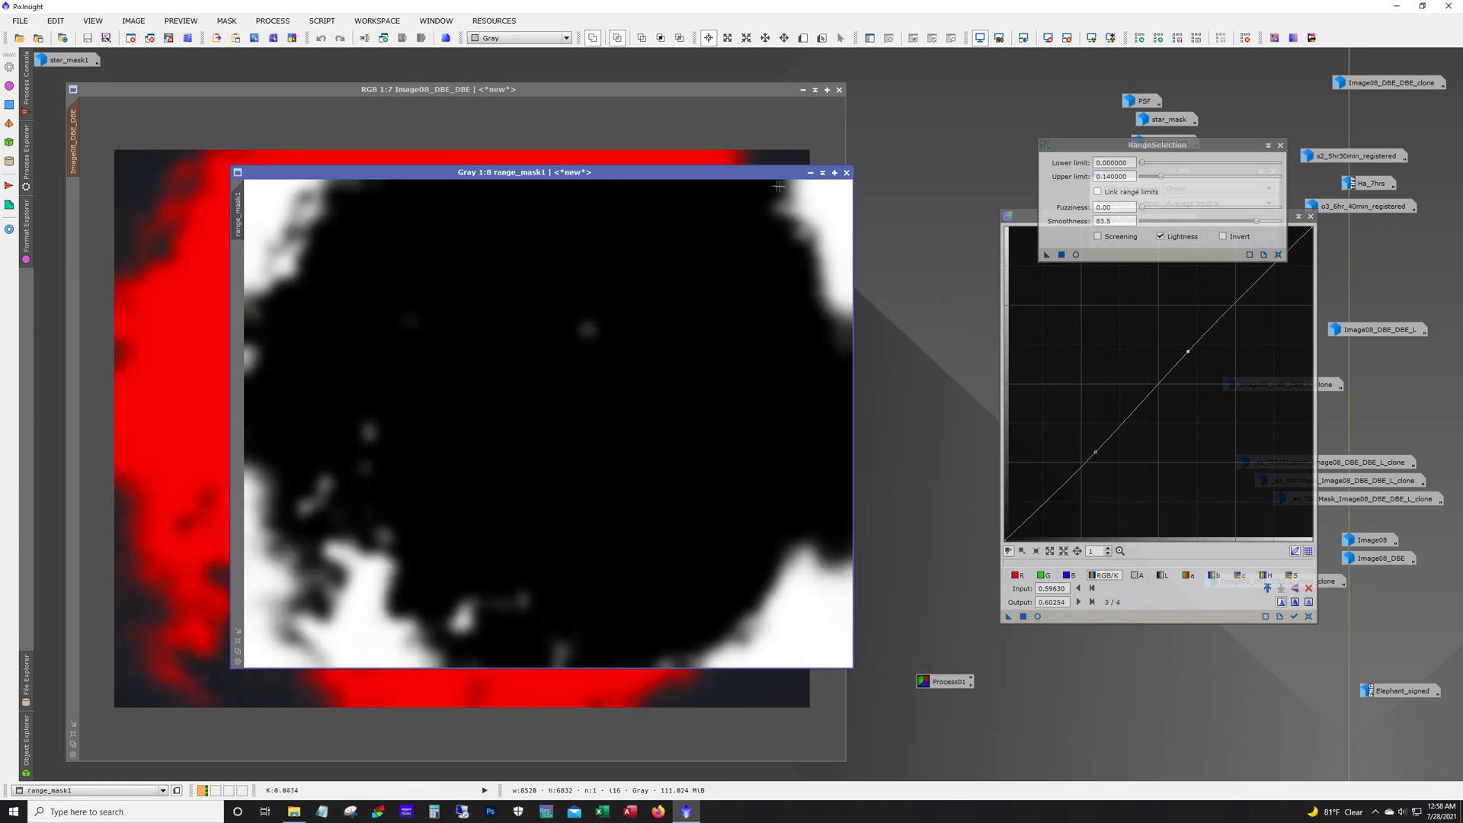
{"action": "left_click", "coordinate": [809, 173]}
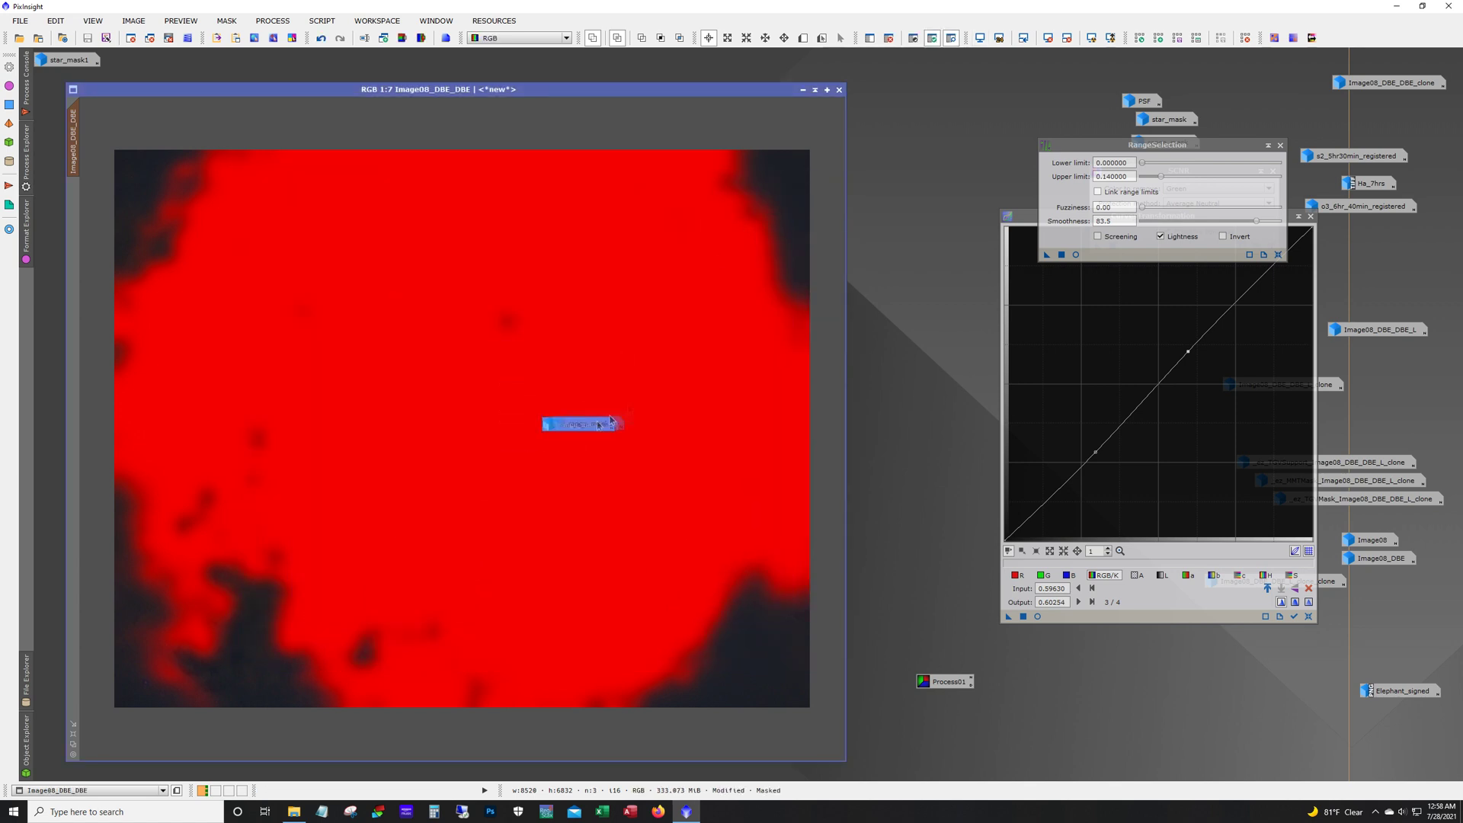
{"action": "left_click", "coordinate": [226, 21]}
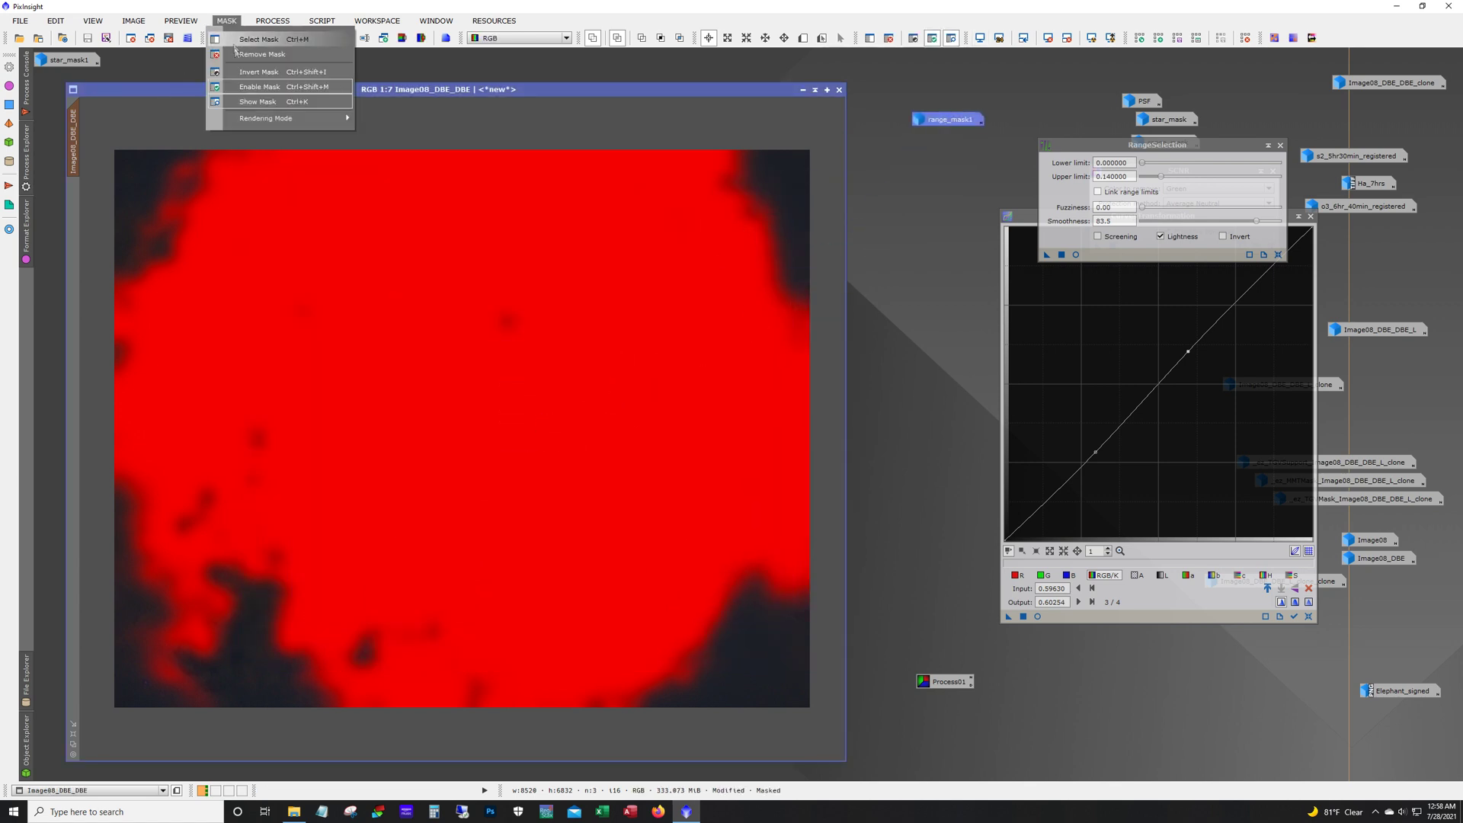
{"action": "left_click", "coordinate": [256, 71]}
{"action": "left_click", "coordinate": [888, 38]}
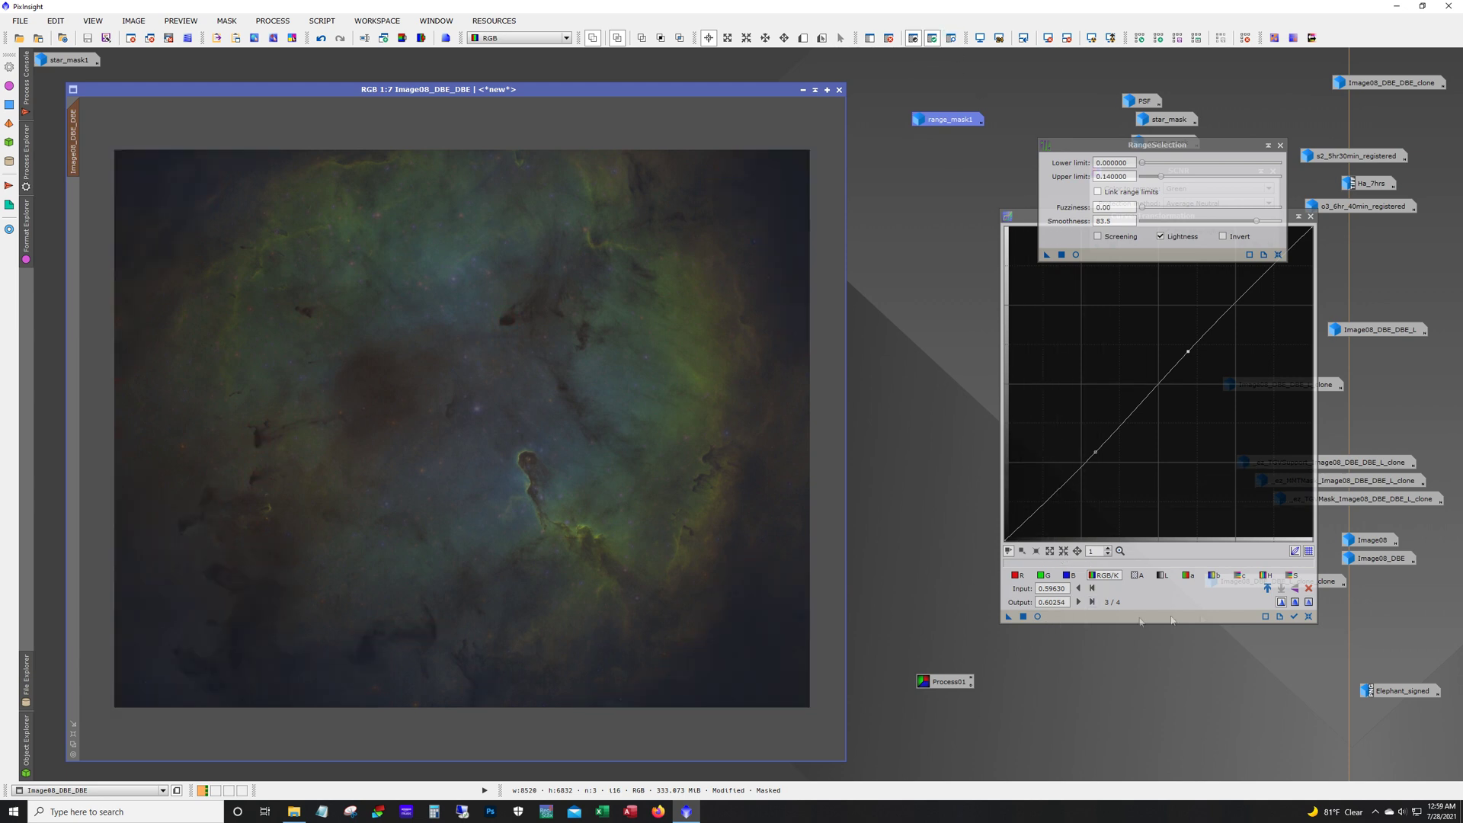
Reset CurvesTransformation, add an RGB/K point at about 0.502/0.503 in the real-time preview, close the preview and remove the mask
{"action": "left_click", "coordinate": [1308, 617]}
{"action": "left_click", "coordinate": [1037, 616]}
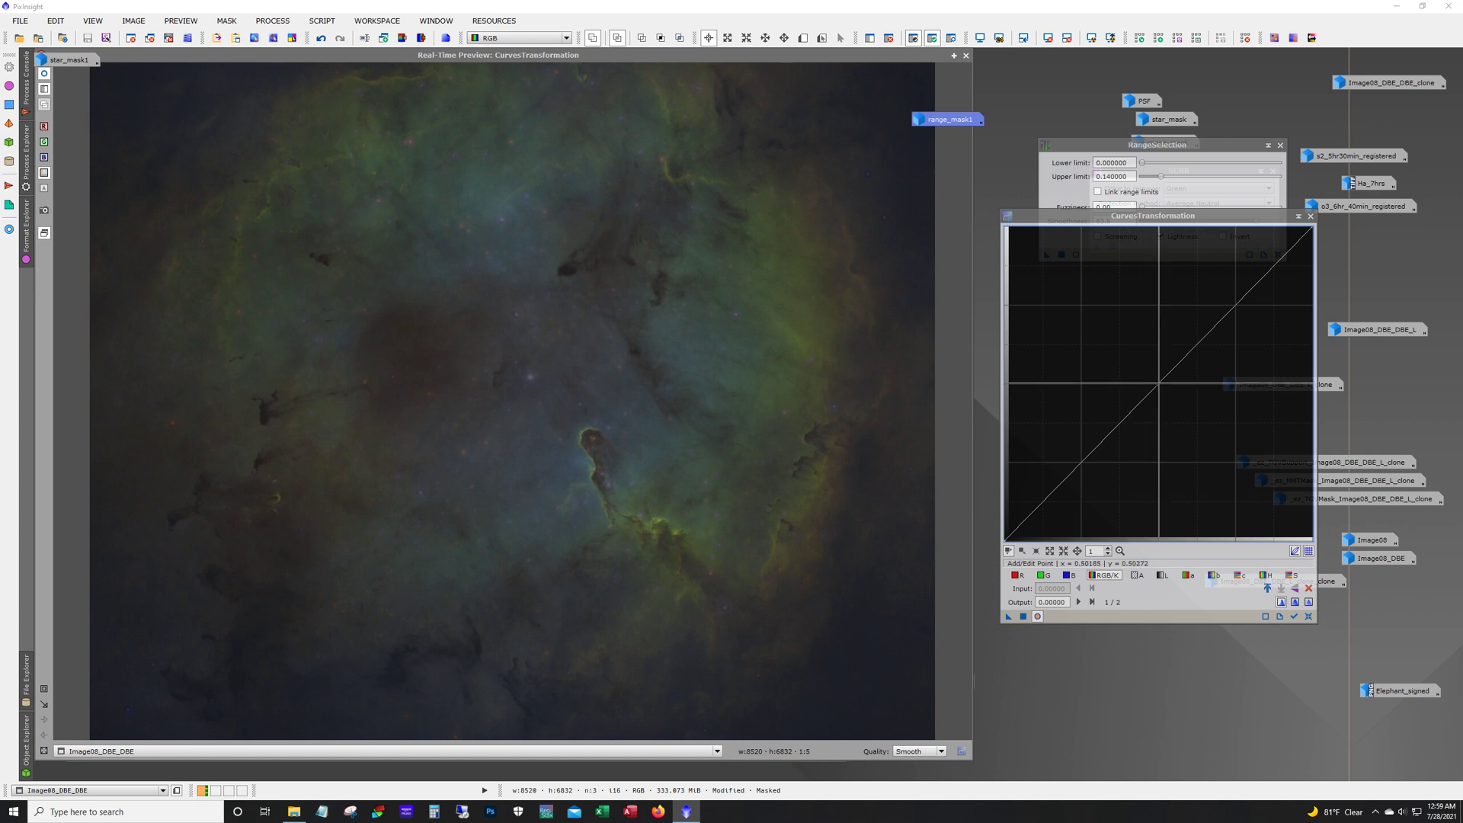
{"action": "left_click", "coordinate": [1158, 383]}
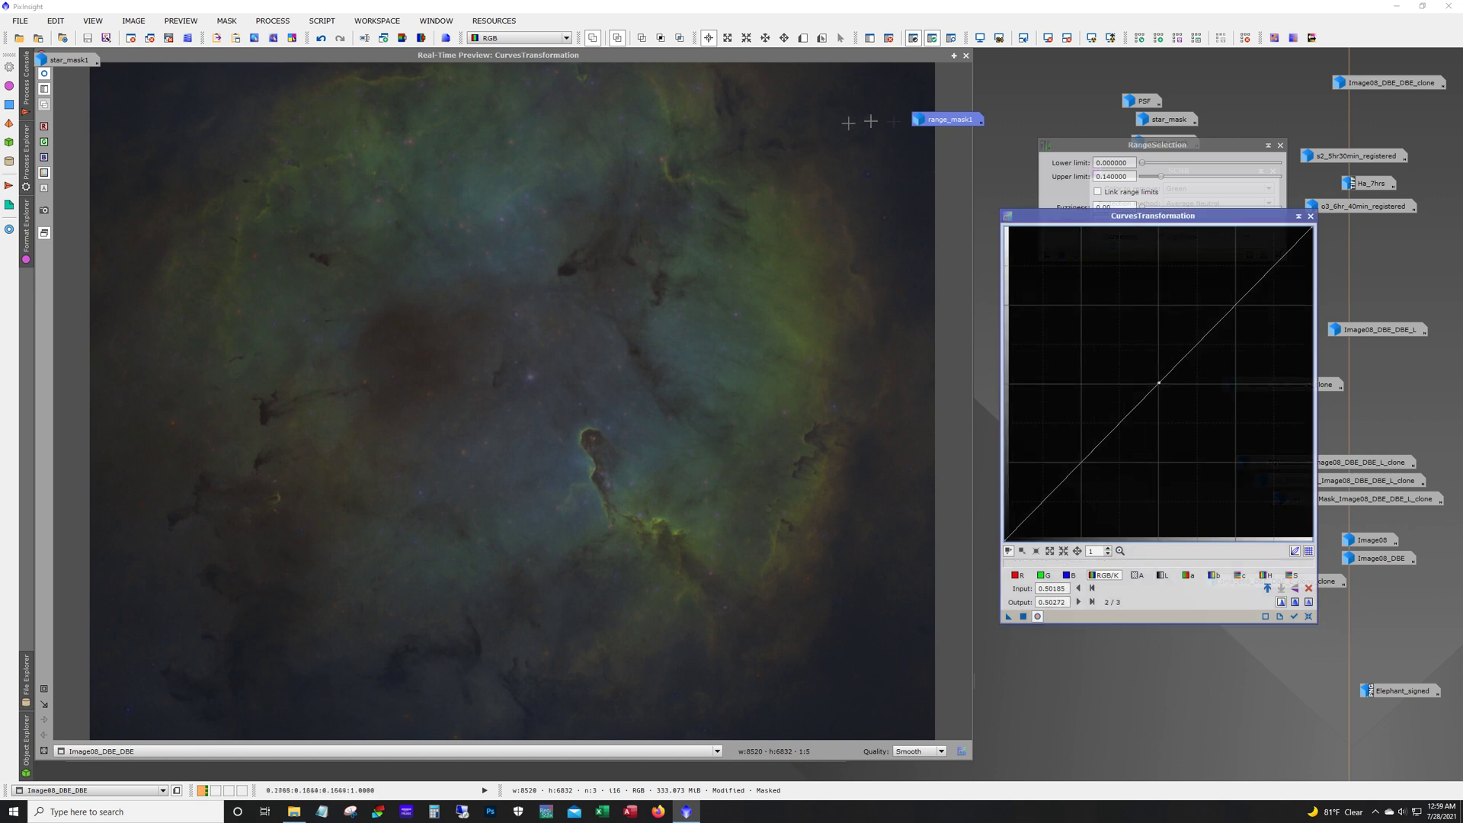
{"action": "left_click", "coordinate": [965, 57]}
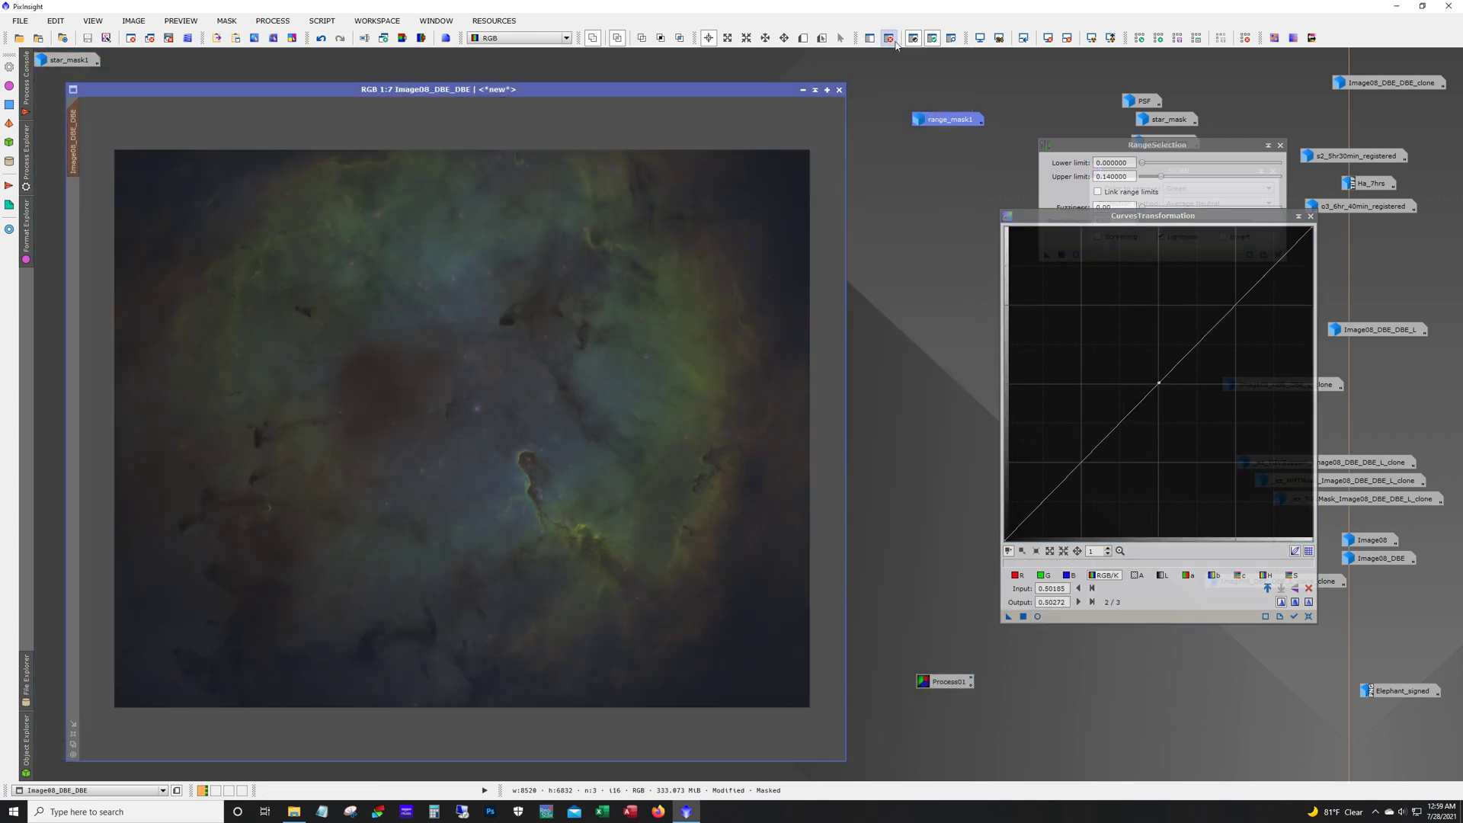
{"action": "left_click", "coordinate": [888, 38]}
Brighten the unmasked Image08_DBE_DBE with the RGB/K curve point moved to about 0.469/0.532, reset the curve and close the preview
{"action": "left_click", "coordinate": [1037, 617]}
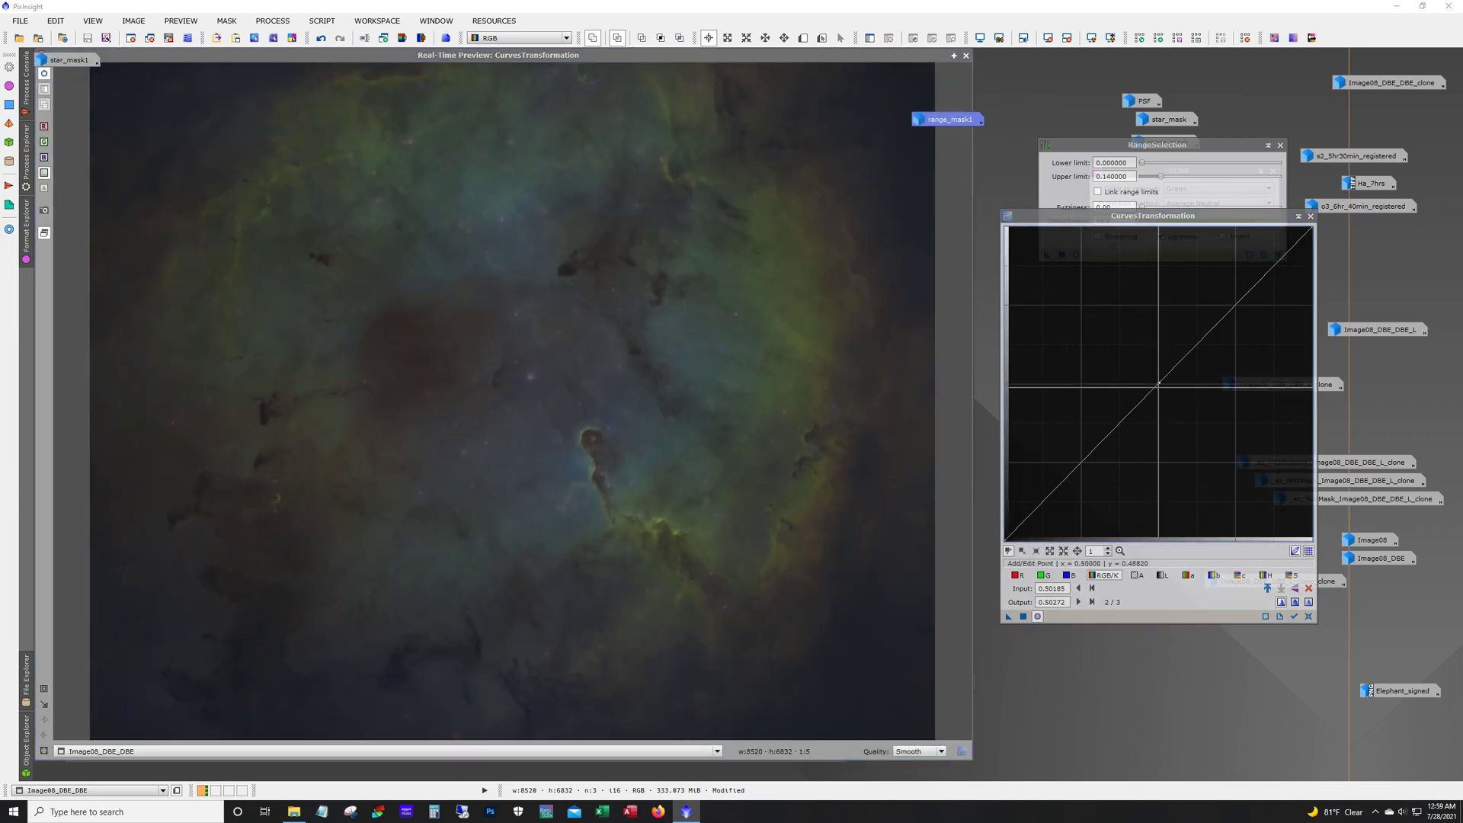
{"action": "left_click_drag", "start_coordinate": [1159, 383], "coordinate": [1148, 374]}
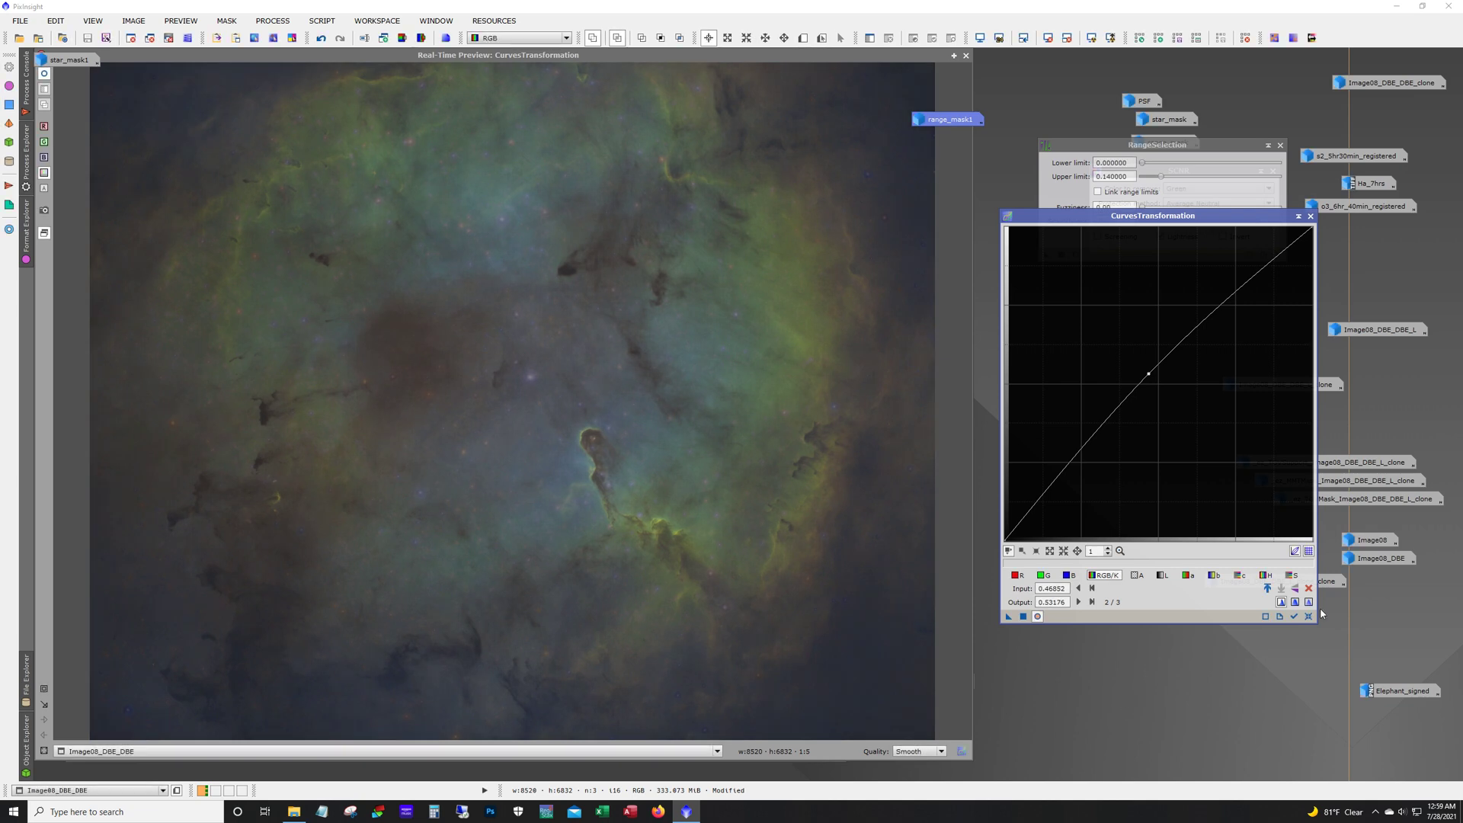
{"action": "left_click", "coordinate": [1308, 617]}
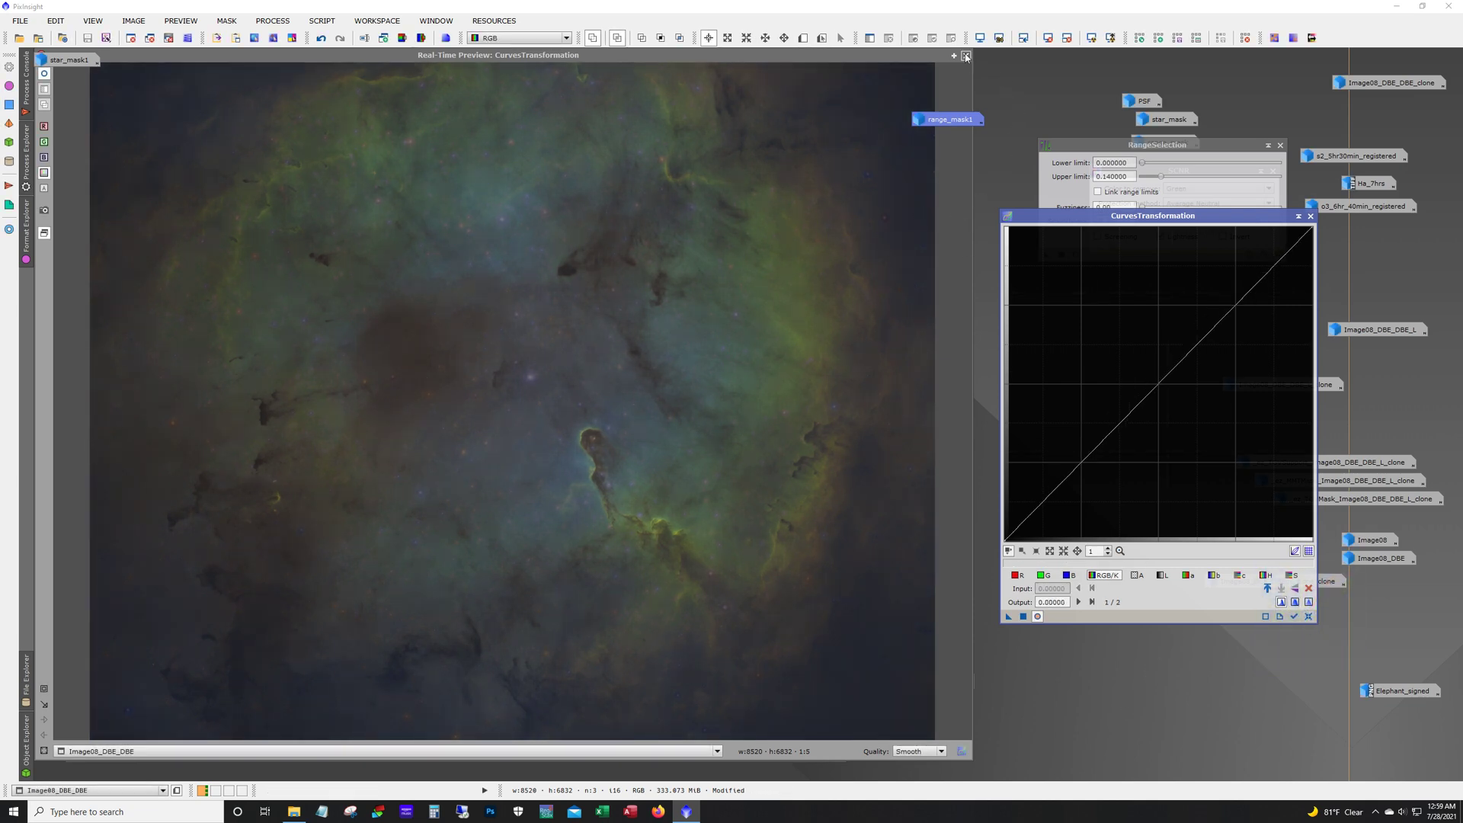
{"action": "left_click", "coordinate": [965, 56]}
Restore range_mask1, reapply it as the mask on Image08_DBE_DBE, minimize it, invert the mask and hide the red overlay
{"action": "double_click", "coordinate": [934, 122]}
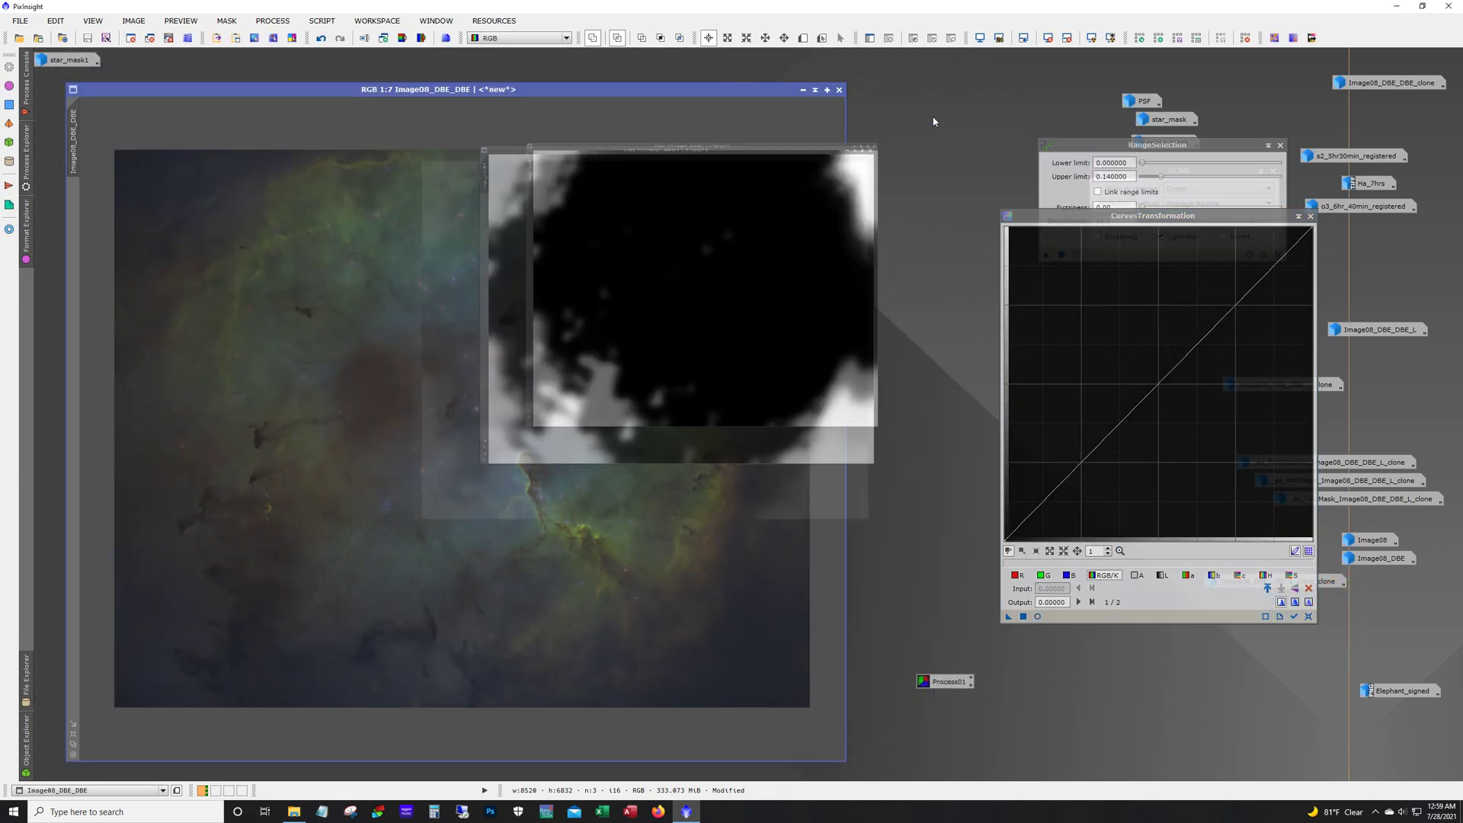
{"action": "left_click_drag", "start_coordinate": [237, 218], "coordinate": [73, 246]}
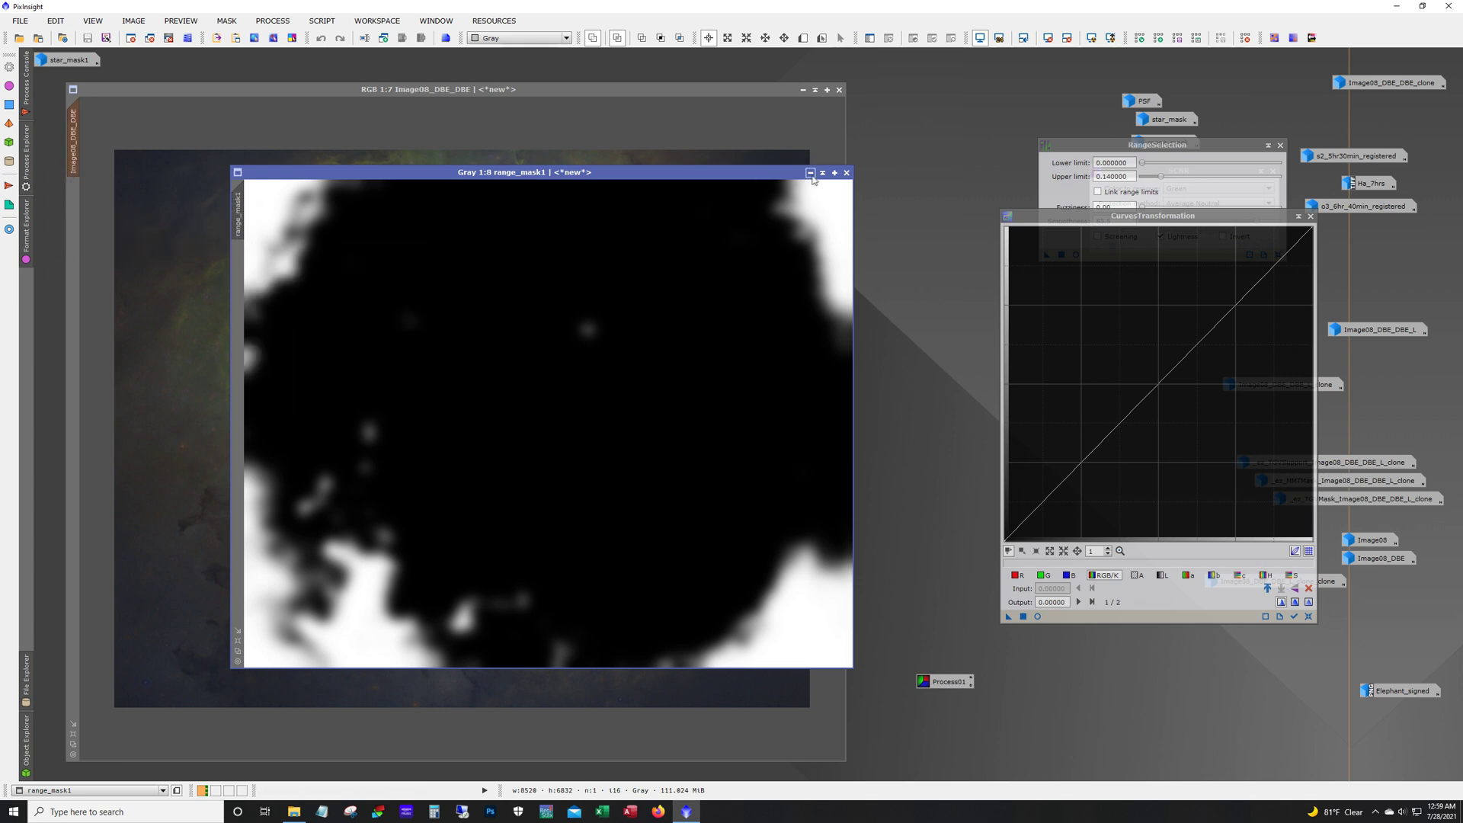
{"action": "left_click", "coordinate": [810, 172]}
{"action": "left_click", "coordinate": [226, 21]}
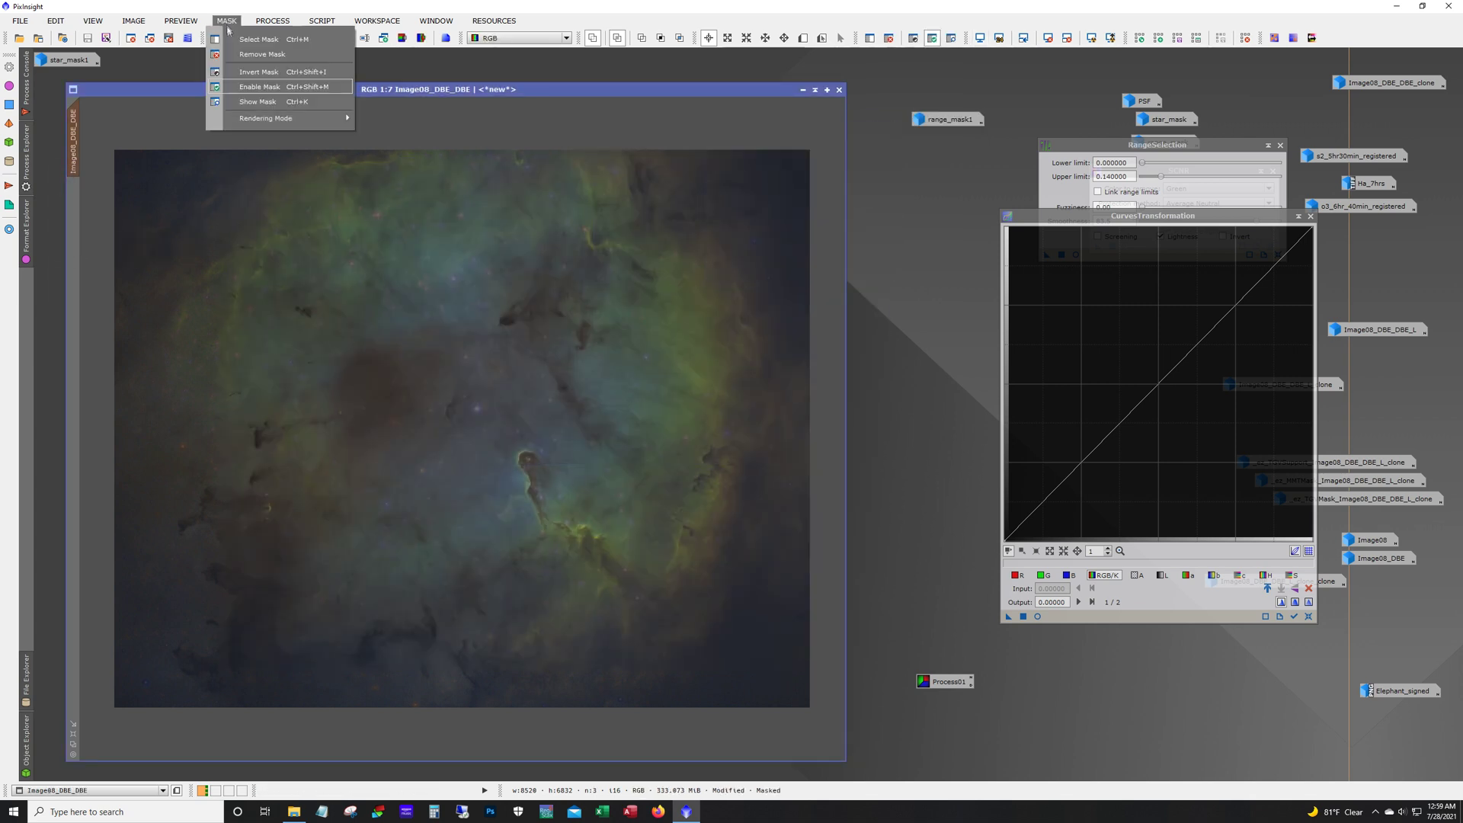
{"action": "left_click", "coordinate": [244, 75]}
{"action": "left_click", "coordinate": [937, 37]}
{"action": "left_click", "coordinate": [937, 37]}
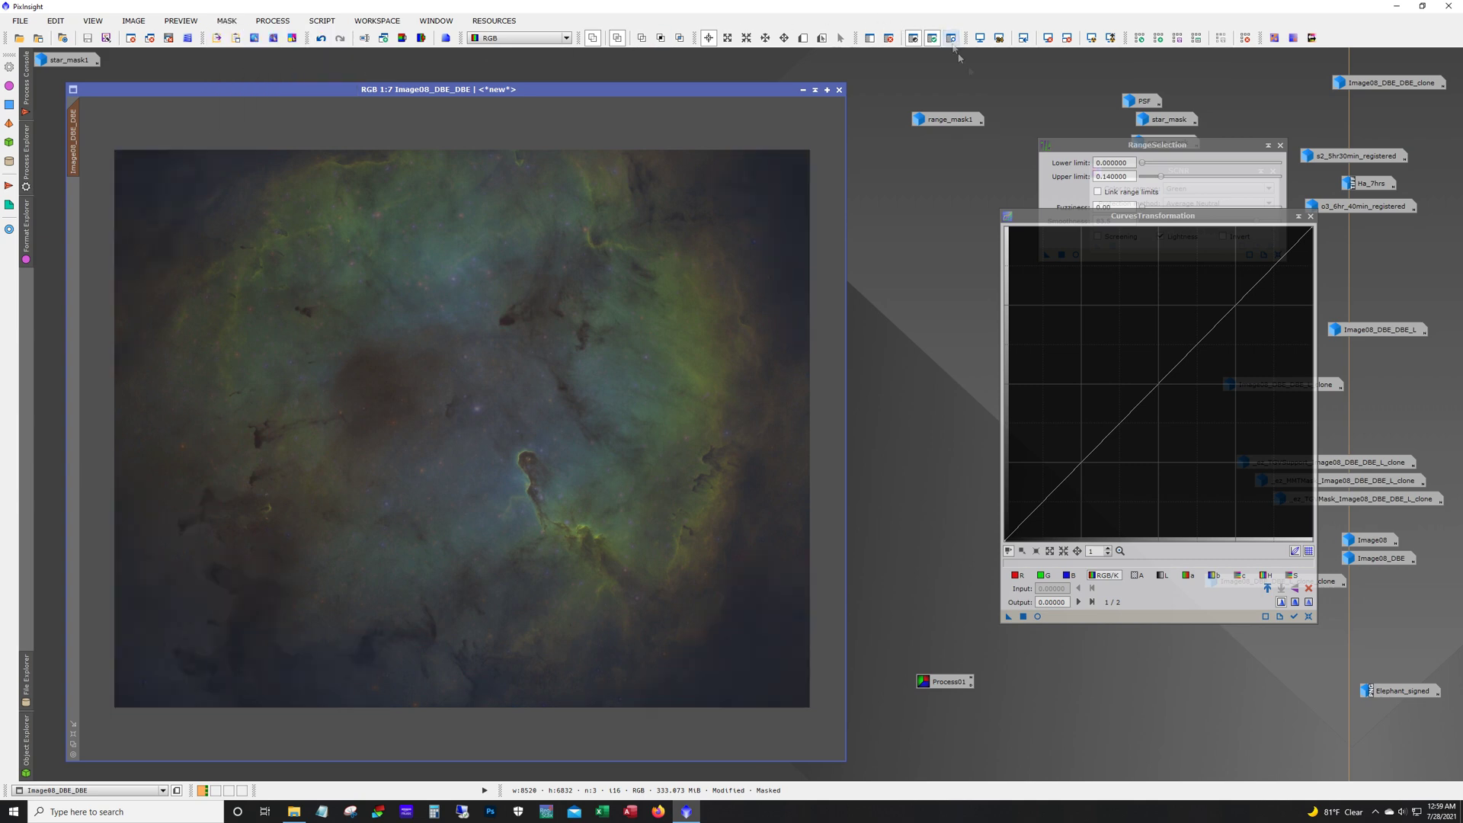
Darken the masked image in the preview with a low RGB/K point and one at about 0.430/0.408, apply the curve and reset it
{"action": "left_click", "coordinate": [1037, 617]}
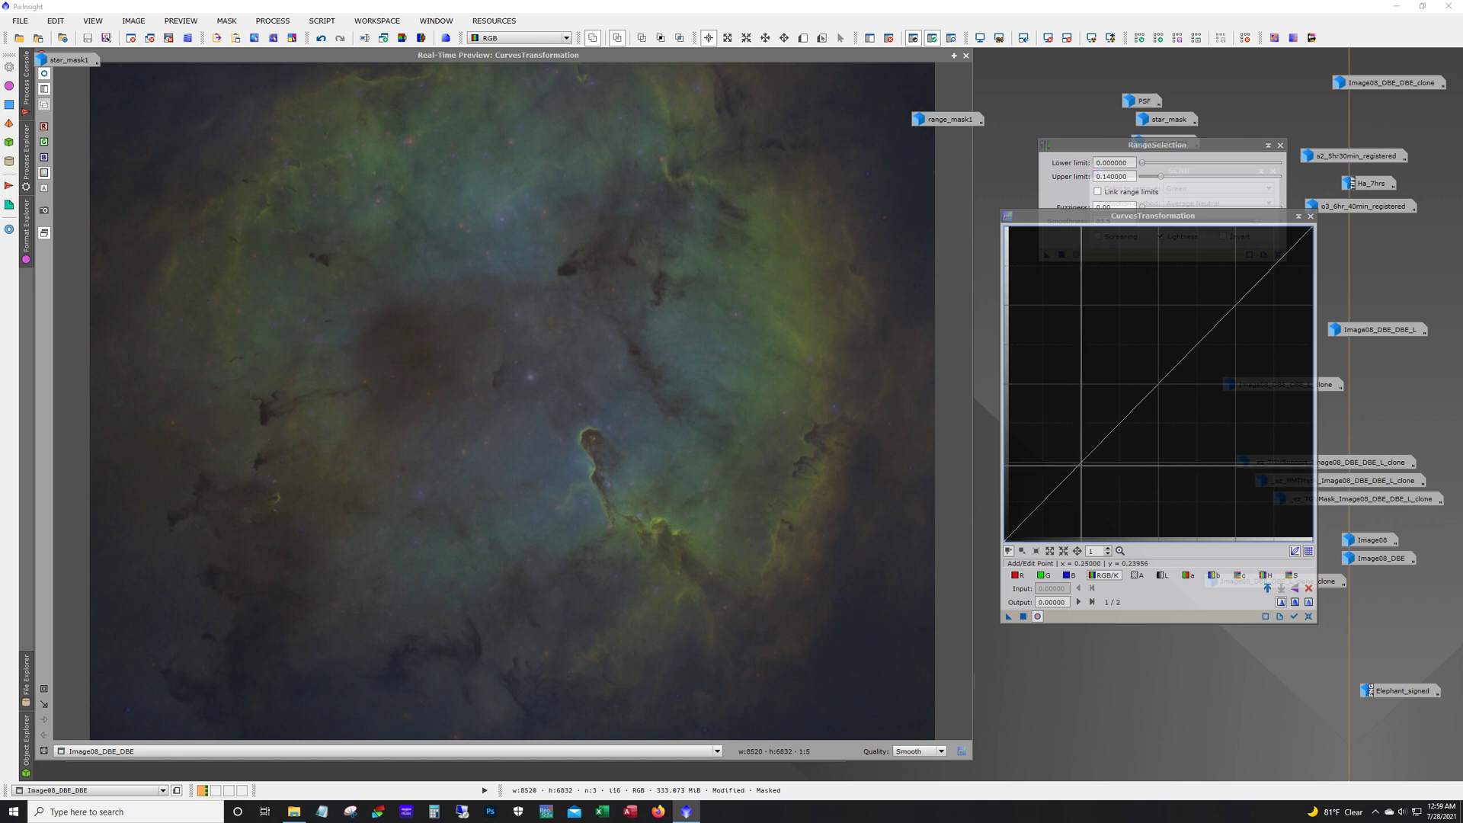
{"action": "left_click", "coordinate": [1083, 466]}
{"action": "left_click_drag", "start_coordinate": [1083, 467], "coordinate": [1084, 468]}
{"action": "left_click", "coordinate": [1135, 411]}
{"action": "left_click_drag", "start_coordinate": [1135, 412], "coordinate": [1136, 413]}
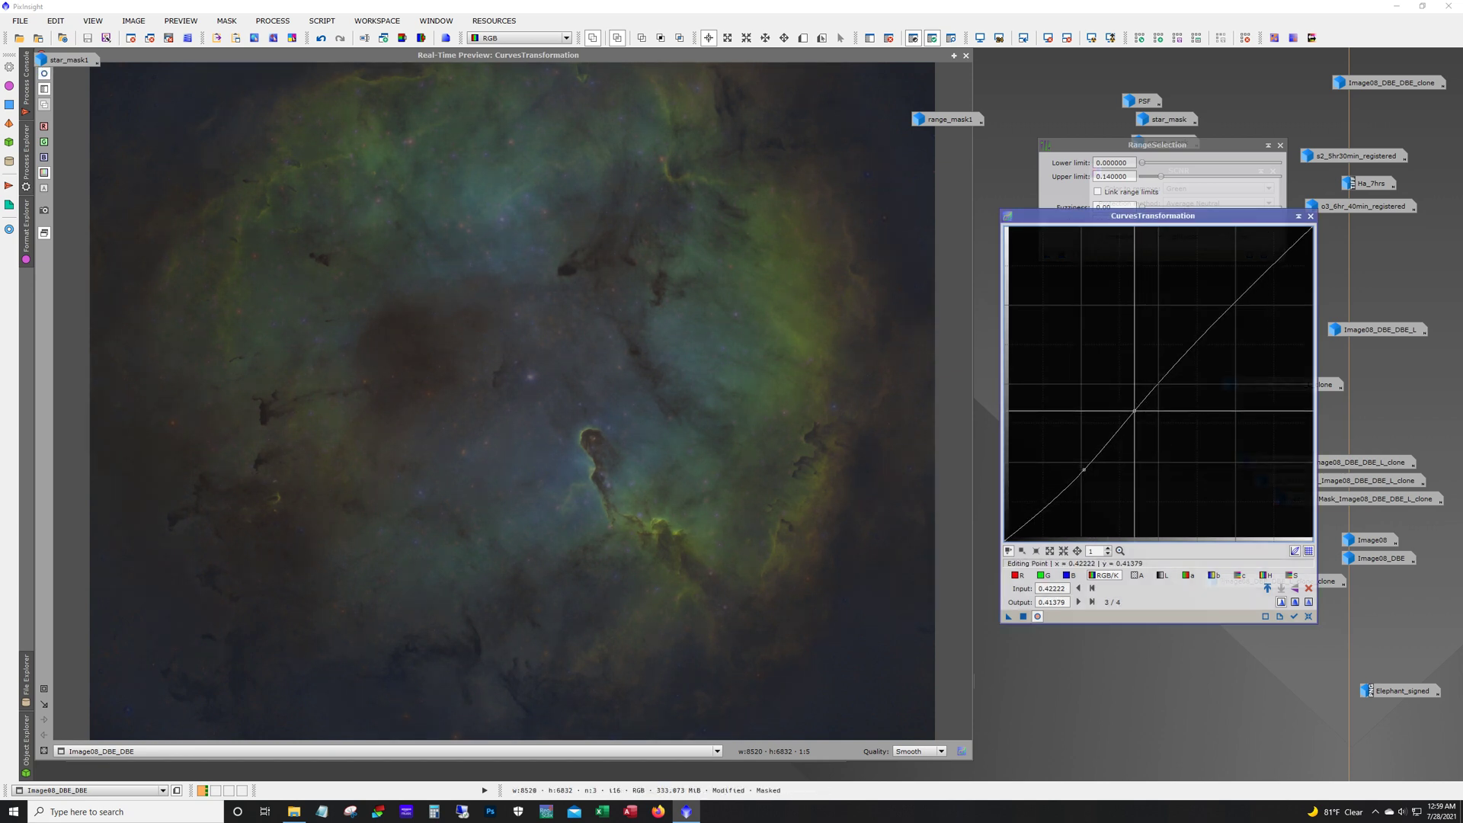
{"action": "left_click", "coordinate": [1023, 616]}
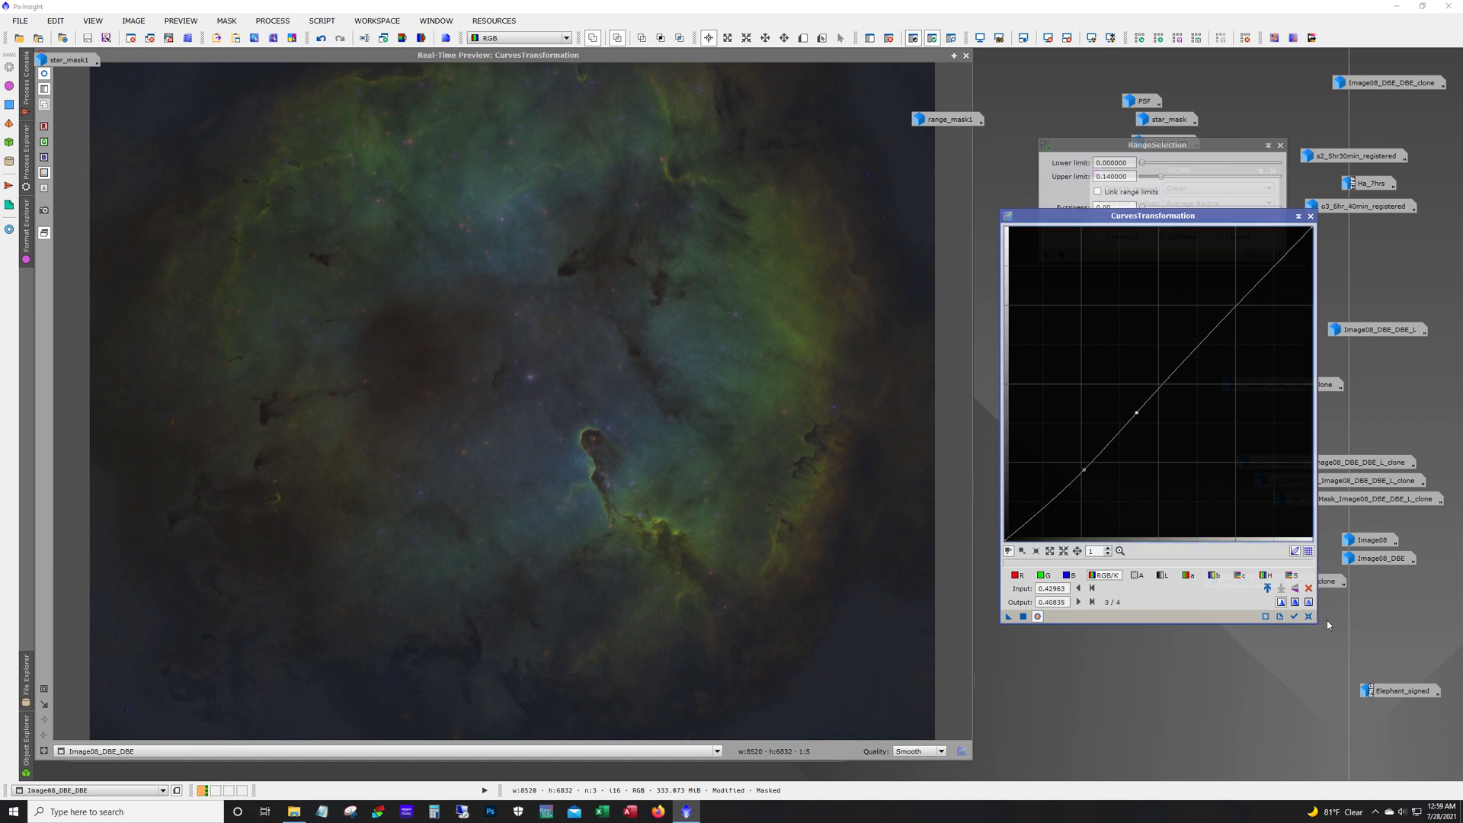
{"action": "left_click", "coordinate": [1309, 617]}
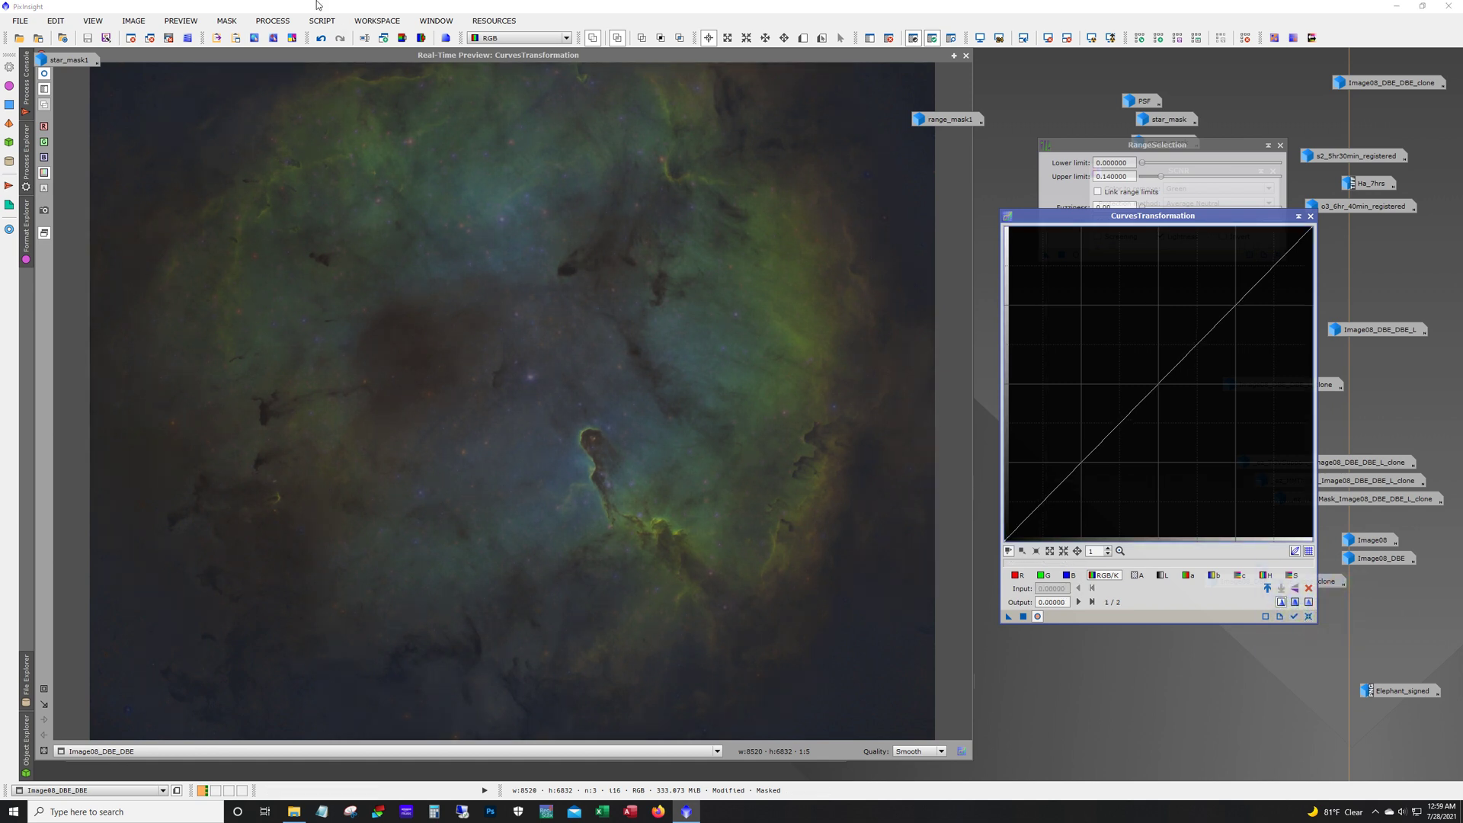
Remove the mask and sample the RGB pixel values in the dark lower-left background of the real-time preview
{"action": "left_click", "coordinate": [888, 38]}
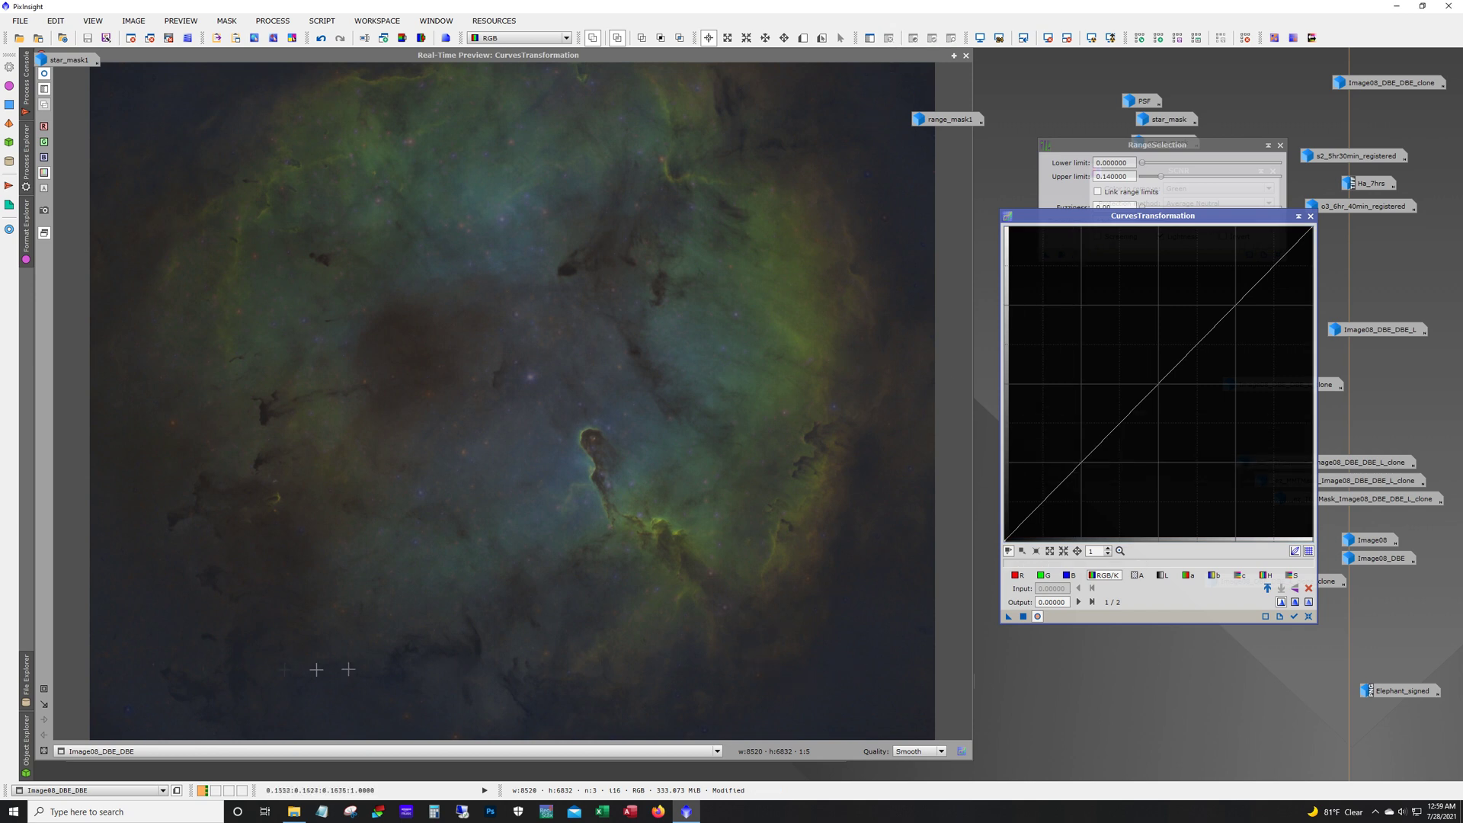
{"action": "left_click_drag", "start_coordinate": [167, 705], "coordinate": [175, 702]}
{"action": "left_click", "coordinate": [185, 707]}
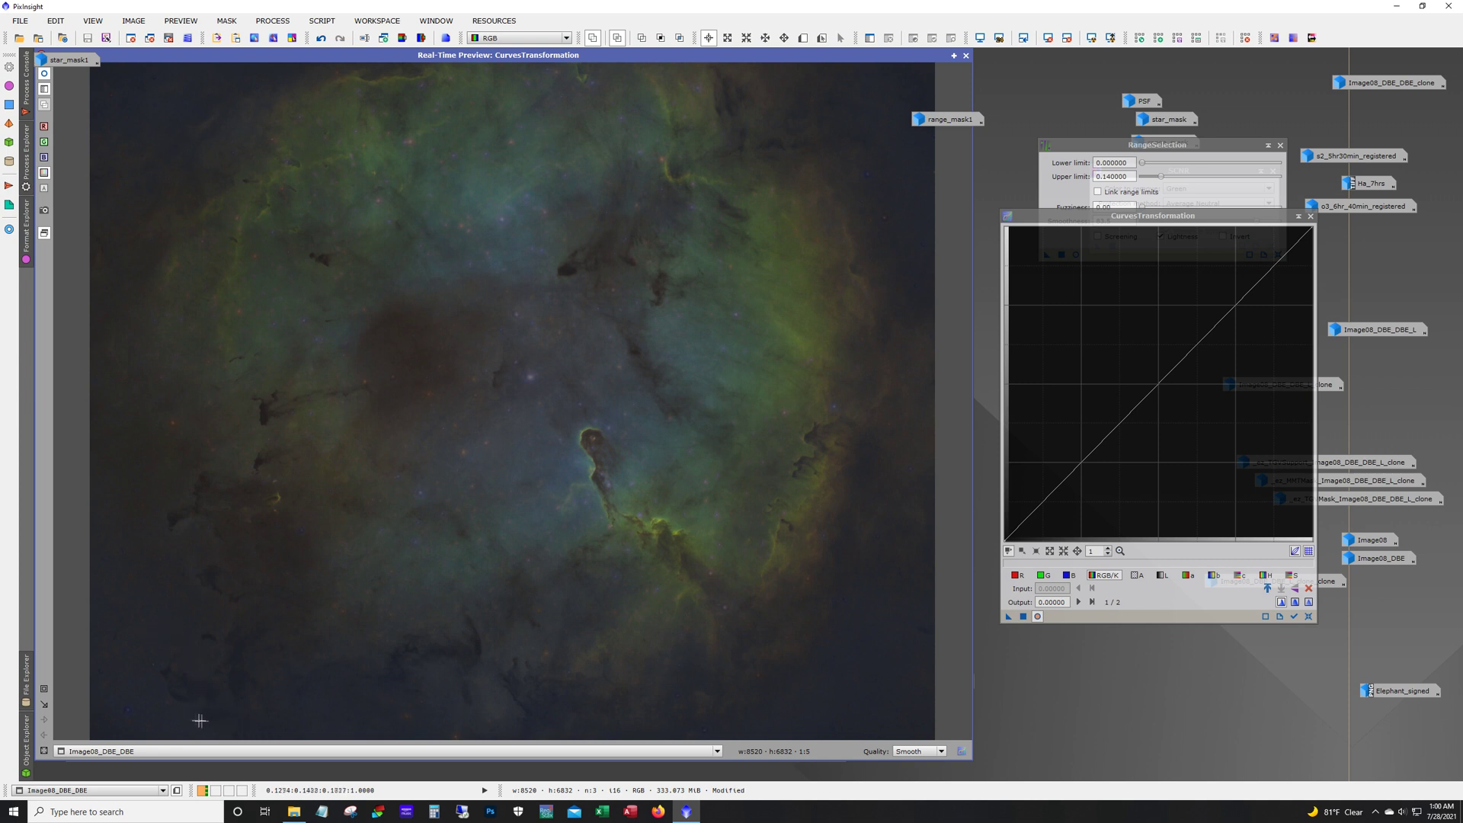
{"action": "left_click_drag", "start_coordinate": [164, 705], "coordinate": [190, 708]}
{"action": "left_click_drag", "start_coordinate": [218, 646], "coordinate": [217, 644]}
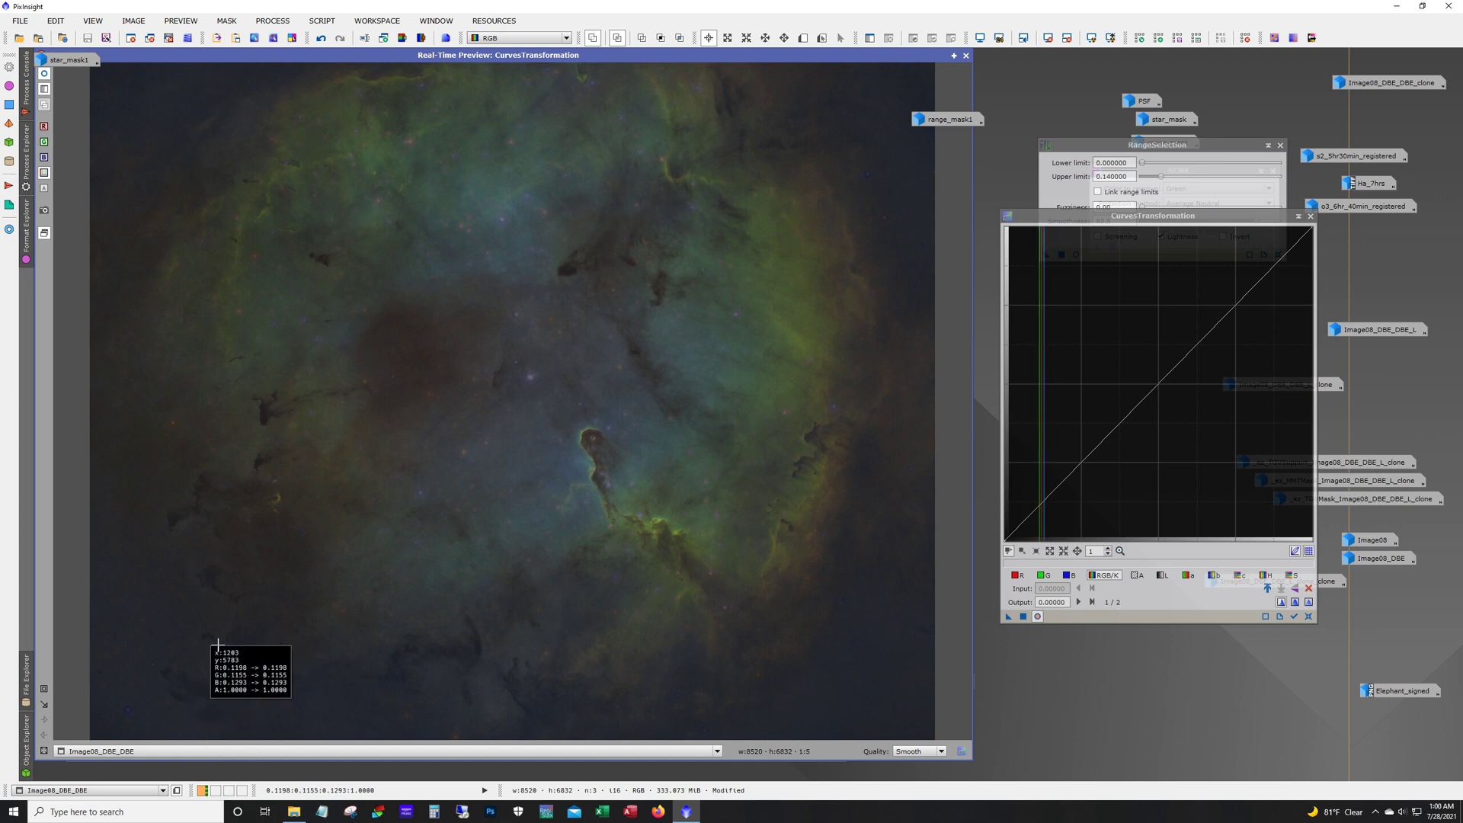
{"action": "mouse_move", "coordinate": [218, 645]}
{"action": "left_mouse_down"}
{"action": "mouse_move", "coordinate": [202, 636]}
{"action": "mouse_move", "coordinate": [216, 645]}
{"action": "left_mouse_up"}
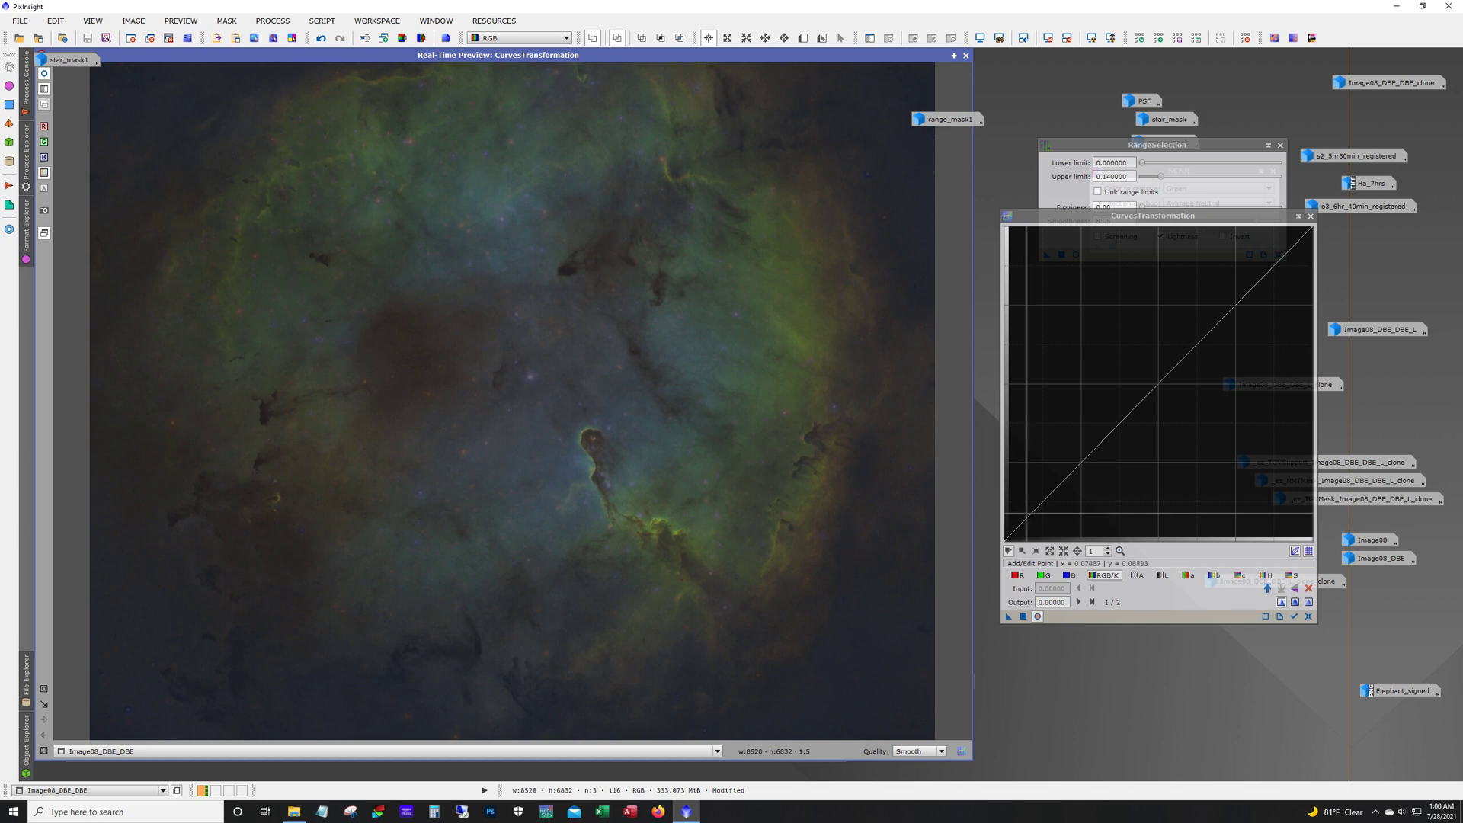
Deepen the shadows with a low RGB/K point and one at about 0.144/0.132, apply, reset, close the preview and move CurvesTransformation aside
{"action": "left_click", "coordinate": [1037, 510]}
{"action": "left_click_drag", "start_coordinate": [1050, 494], "coordinate": [1048, 499]}
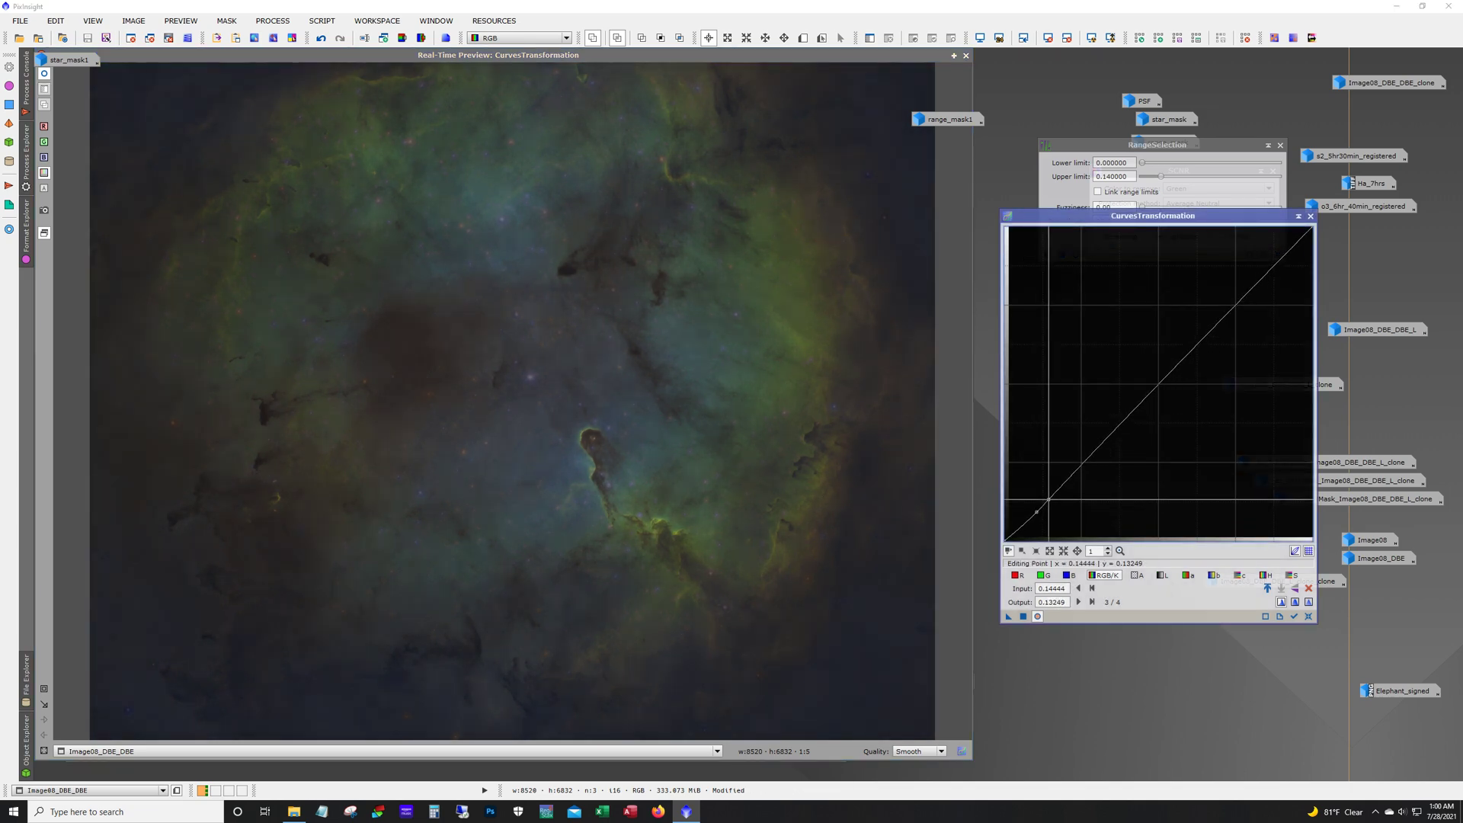
{"action": "left_click", "coordinate": [1024, 617]}
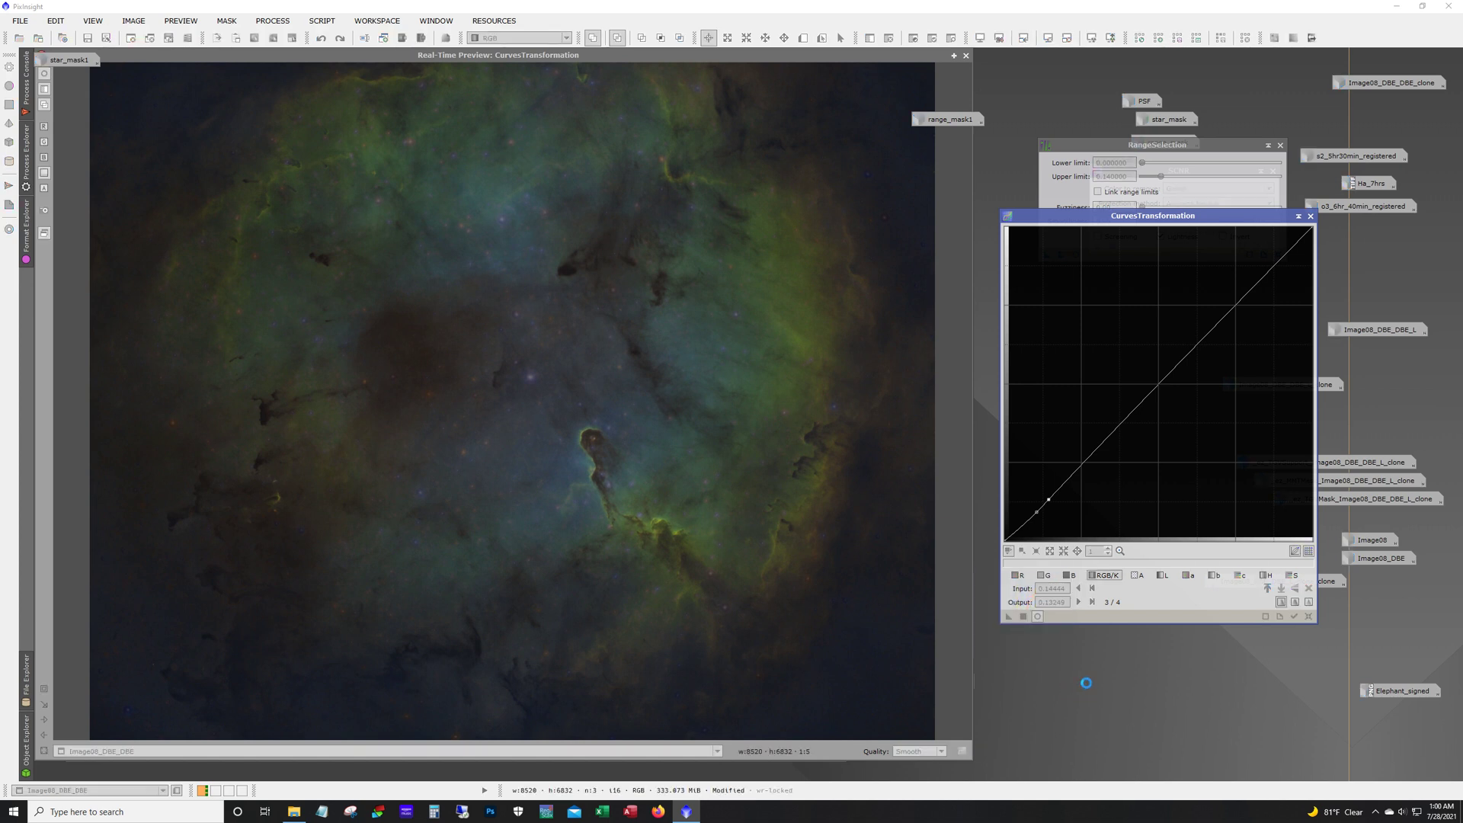
{"action": "left_click", "coordinate": [1309, 616]}
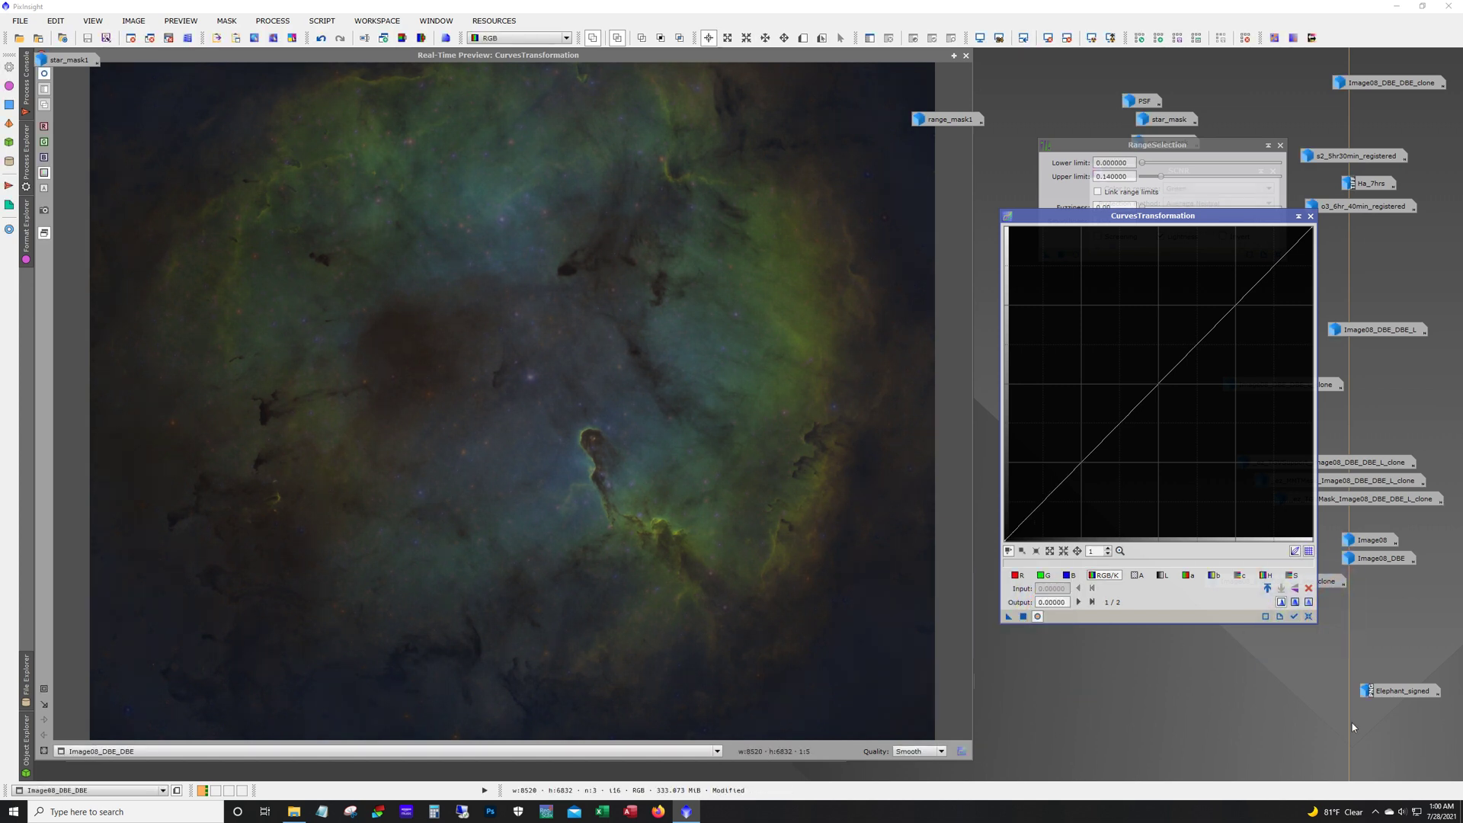
{"action": "left_click", "coordinate": [966, 55]}
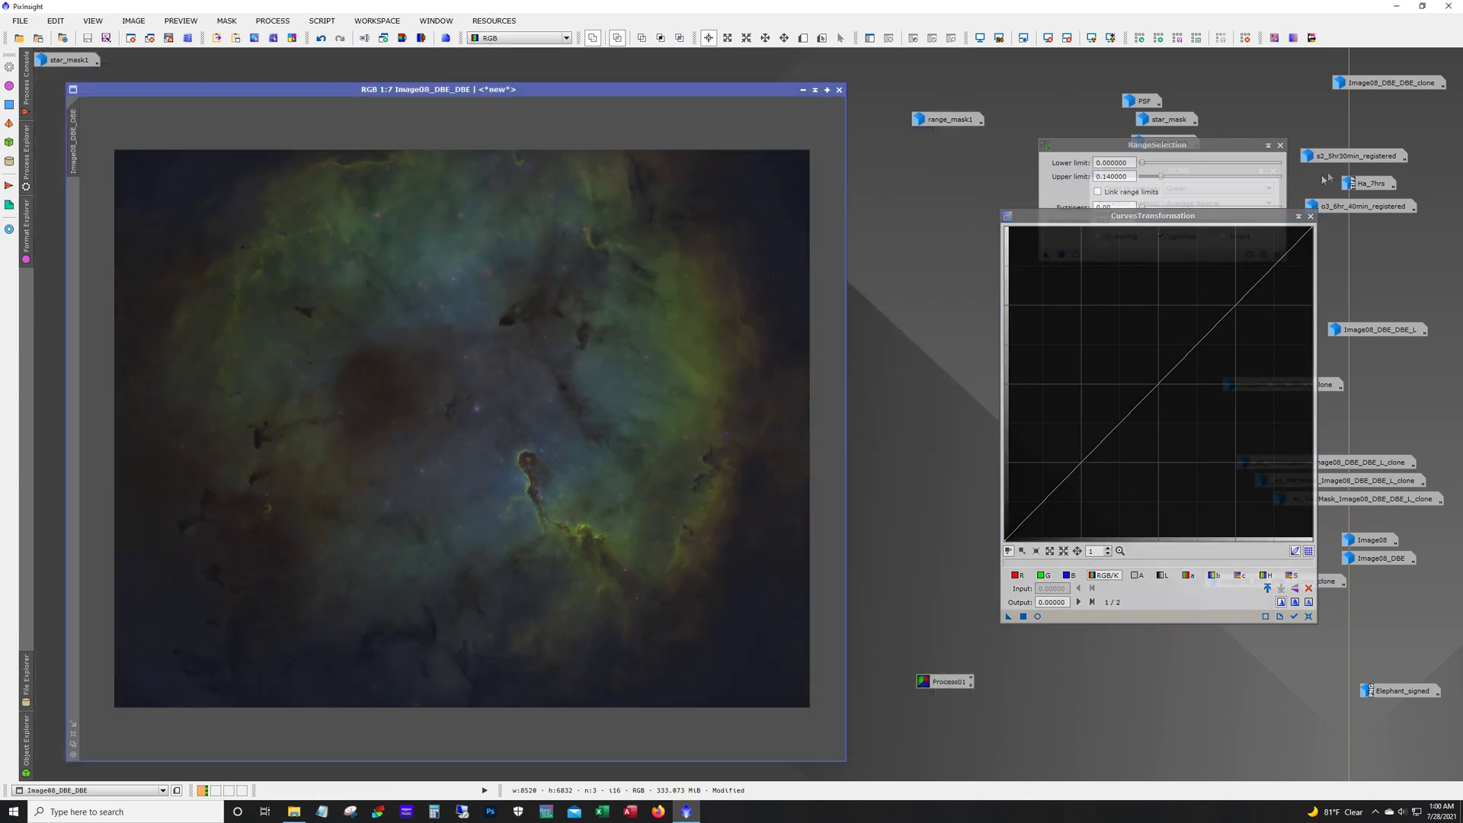
{"action": "left_click_drag", "start_coordinate": [1287, 217], "coordinate": [1179, 262]}
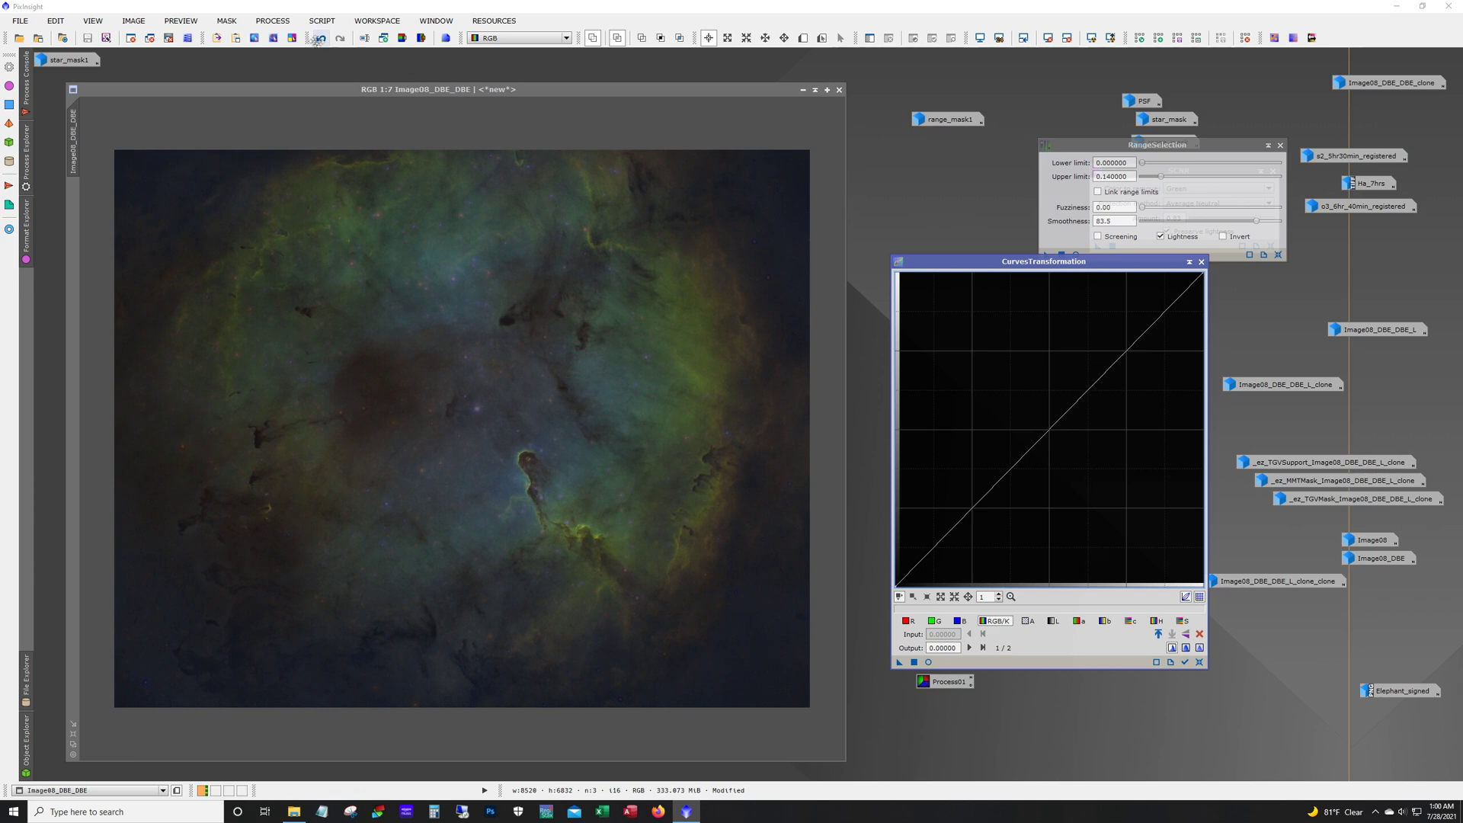
Reduce the green in Image08_DBE_DBE with SCNR, using Average Neutral protection and an amount of 0.50
{"action": "left_click", "coordinate": [272, 20]}
{"action": "mouse_move", "coordinate": [298, 42]}
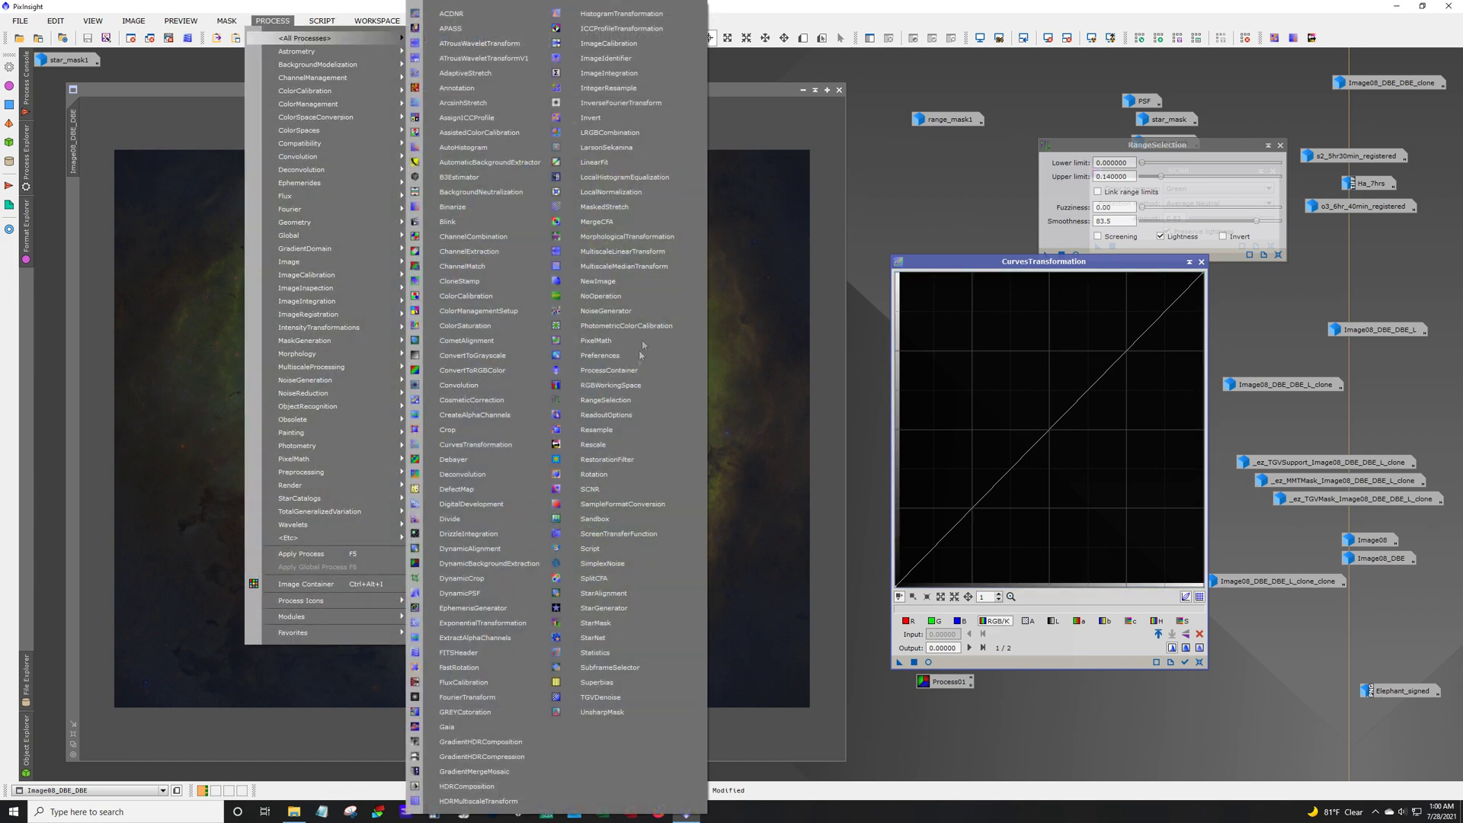
{"action": "left_click", "coordinate": [625, 488]}
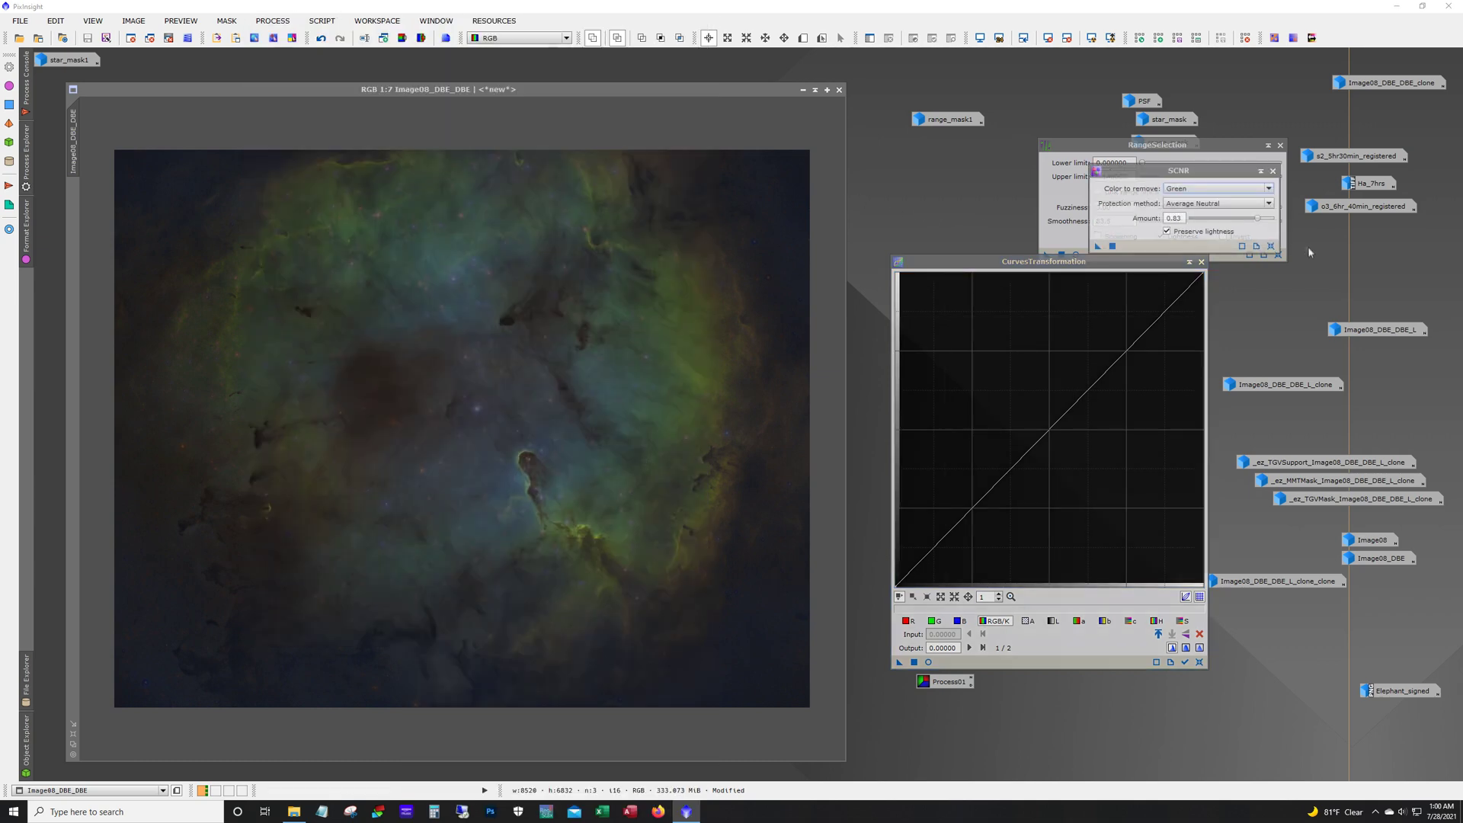
{"action": "left_click_drag", "start_coordinate": [1257, 218], "coordinate": [1231, 225]}
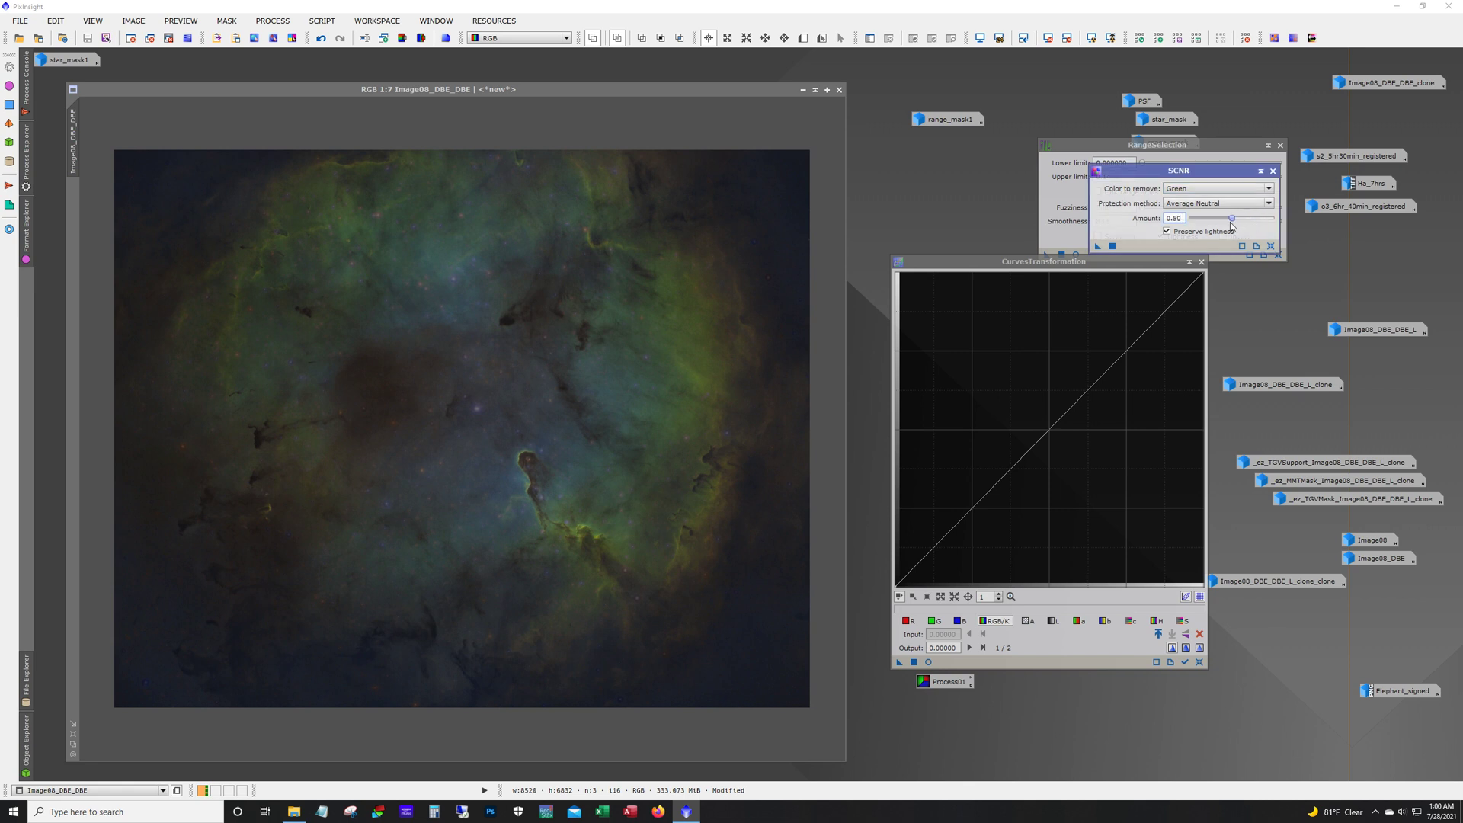
{"action": "left_click_drag", "start_coordinate": [1097, 246], "coordinate": [626, 353]}
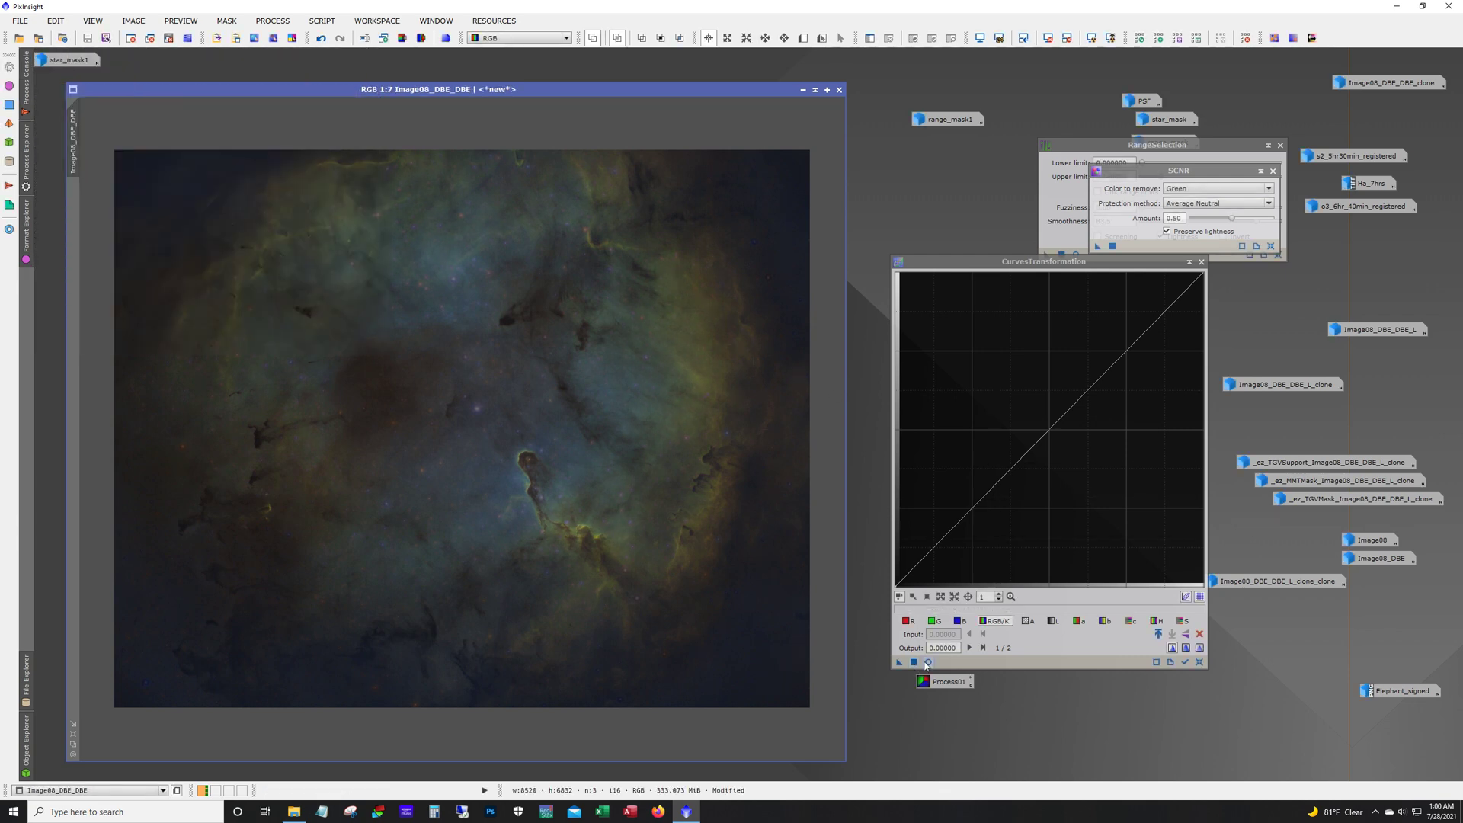
Boost saturation in the preview with a curve point at about 0.411/0.539, apply it, reset the curve and return to RGB/K
{"action": "left_click", "coordinate": [927, 662]}
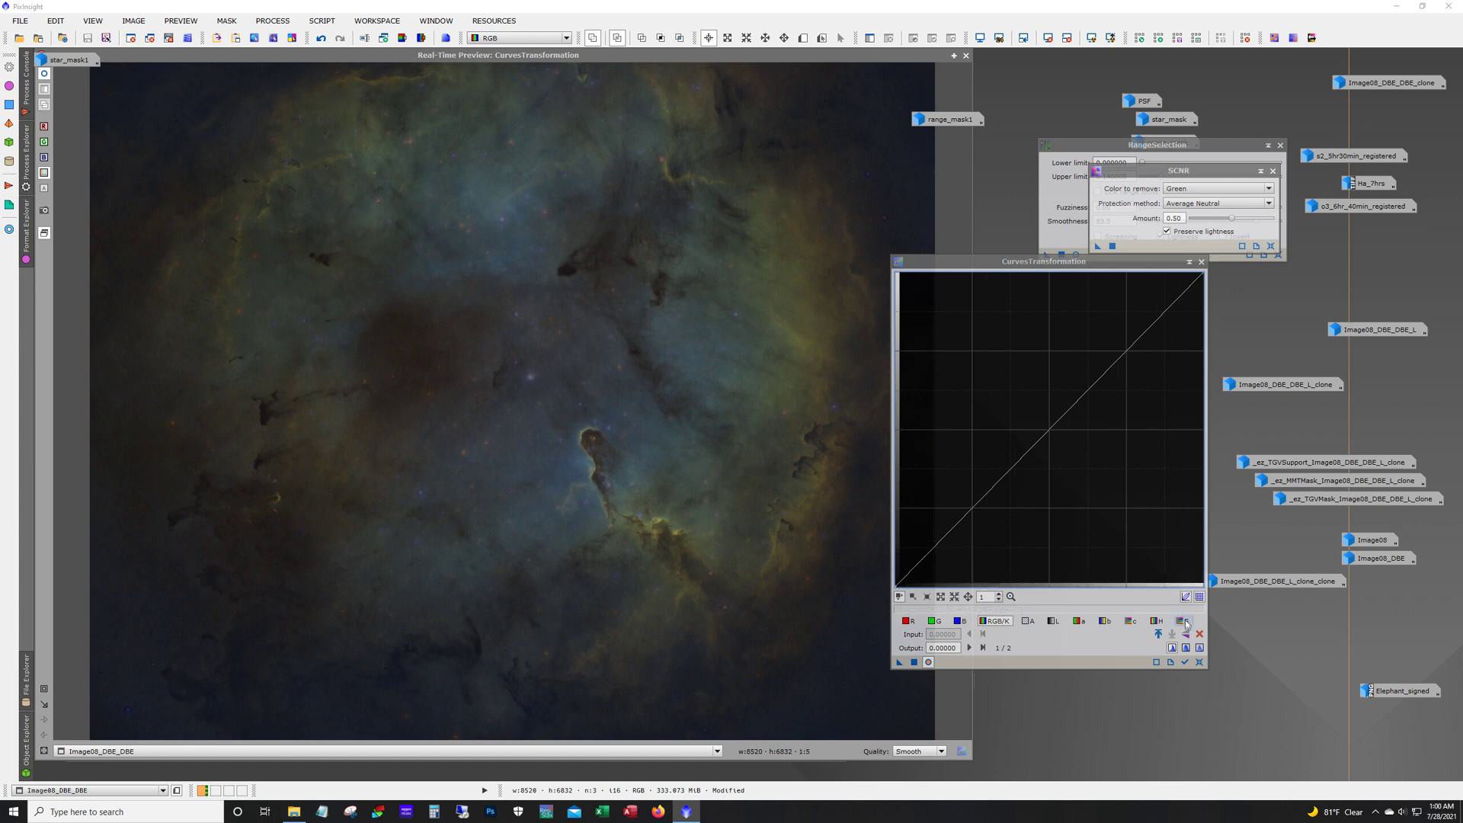
{"action": "left_click", "coordinate": [1184, 621]}
{"action": "left_click", "coordinate": [1043, 424]}
{"action": "left_click_drag", "start_coordinate": [1042, 424], "coordinate": [1022, 417]}
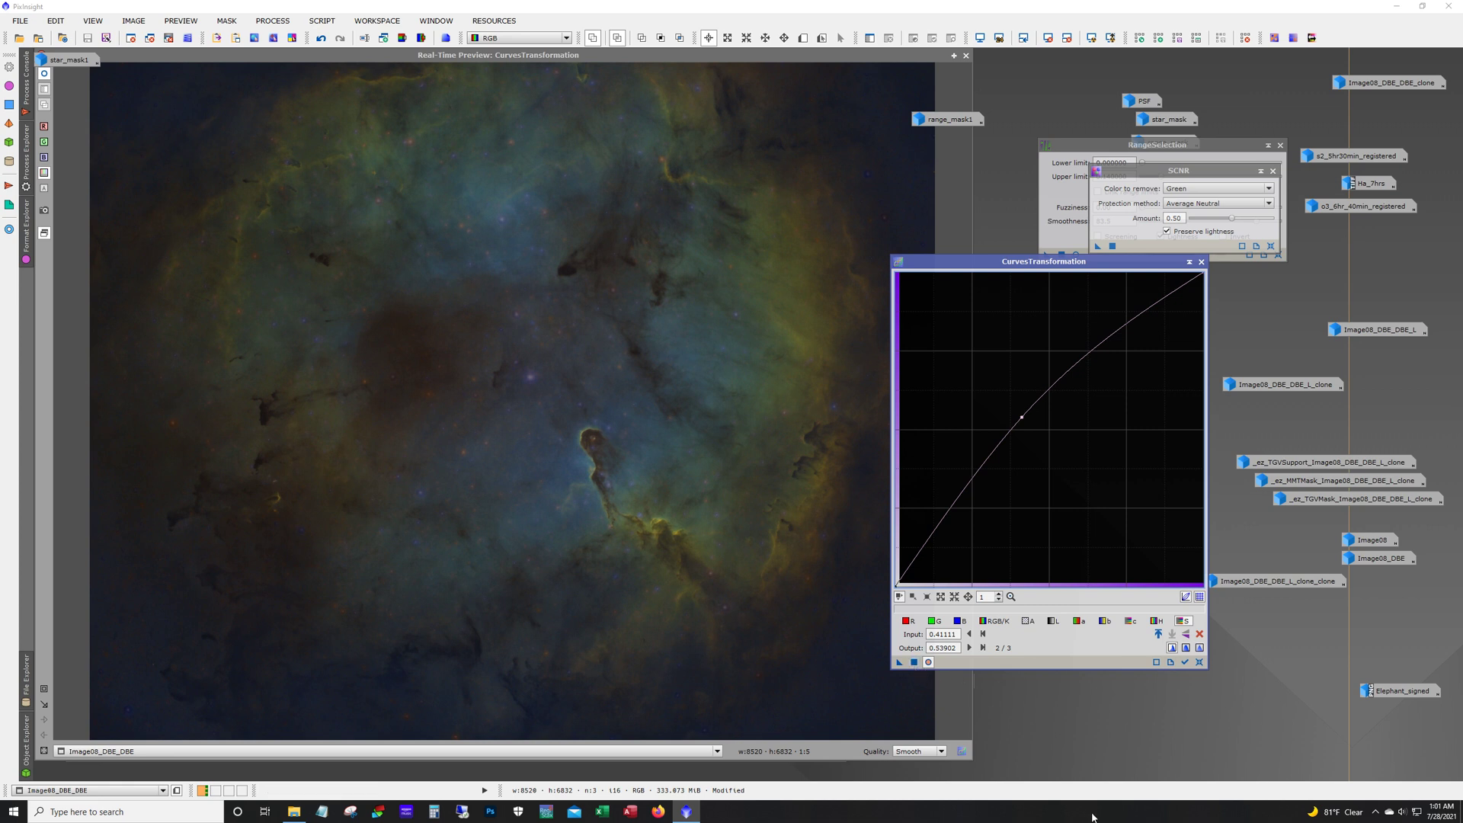
{"action": "left_click", "coordinate": [913, 661]}
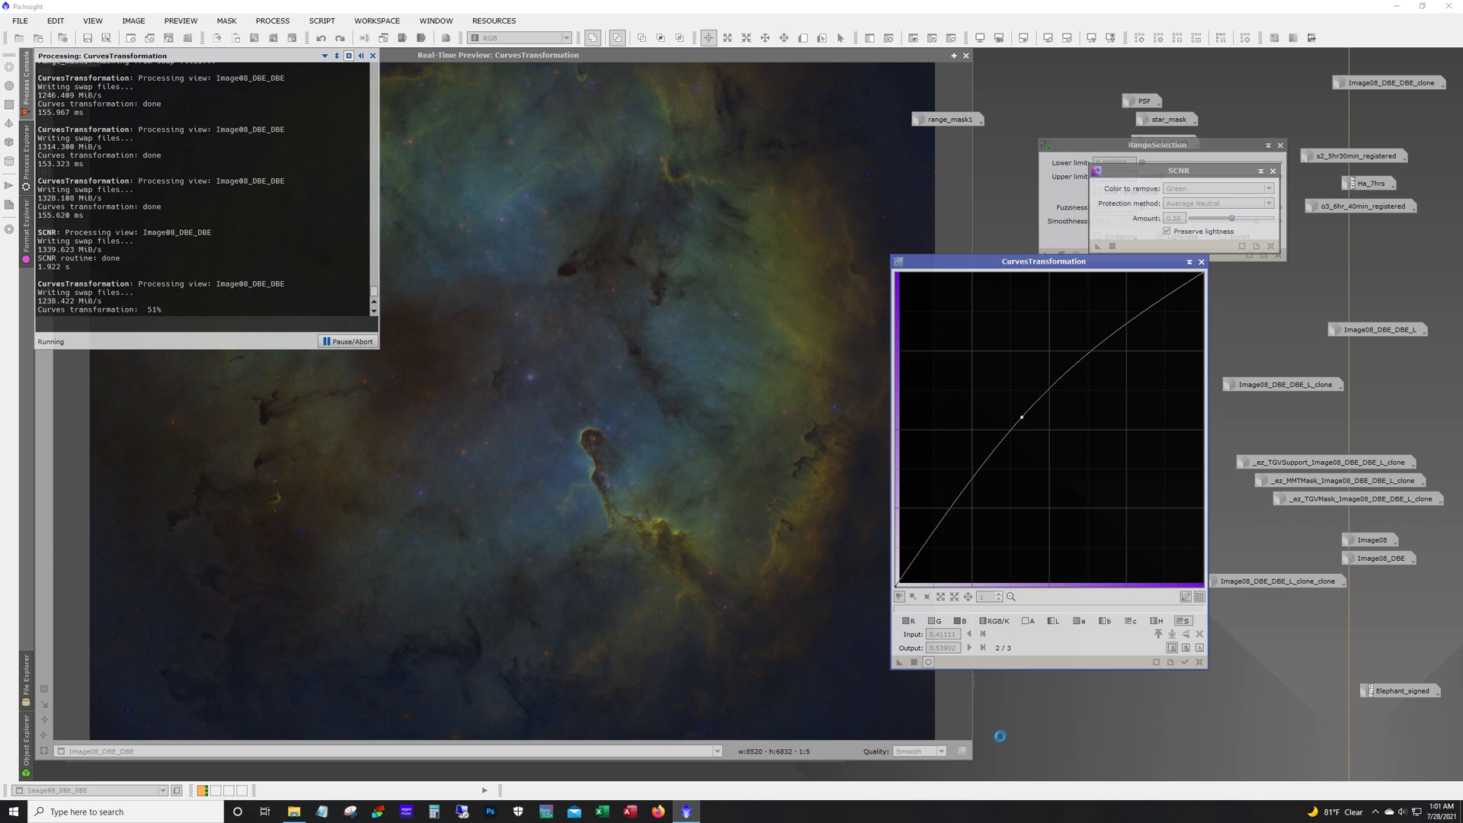
{"action": "left_click", "coordinate": [1199, 662]}
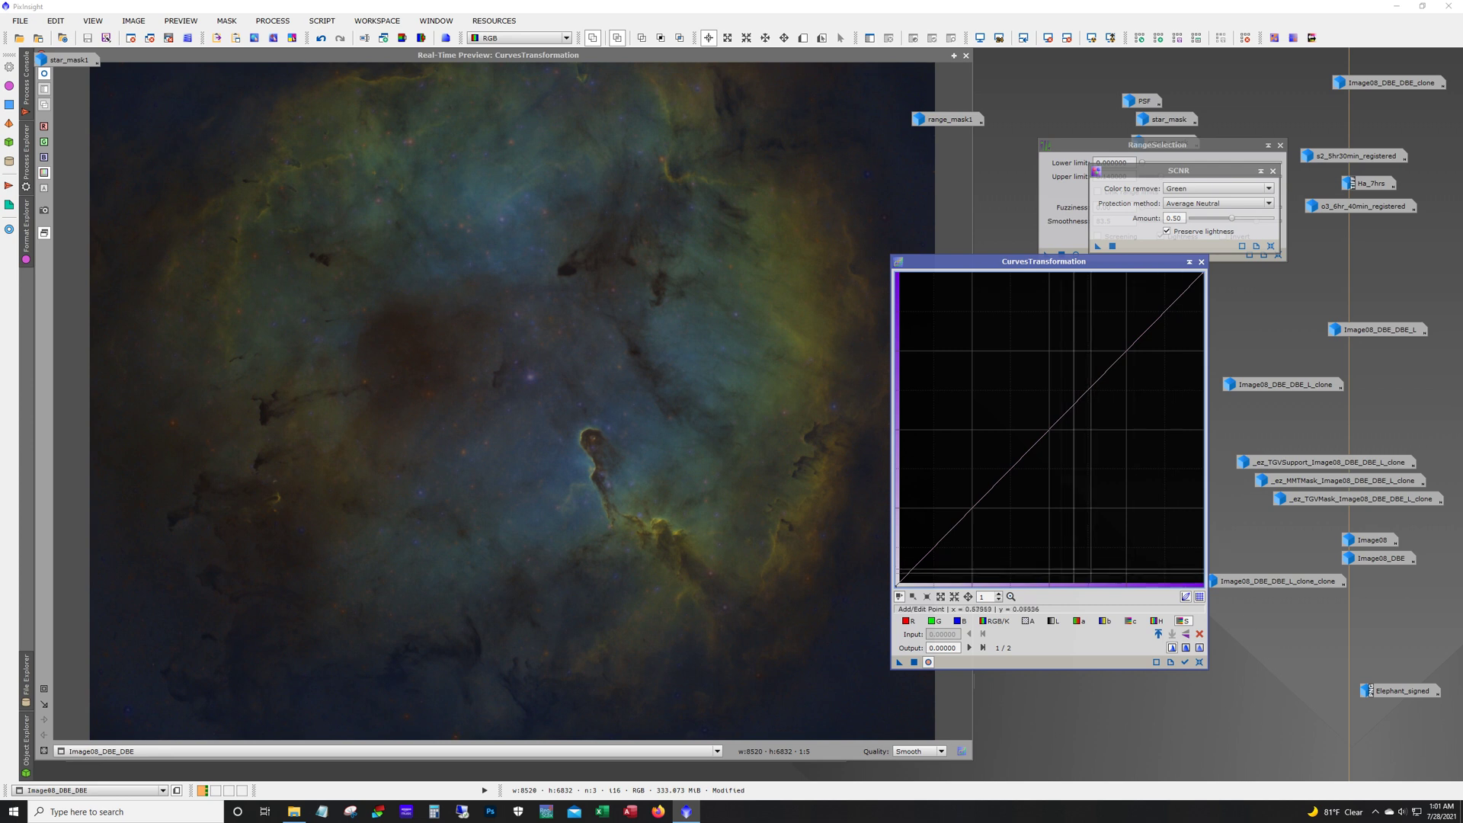
{"action": "left_click", "coordinate": [998, 621]}
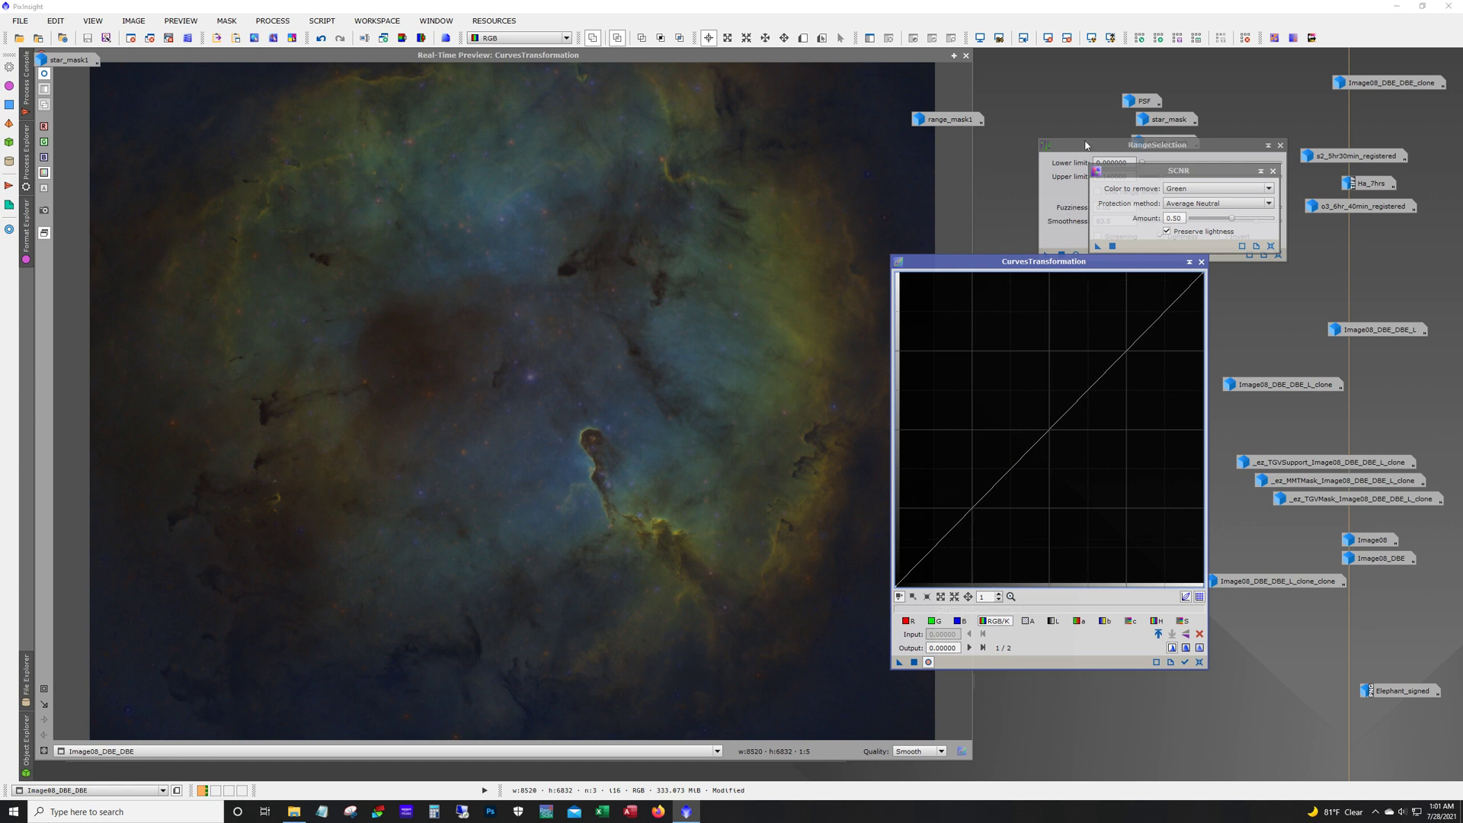
{"action": "left_click", "coordinate": [965, 57]}
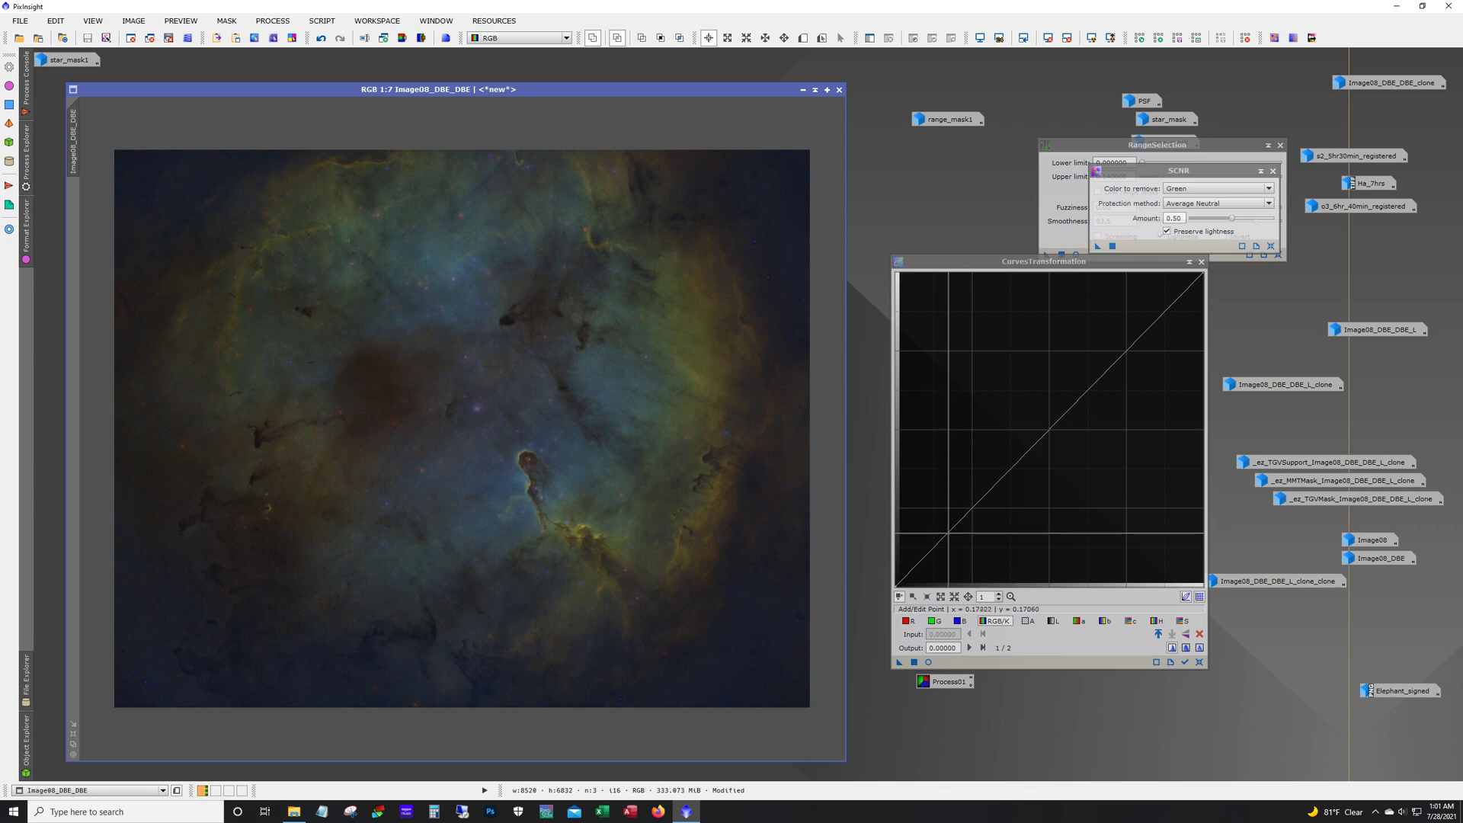
{"action": "left_click_drag", "start_coordinate": [952, 531], "coordinate": [950, 534]}
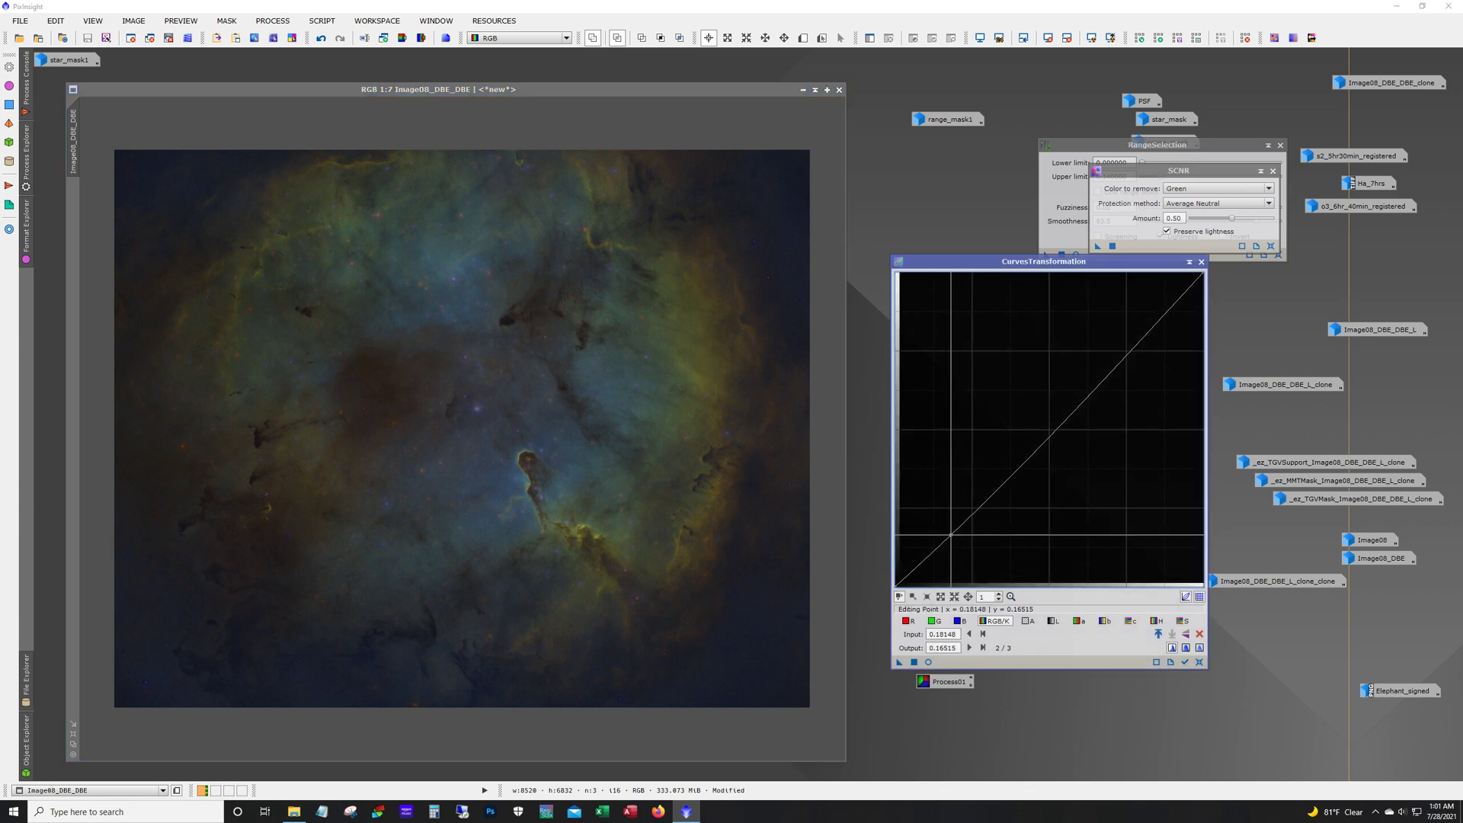
{"action": "left_click", "coordinate": [928, 661]}
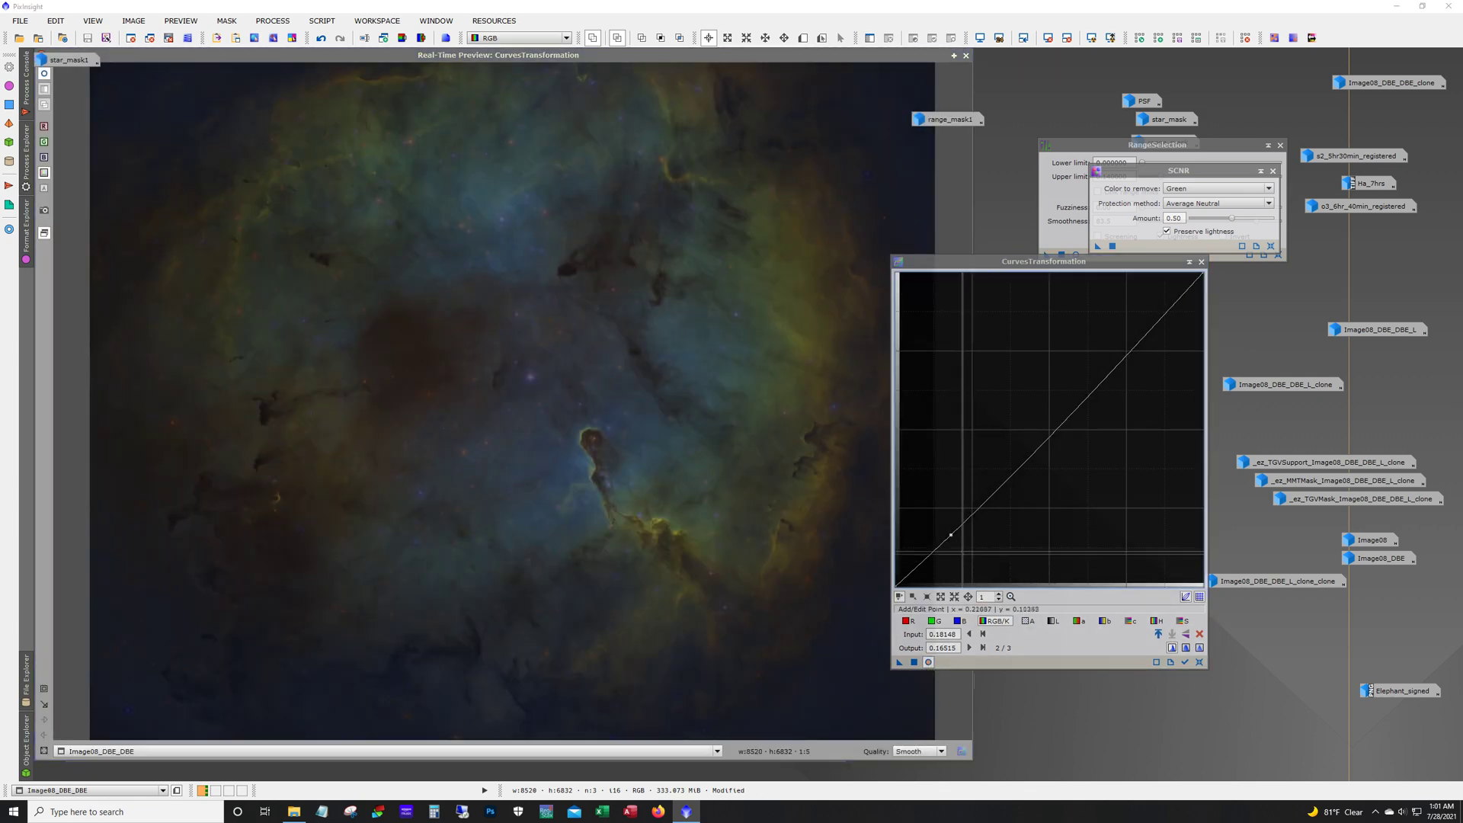
{"action": "left_click", "coordinate": [955, 538]}
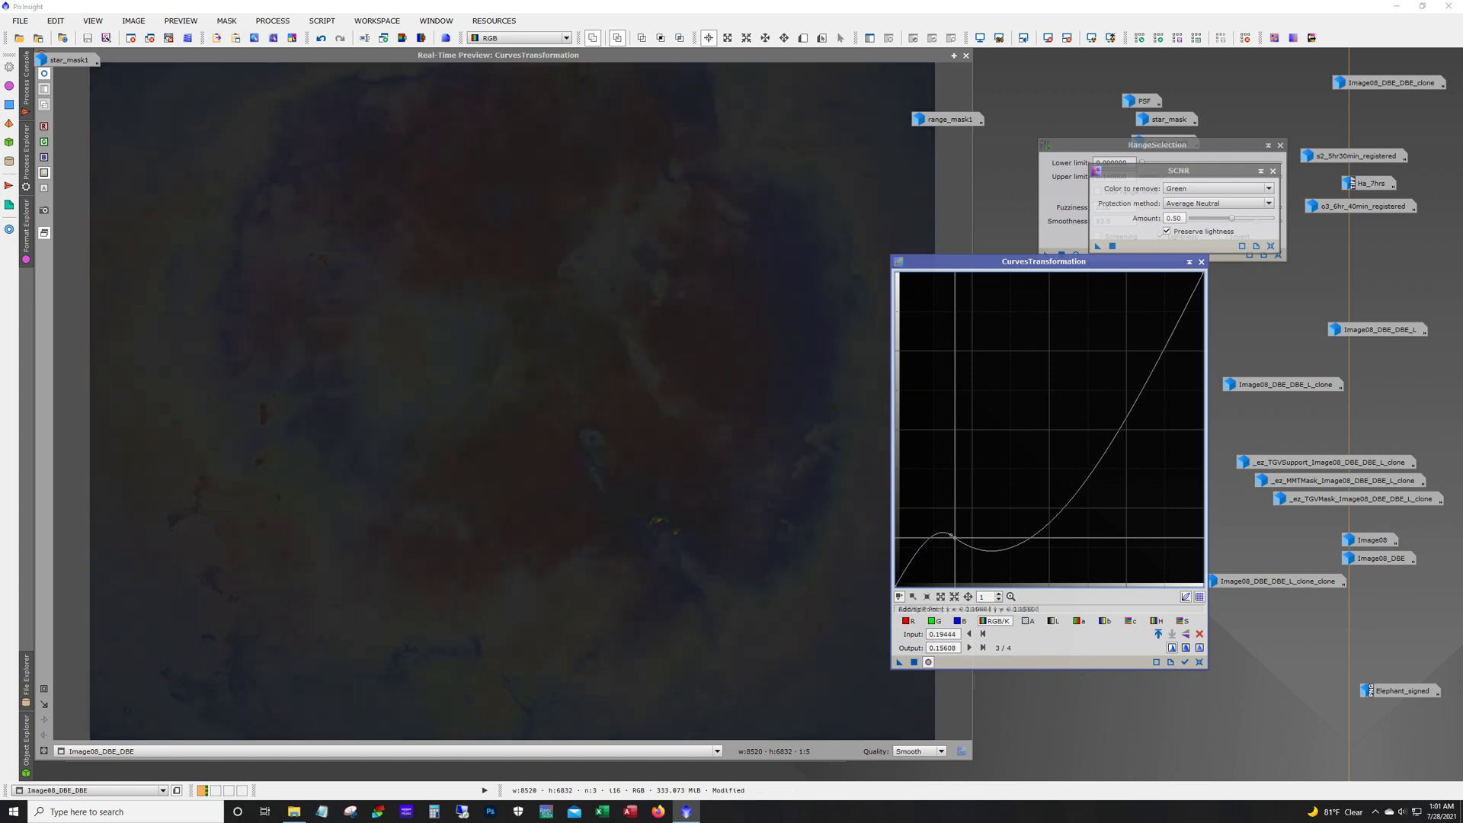
{"action": "left_click", "coordinate": [1199, 661]}
Darken the shadows with RGB/K points at about 0.183/0.162 and 0.320/0.305, apply the curve and reset it
{"action": "left_click", "coordinate": [950, 536]}
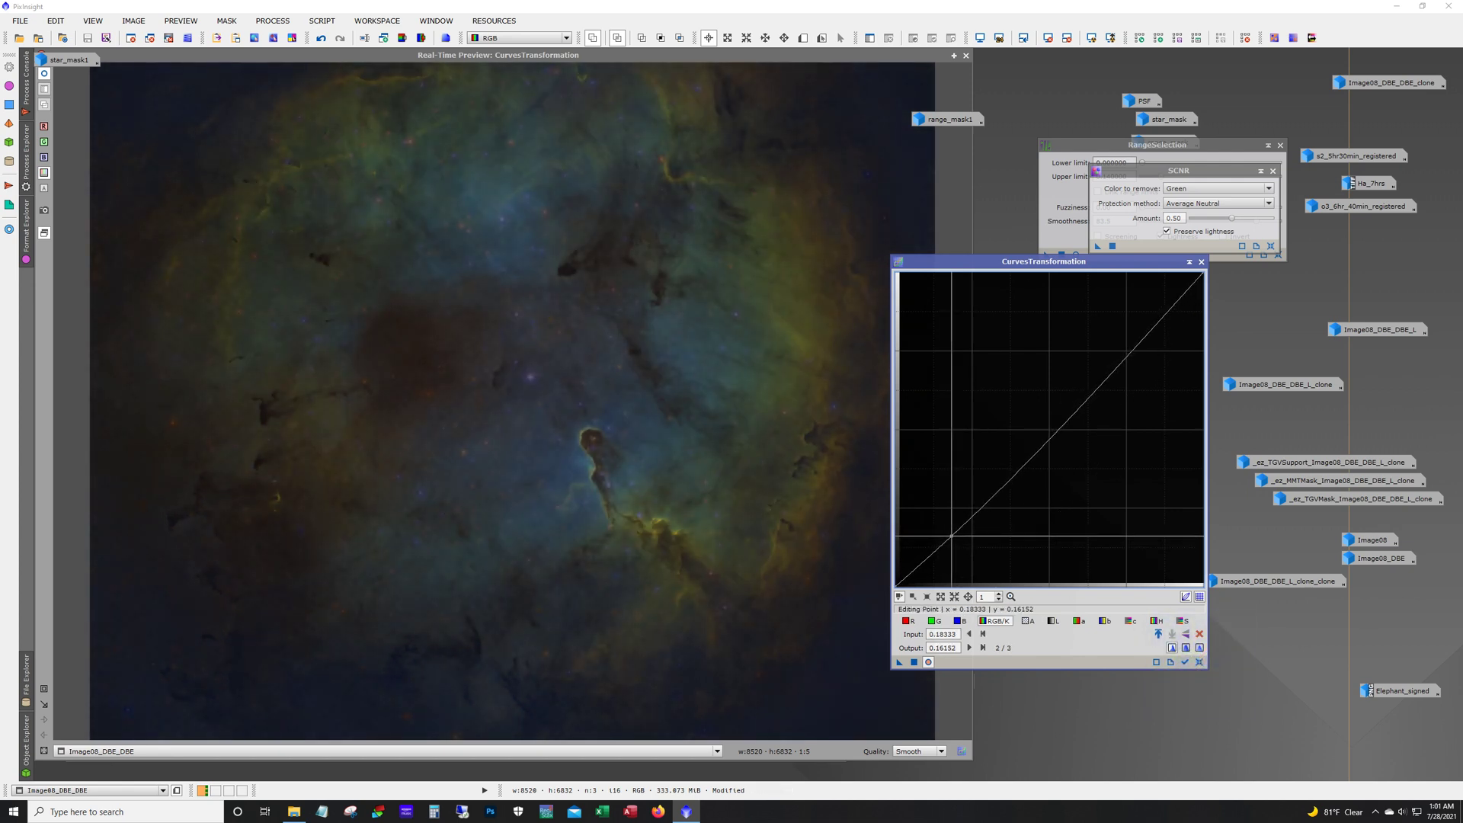
{"action": "left_click", "coordinate": [993, 491]}
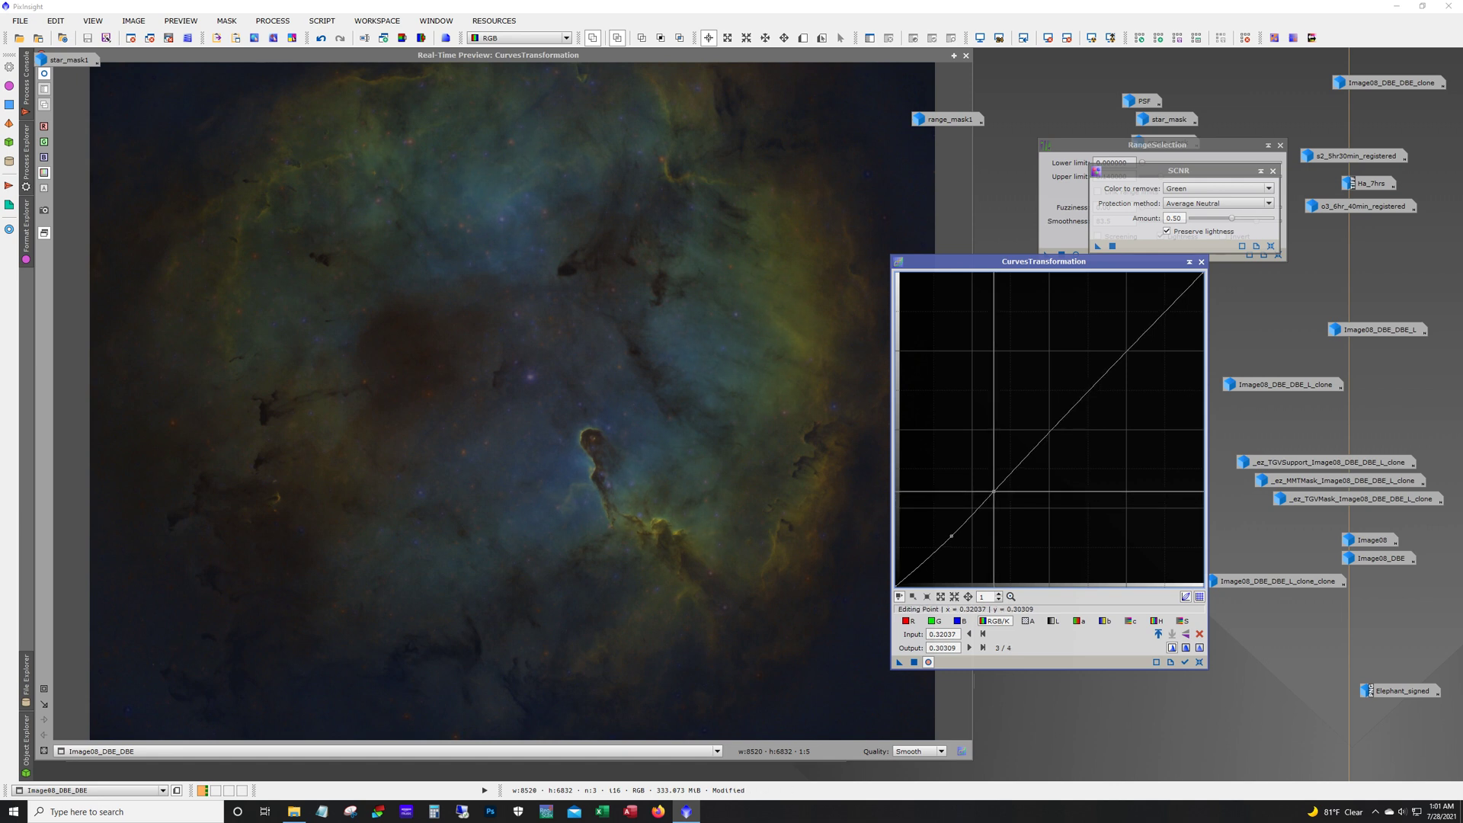
{"action": "left_click_drag", "start_coordinate": [994, 492], "coordinate": [993, 491]}
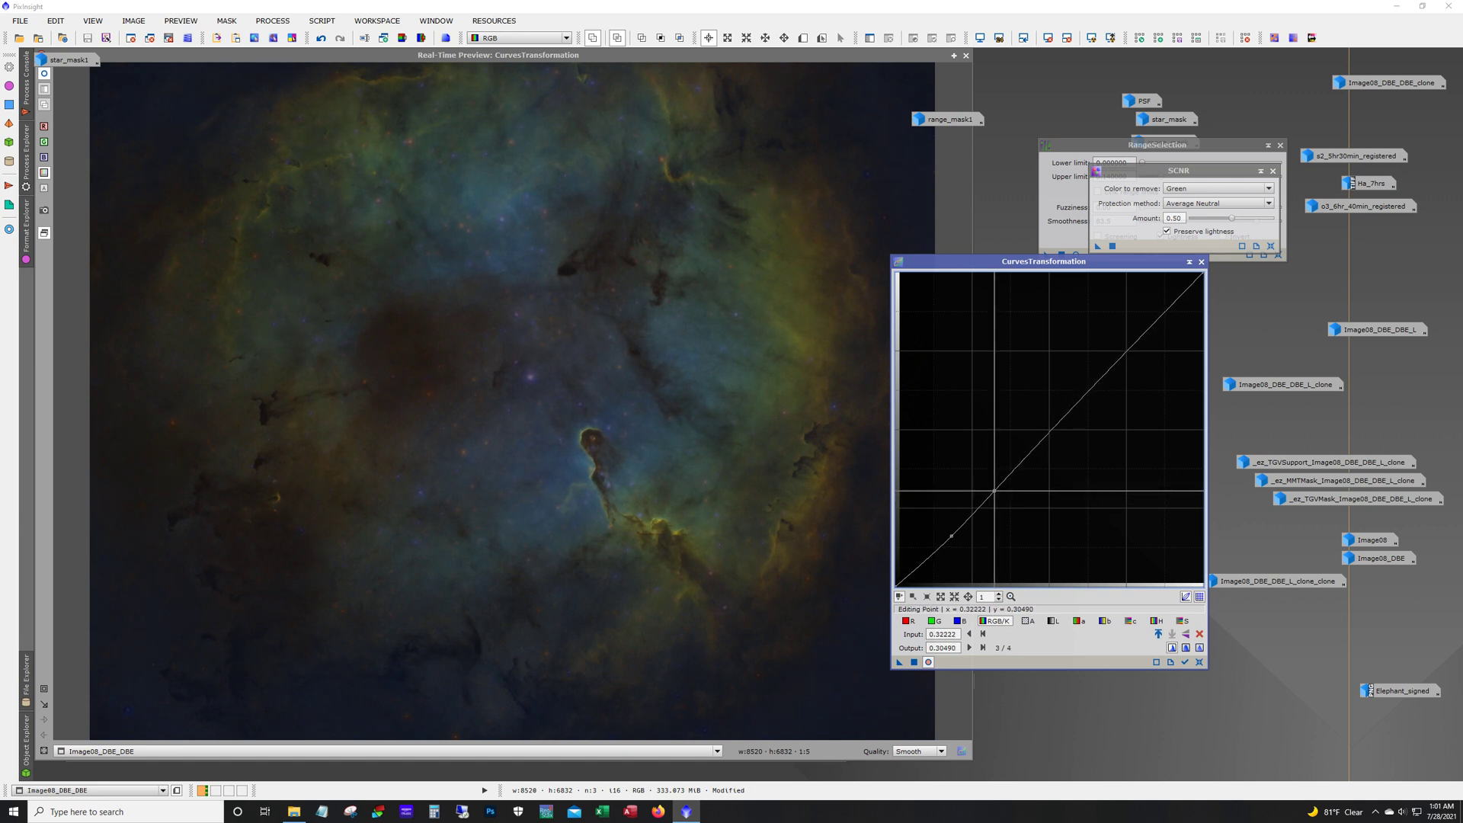
{"action": "left_click", "coordinate": [913, 661]}
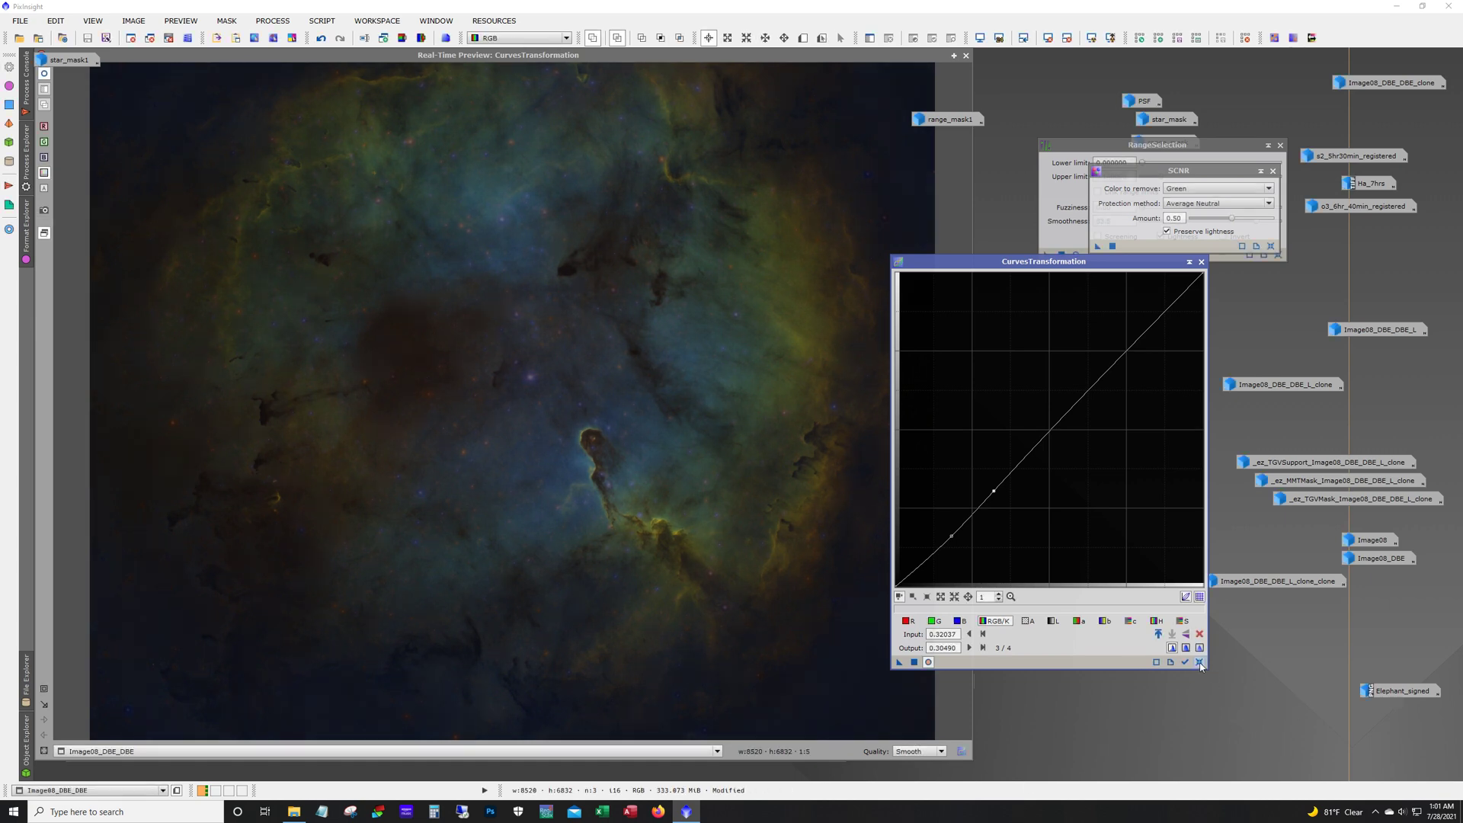
{"action": "left_click", "coordinate": [1199, 661]}
Brighten the image with RGB/K points at about 0.481/0.517 and 0.209/0.218, apply, reset, and close CurvesTransformation and the preview
{"action": "mouse_move", "coordinate": [1333, 812]}
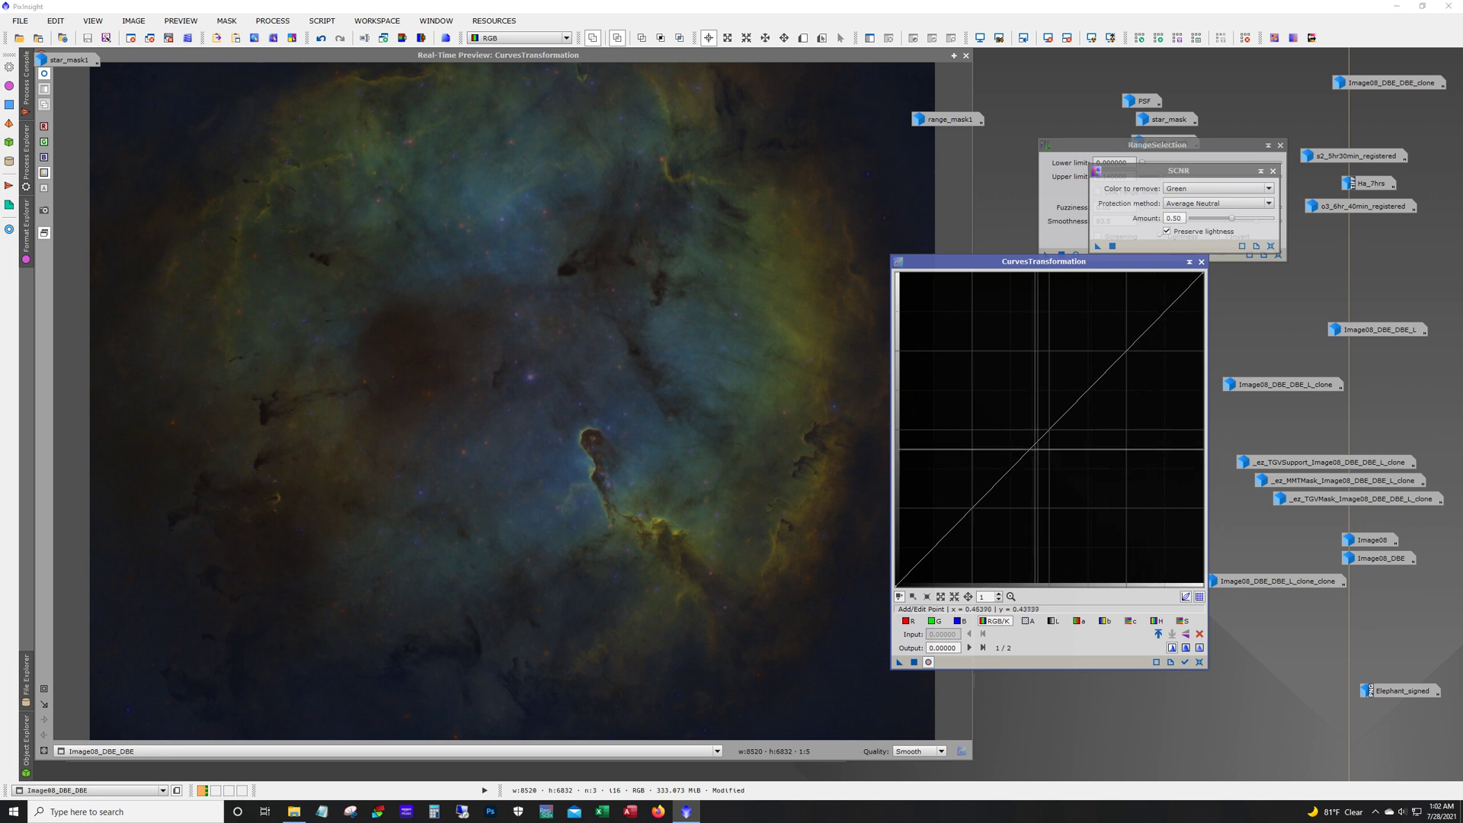
{"action": "left_click", "coordinate": [1047, 425]}
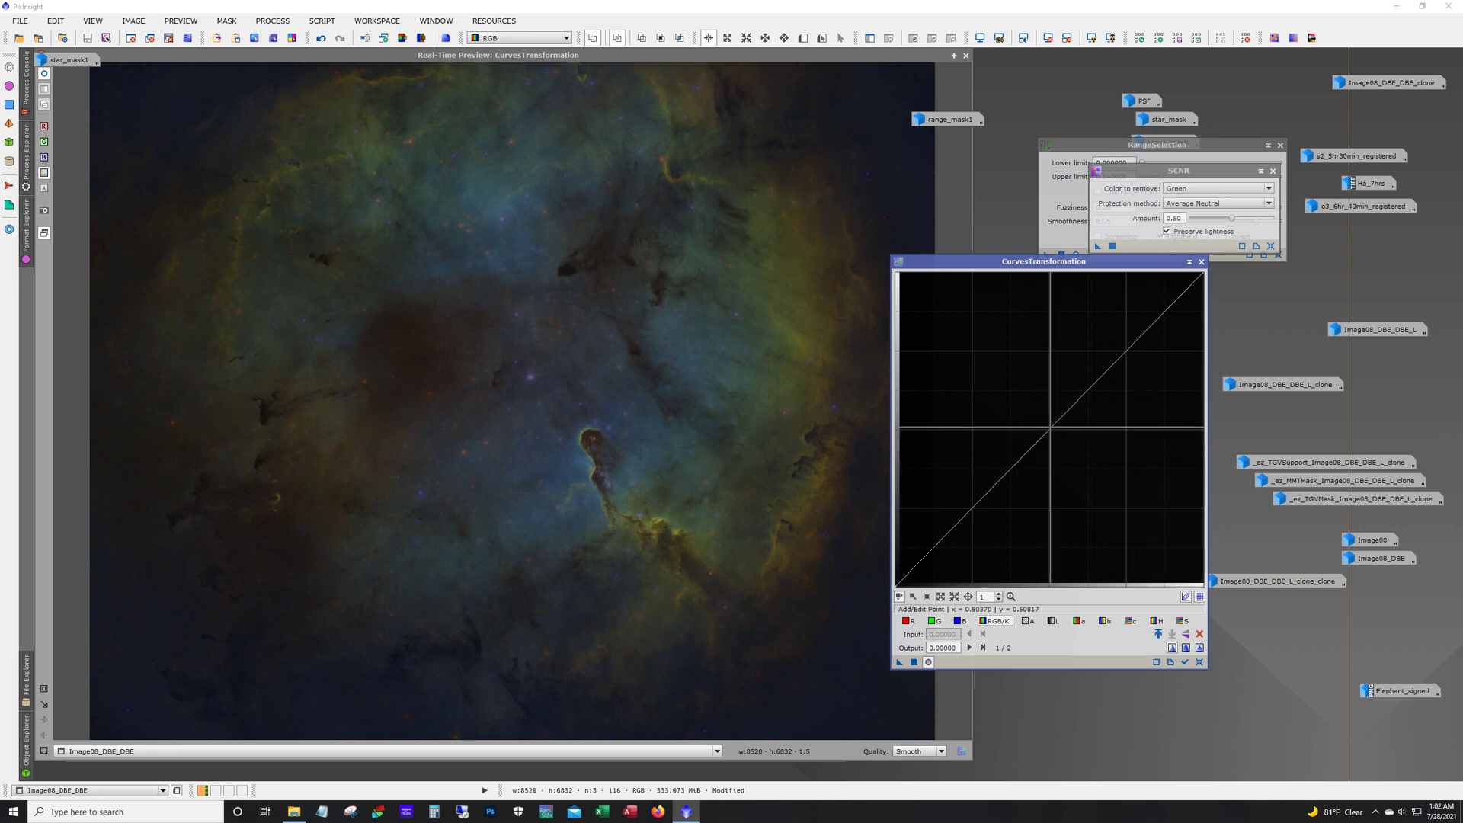
{"action": "left_click_drag", "start_coordinate": [1047, 425], "coordinate": [1045, 423]}
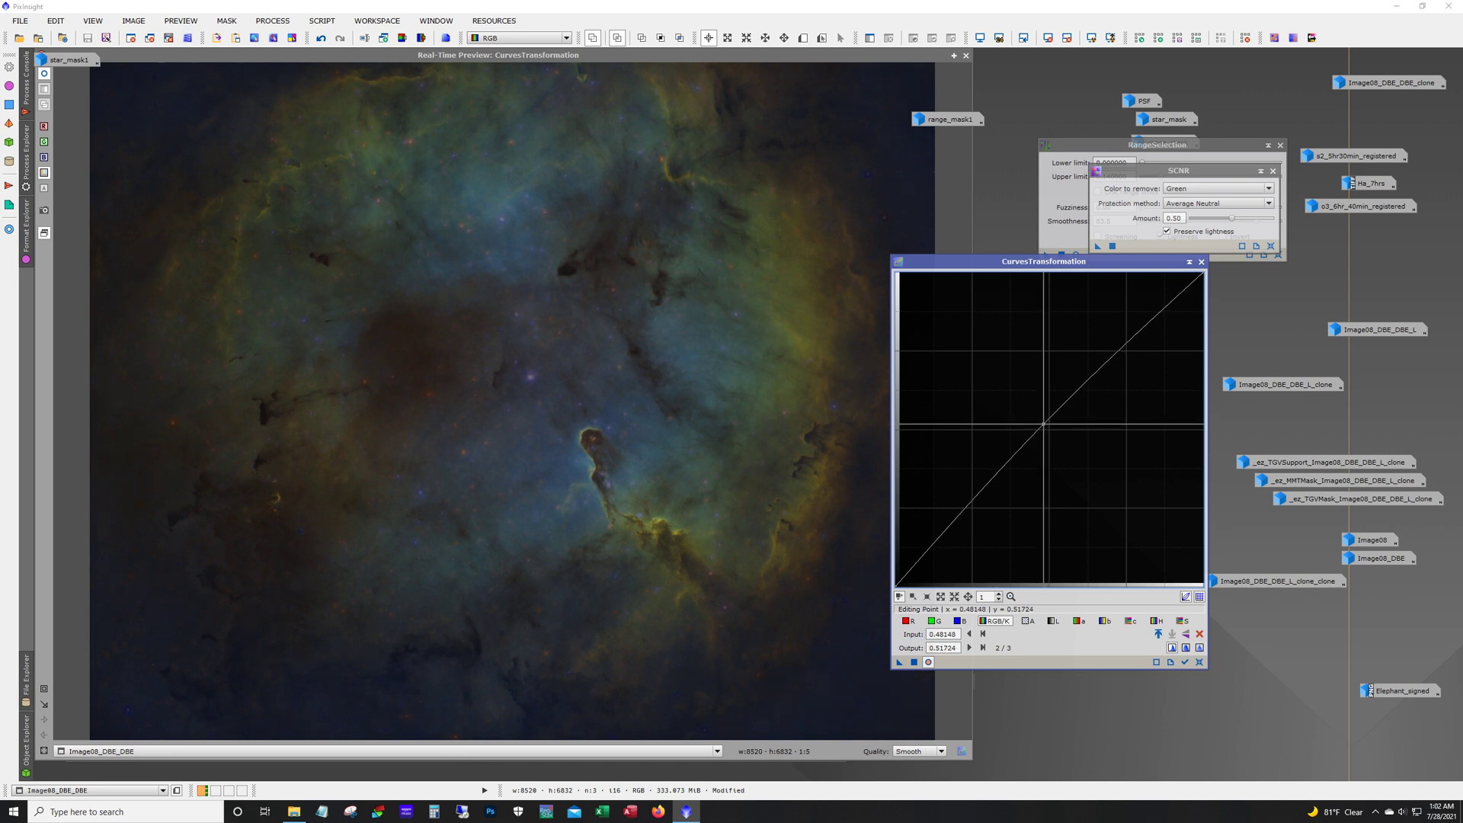
{"action": "left_click", "coordinate": [959, 518]}
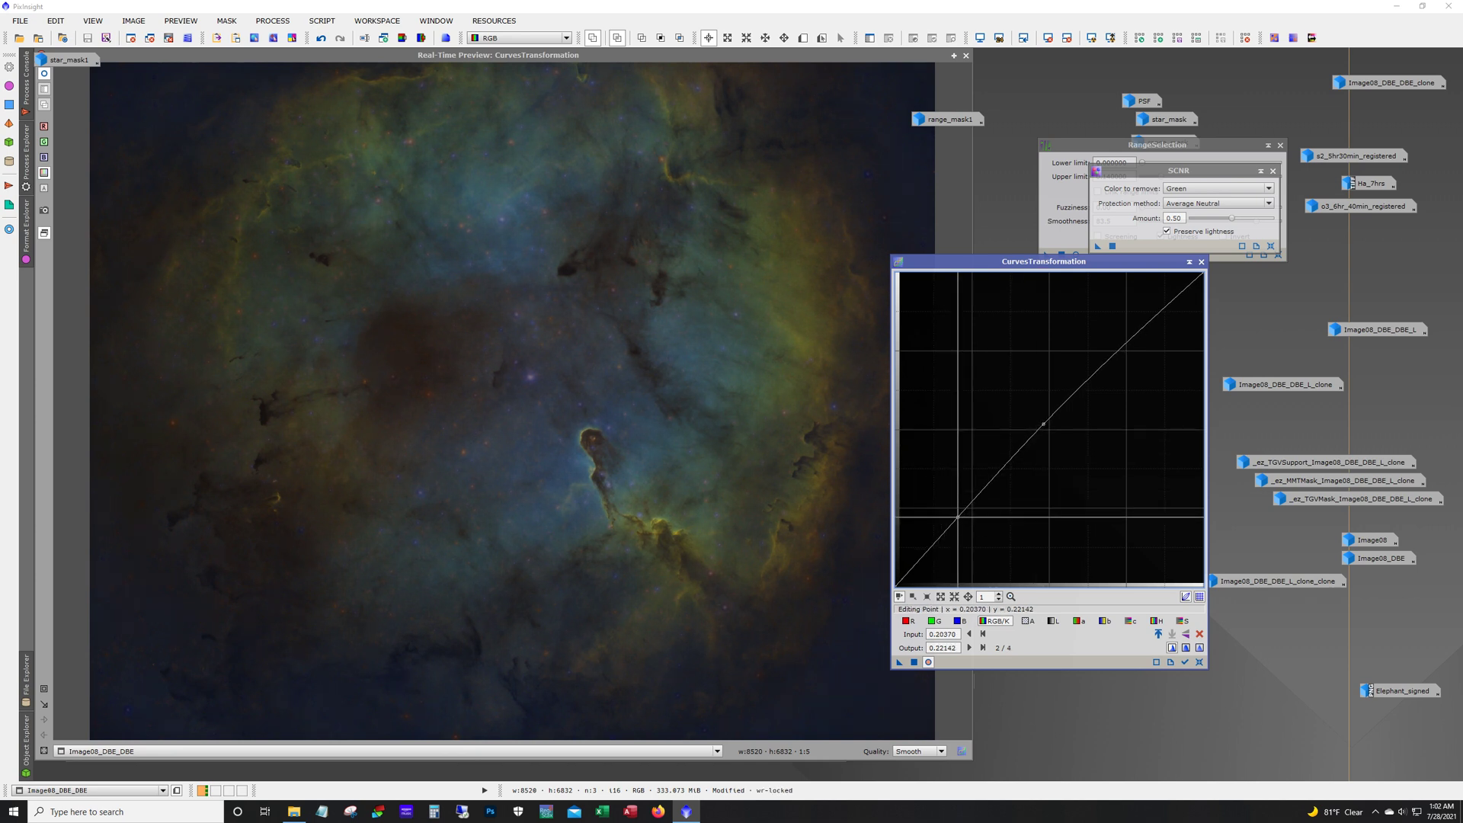
{"action": "left_click_drag", "start_coordinate": [958, 518], "coordinate": [959, 518]}
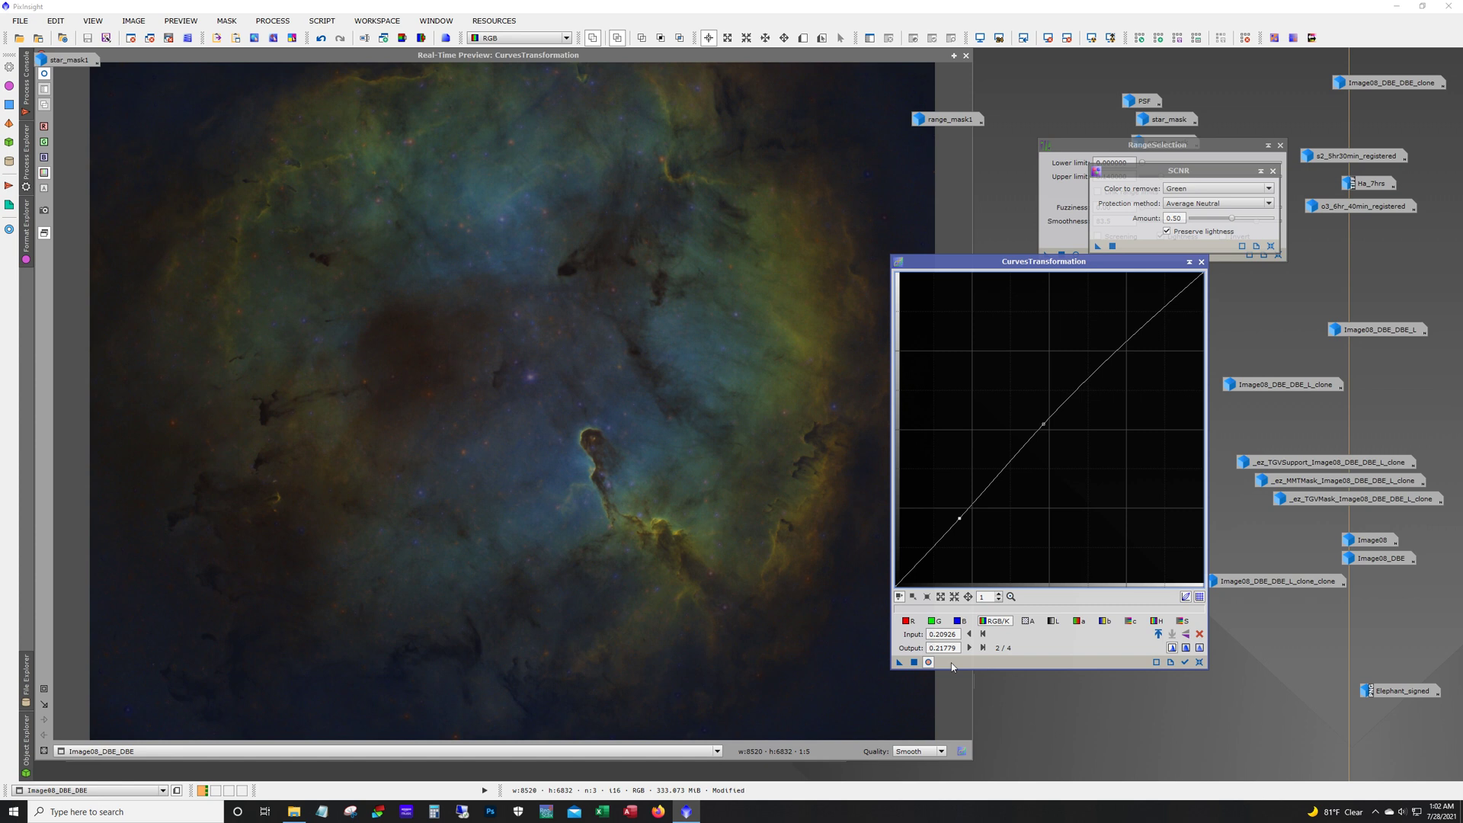
{"action": "left_click", "coordinate": [912, 662]}
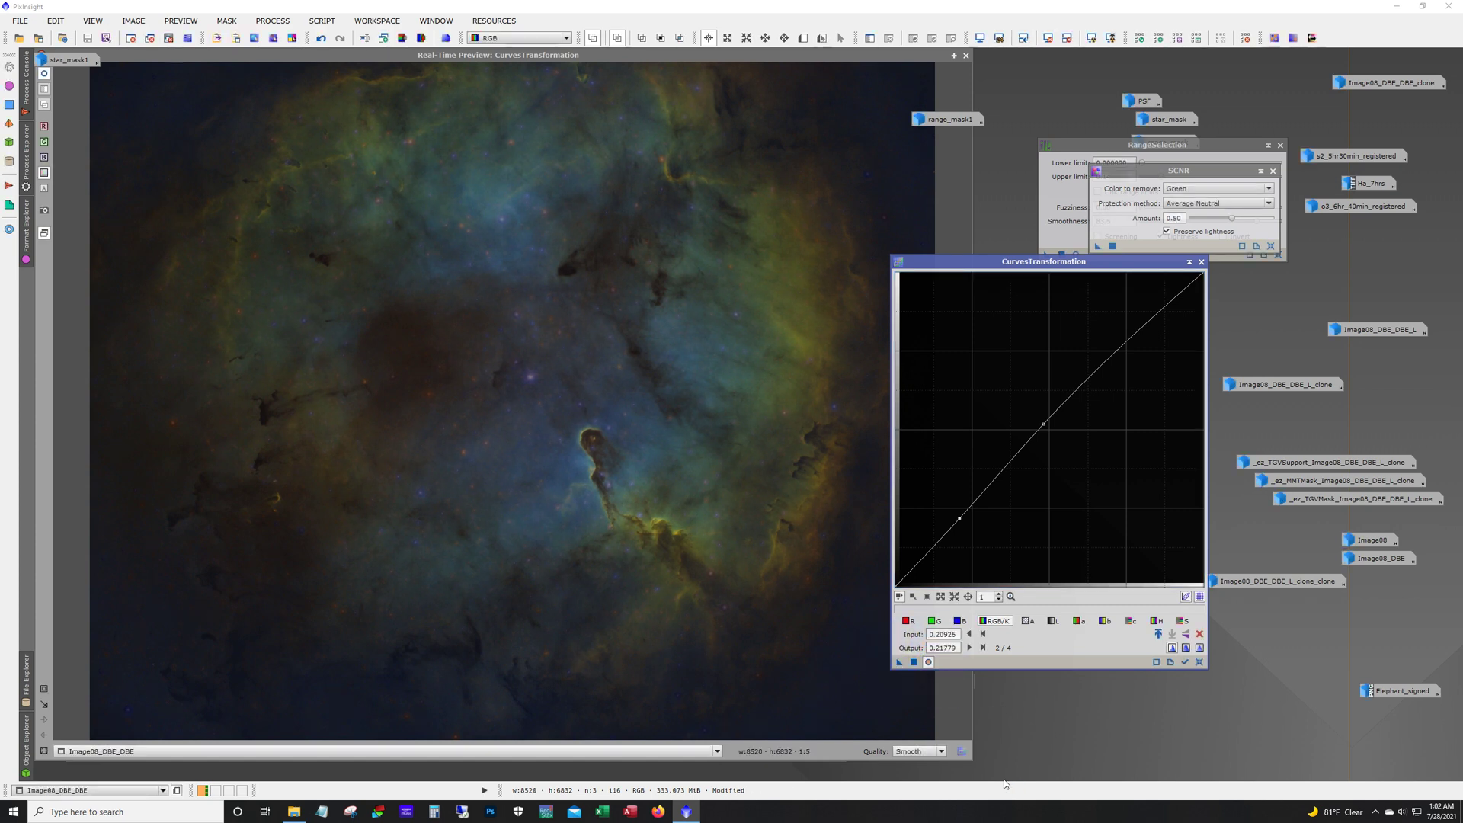
{"action": "left_click", "coordinate": [1199, 662]}
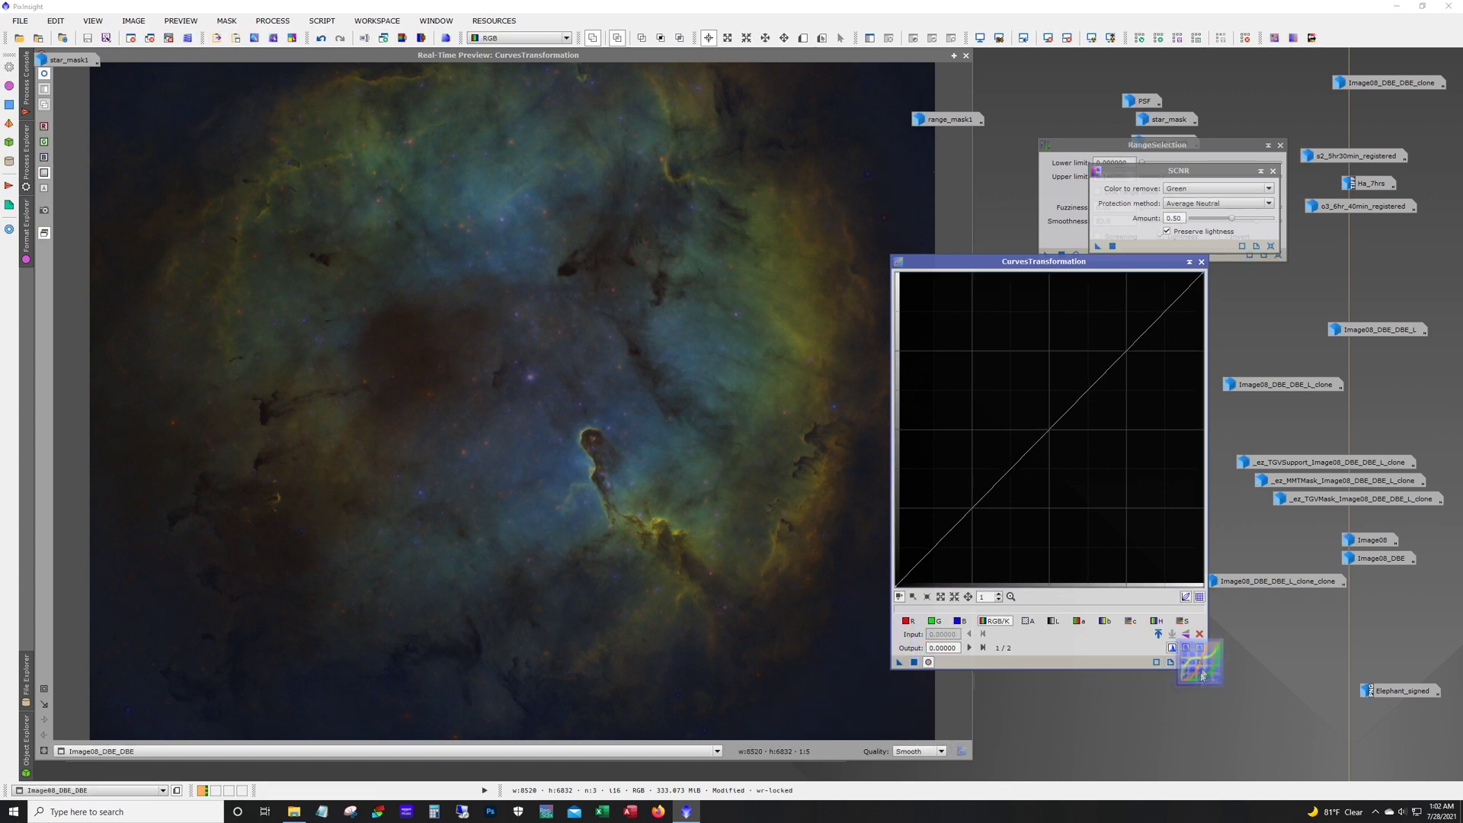
{"action": "left_click", "coordinate": [1201, 261]}
{"action": "left_click", "coordinate": [966, 55]}
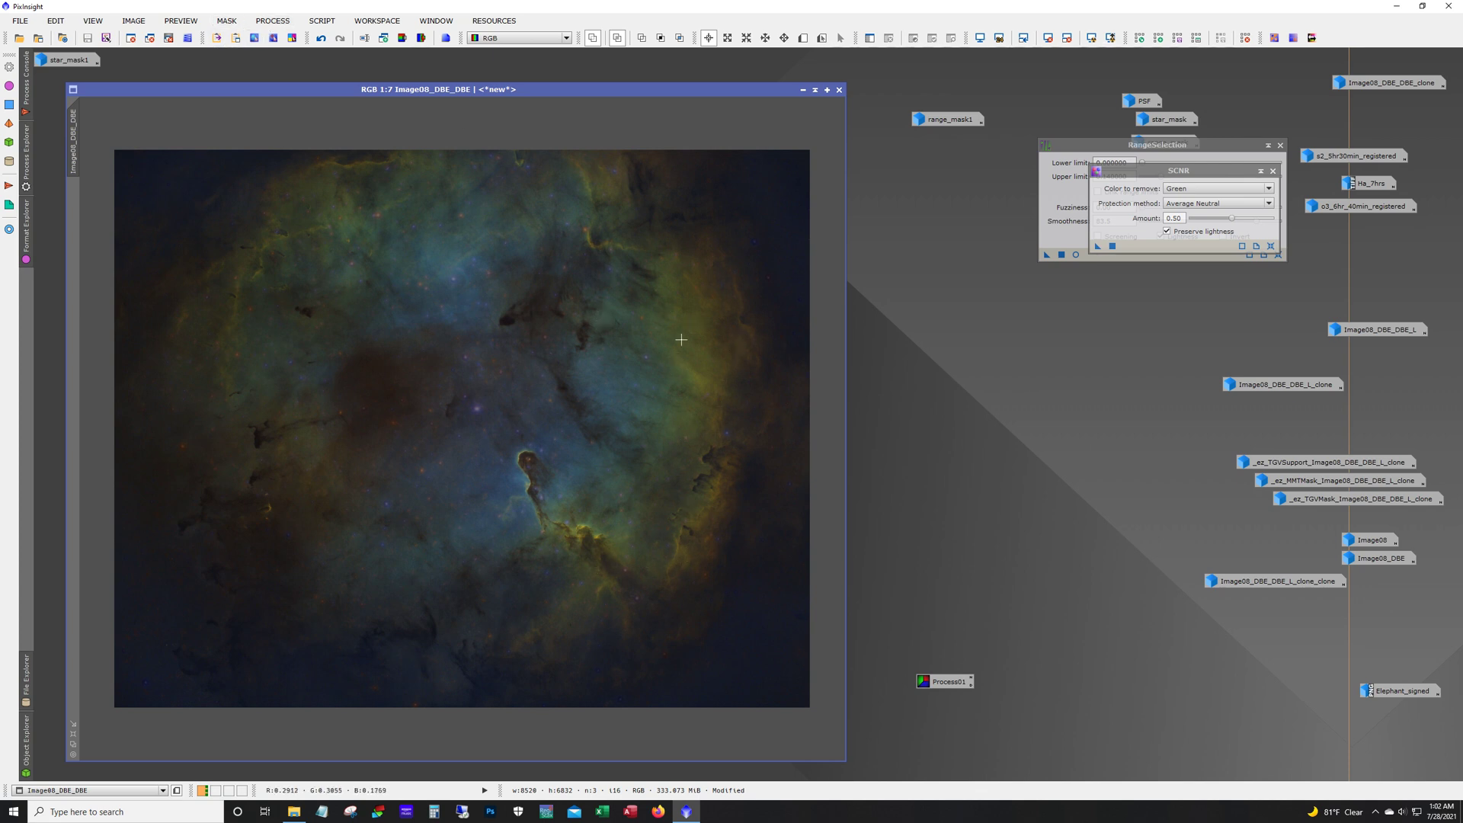
Invert Image08_DBE_DBE into a negative with the Invert process
{"action": "left_click", "coordinate": [272, 21]}
{"action": "mouse_move", "coordinate": [346, 333]}
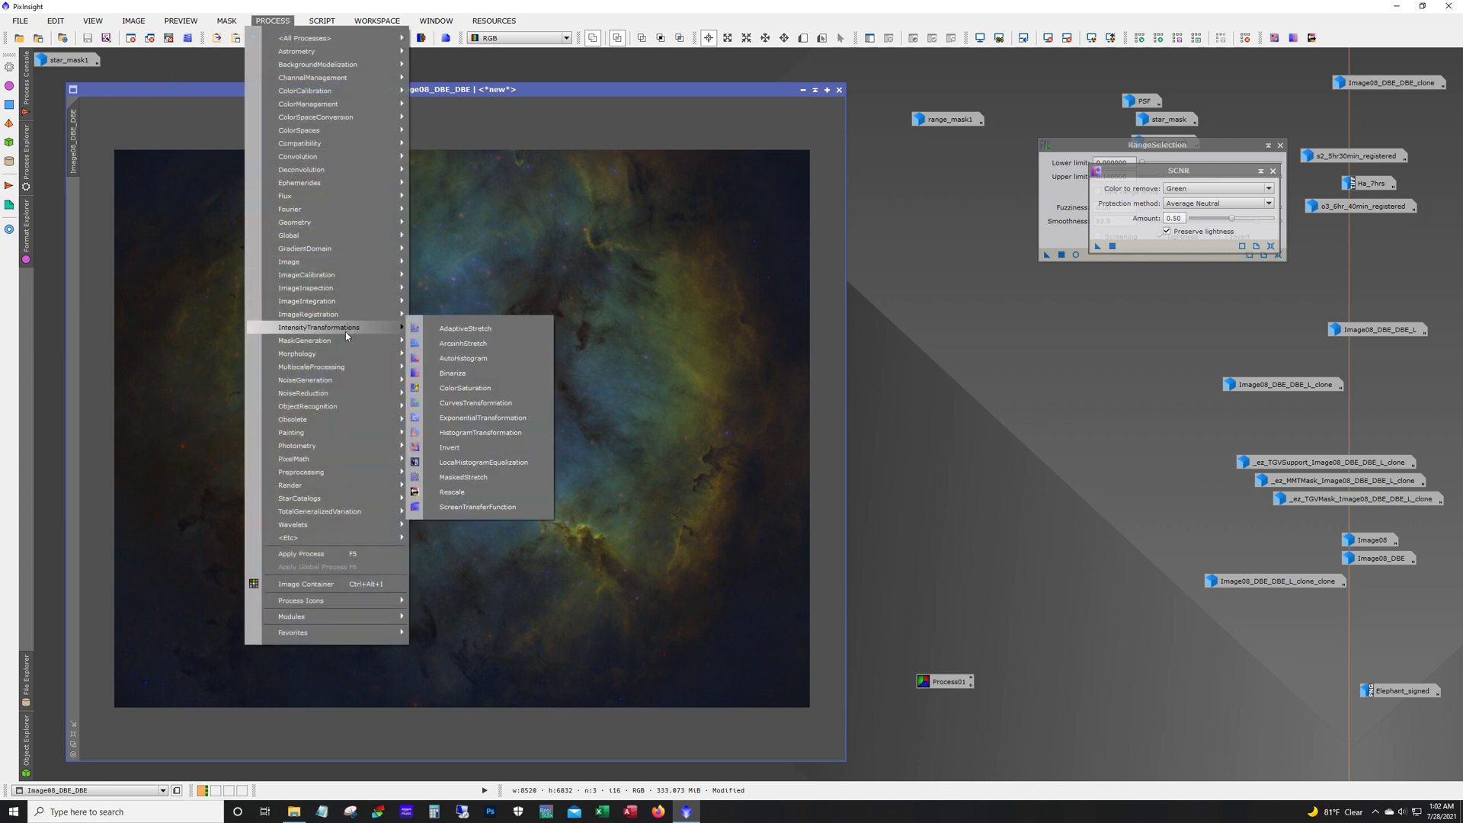
{"action": "left_click", "coordinate": [455, 447]}
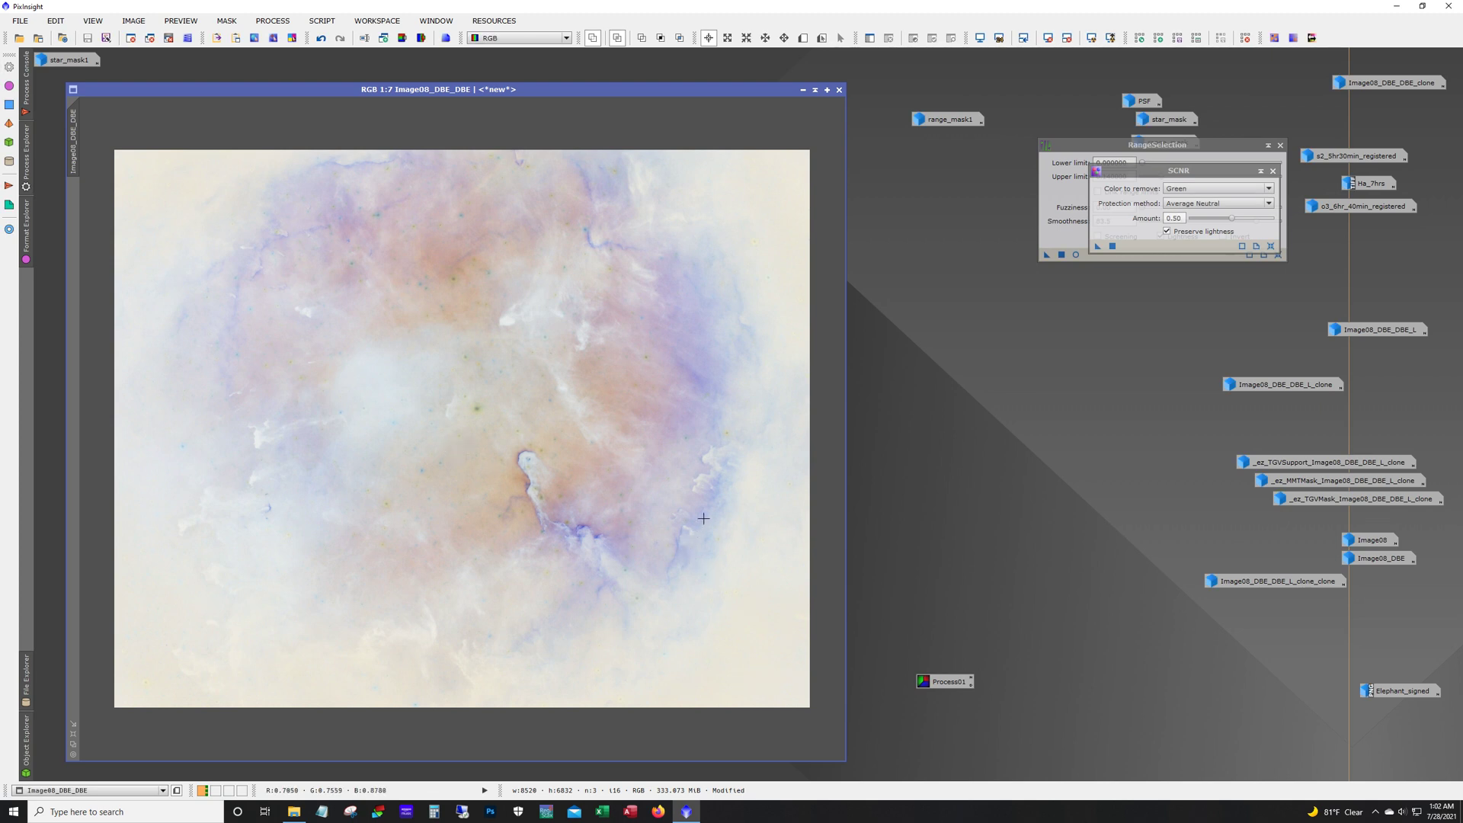
Set SCNR to remove blue at an amount of 0.31 and apply it to the inverted image
{"action": "left_click", "coordinate": [1216, 189]}
{"action": "left_click", "coordinate": [1205, 217]}
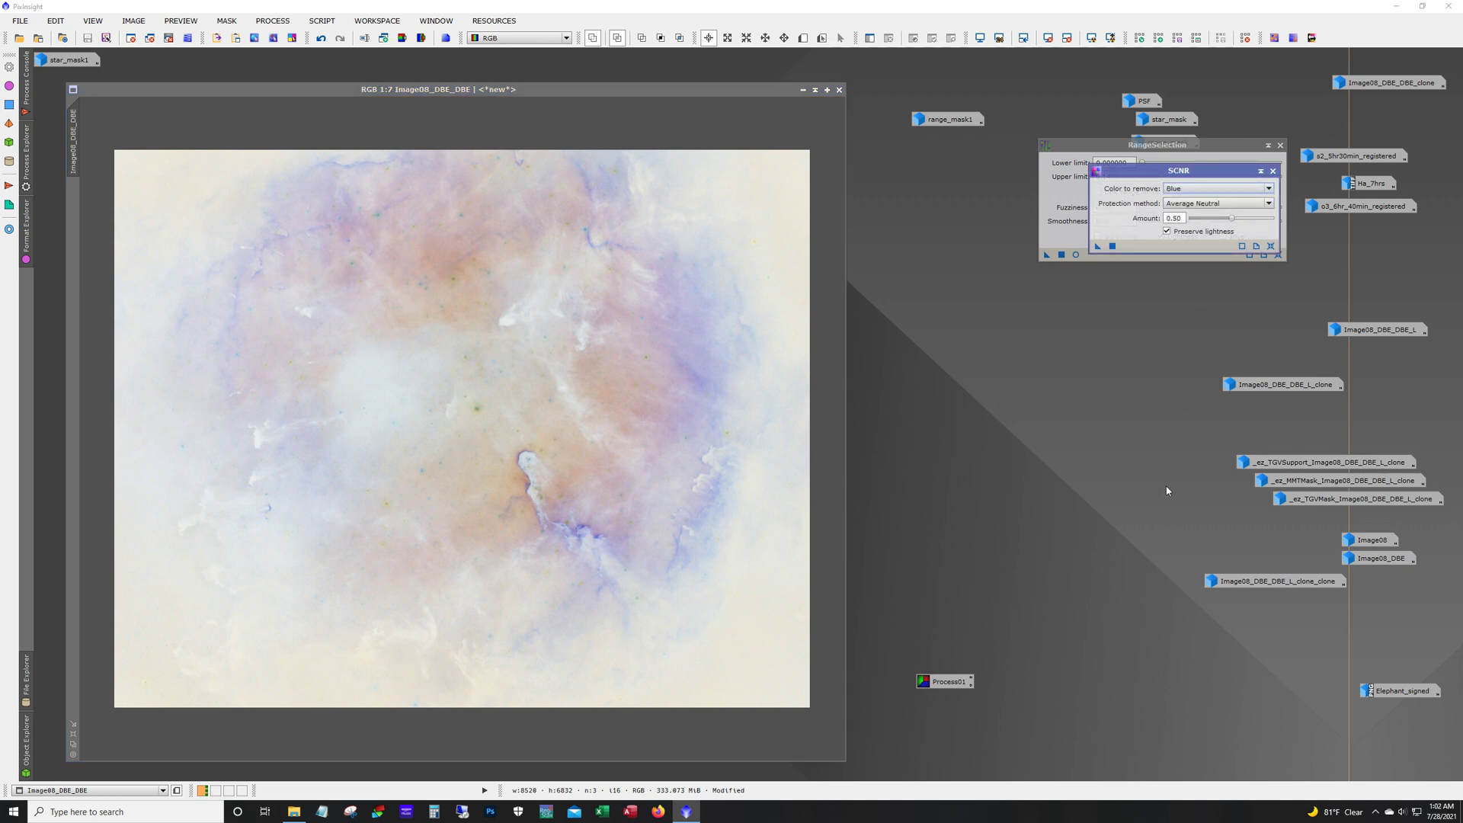
{"action": "left_click_drag", "start_coordinate": [1231, 219], "coordinate": [1221, 221]}
{"action": "left_click_drag", "start_coordinate": [1098, 247], "coordinate": [713, 393]}
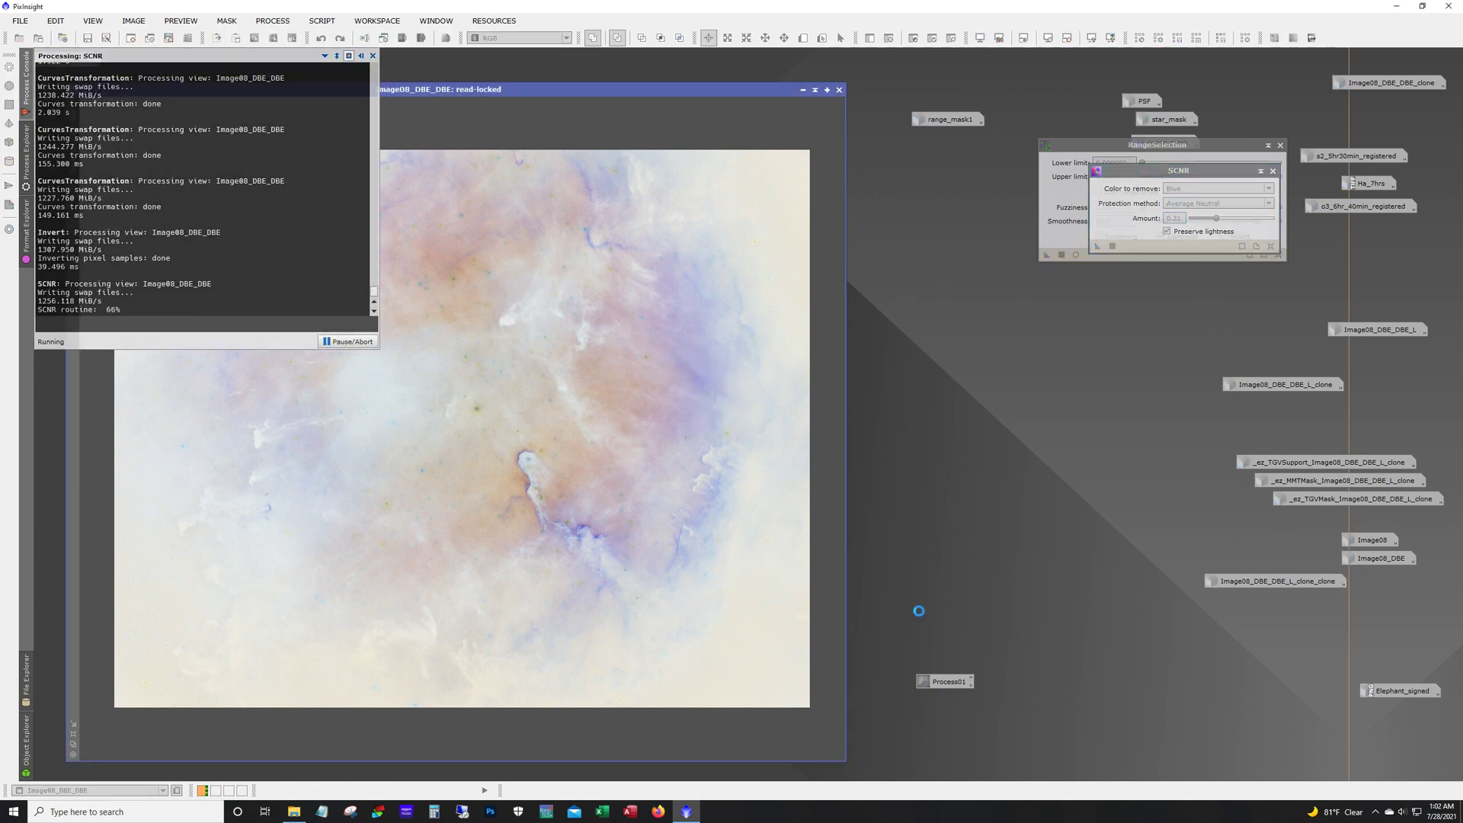
Invert Image08_DBE_DBE again to restore its positive colours
{"action": "left_click", "coordinate": [272, 20]}
{"action": "mouse_move", "coordinate": [314, 333]}
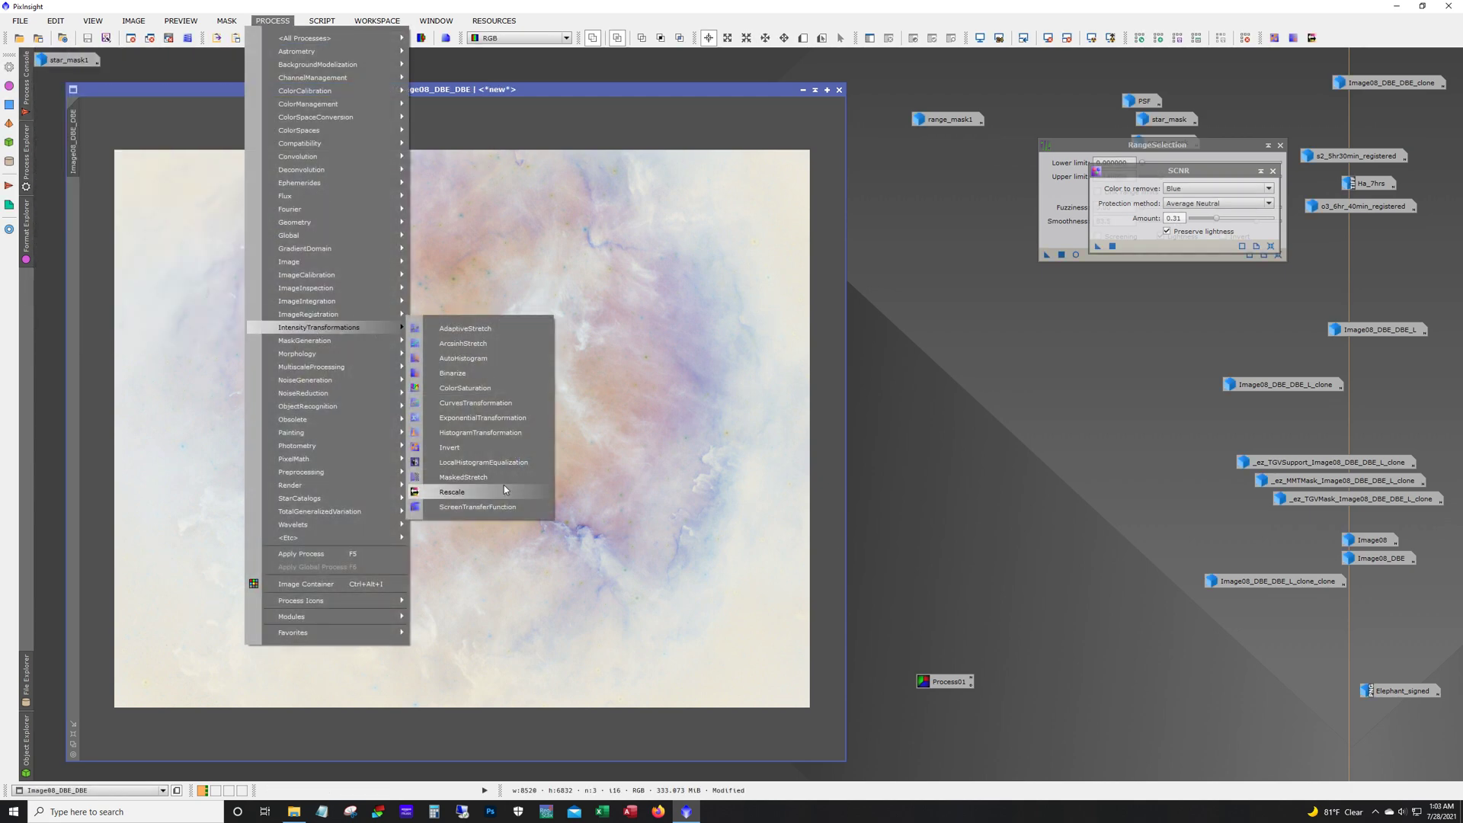
{"action": "left_click", "coordinate": [442, 447]}
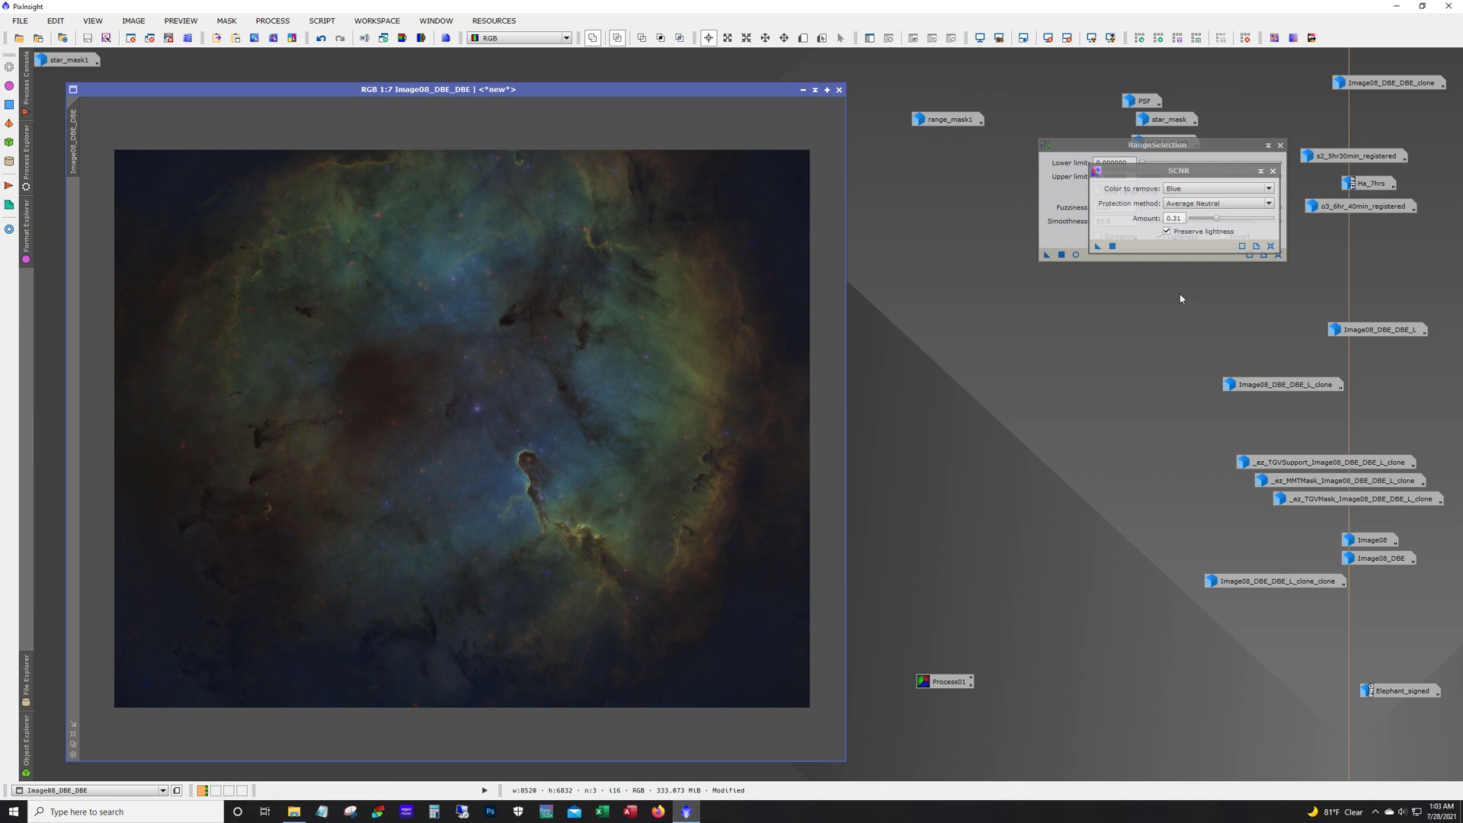
Reduce green in Image08_DBE_DBE with a CurvesTransformation green point at about 0.511/0.494, apply it with real-time preview on, and reset the curve
{"action": "left_click", "coordinate": [276, 22]}
{"action": "mouse_move", "coordinate": [373, 328]}
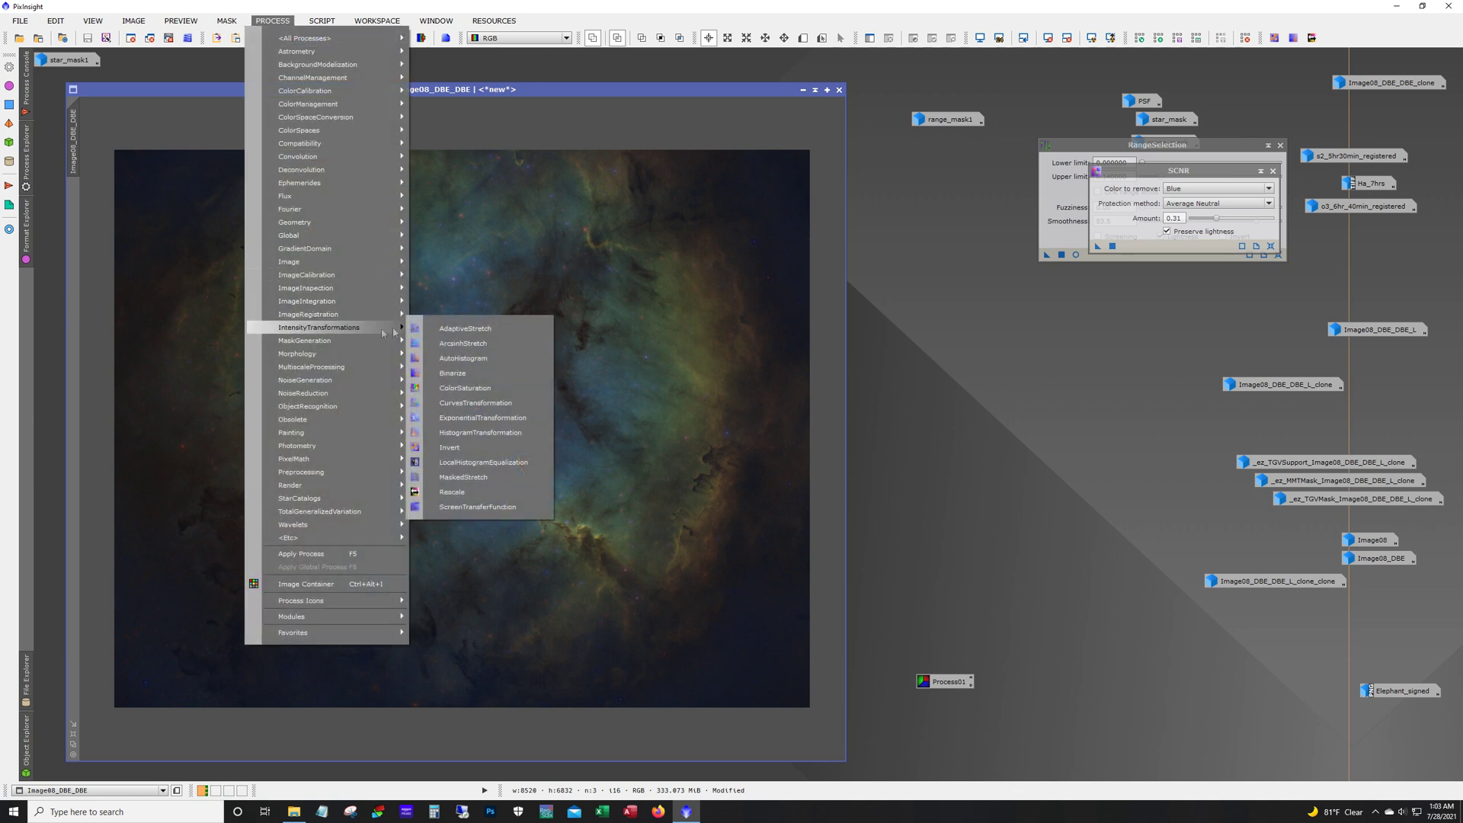
{"action": "left_click", "coordinate": [475, 402]}
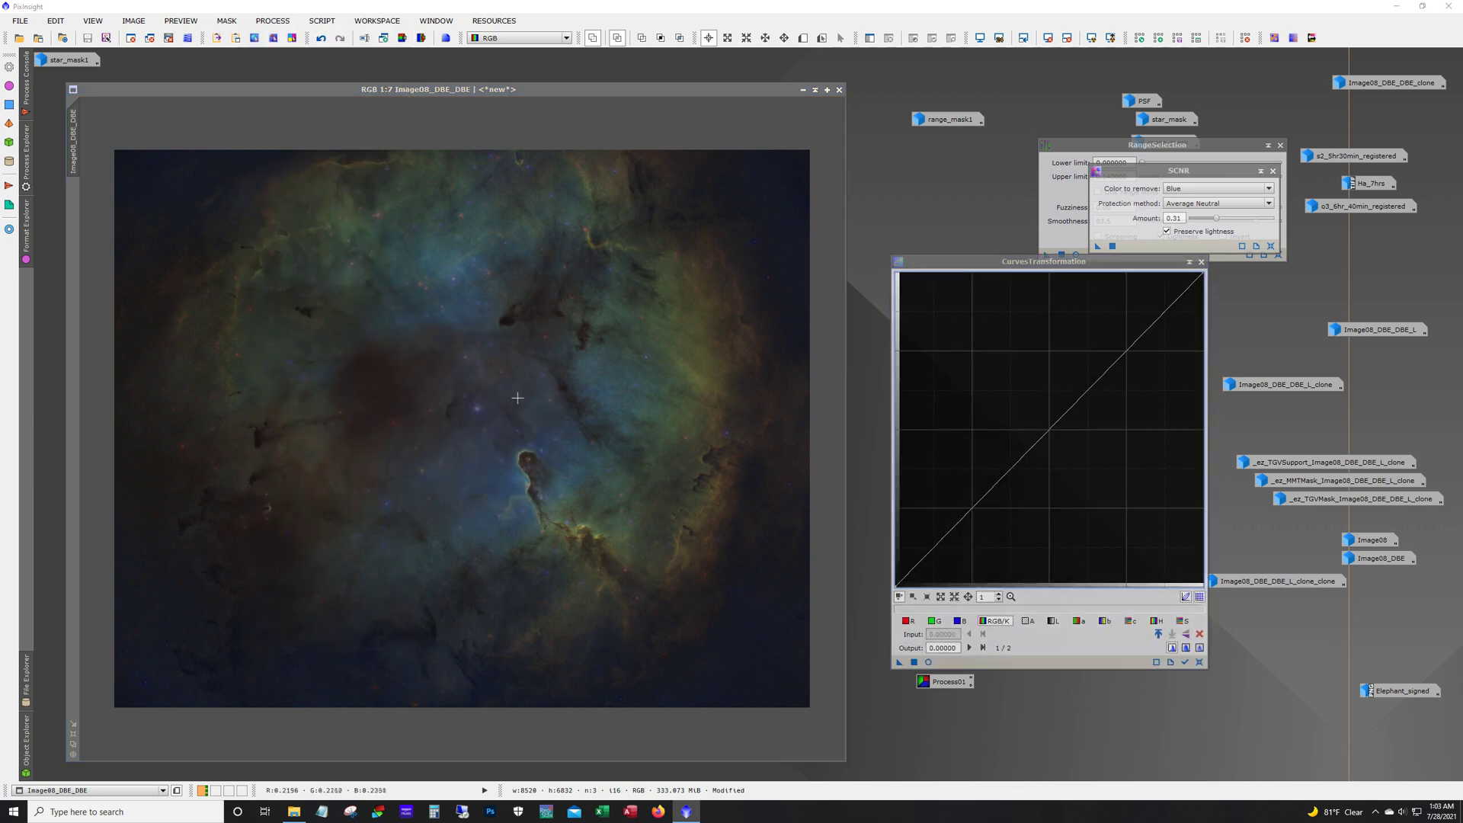
{"action": "left_click", "coordinate": [936, 620]}
{"action": "left_click", "coordinate": [928, 661]}
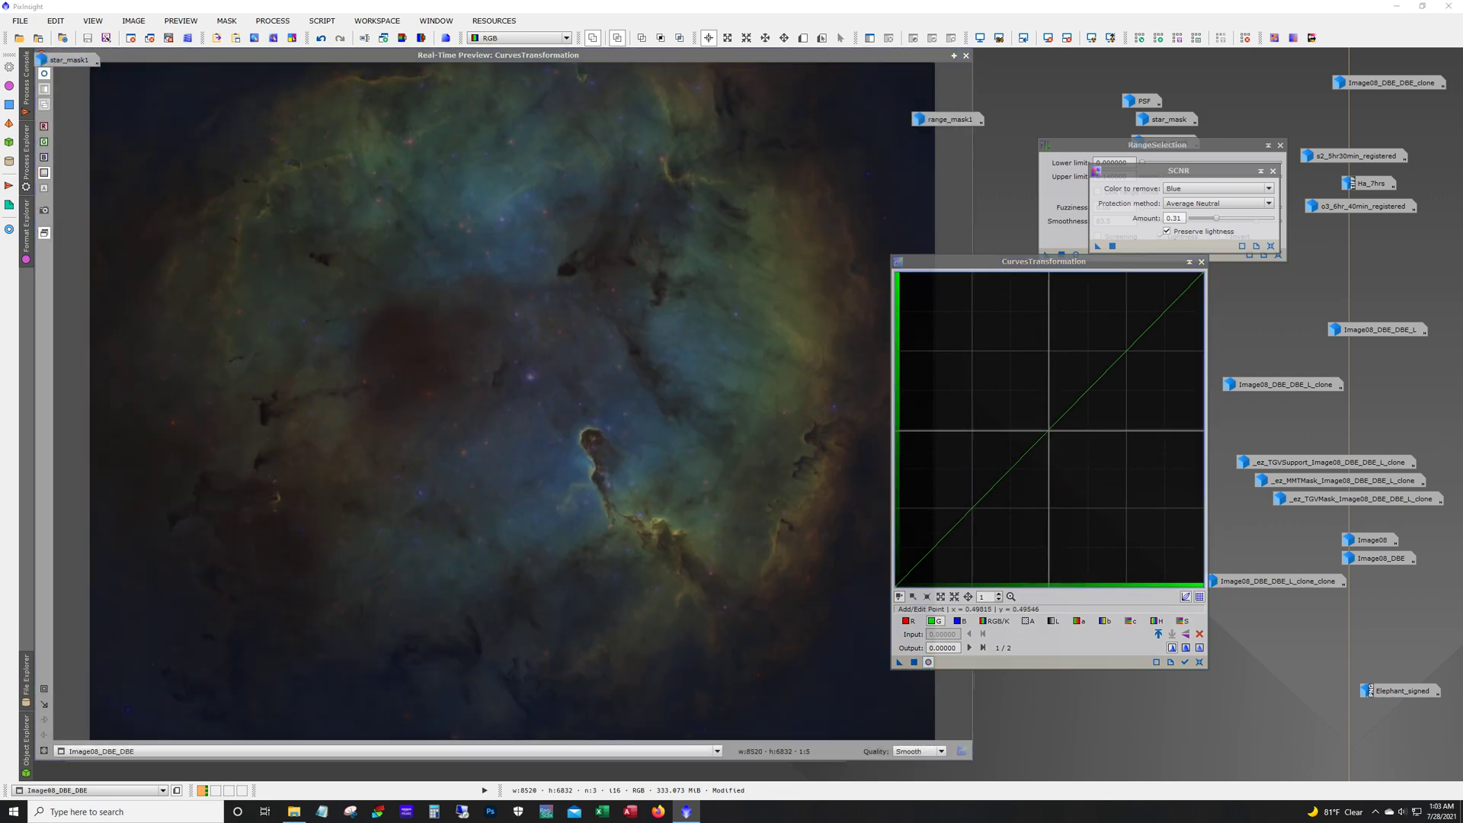
{"action": "left_click", "coordinate": [1050, 431]}
{"action": "left_click_drag", "start_coordinate": [1050, 431], "coordinate": [1052, 432]}
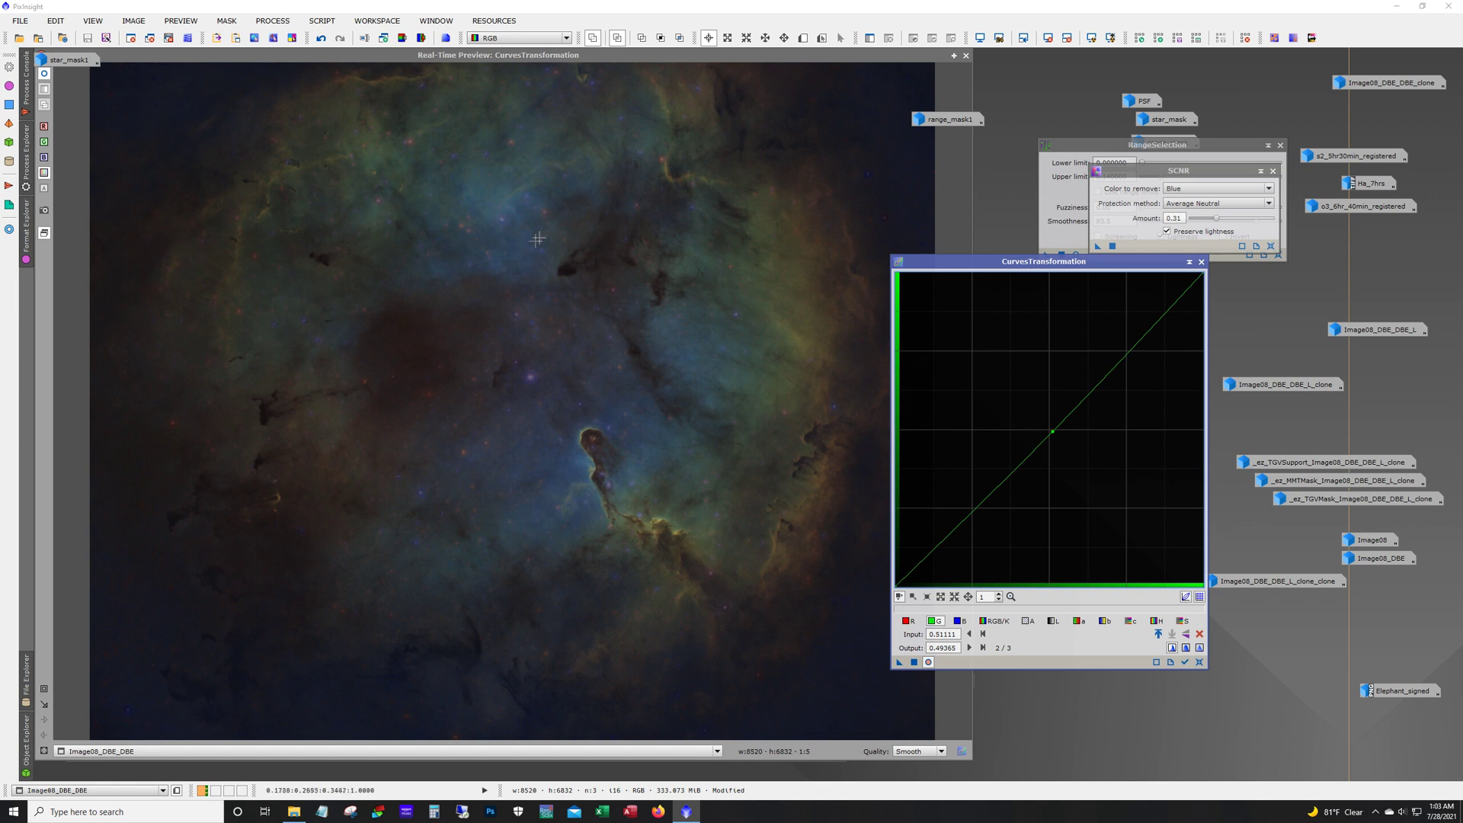
{"action": "left_click", "coordinate": [913, 661]}
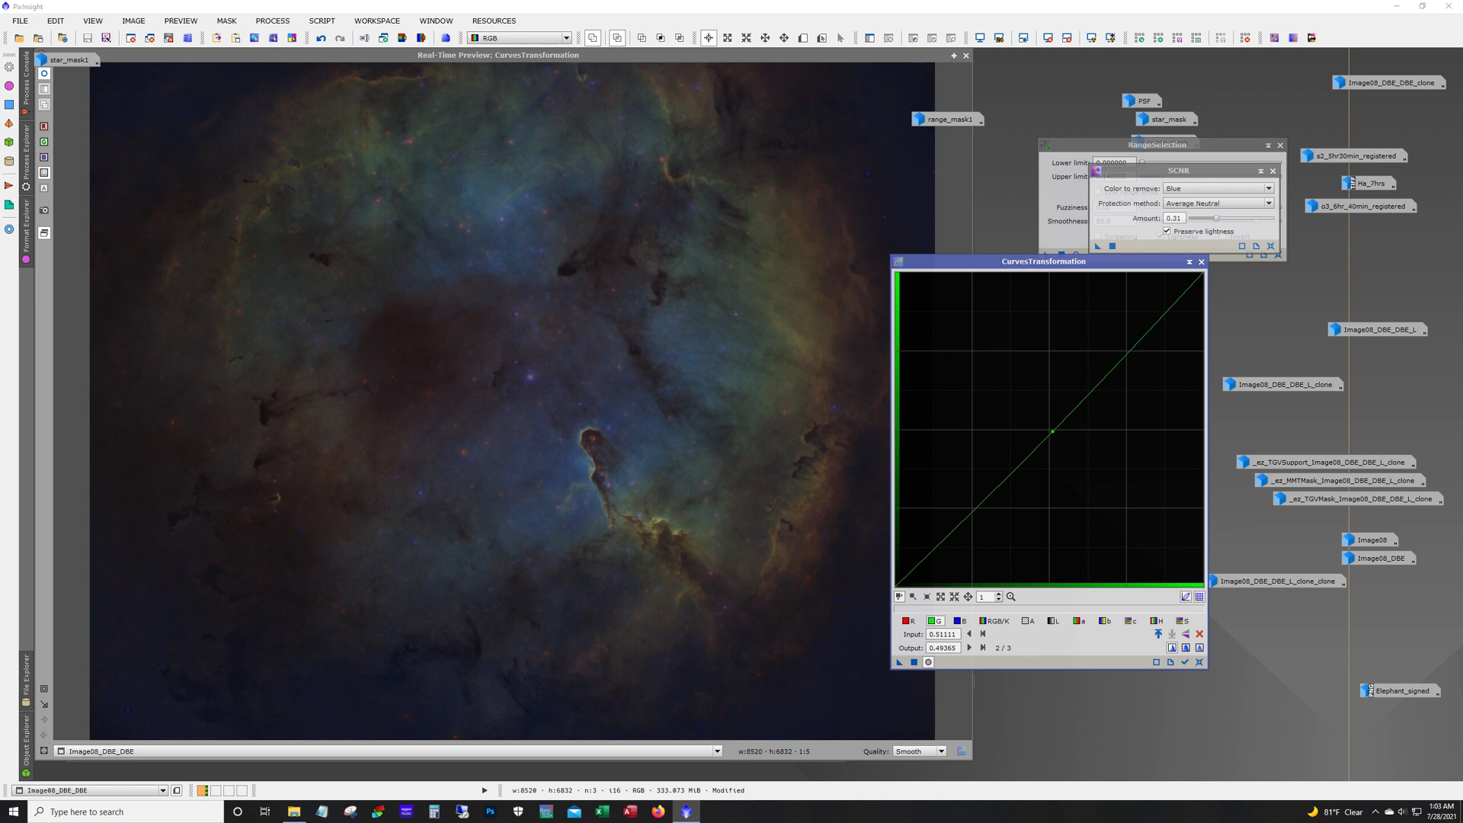
{"action": "left_click", "coordinate": [1199, 662]}
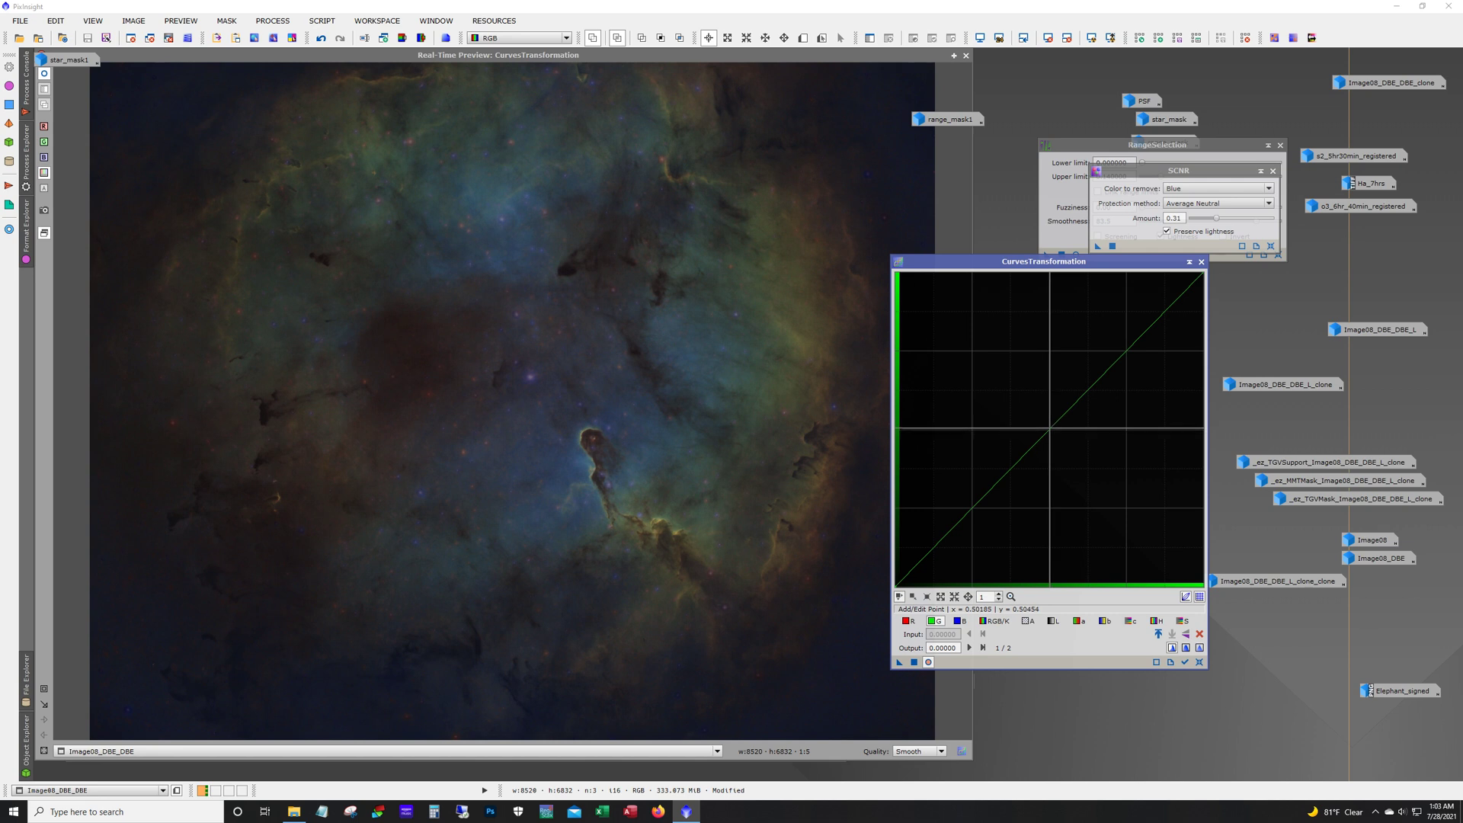
Reduce green further with a green curve point at about 0.513/0.503, apply it, and reset the curve
{"action": "left_click_drag", "start_coordinate": [1050, 428], "coordinate": [1053, 429]}
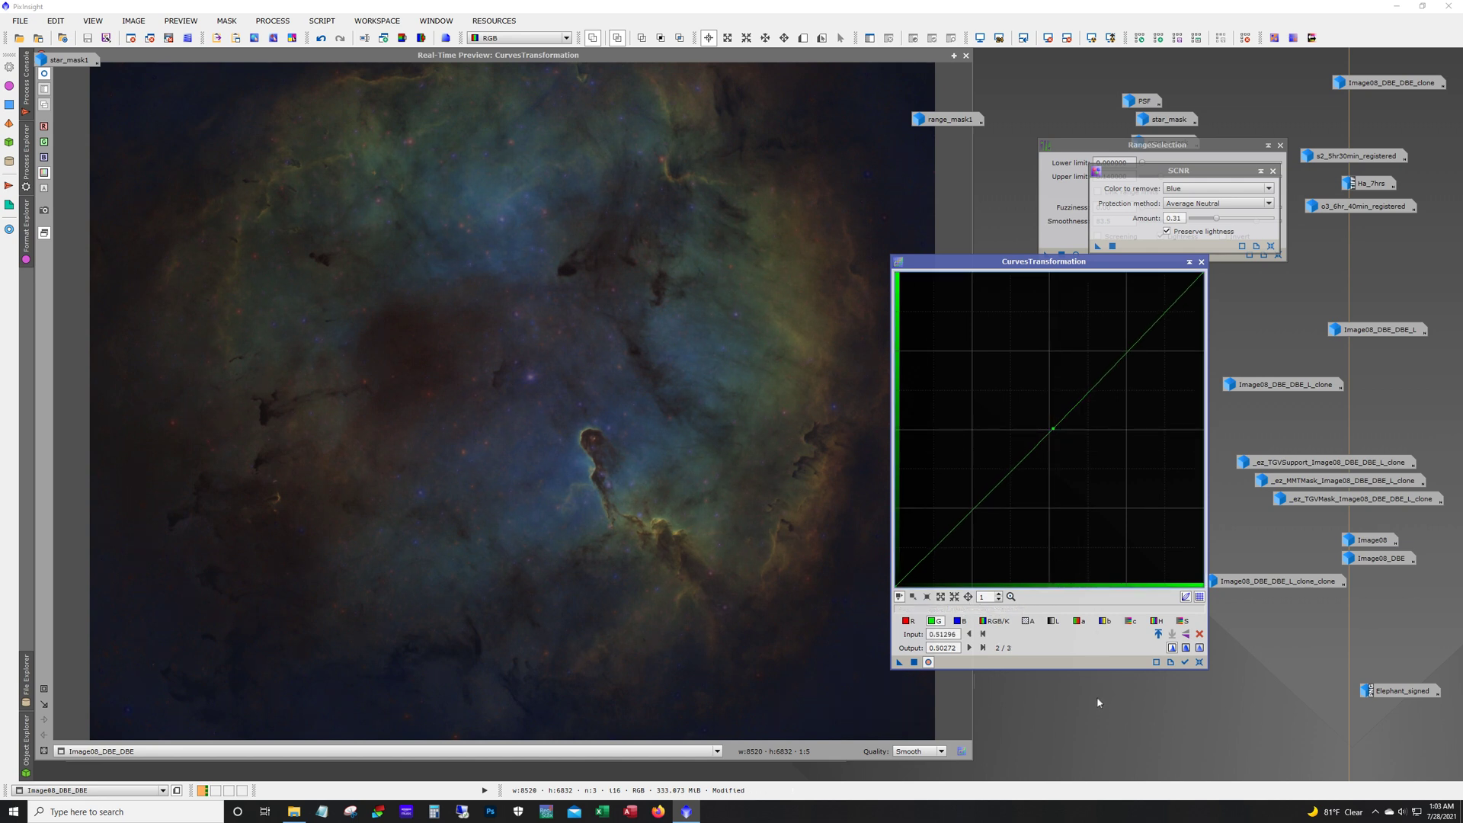
{"action": "left_click", "coordinate": [914, 662]}
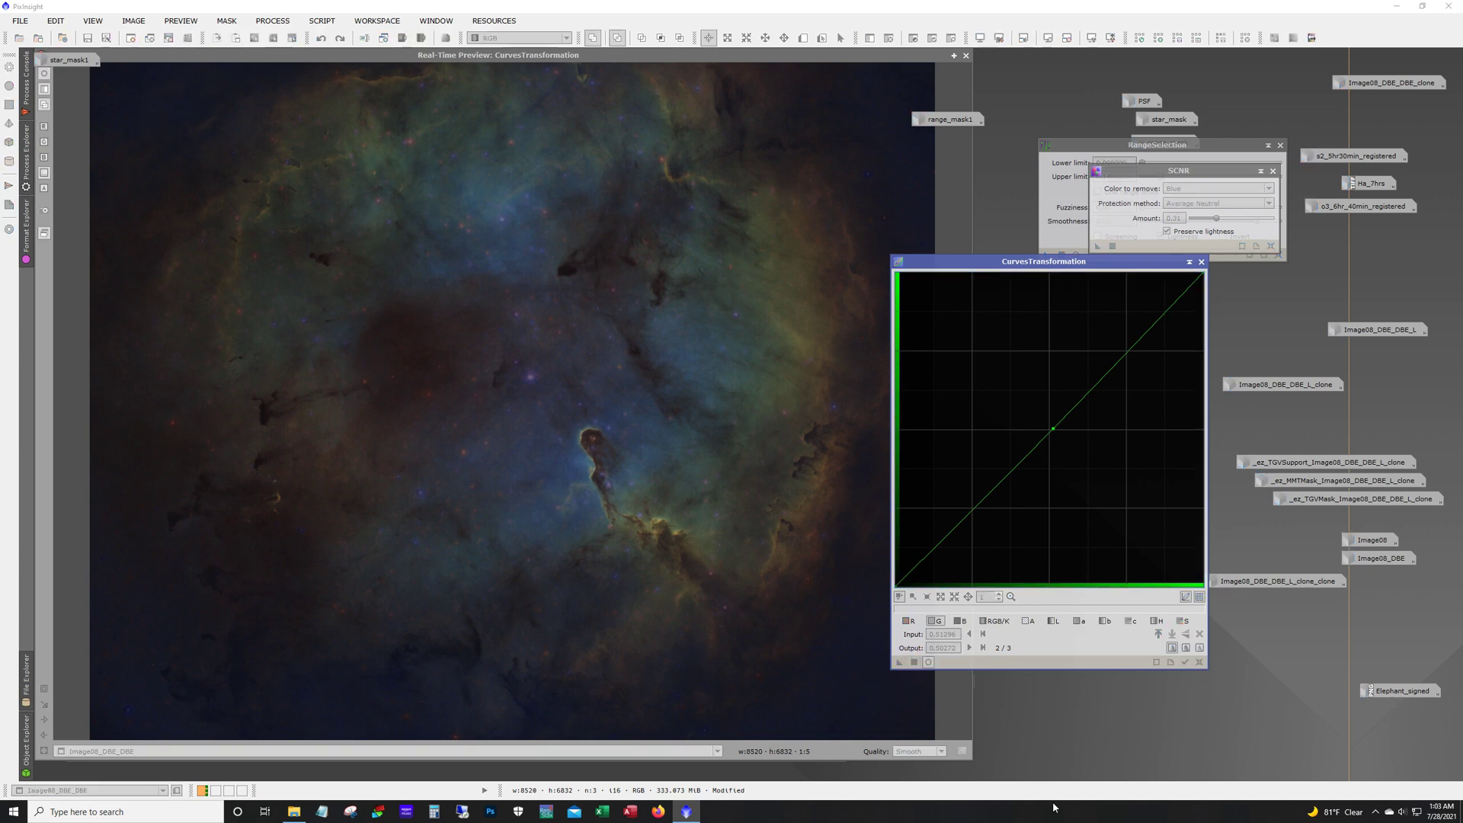
{"action": "left_click", "coordinate": [1199, 662]}
{"action": "mouse_move", "coordinate": [1333, 811]}
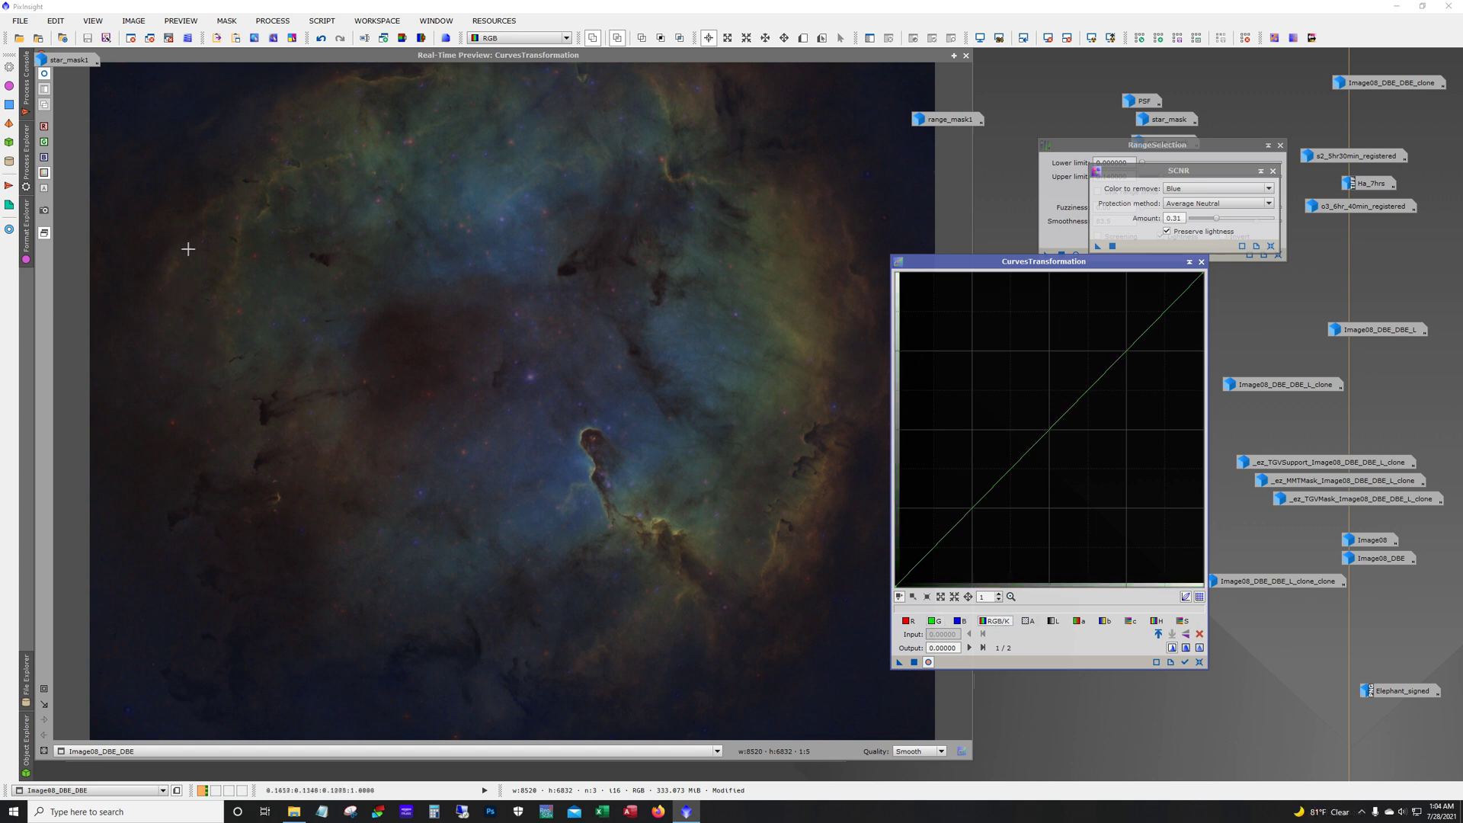
Sample the dim nebula edge, darken the shadows with RGB/K points at about 0.111/0.102 and 0.152/0.143, apply, and reset the curve
{"action": "left_click", "coordinate": [165, 257]}
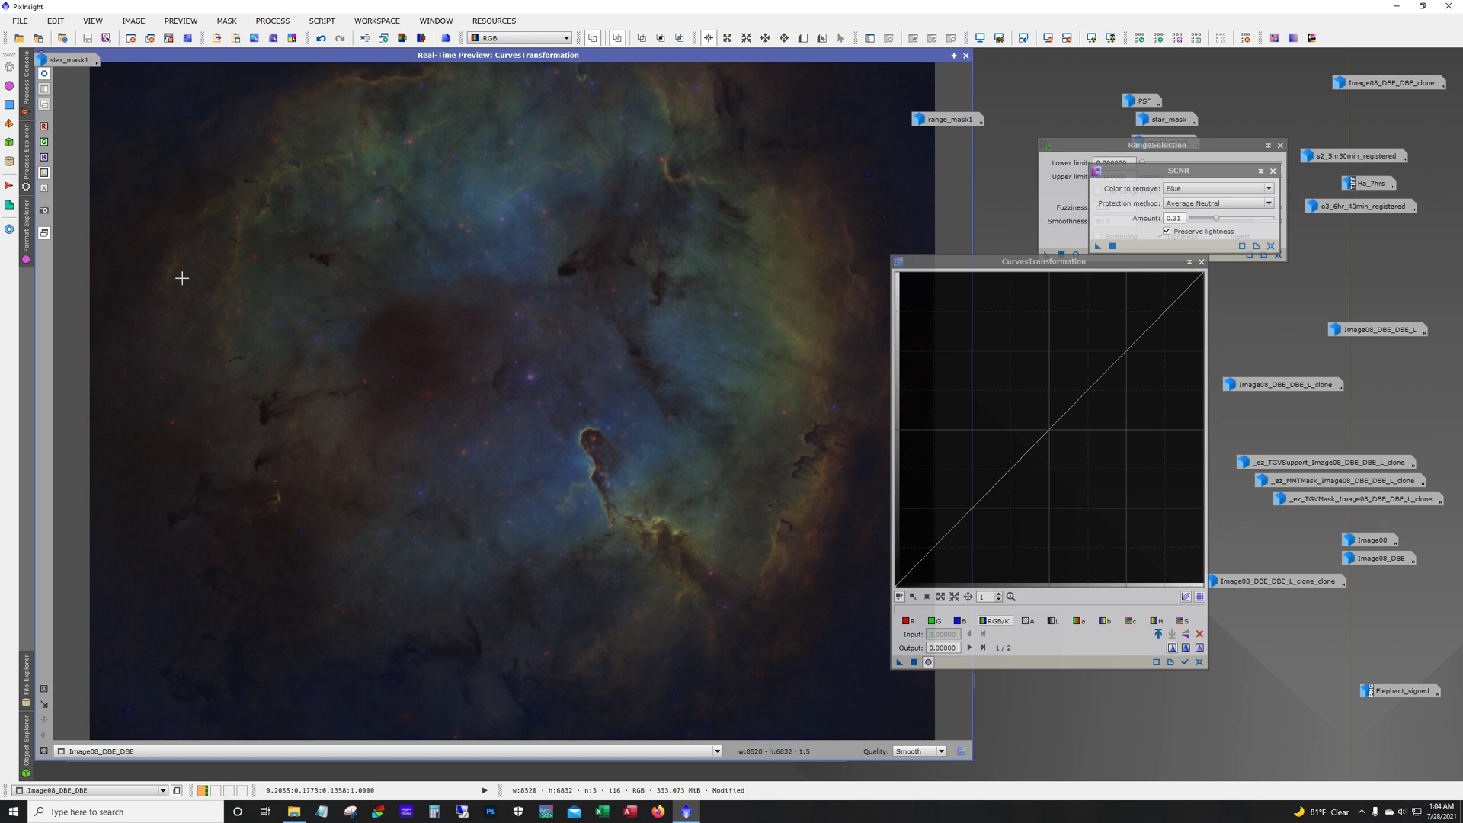
{"action": "left_click", "coordinate": [182, 277]}
{"action": "left_click", "coordinate": [178, 277]}
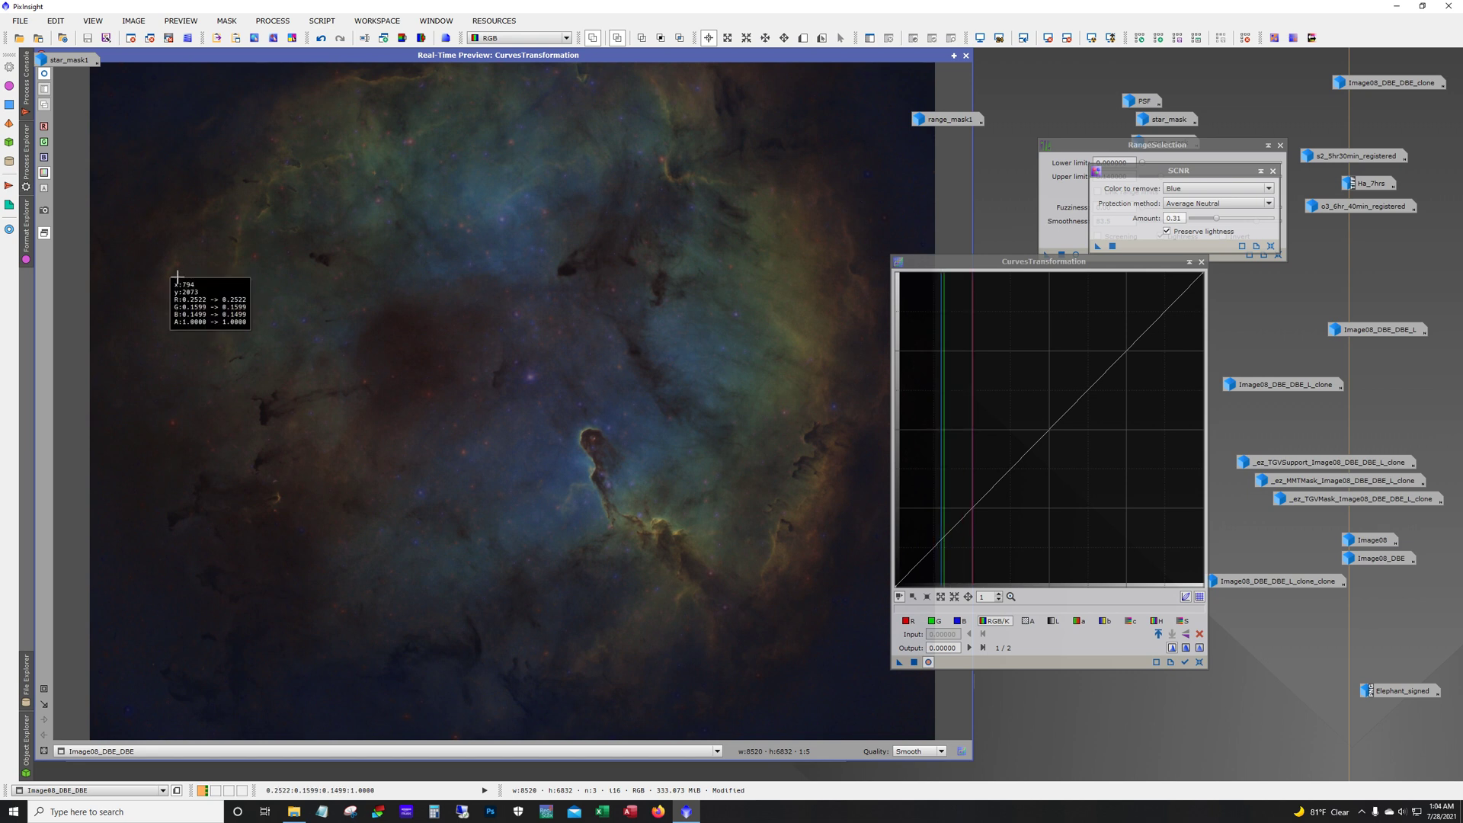
{"action": "left_click_drag", "start_coordinate": [178, 277], "coordinate": [171, 272]}
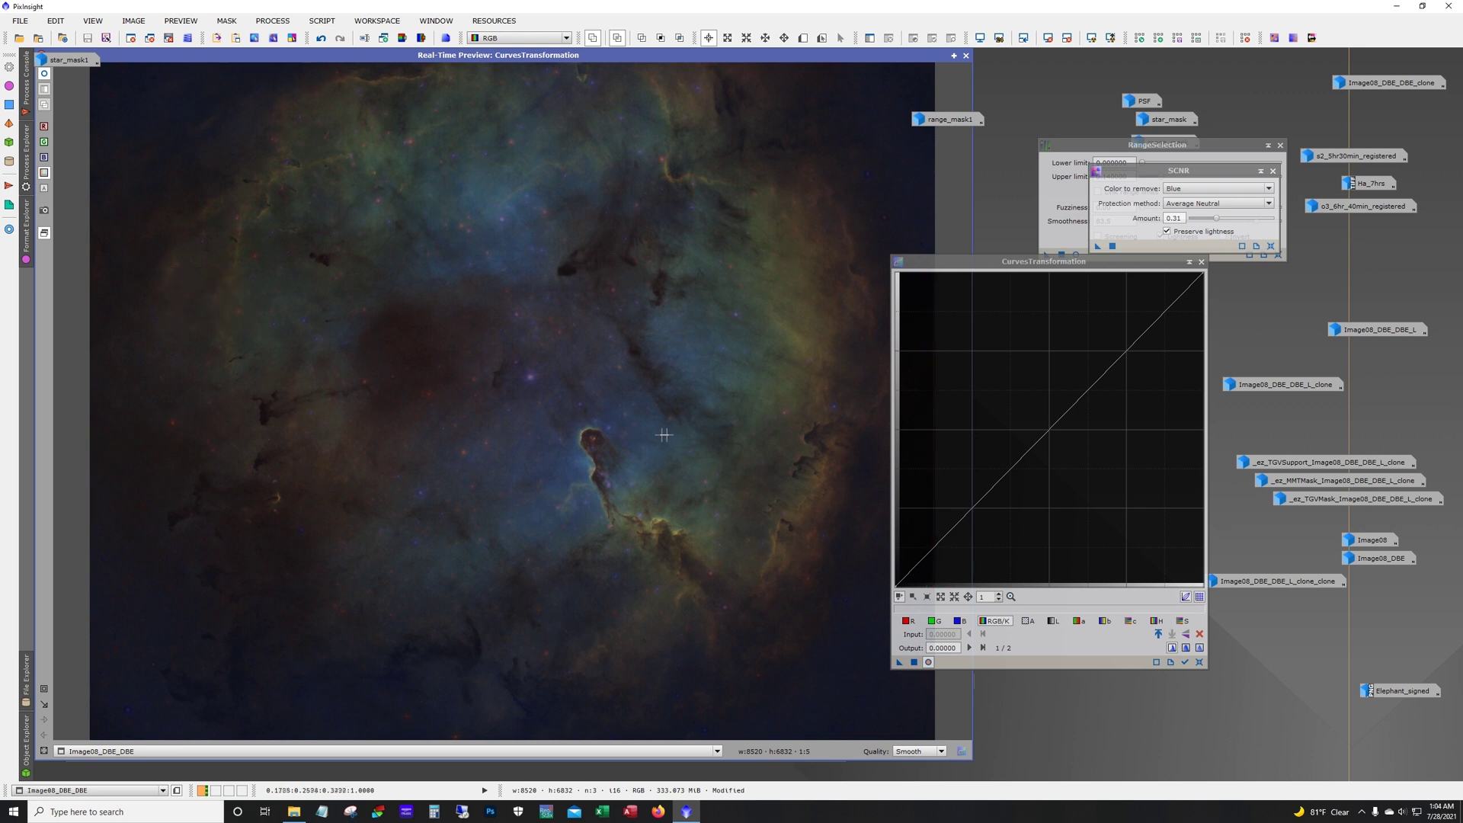
{"action": "left_click", "coordinate": [929, 552]}
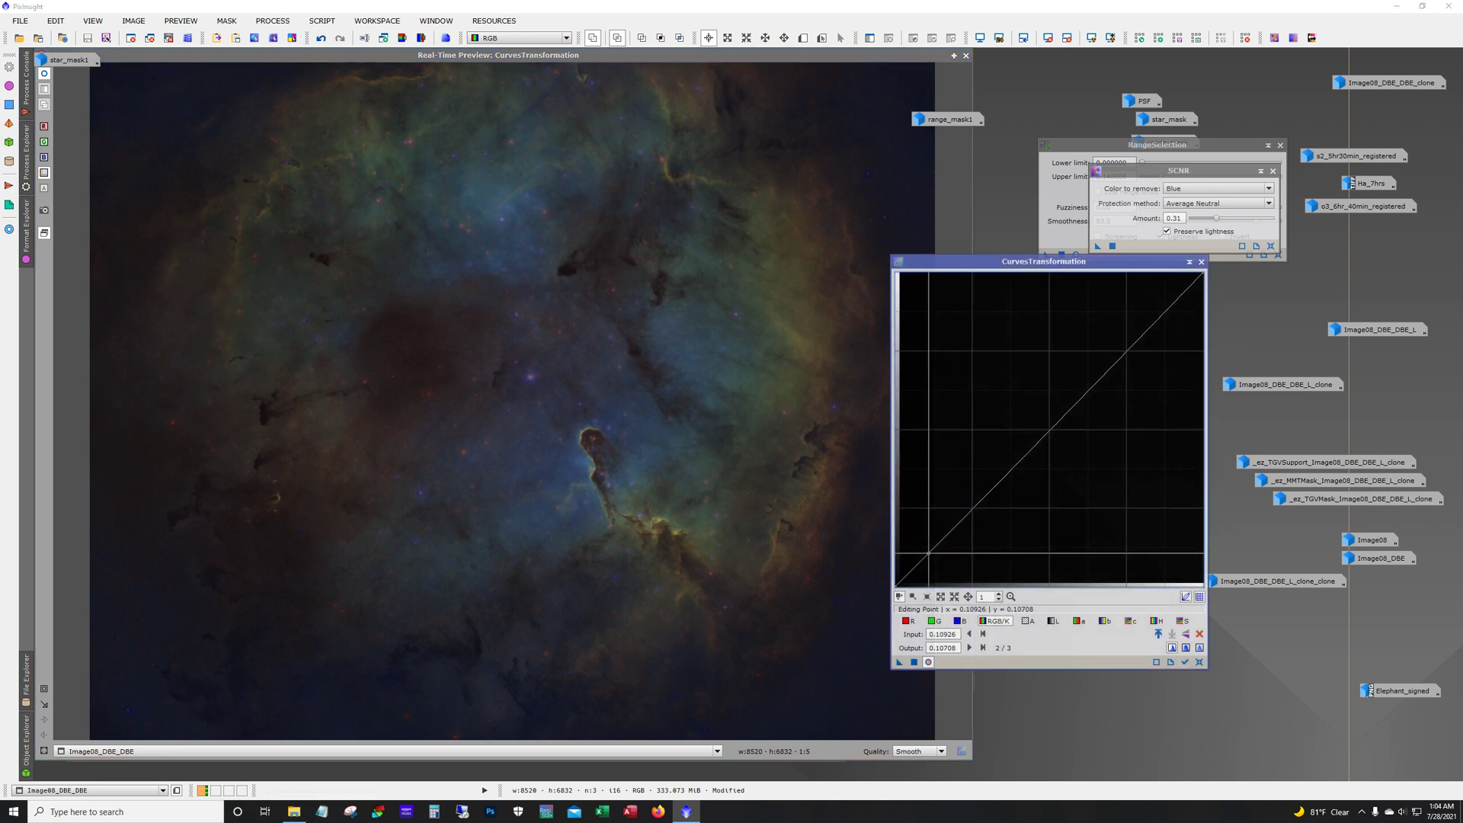
{"action": "left_click_drag", "start_coordinate": [928, 552], "coordinate": [929, 554]}
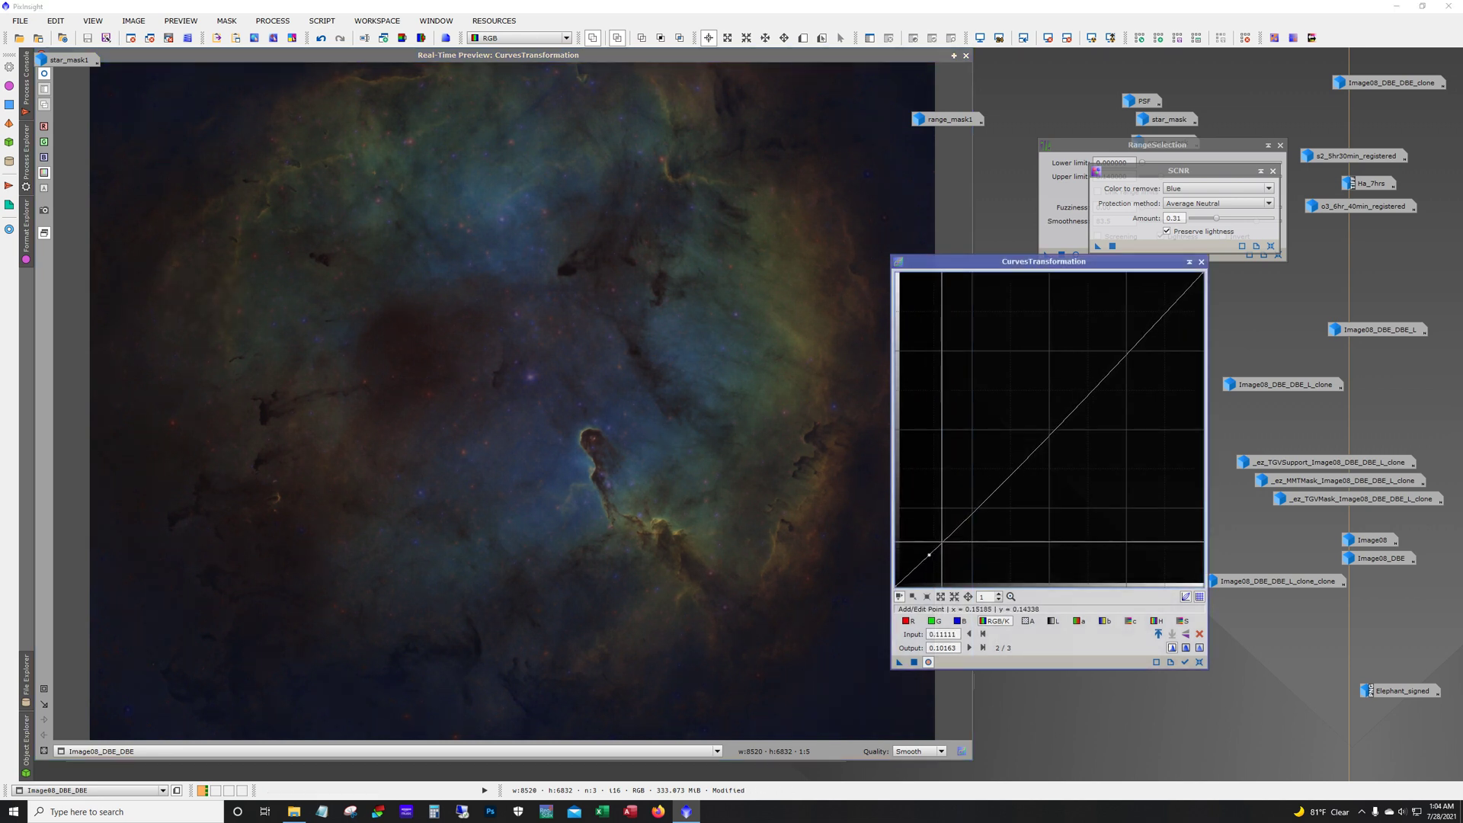
{"action": "left_click", "coordinate": [941, 542]}
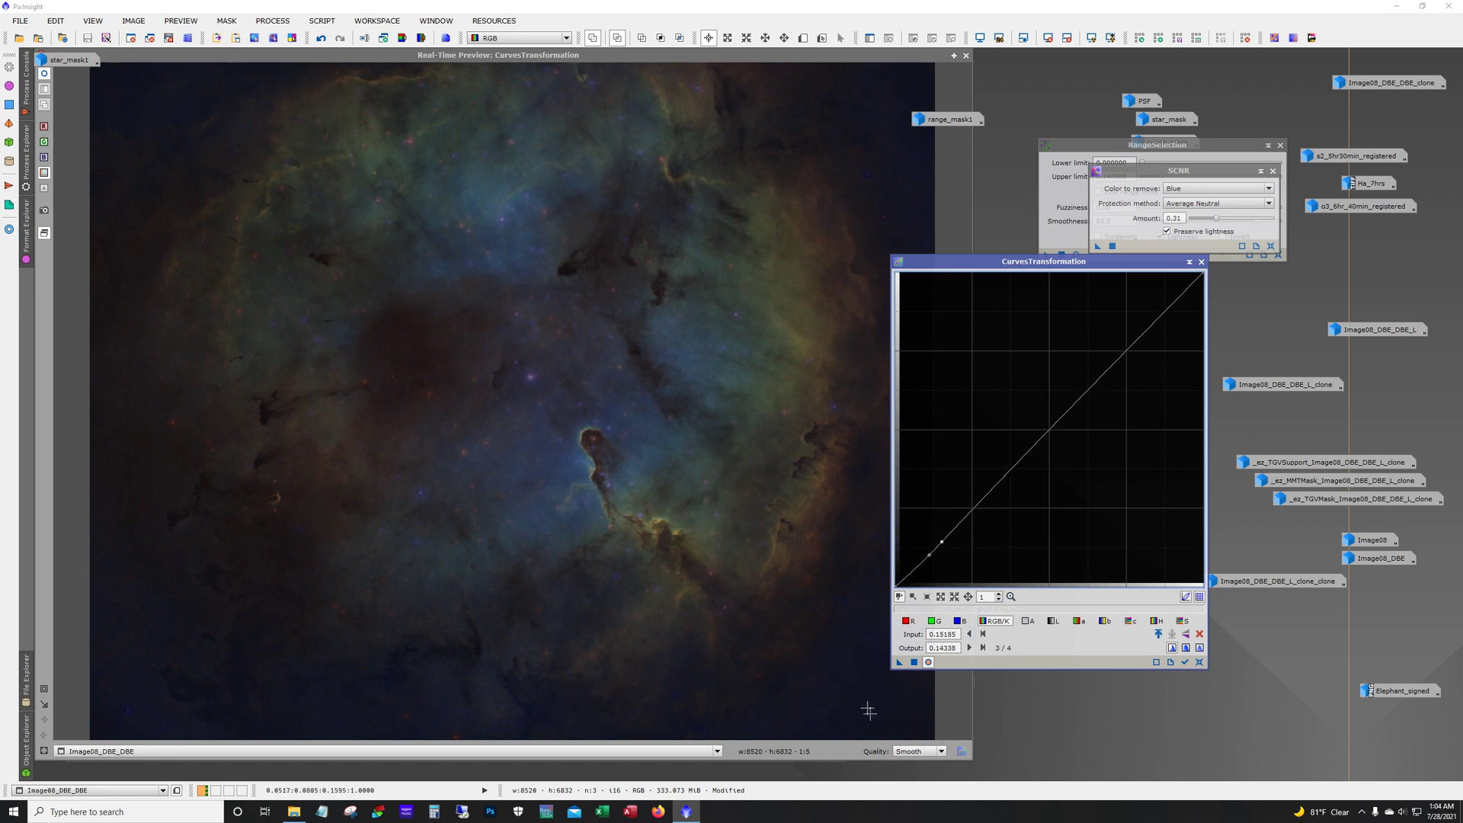
{"action": "left_click", "coordinate": [913, 662]}
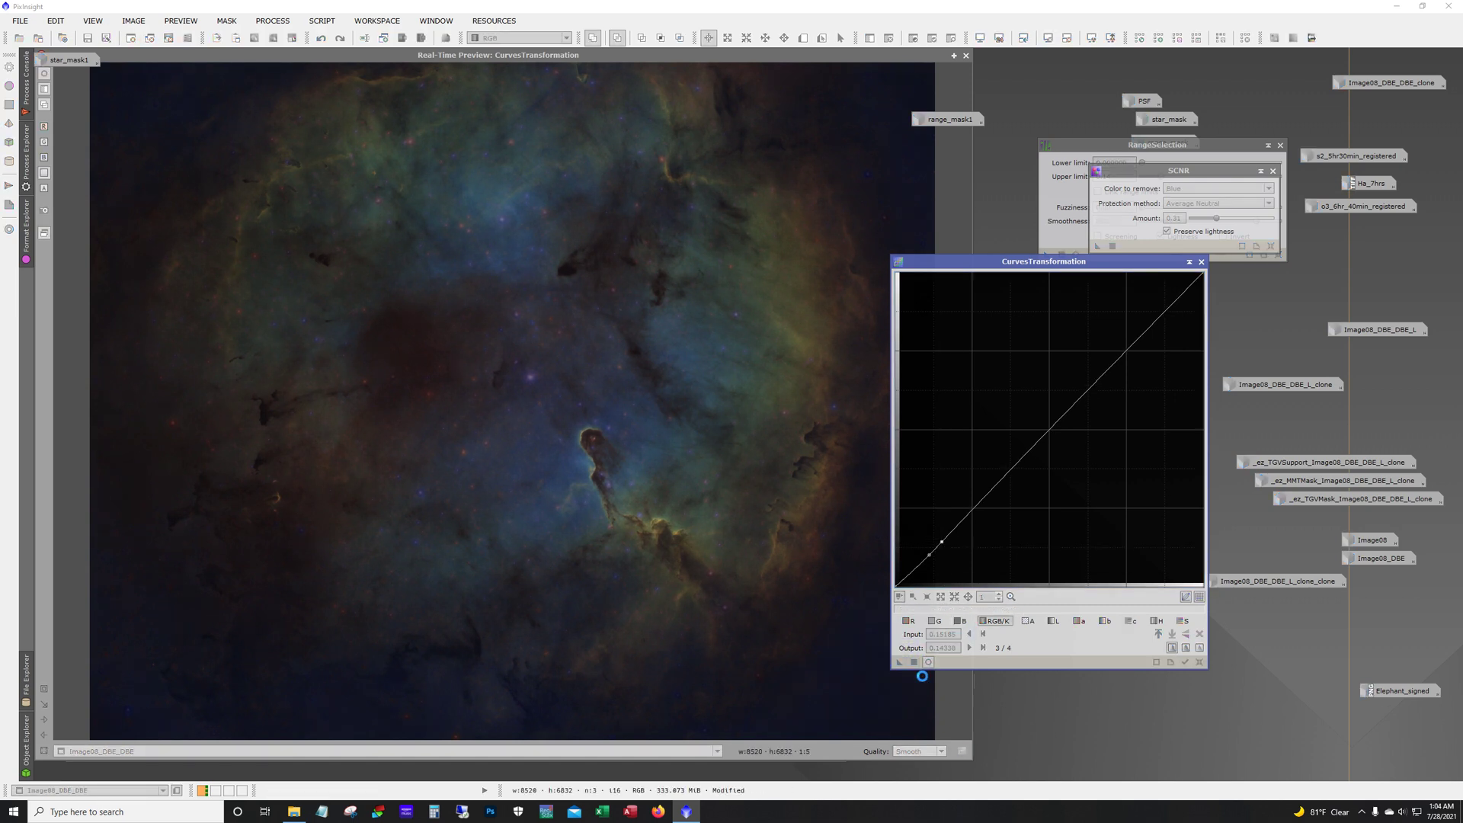
{"action": "left_click", "coordinate": [1199, 662]}
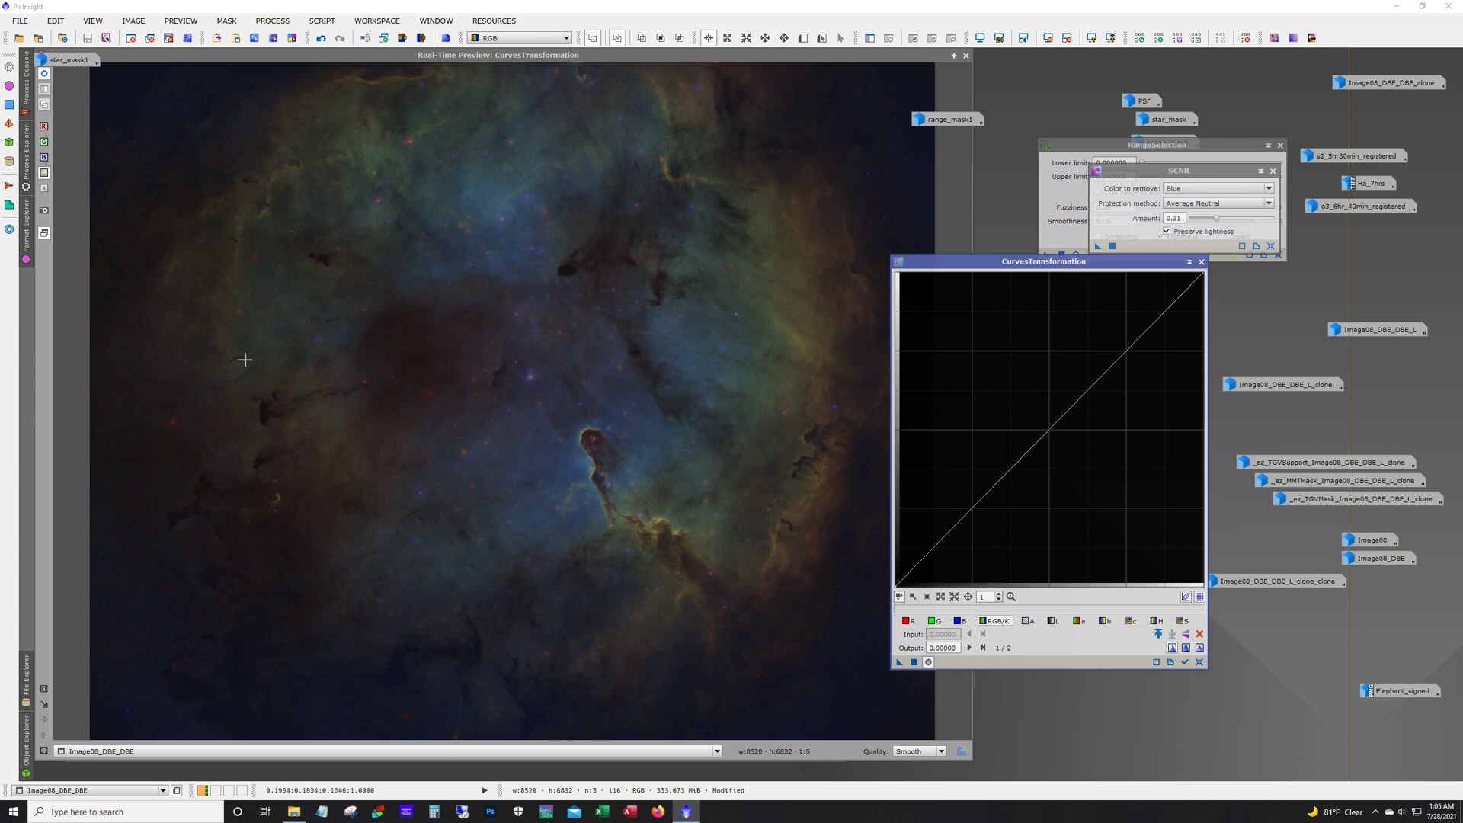
Close the real-time preview and examine the dark structures and outer nebulosity of Image08_DBE_DBE up close and as a whole
{"action": "left_click", "coordinate": [966, 56]}
{"action": "scroll", "coordinate": [439, 305], "scroll_direction": "up", "scroll_amount": 2}
{"action": "left_click_drag", "start_coordinate": [546, 757], "coordinate": [368, 757]}
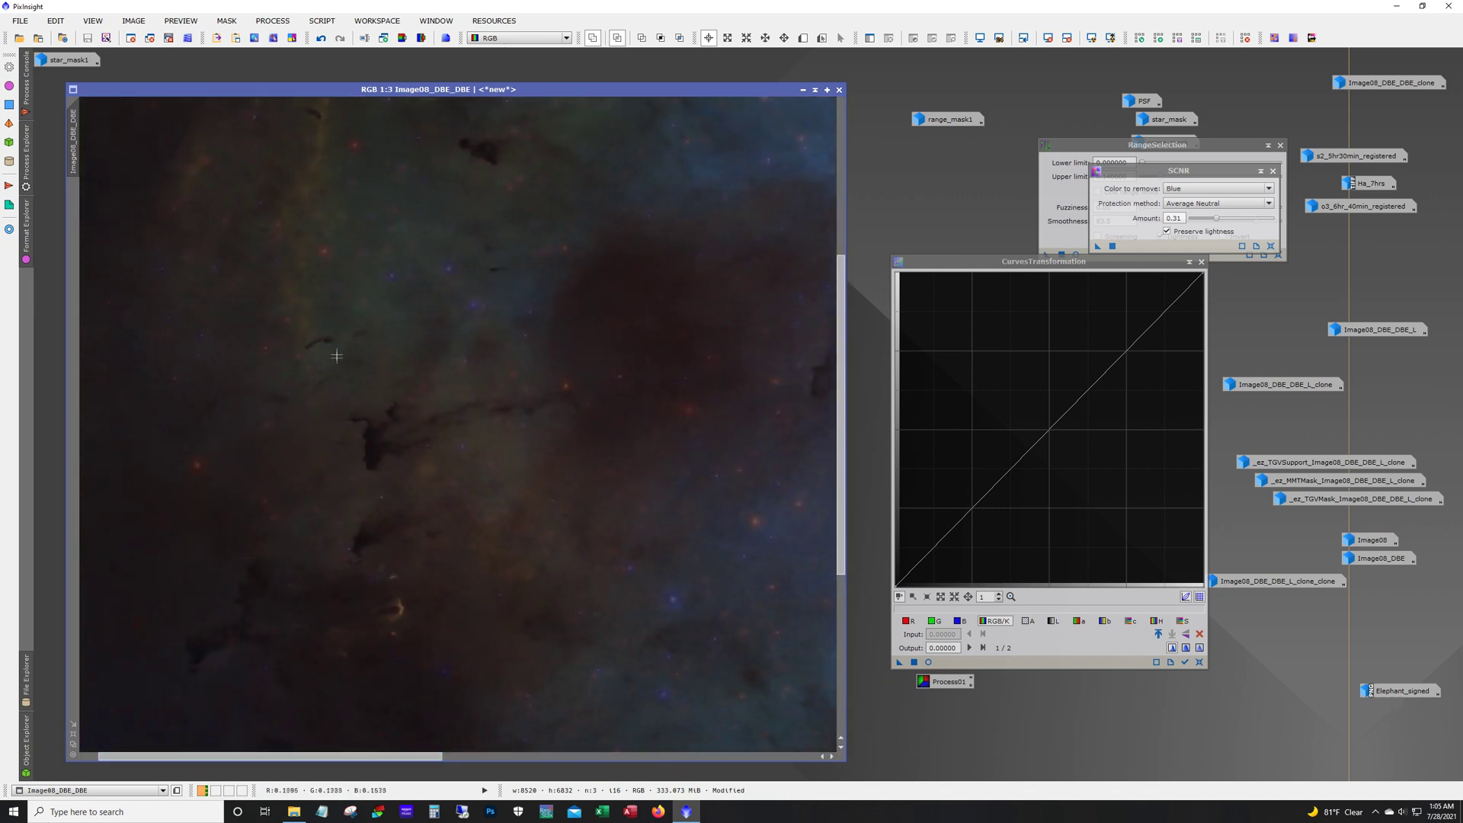
{"action": "left_click_drag", "start_coordinate": [837, 550], "coordinate": [834, 388]}
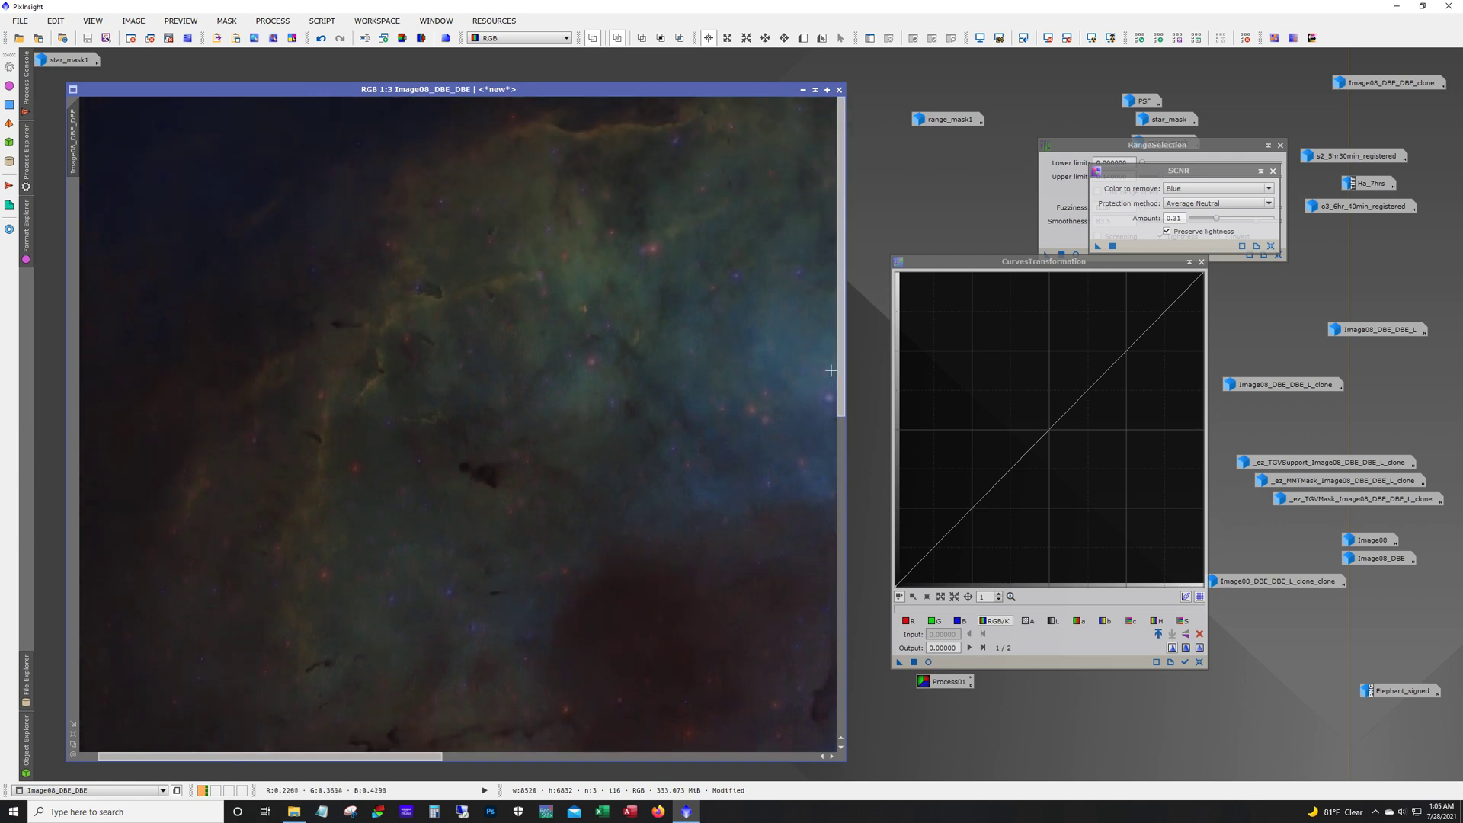
{"action": "scroll", "coordinate": [454, 274], "scroll_direction": "up", "scroll_amount": 1}
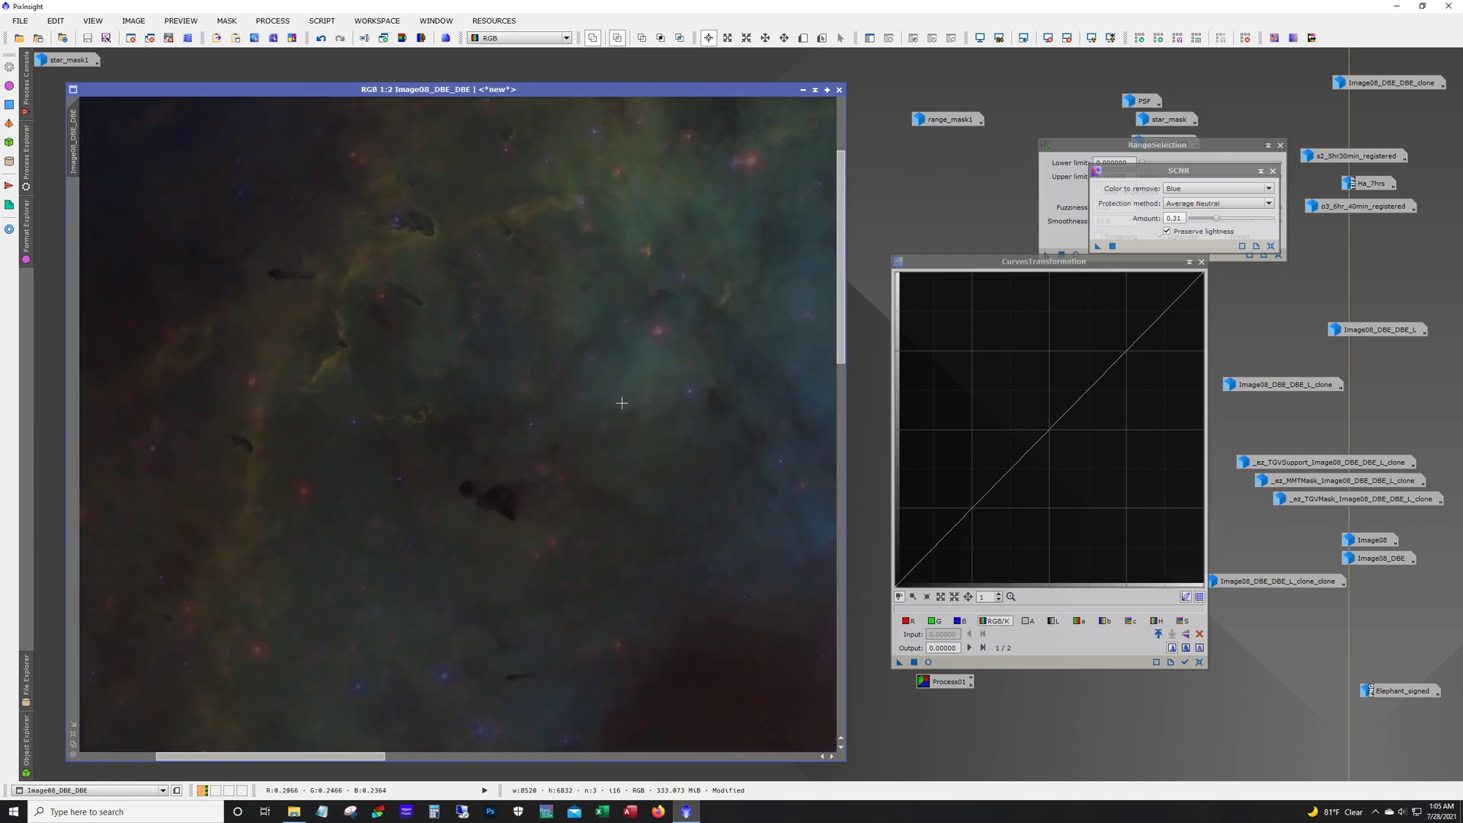
{"action": "scroll", "coordinate": [620, 403], "scroll_direction": "down", "scroll_amount": 1}
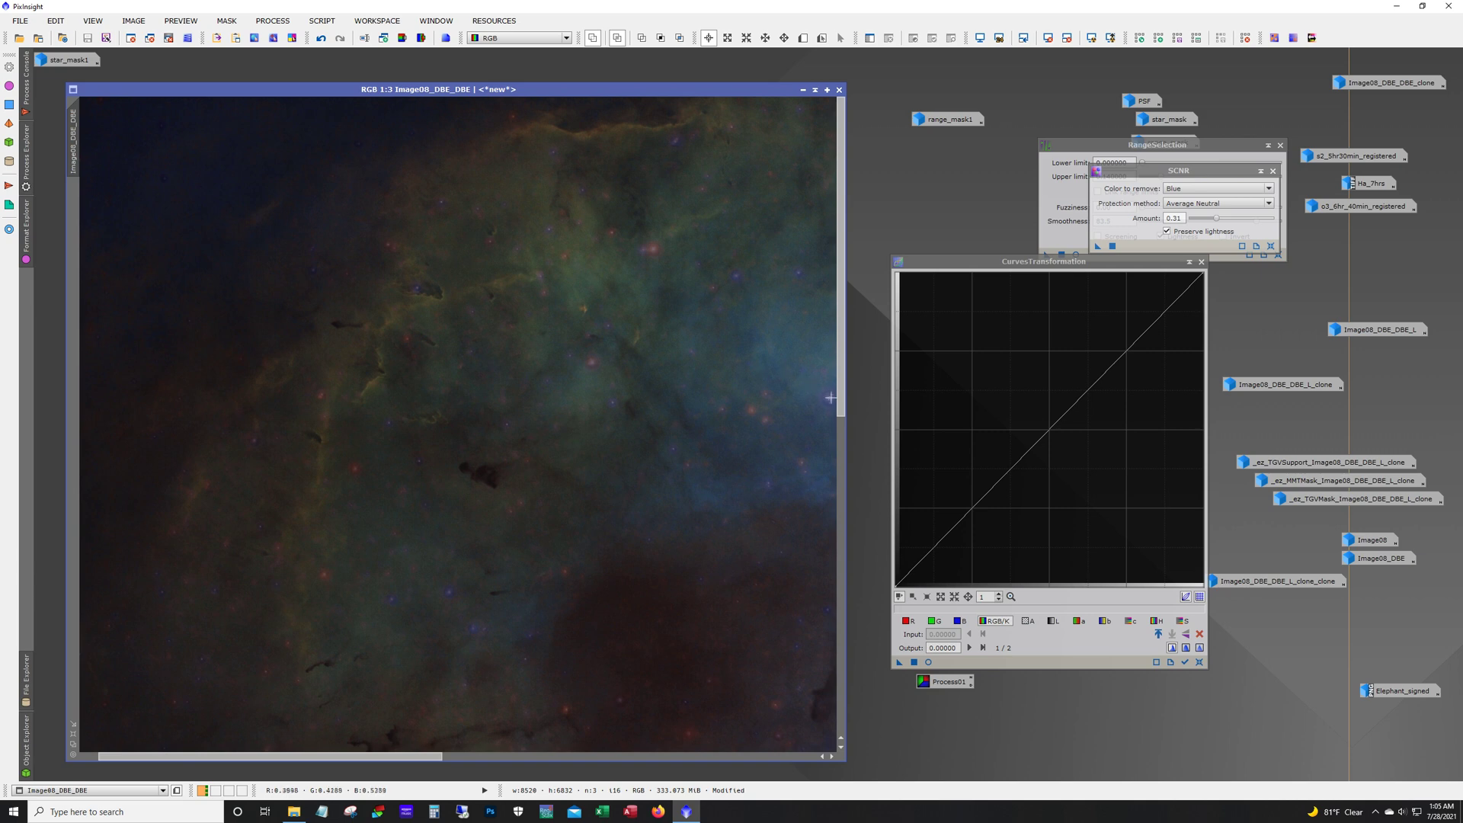
{"action": "scroll", "coordinate": [457, 446], "scroll_direction": "down", "scroll_amount": 2}
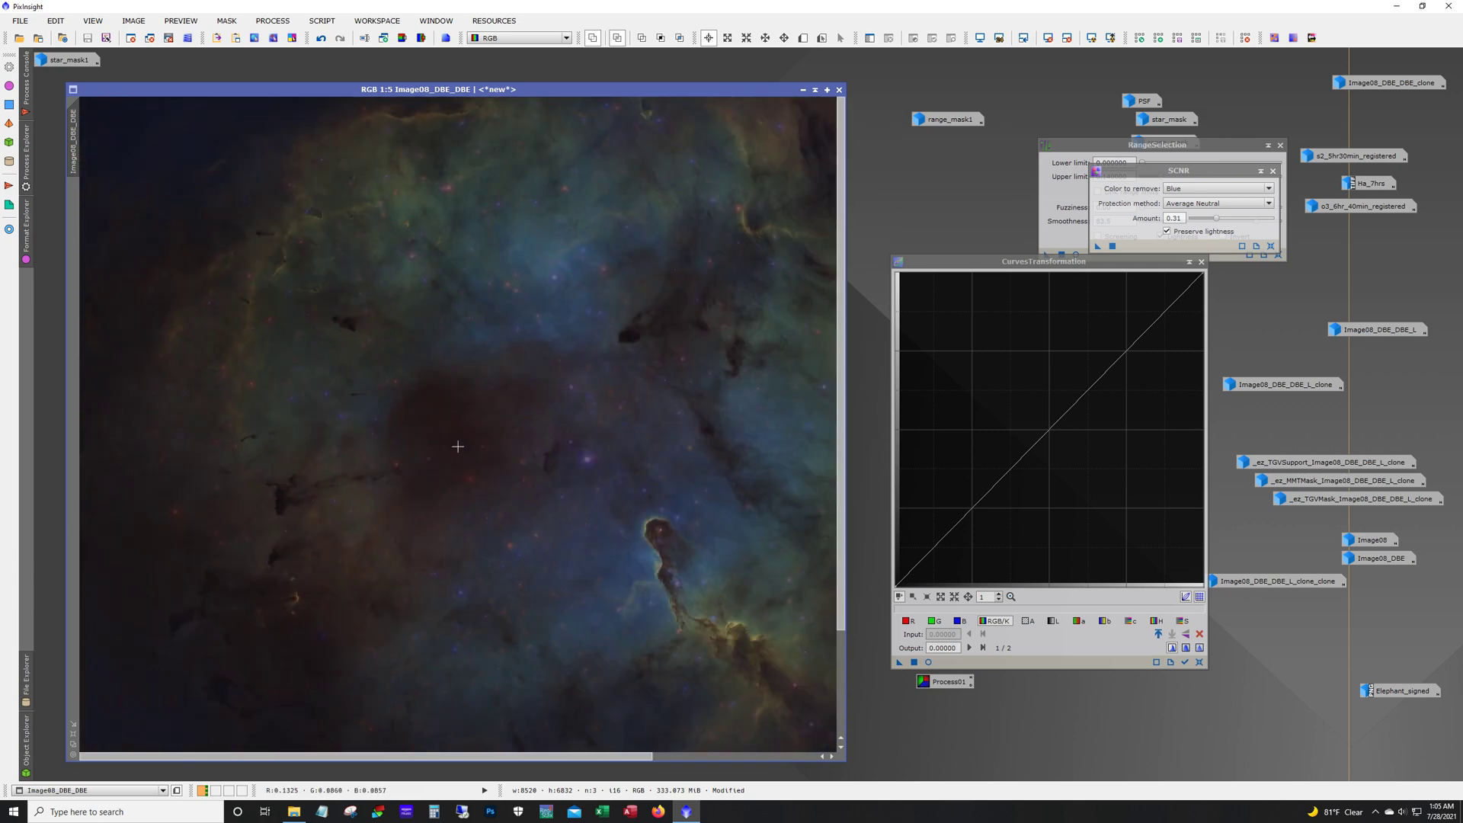
{"action": "scroll", "coordinate": [457, 446], "scroll_direction": "down", "scroll_amount": 3}
{"action": "scroll", "coordinate": [457, 447], "scroll_direction": "up", "scroll_amount": 2}
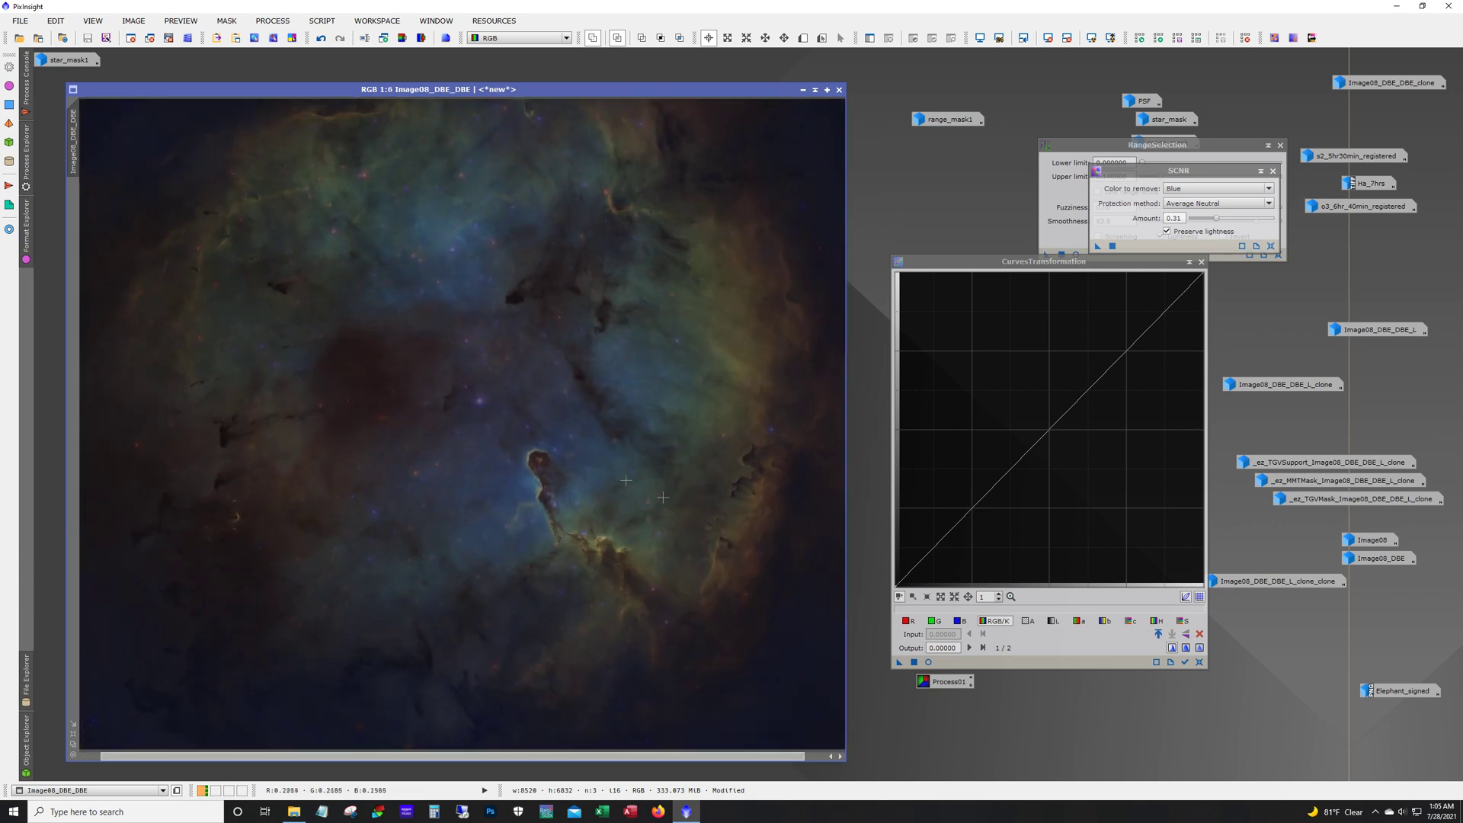
Brighten the image with an RGB/K curve point at about 0.461/0.512, apply, reset the curve, and close the real-time preview
{"action": "left_click", "coordinate": [928, 662]}
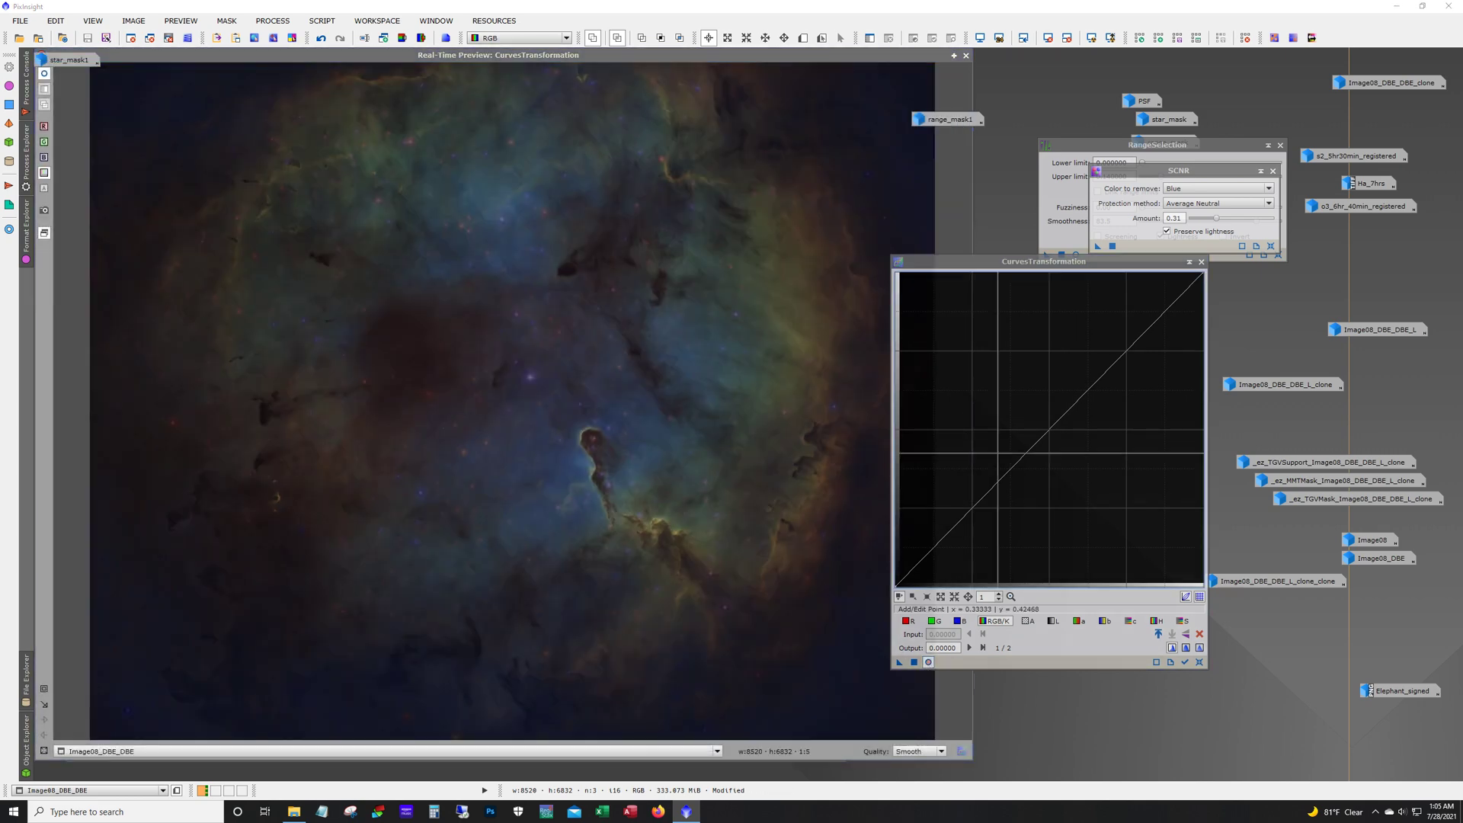
{"action": "left_click", "coordinate": [1036, 425]}
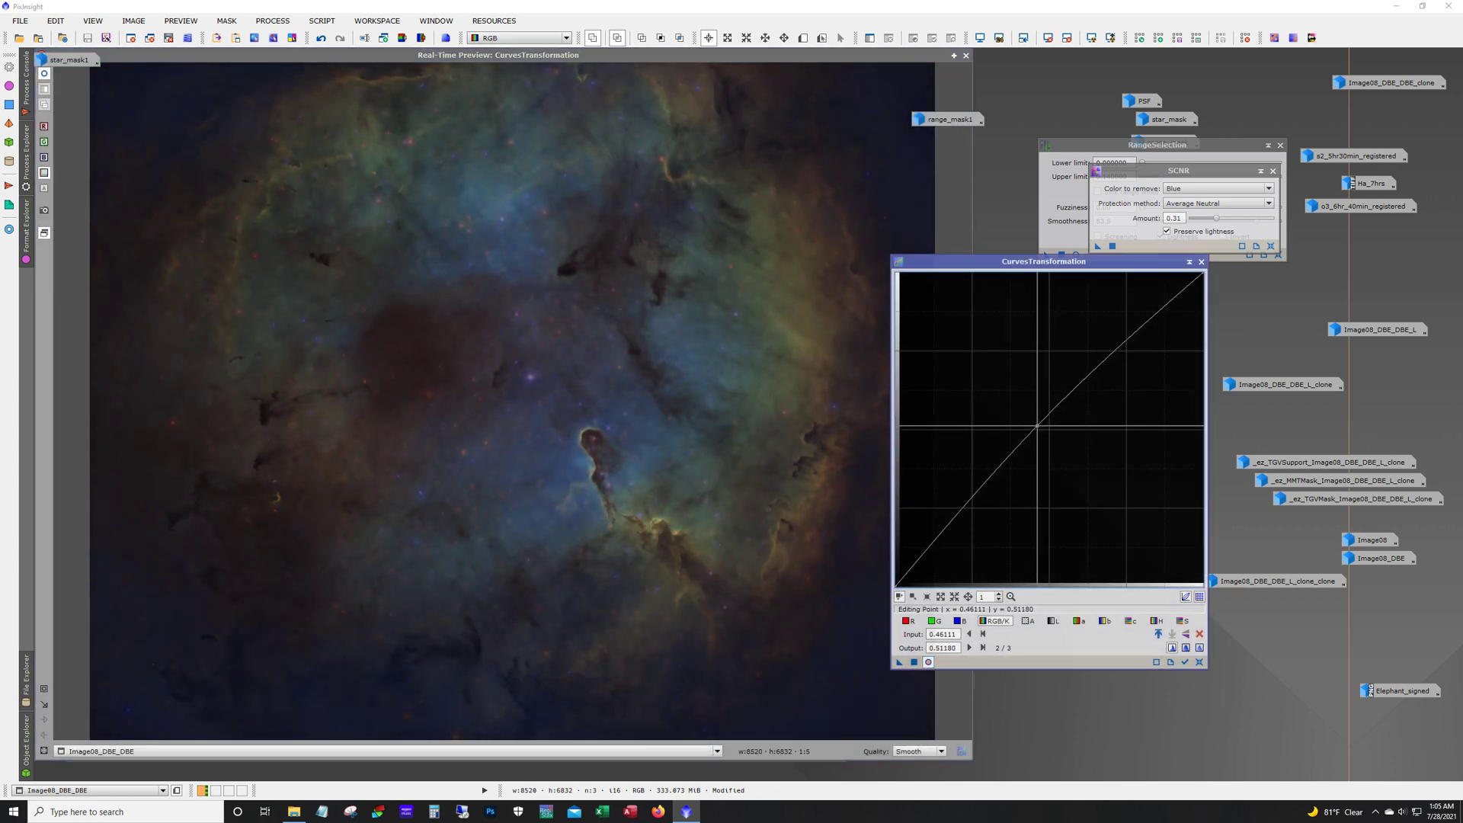
{"action": "left_click", "coordinate": [914, 662]}
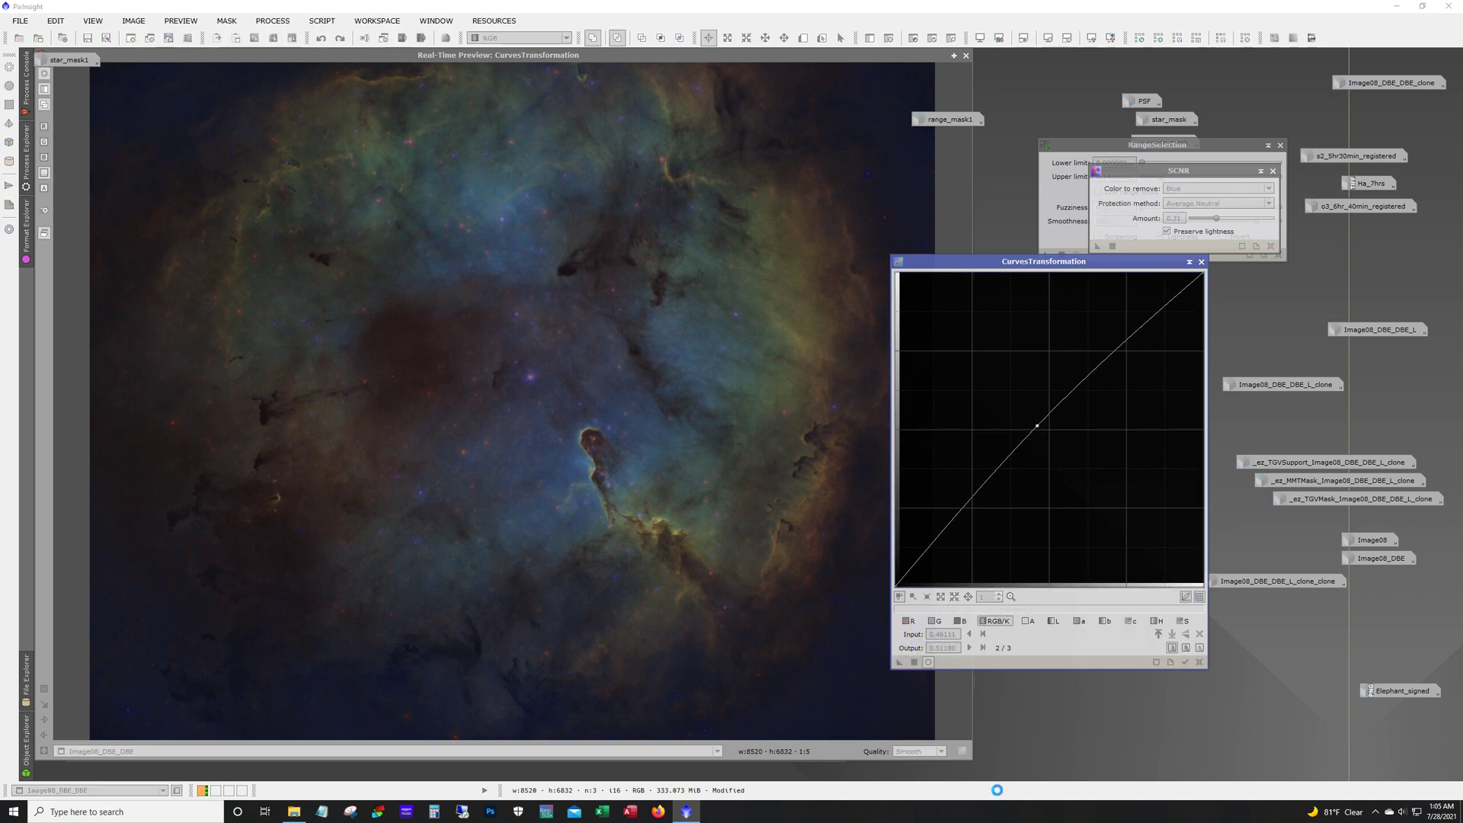
{"action": "left_click", "coordinate": [1198, 662]}
{"action": "left_click", "coordinate": [966, 56]}
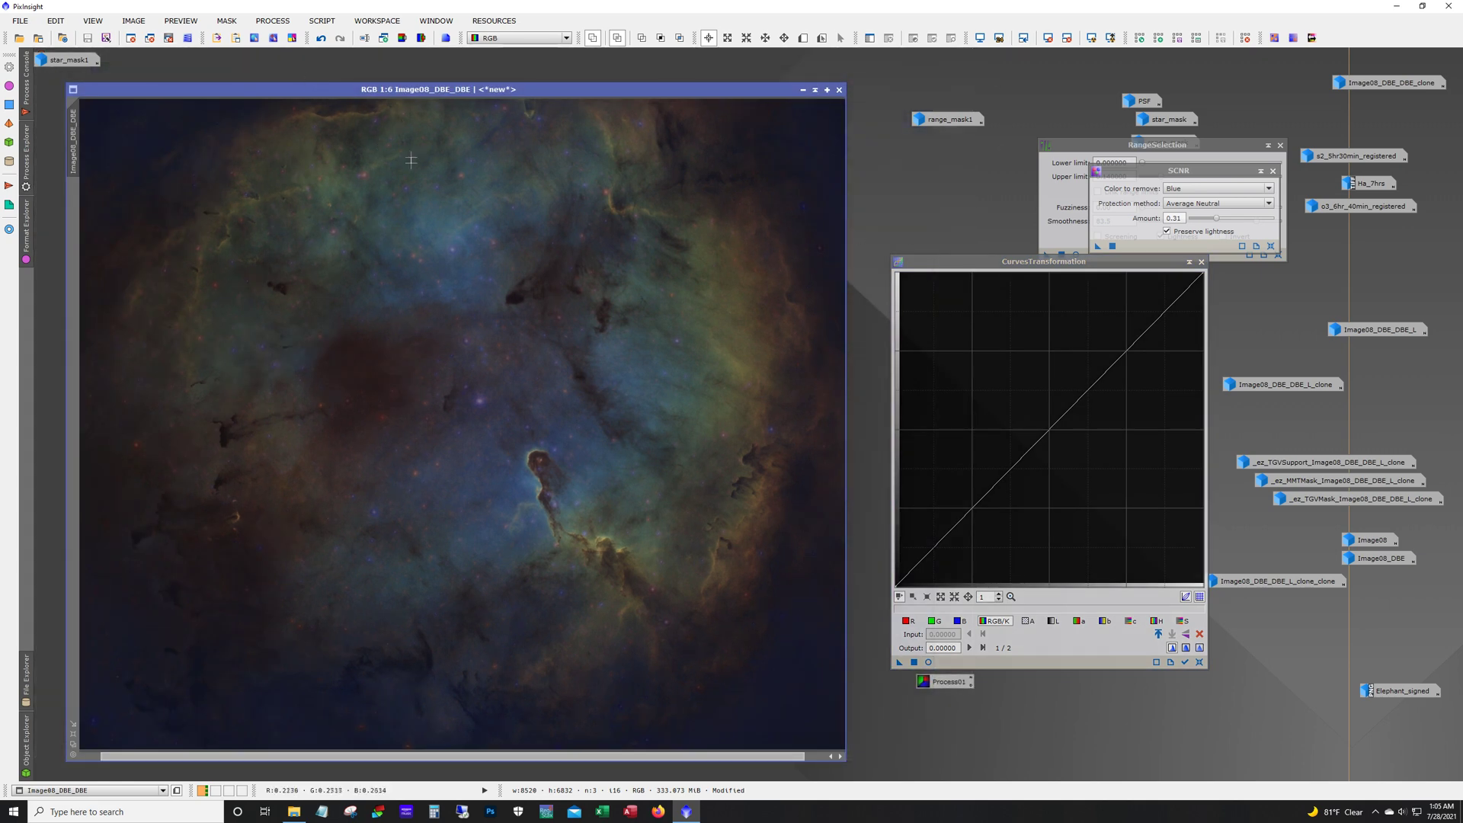
Duplicate Image08_DBE_DBE, iconize the original, and rename the duplicate as starless
{"action": "left_click_drag", "start_coordinate": [73, 137], "coordinate": [50, 141]}
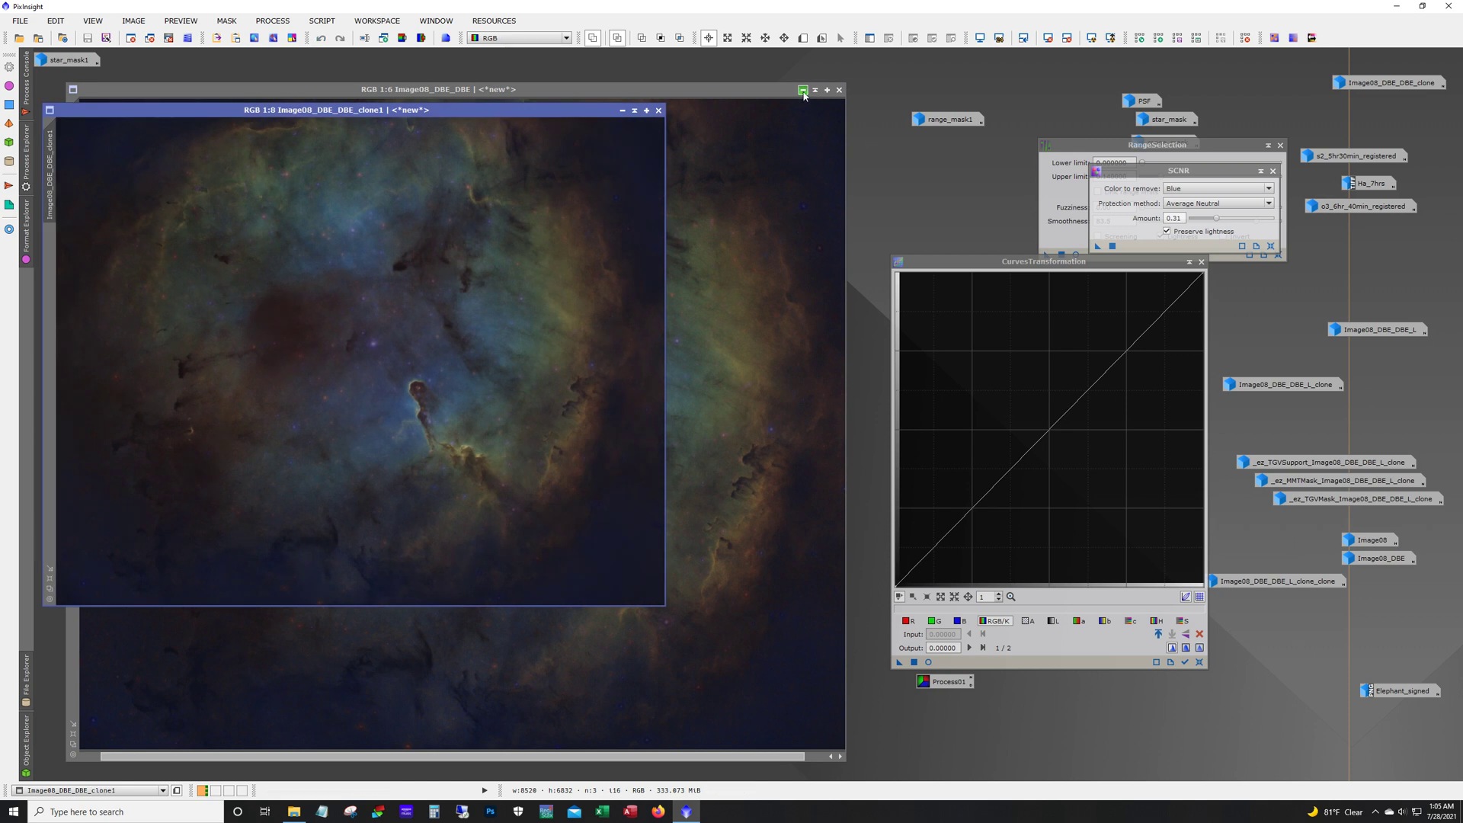
{"action": "left_click", "coordinate": [803, 90]}
{"action": "right_click", "coordinate": [49, 169]}
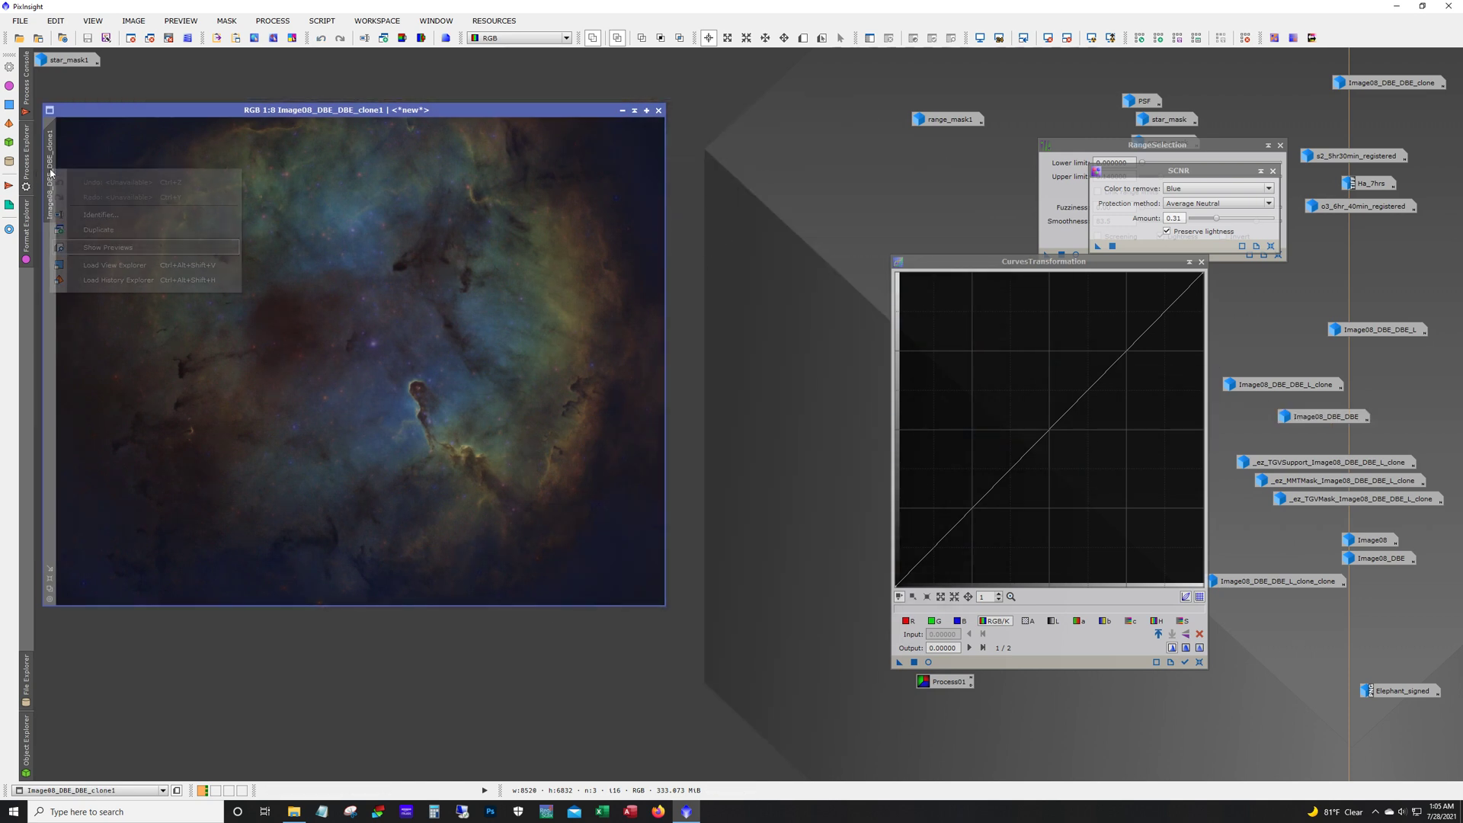
{"action": "left_click", "coordinate": [83, 217]}
{"action": "type", "text": "s"}
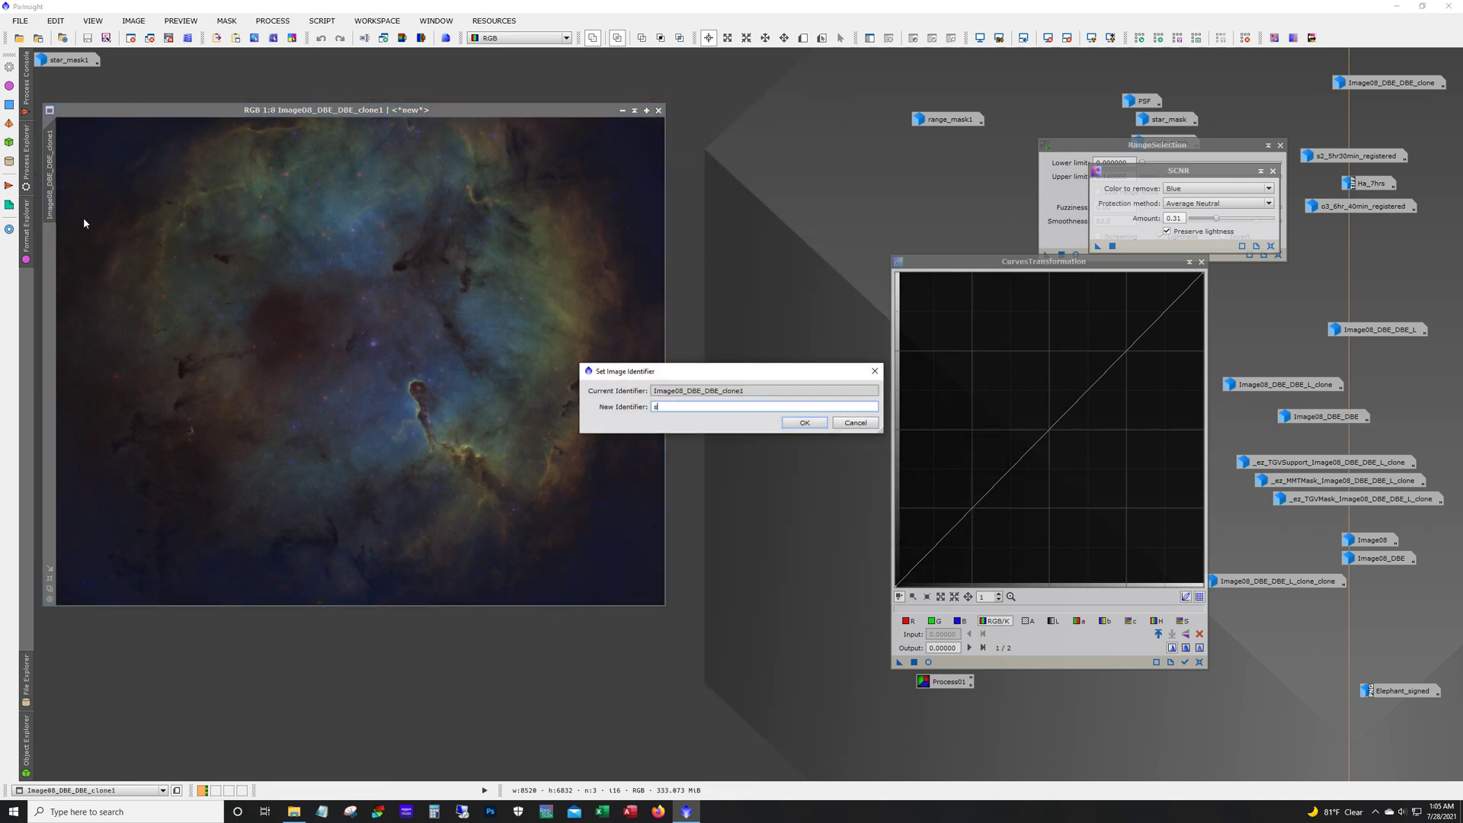
{"action": "type", "text": "tarless"}
{"action": "key", "text": "Return"}
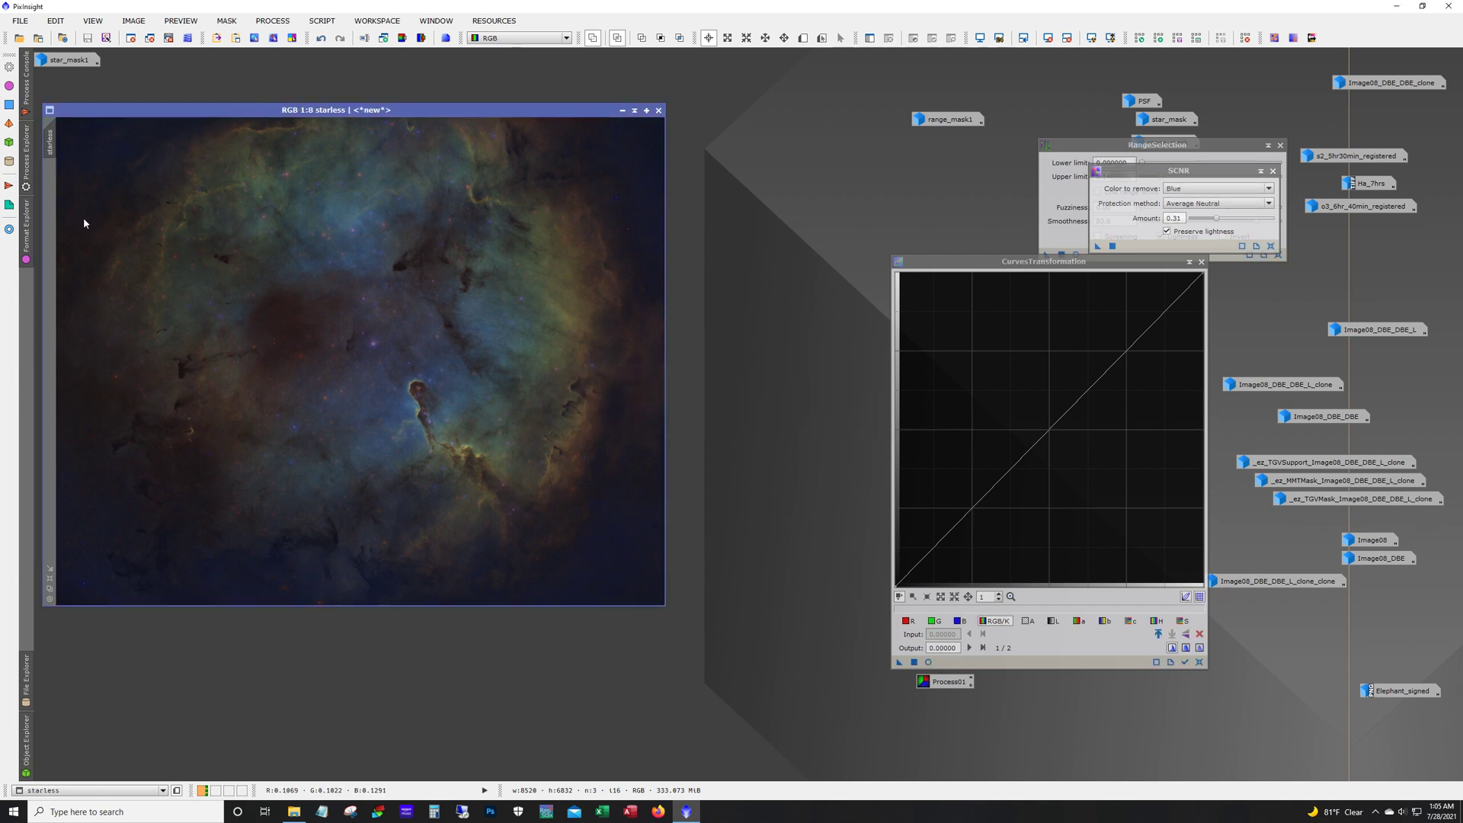
Restore star_mask1 and run the CorrectMagentaStars script on it without a mask at an amount of 0.80
{"action": "double_click", "coordinate": [87, 67]}
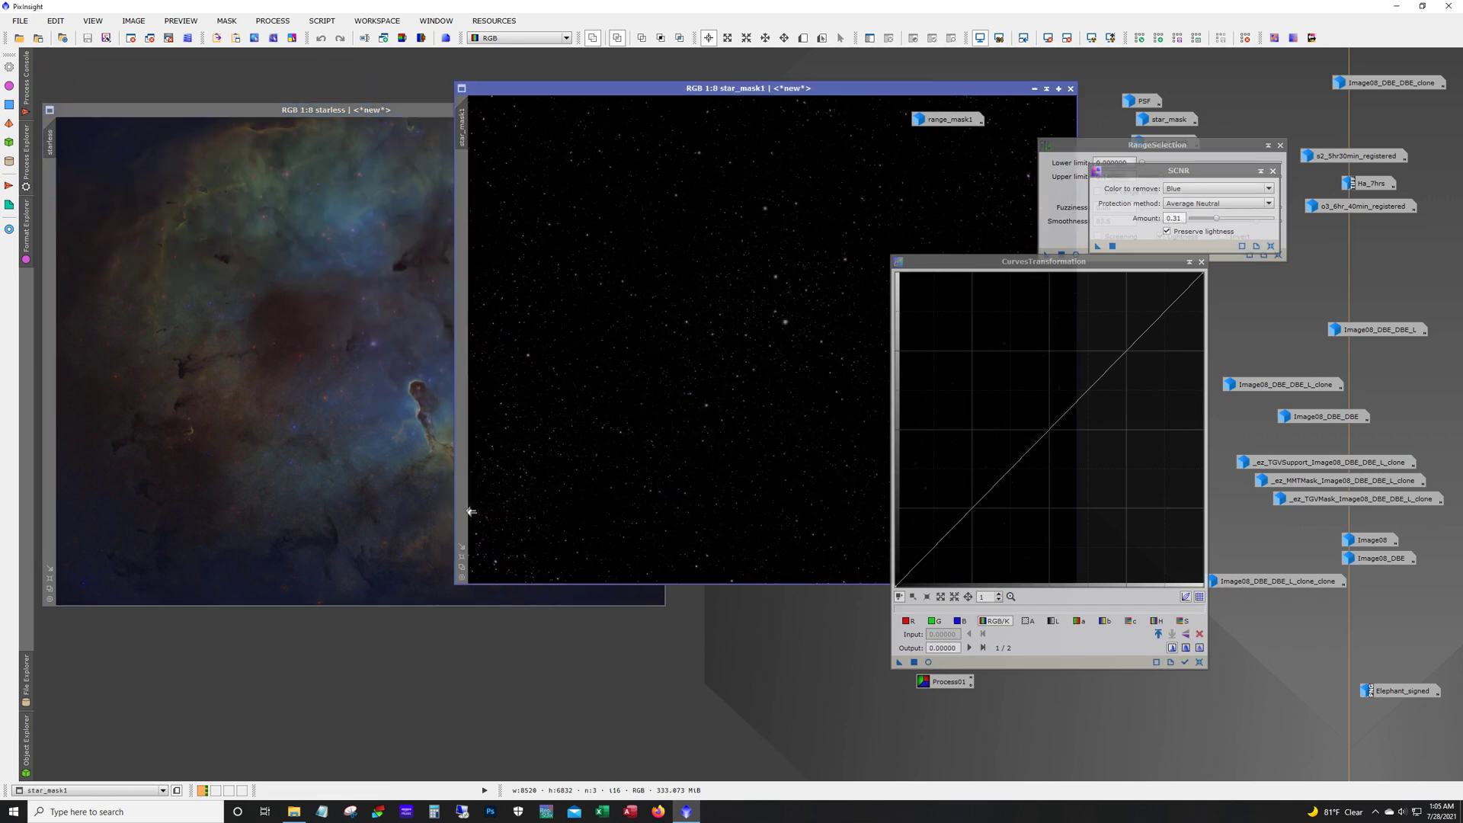
{"action": "left_click_drag", "start_coordinate": [819, 92], "coordinate": [458, 94]}
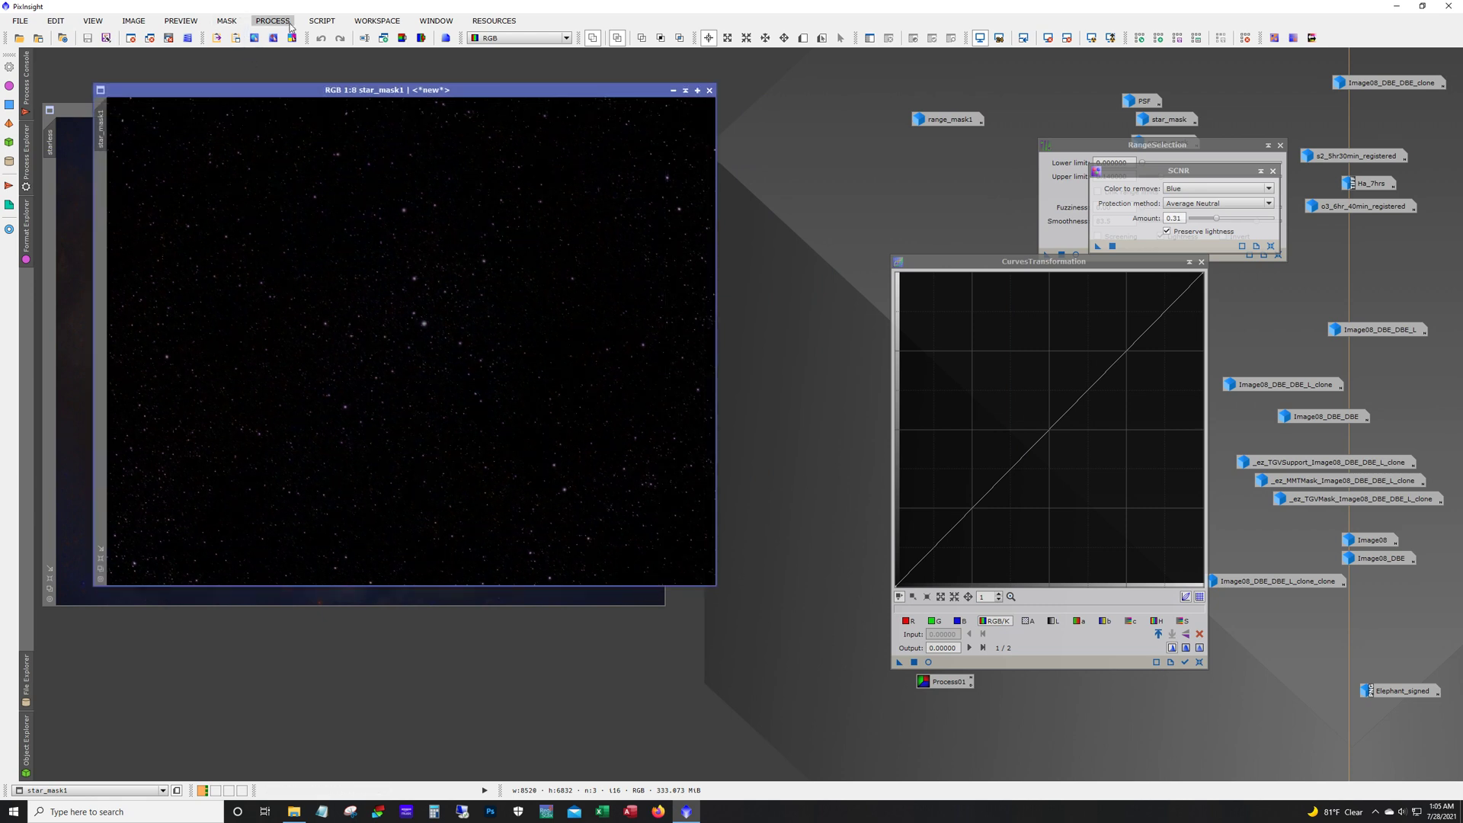
{"action": "left_click", "coordinate": [321, 21]}
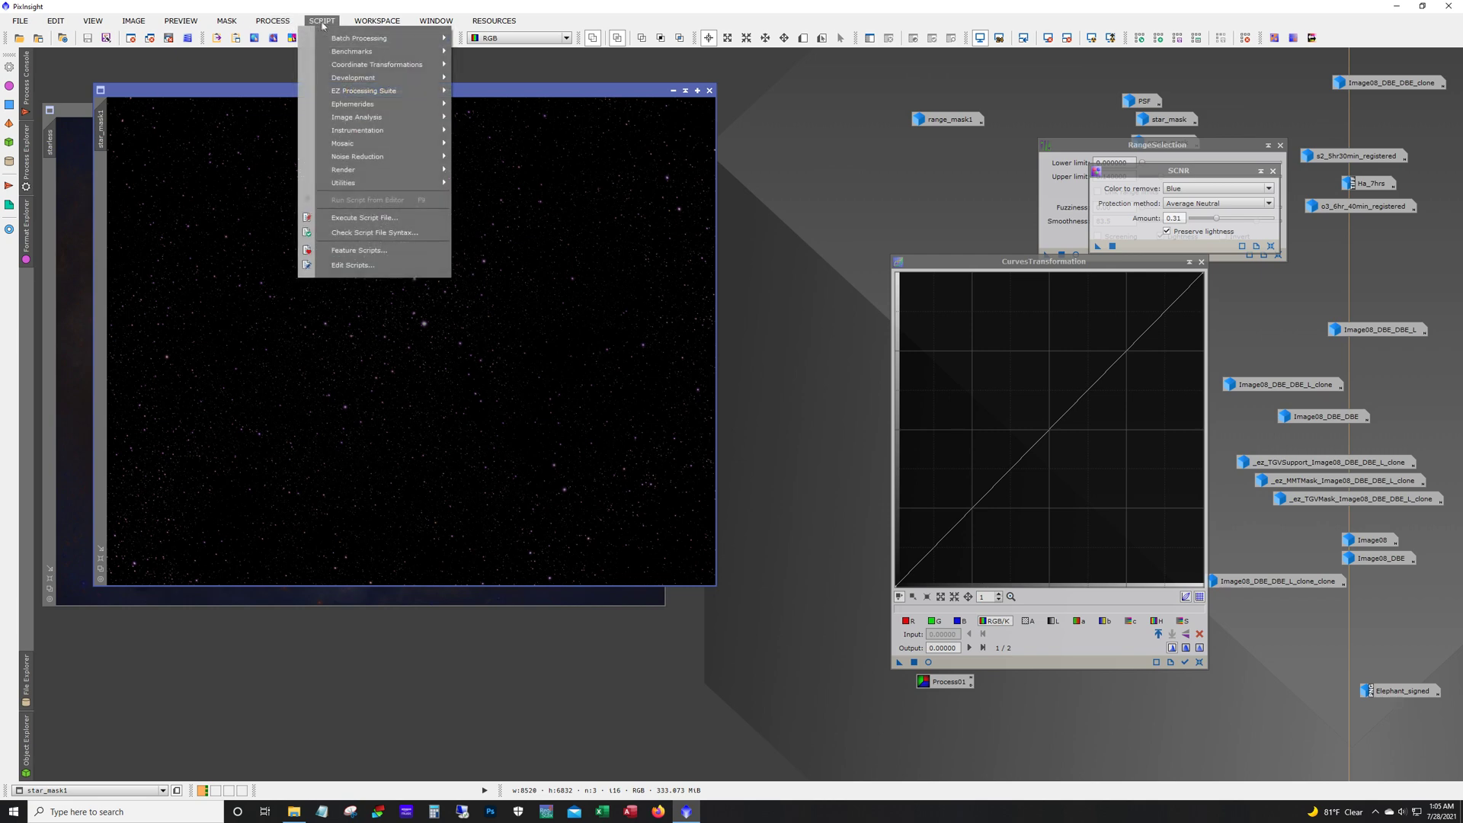
{"action": "mouse_move", "coordinate": [394, 189]}
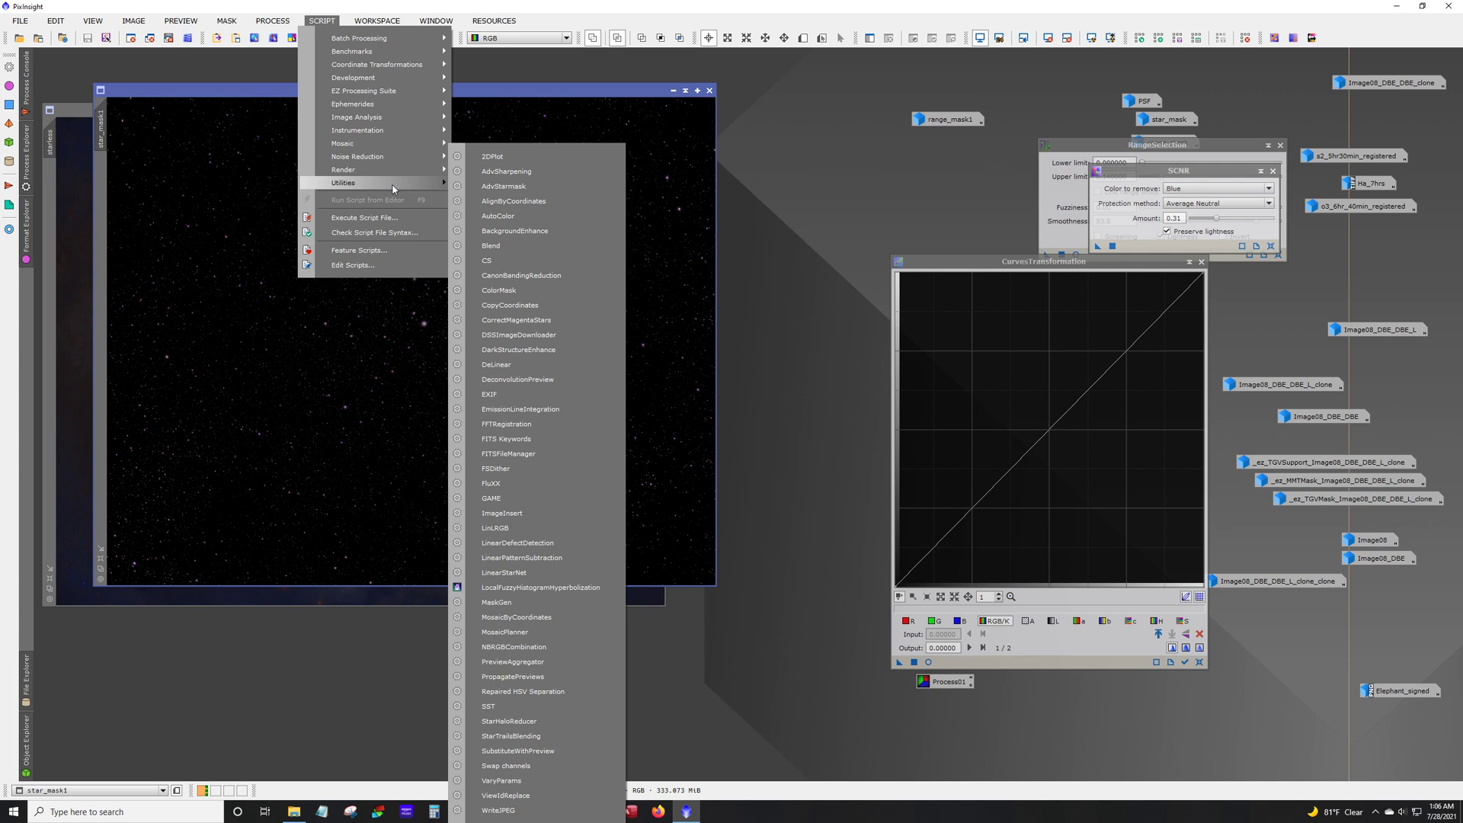
{"action": "left_click", "coordinate": [553, 326]}
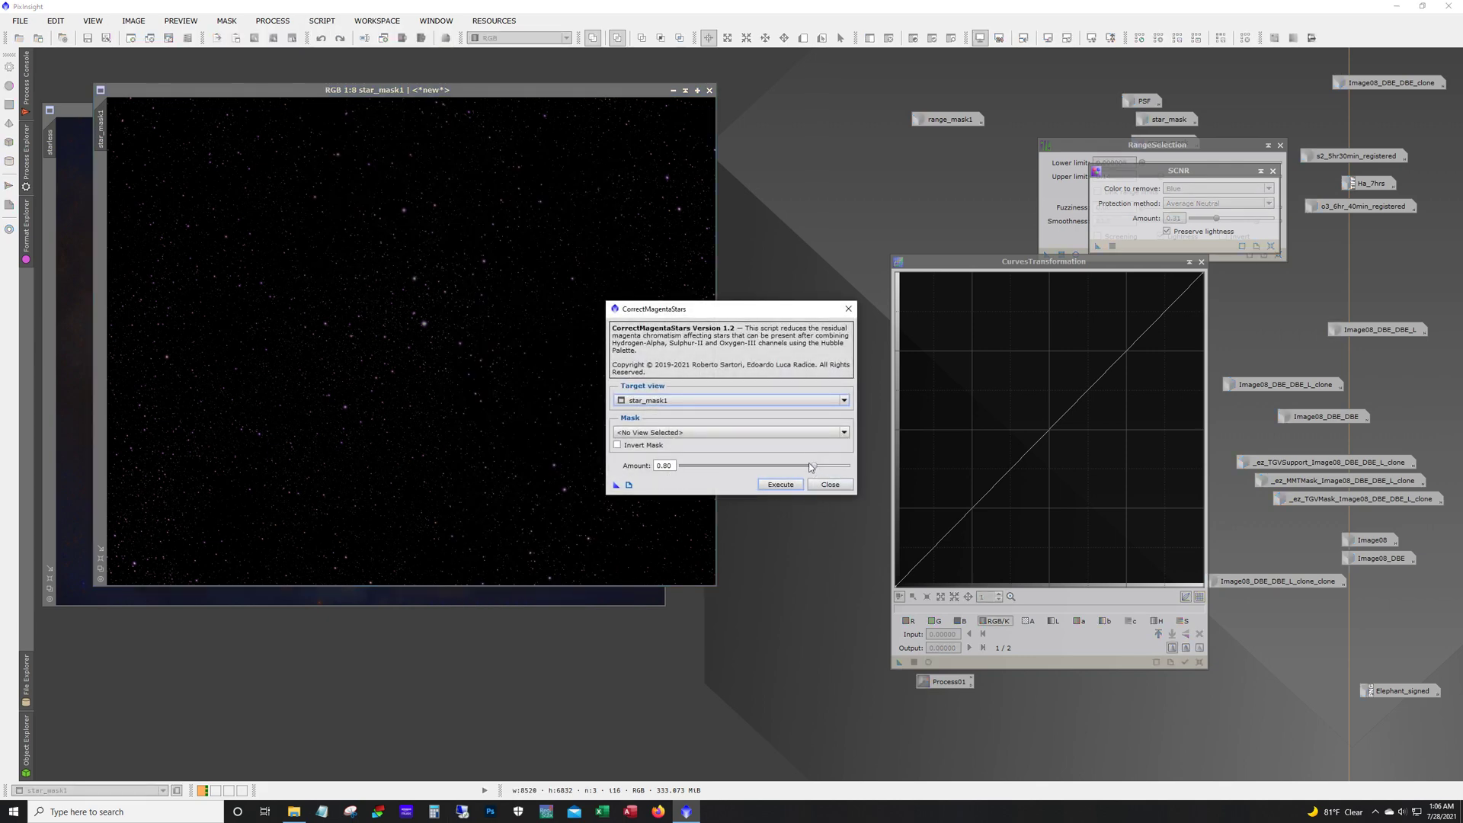
{"action": "left_click", "coordinate": [777, 485]}
{"action": "left_click", "coordinate": [830, 484]}
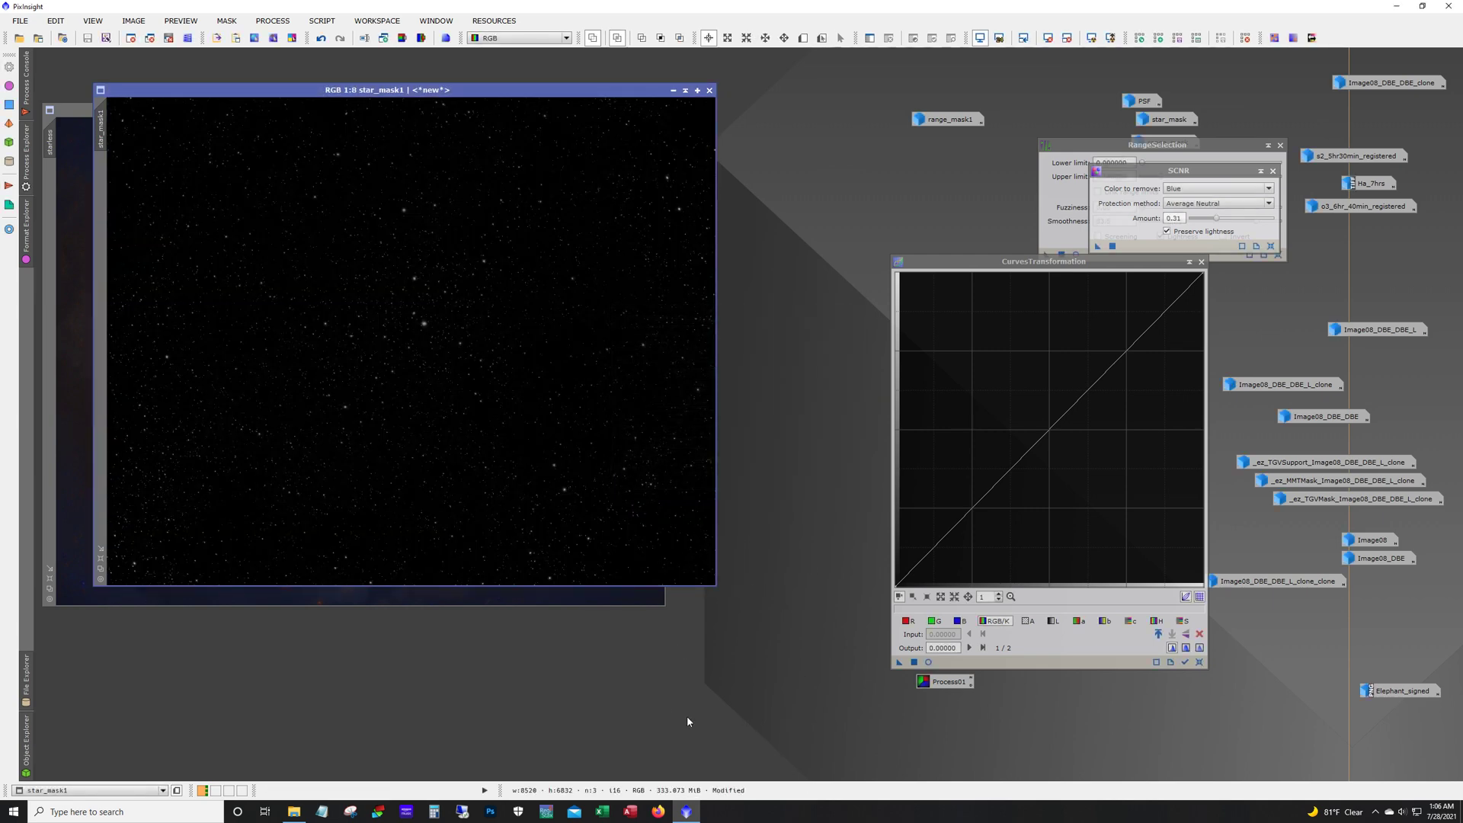
Reset SCNR to green removal with Average Neutral protection at 1.00 and apply it to star_mask1
{"action": "left_click", "coordinate": [1270, 246]}
{"action": "left_click_drag", "start_coordinate": [1153, 261], "coordinate": [1150, 307]}
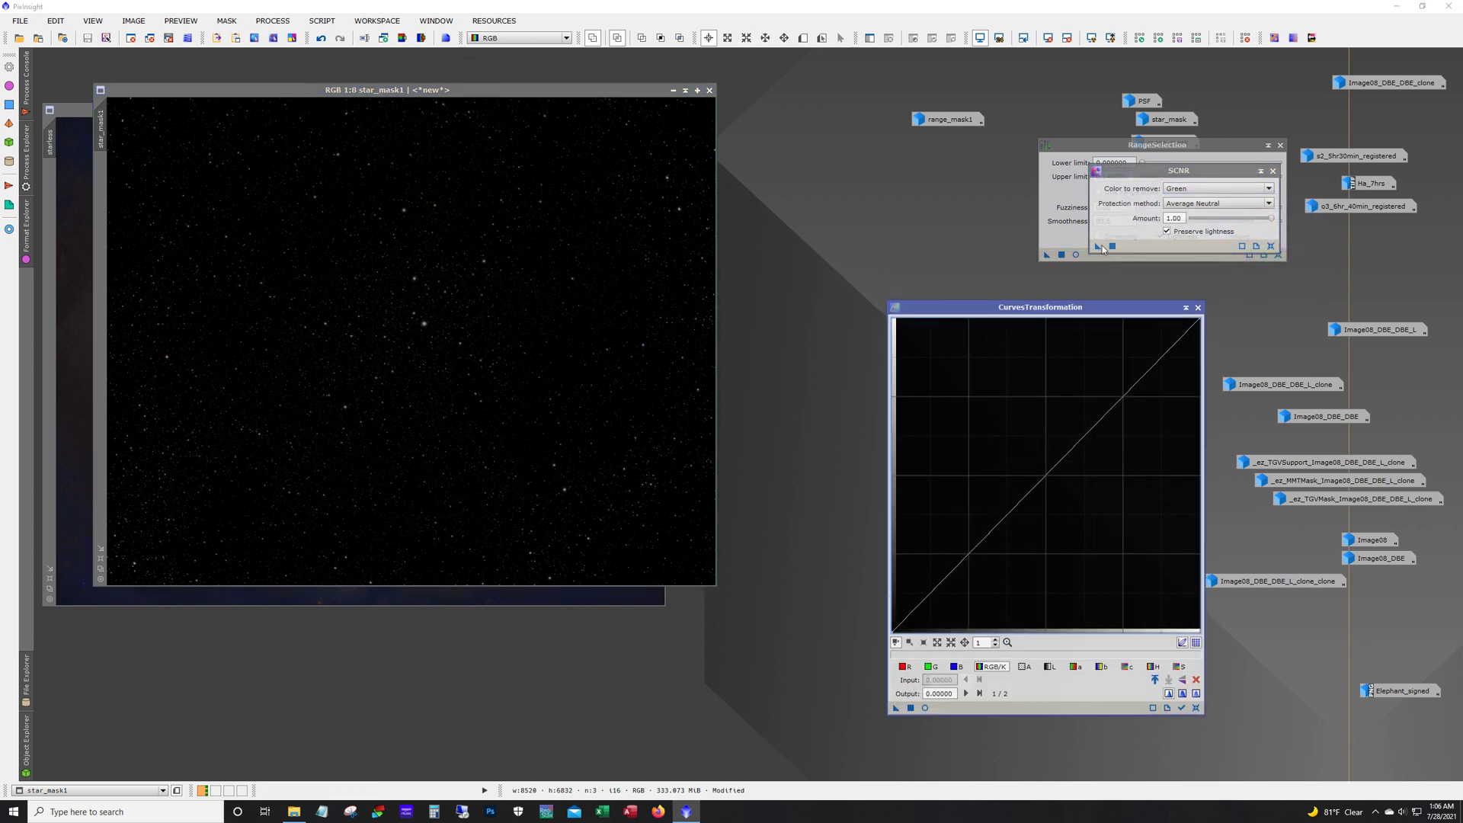
{"action": "left_click_drag", "start_coordinate": [1097, 246], "coordinate": [512, 279]}
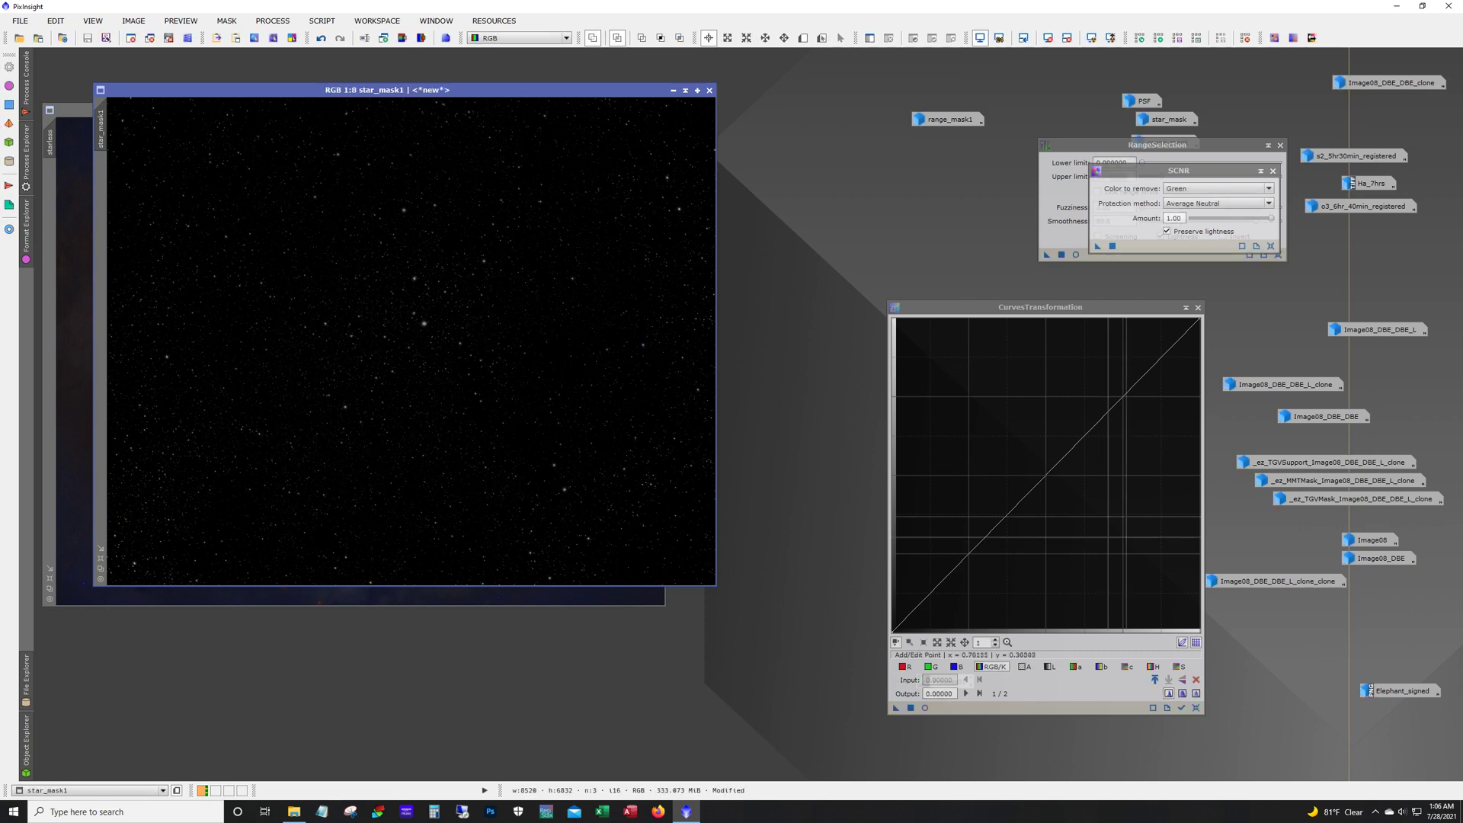
Preview star_mask1 in real time, dim the stars with an RGB/K curve point at about 0.539/0.470, apply, and reset the curve
{"action": "left_click", "coordinate": [924, 707]}
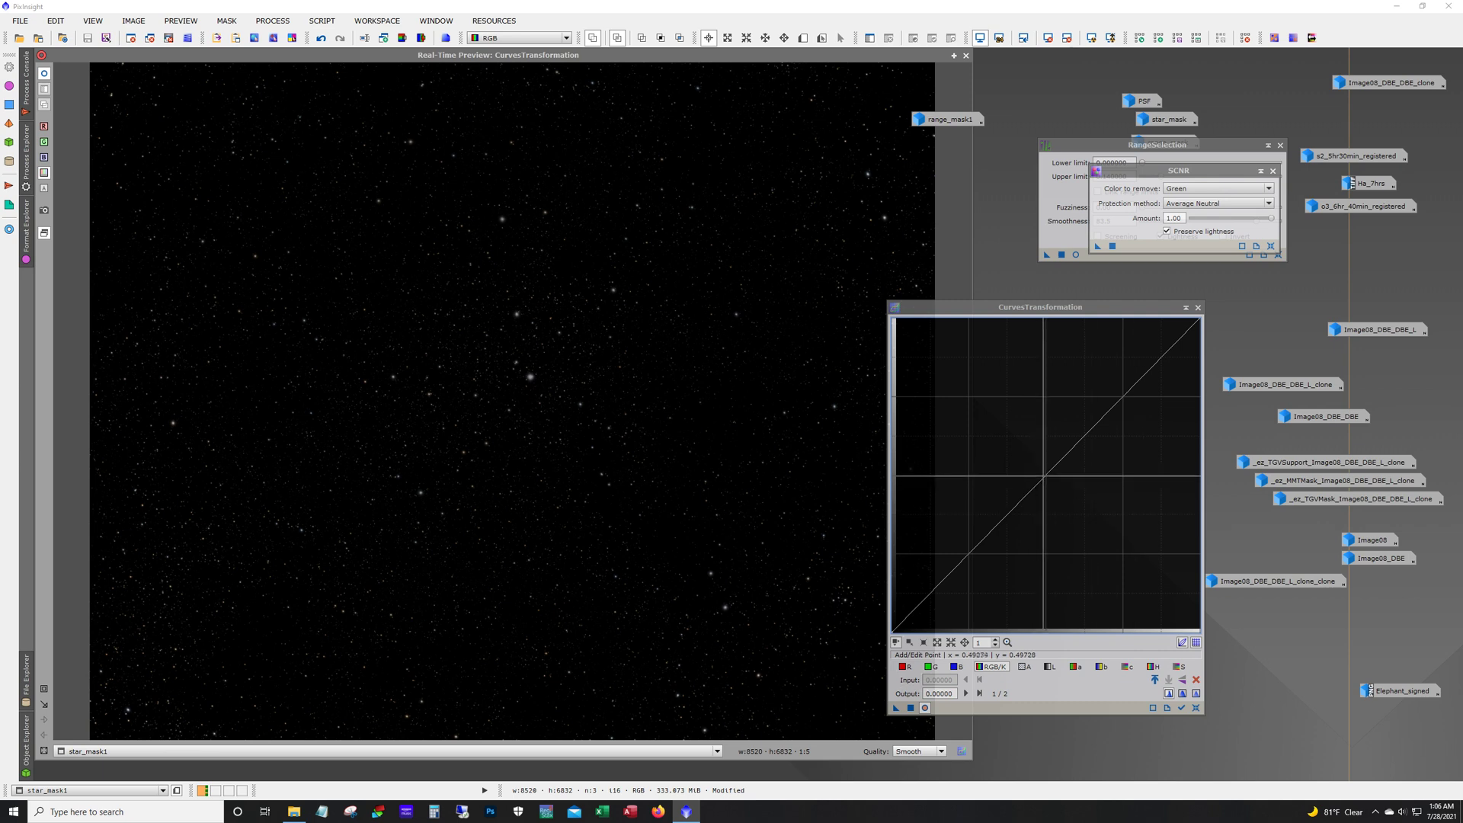
{"action": "left_click", "coordinate": [1053, 480]}
{"action": "left_click_drag", "start_coordinate": [1053, 480], "coordinate": [1057, 484]}
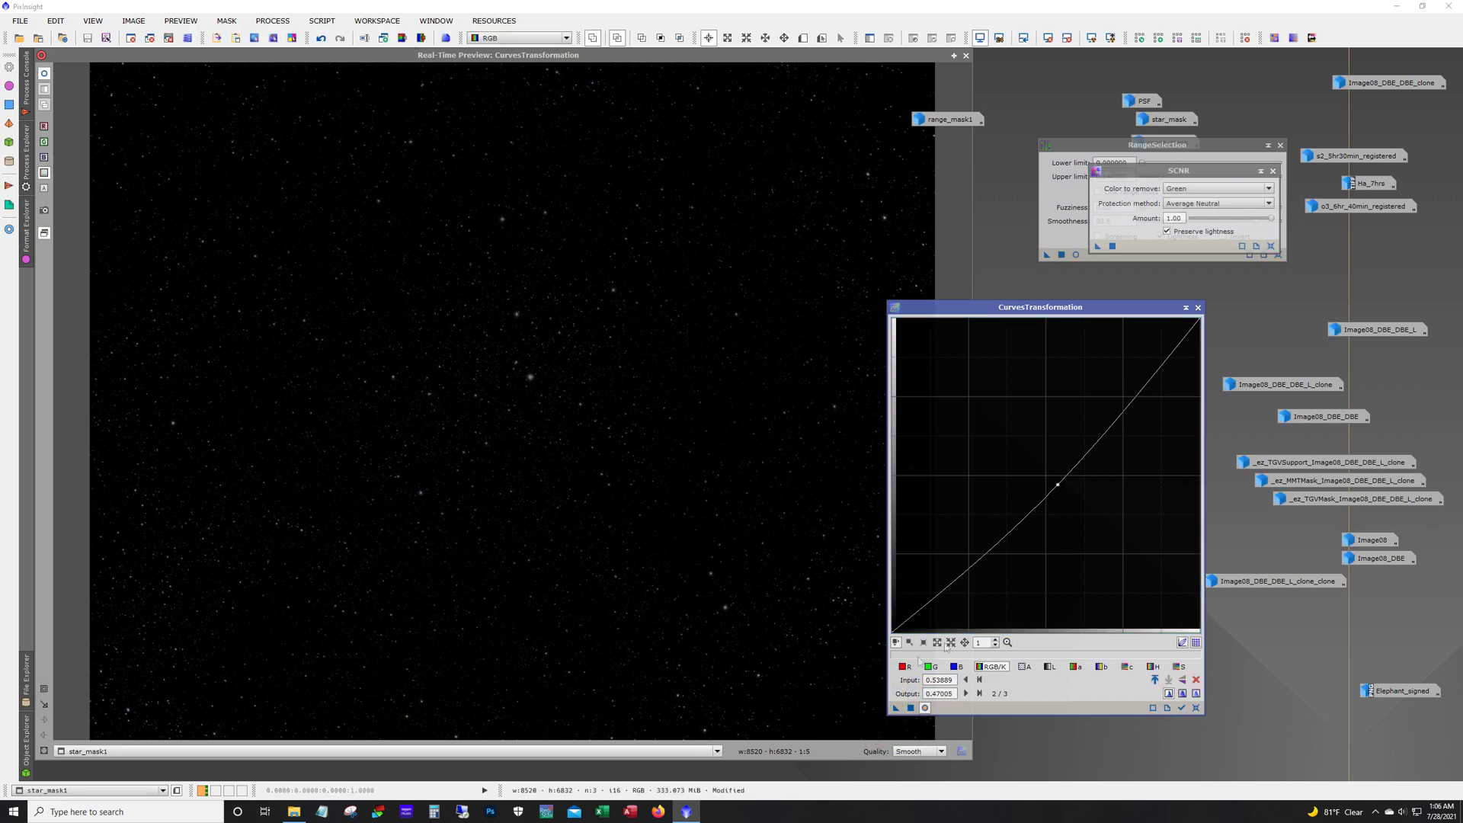
{"action": "left_click", "coordinate": [1196, 708]}
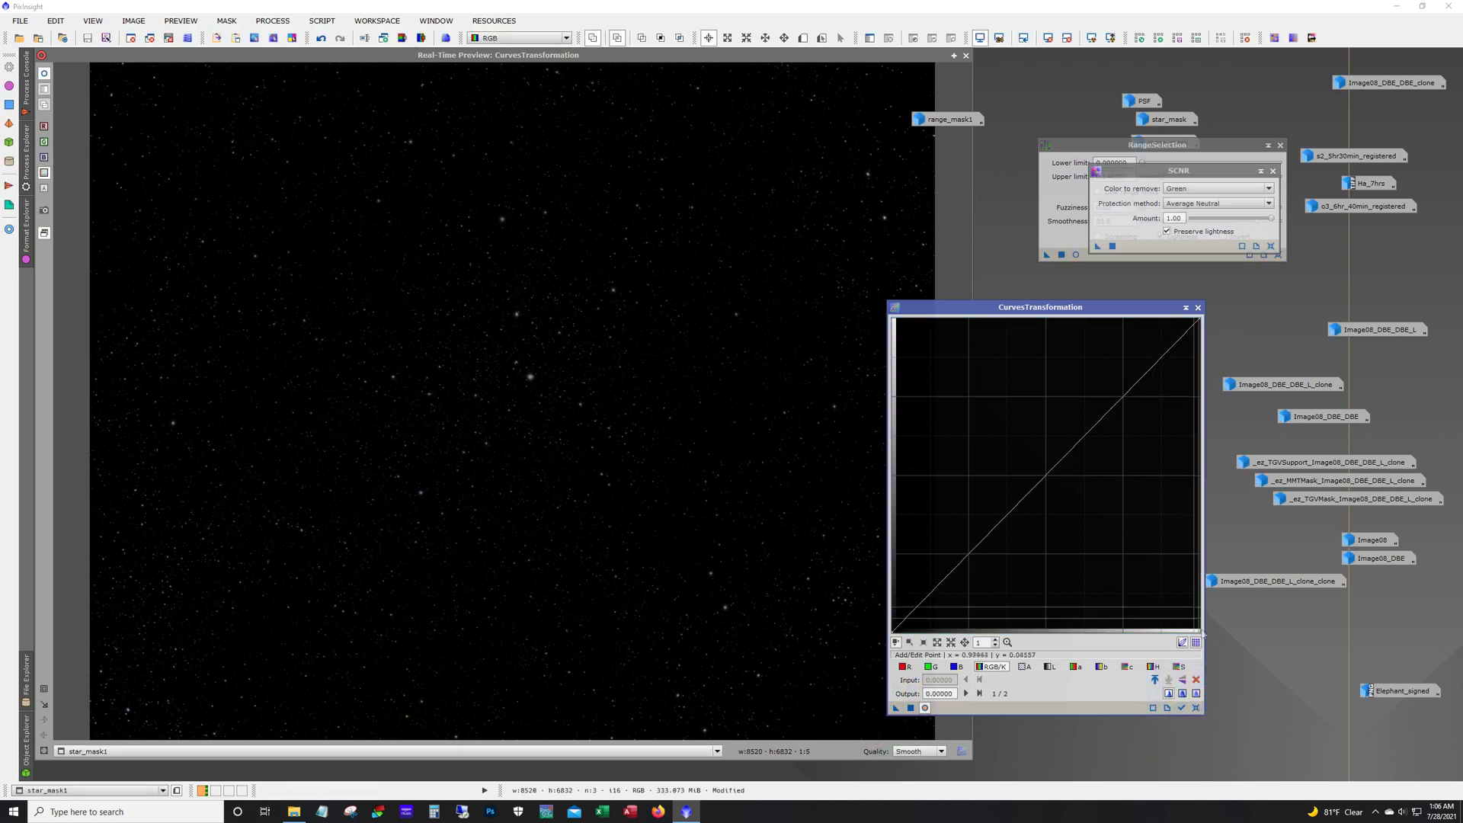
Boost star colour with a saturation curve point at about 0.274/0.574, apply it repeatedly, and reset the curve
{"action": "left_click", "coordinate": [1179, 667]}
{"action": "left_click_drag", "start_coordinate": [975, 544], "coordinate": [976, 451]}
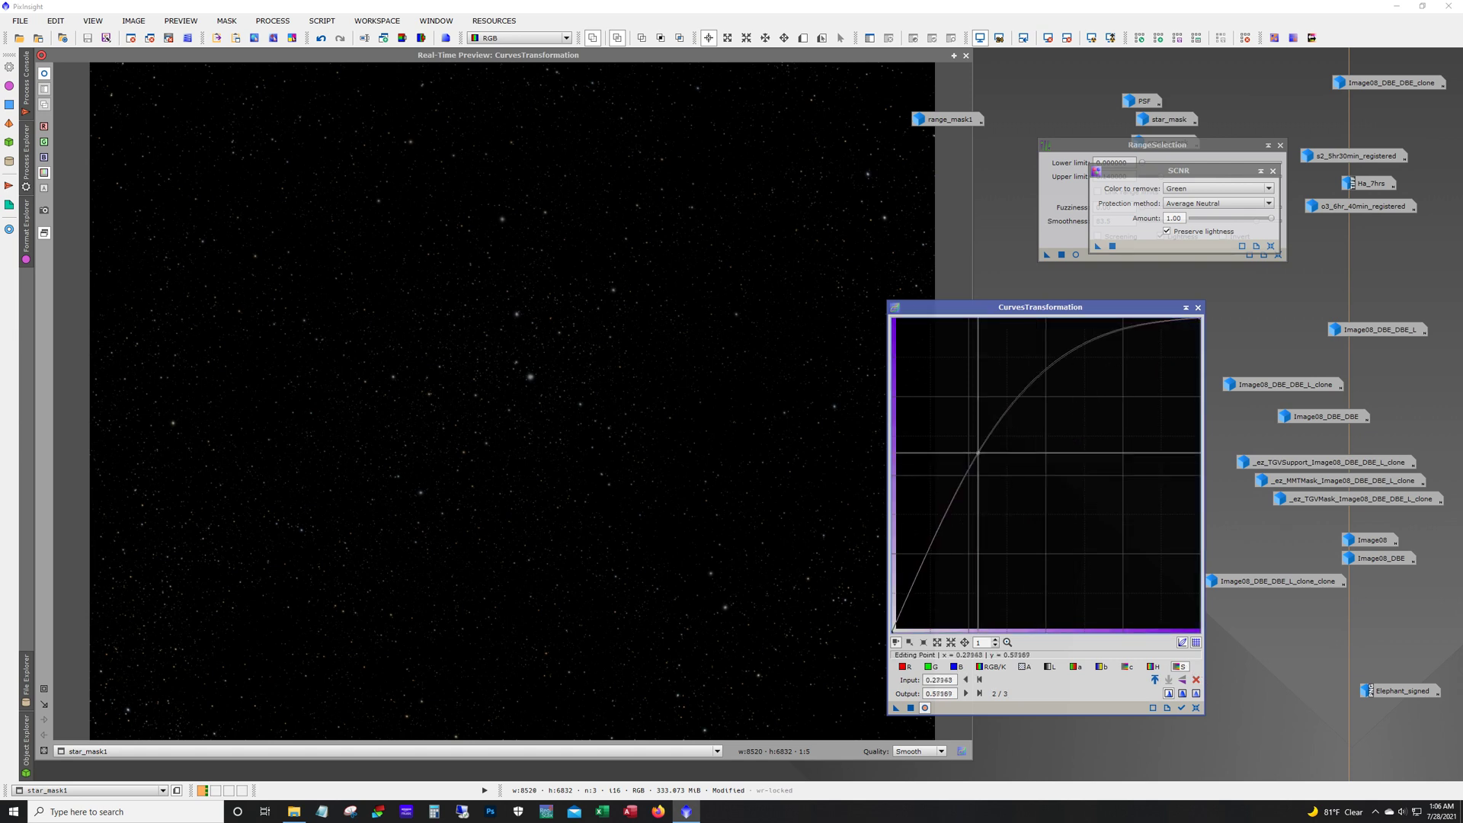
{"action": "left_click", "coordinate": [911, 707]}
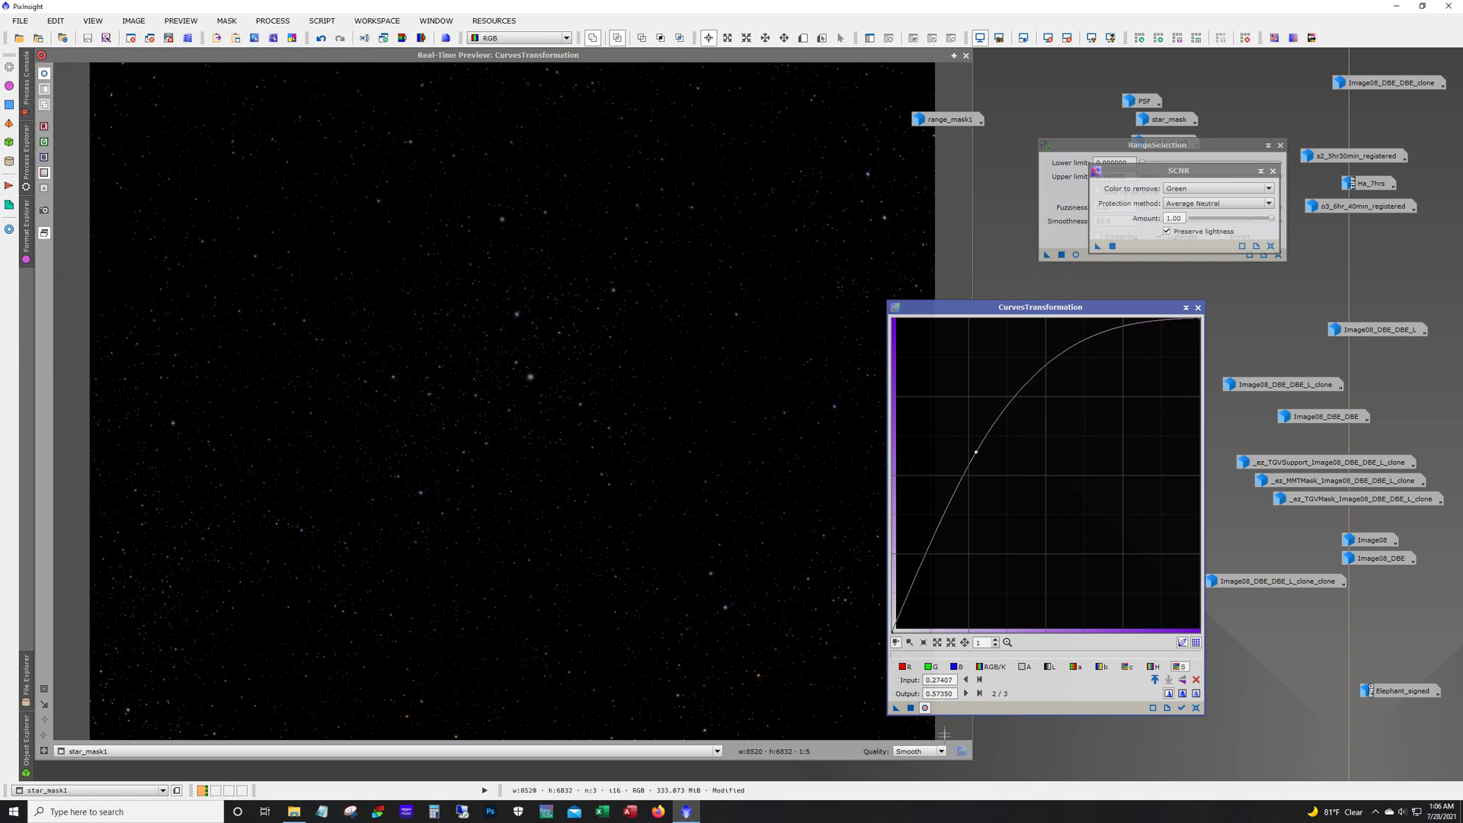
{"action": "left_click", "coordinate": [910, 708]}
{"action": "left_click", "coordinate": [911, 707]}
{"action": "left_click", "coordinate": [1195, 708]}
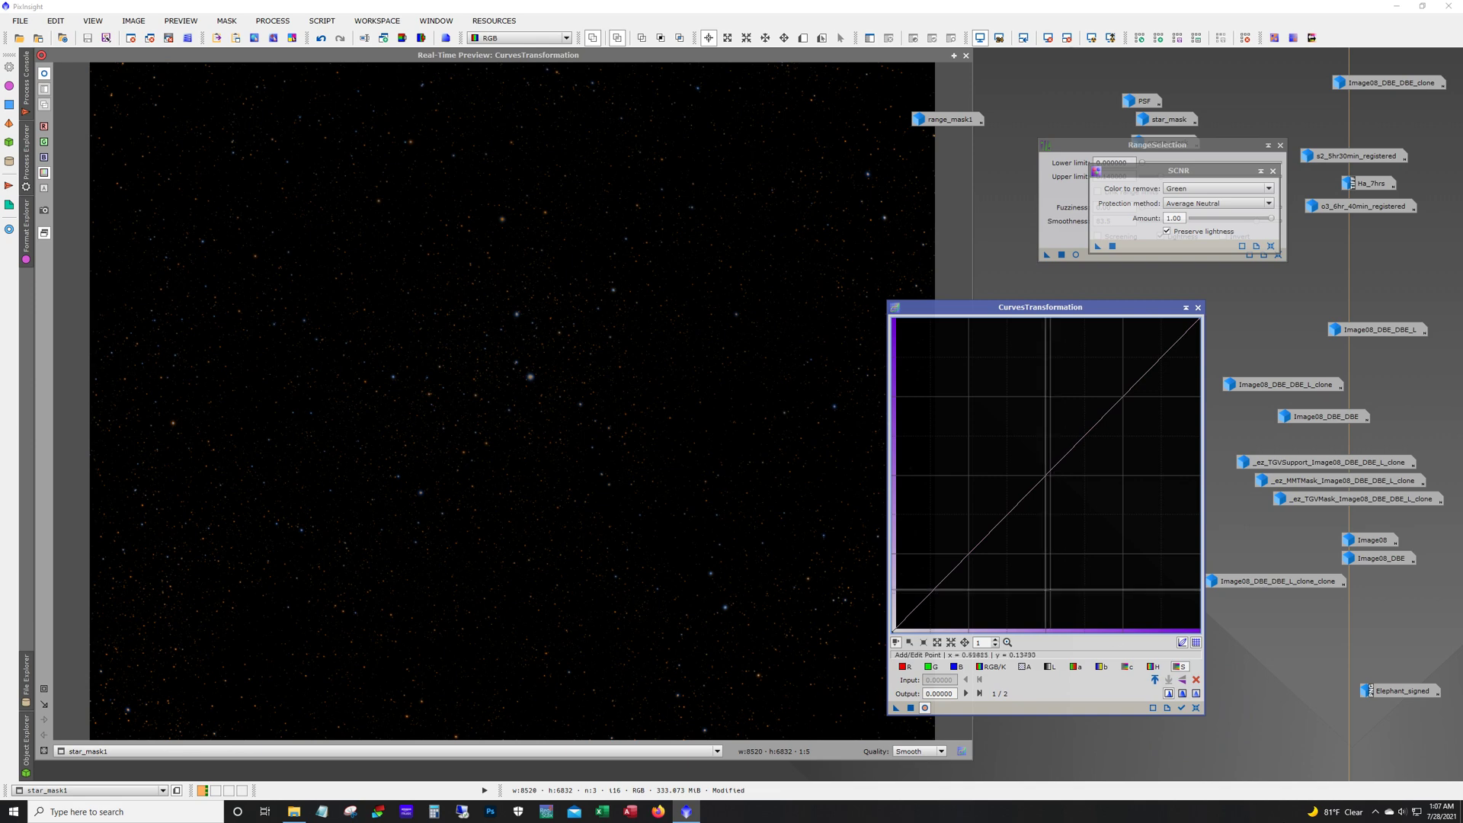
Slightly lower the midpoint of the red curve, apply it to star_mask1, and reset the curve
{"action": "left_click", "coordinate": [903, 667]}
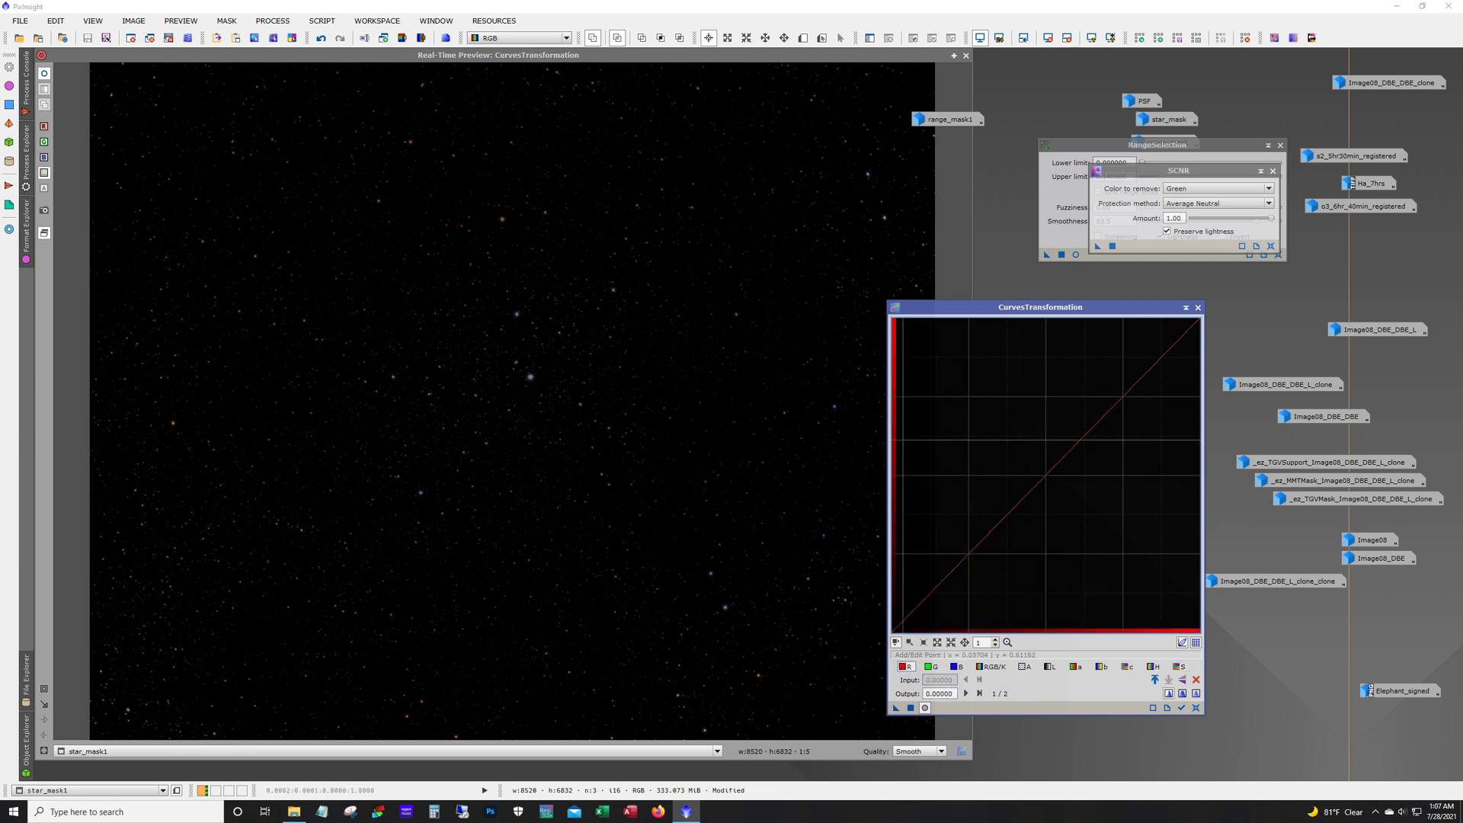
{"action": "left_click", "coordinate": [1048, 479]}
{"action": "left_click_drag", "start_coordinate": [1048, 479], "coordinate": [1051, 483]}
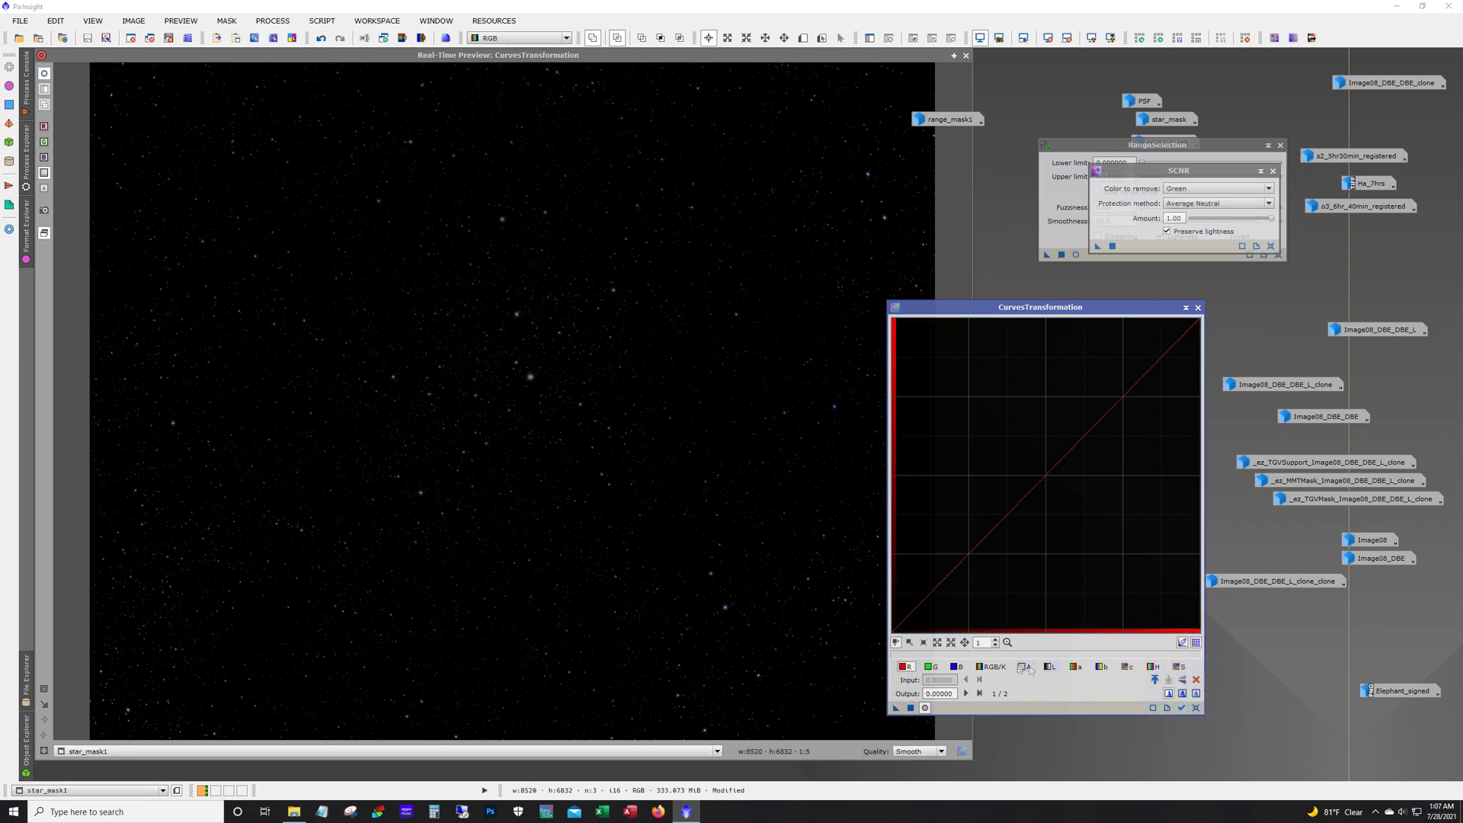
Raise the blue curve with a point at about 0.472/0.505, apply, reset the curve, and close the real-time preview
{"action": "left_click", "coordinate": [955, 667]}
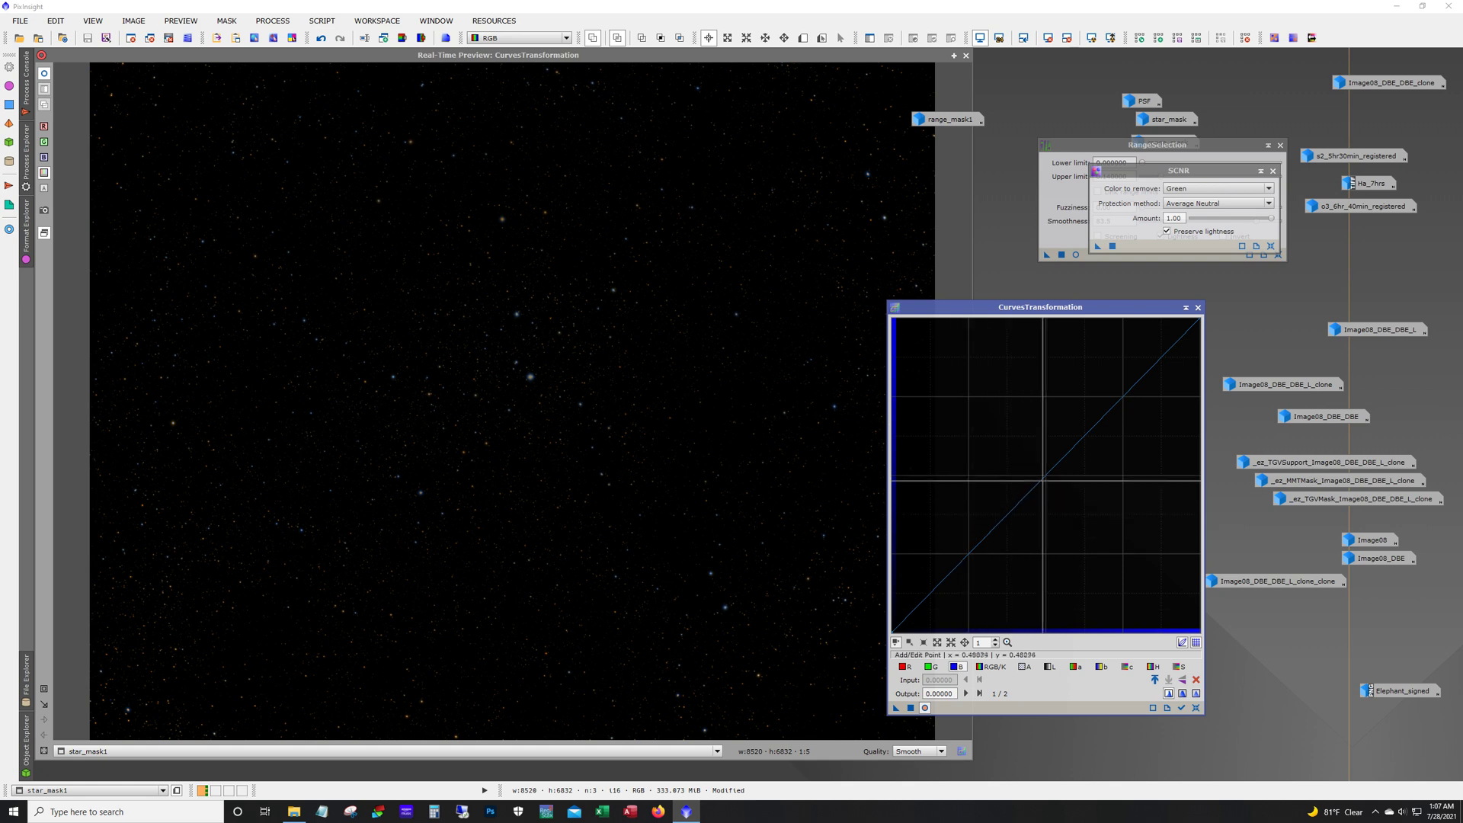
{"action": "left_click", "coordinate": [1041, 478]}
{"action": "left_click_drag", "start_coordinate": [1041, 477], "coordinate": [1036, 474]}
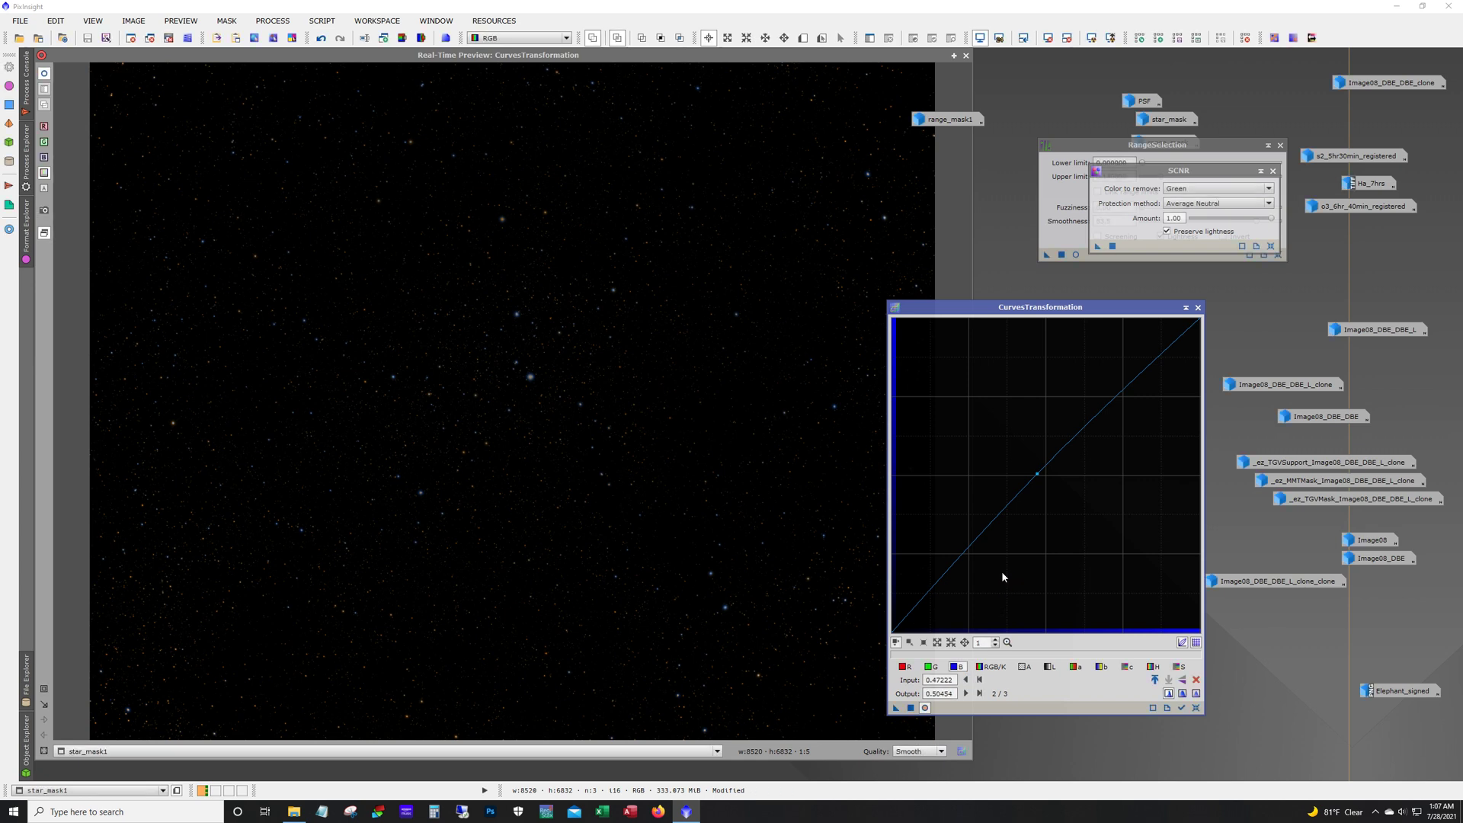
{"action": "left_click", "coordinate": [1195, 707]}
{"action": "left_click", "coordinate": [966, 59]}
{"action": "left_click_drag", "start_coordinate": [343, 95], "coordinate": [408, 117]}
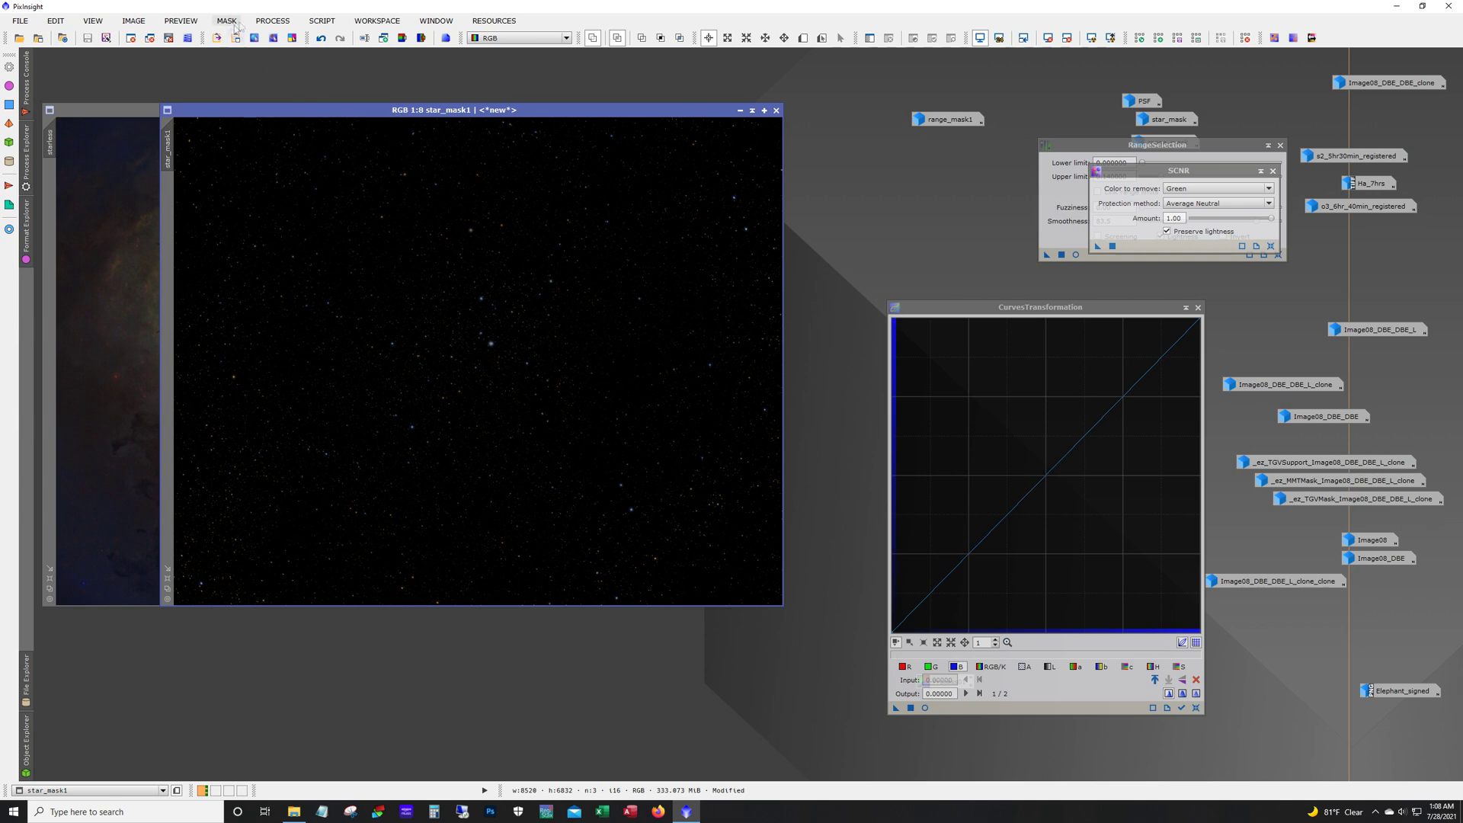
Build the PixelMath expression starless+star_mask1 from the open images
{"action": "left_click", "coordinate": [281, 23]}
{"action": "mouse_move", "coordinate": [381, 459]}
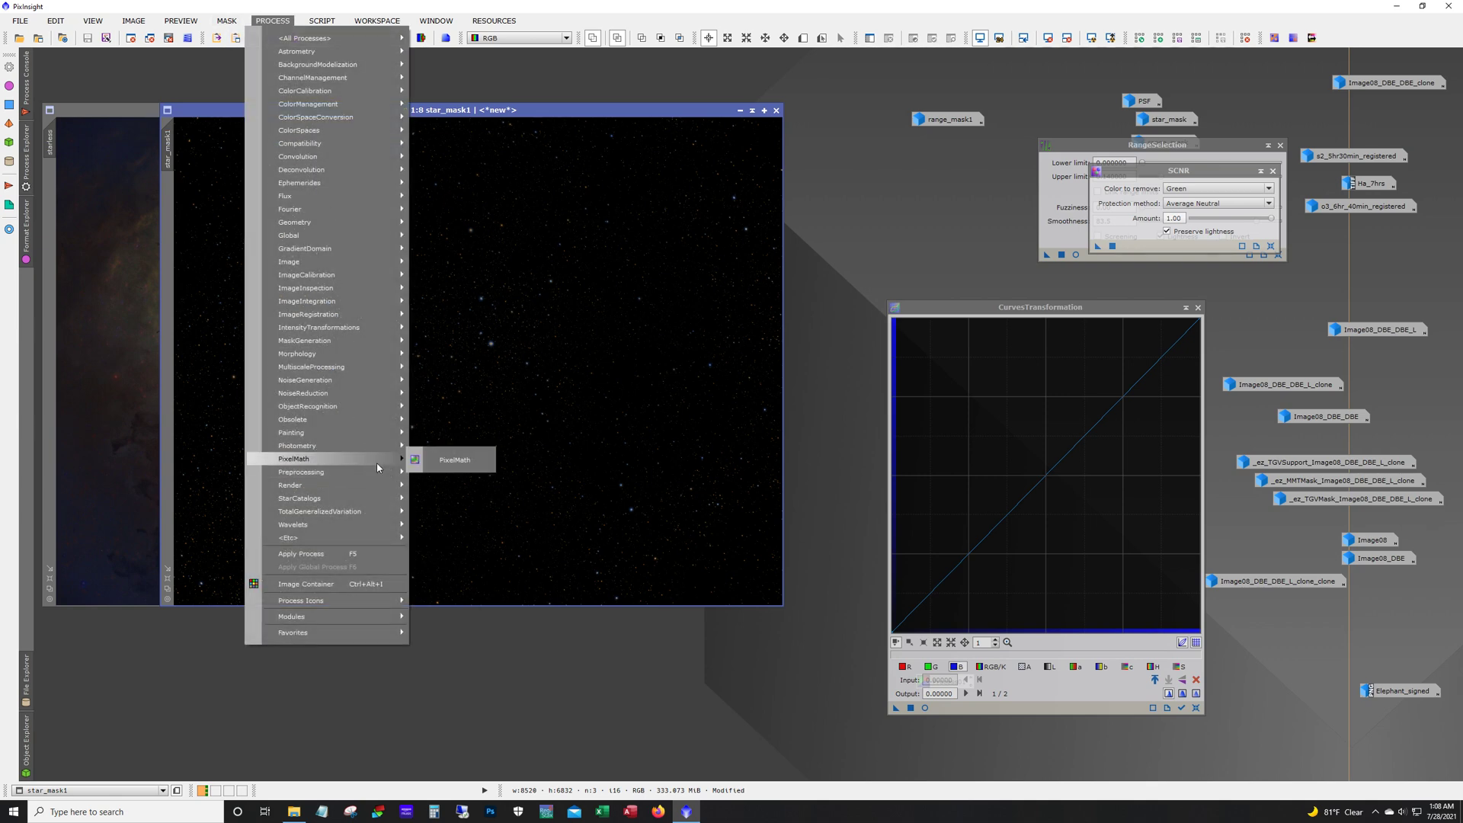
{"action": "left_click", "coordinate": [484, 471]}
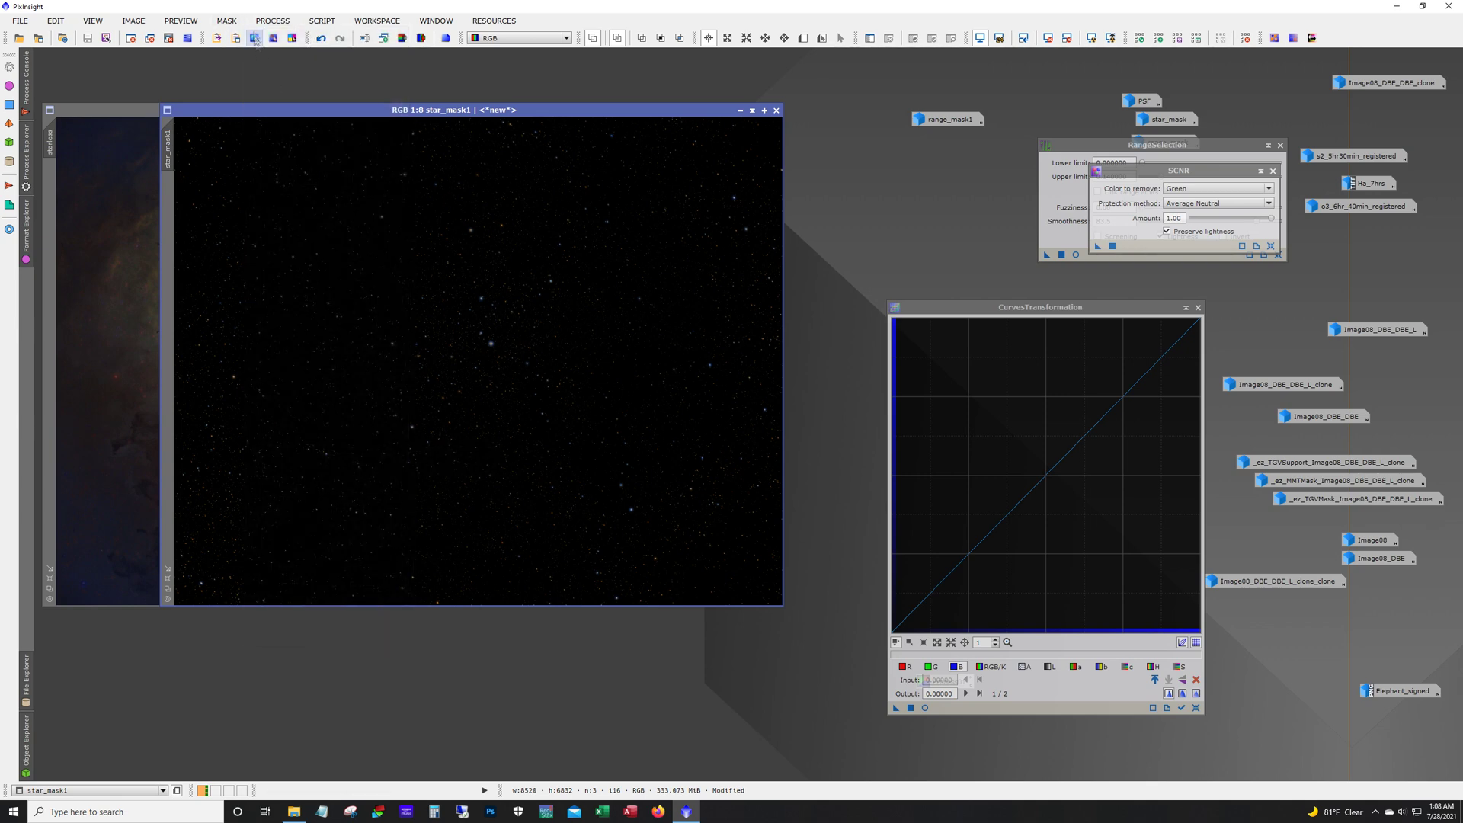
{"action": "left_click", "coordinate": [272, 20]}
{"action": "mouse_move", "coordinate": [337, 456]}
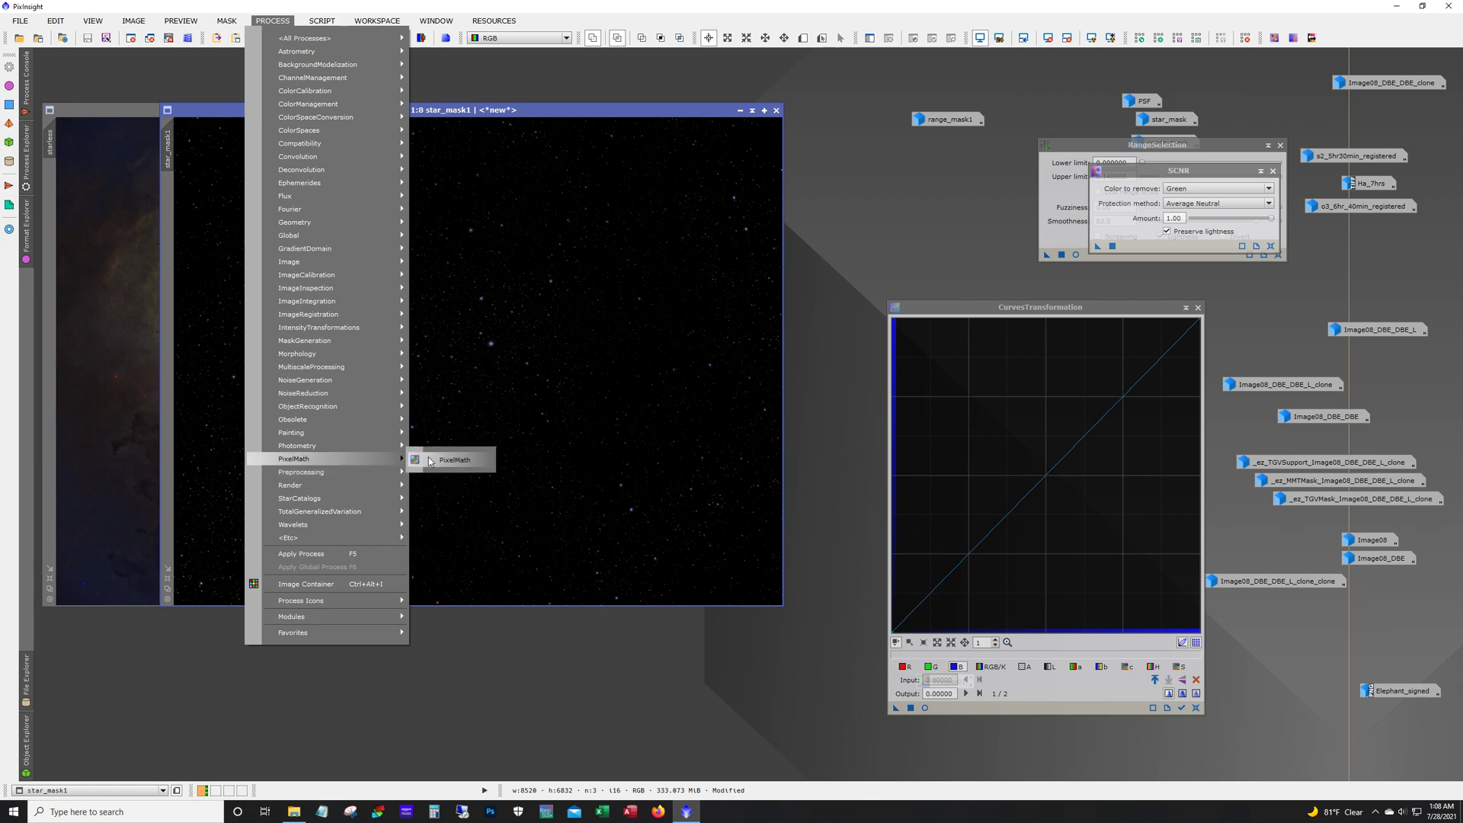
{"action": "left_click", "coordinate": [428, 458]}
{"action": "left_click", "coordinate": [781, 554]}
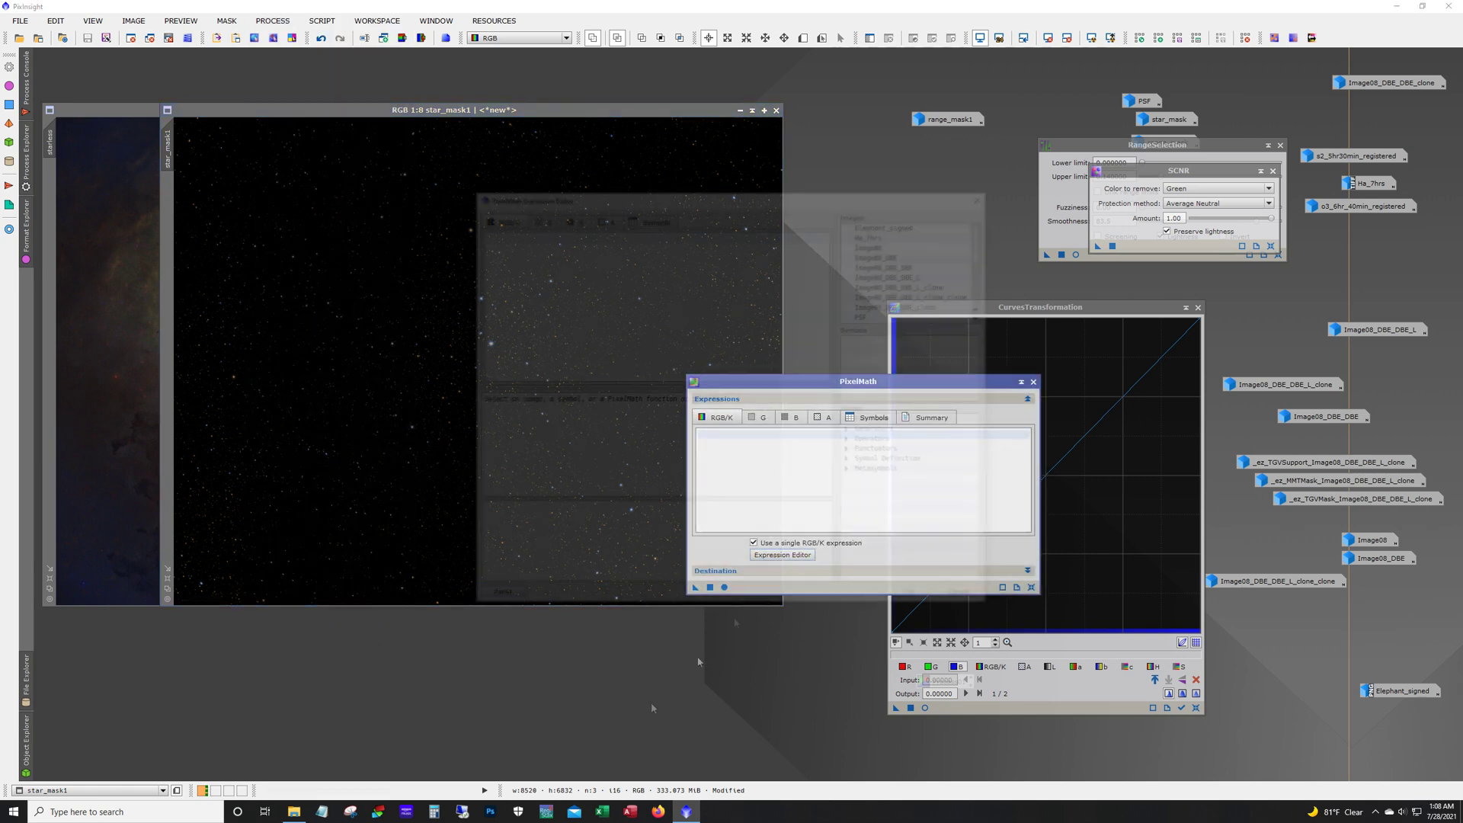
{"action": "scroll", "coordinate": [883, 276], "scroll_direction": "down", "scroll_amount": 5}
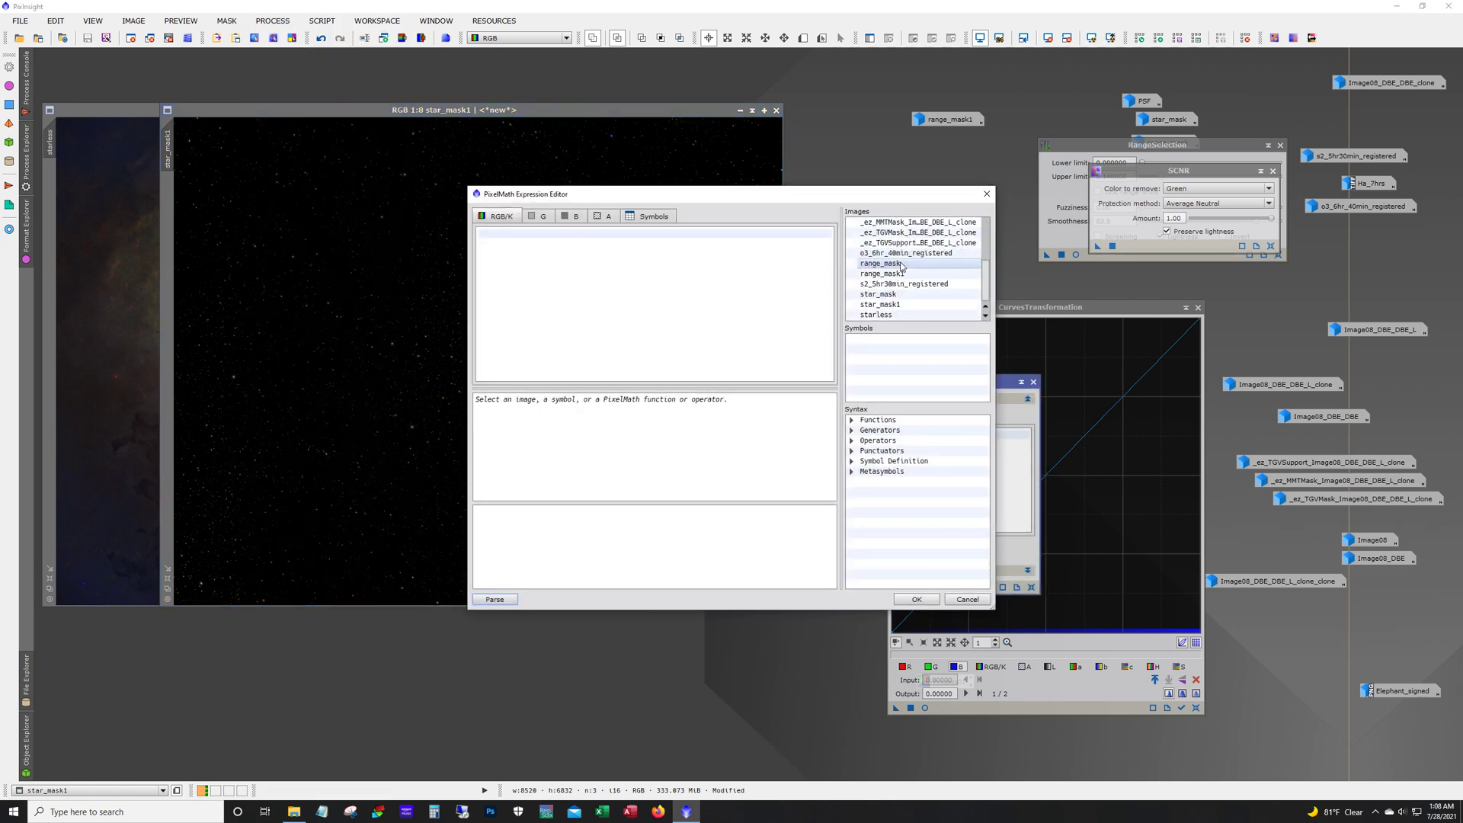
{"action": "double_click", "coordinate": [916, 314]}
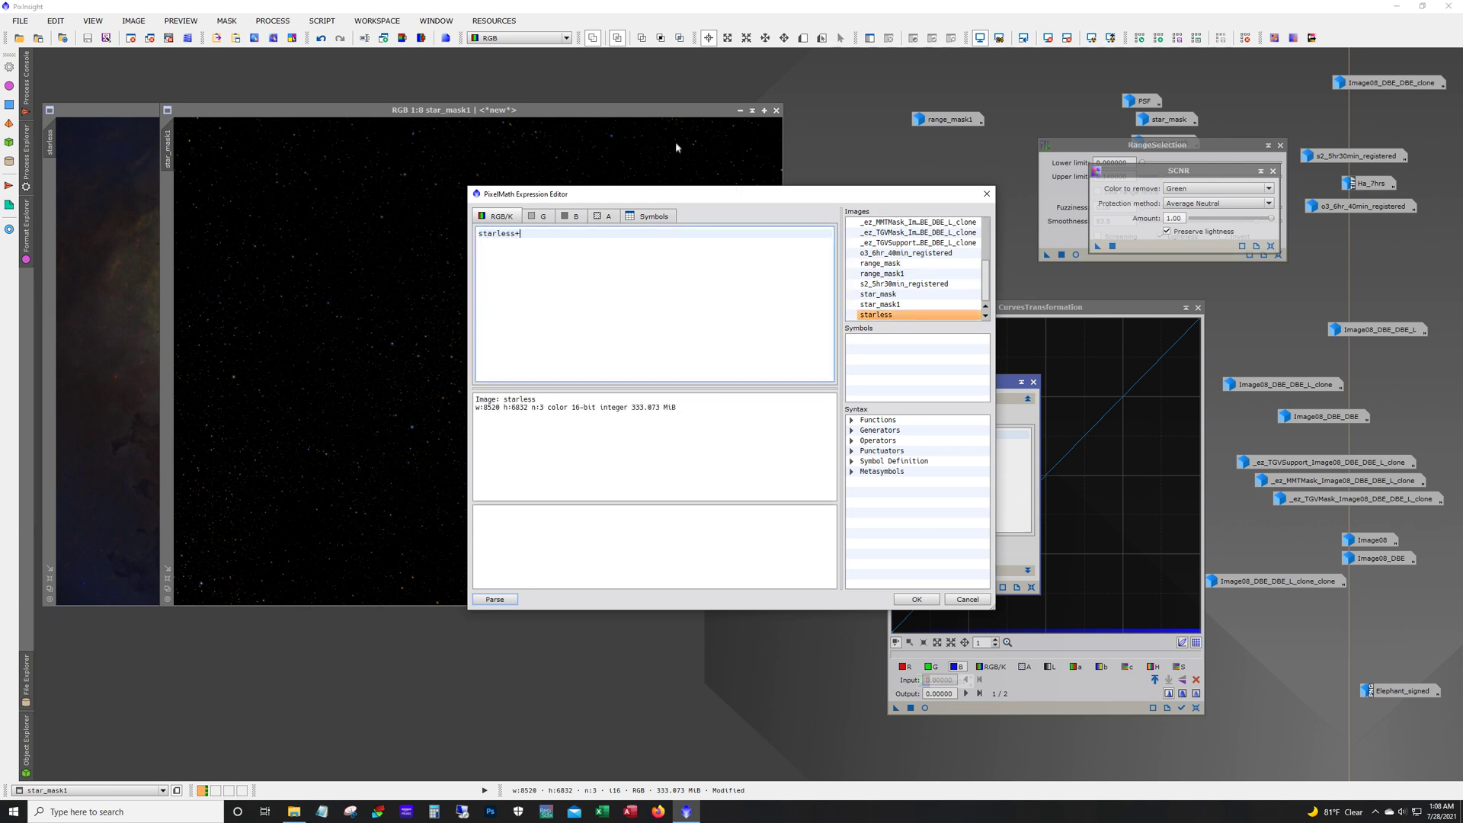
{"action": "double_click", "coordinate": [902, 305]}
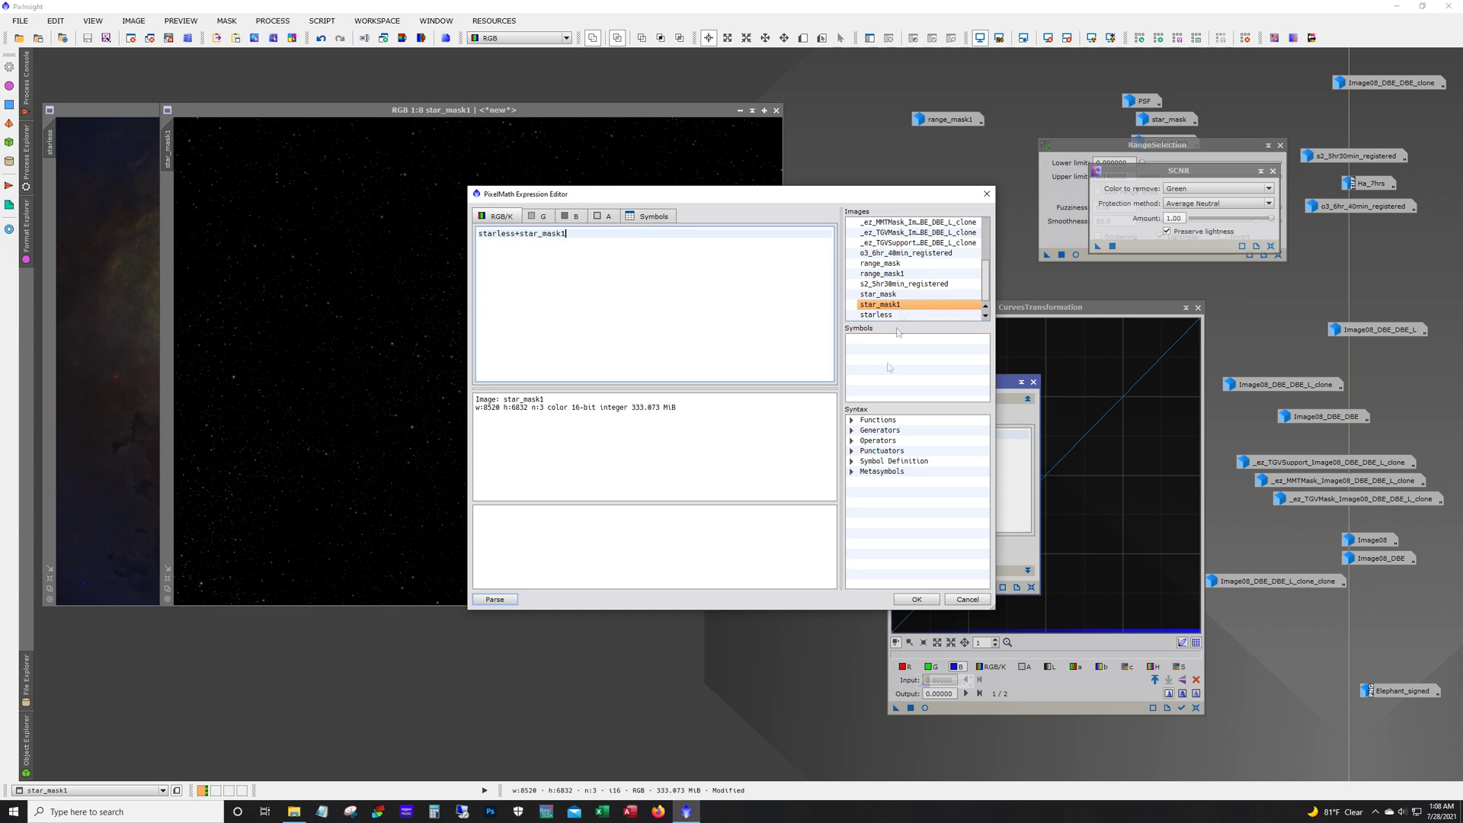
{"action": "left_click", "coordinate": [898, 601]}
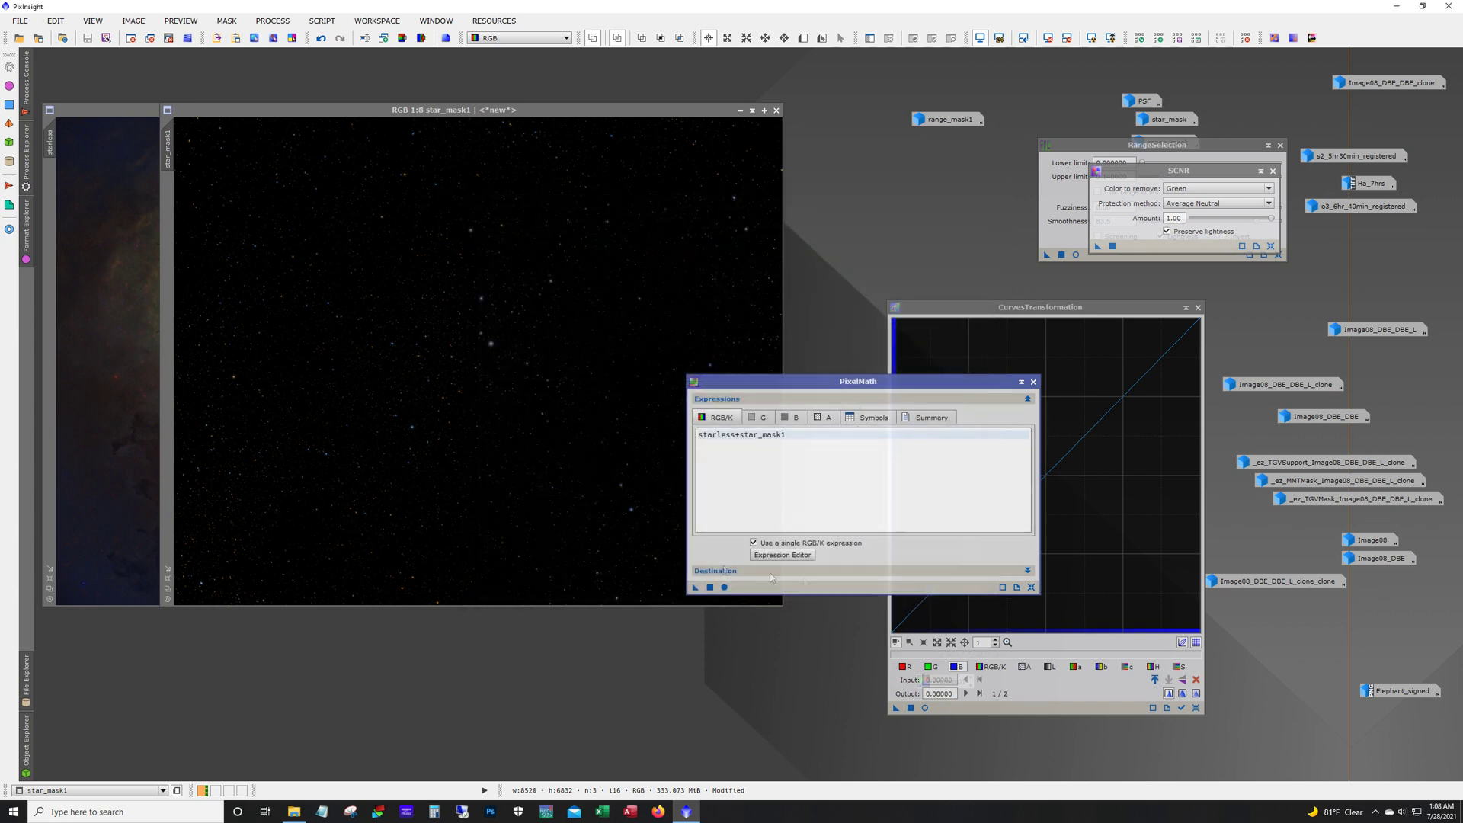
Set PixelMath to create a new RGB Color image, run it, and place the combined image over the starless window
{"action": "left_click", "coordinate": [721, 574]}
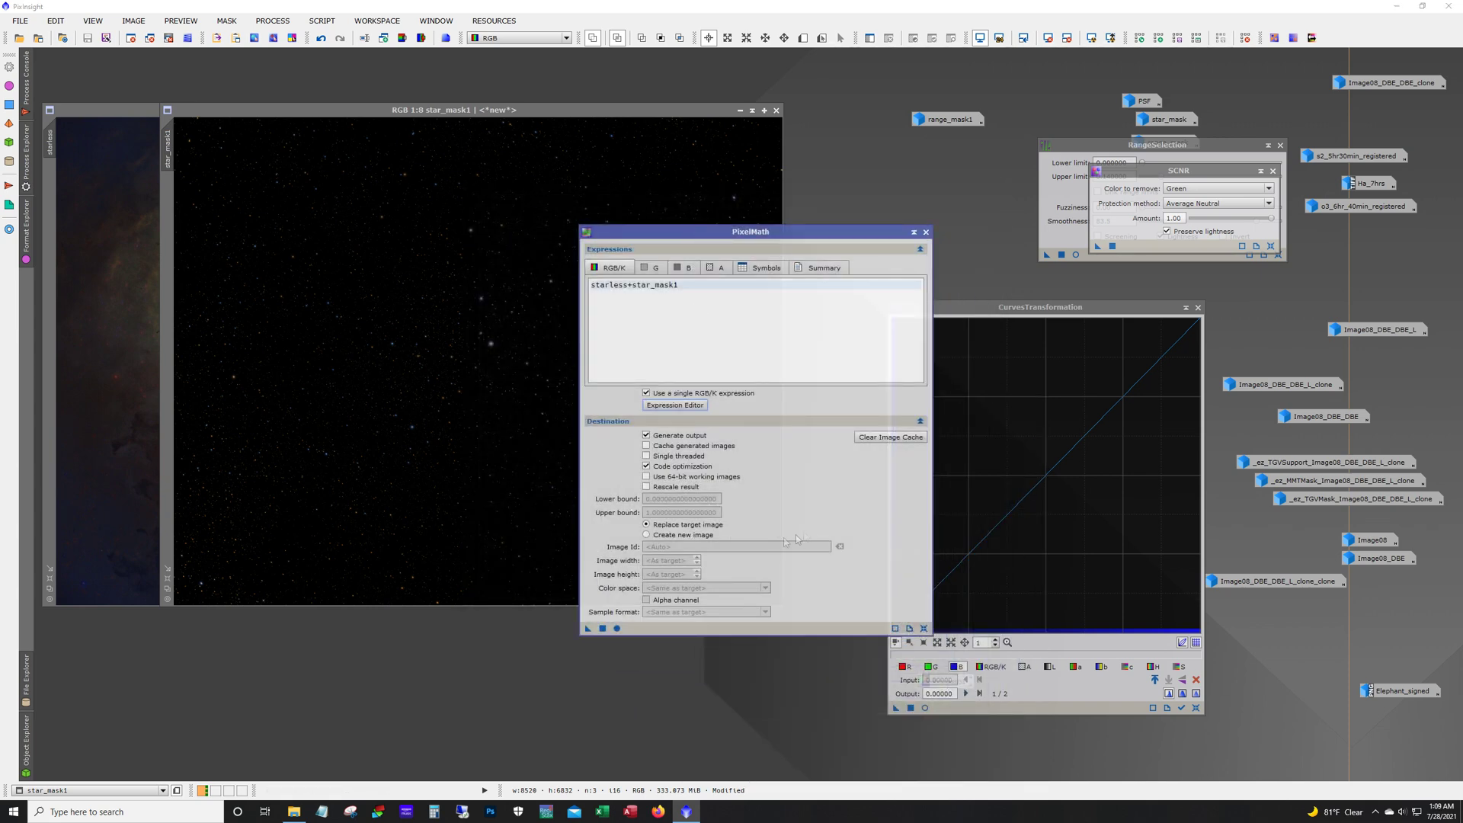
{"action": "left_click", "coordinate": [649, 535]}
{"action": "left_click", "coordinate": [680, 588]}
{"action": "left_click", "coordinate": [686, 603]}
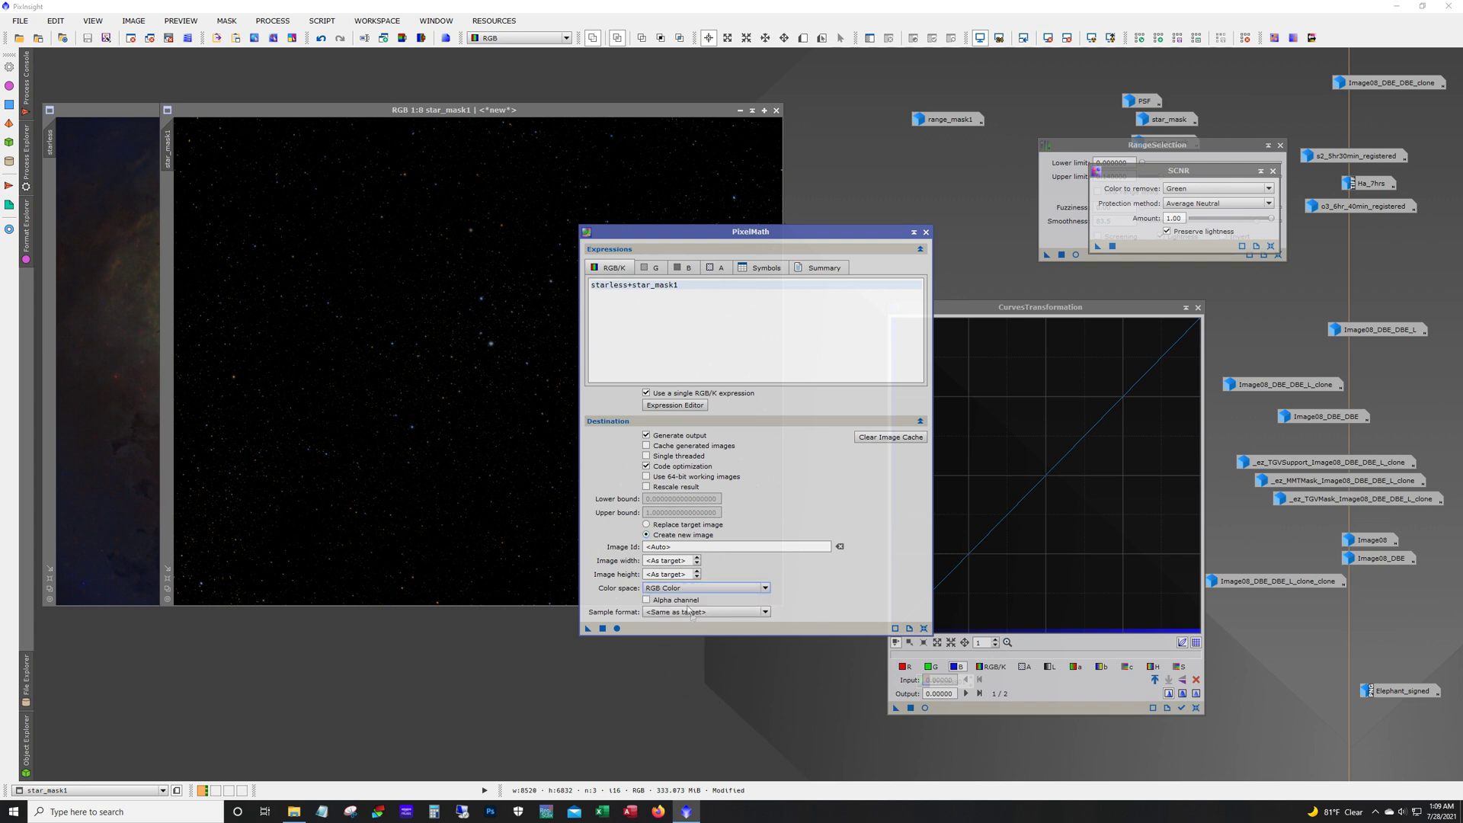
{"action": "left_click", "coordinate": [602, 629]}
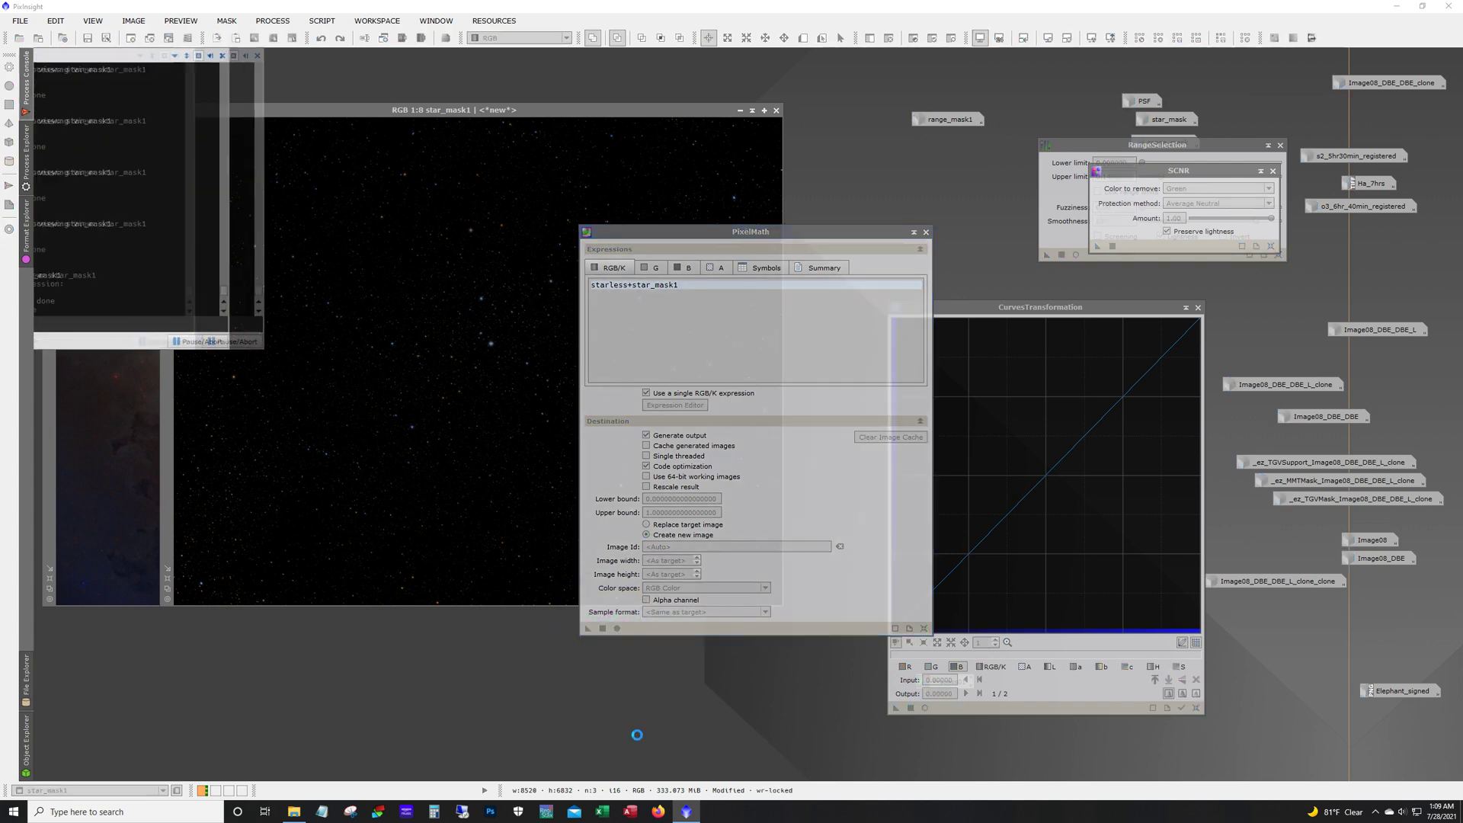
{"action": "left_click_drag", "start_coordinate": [780, 68], "coordinate": [277, 74]}
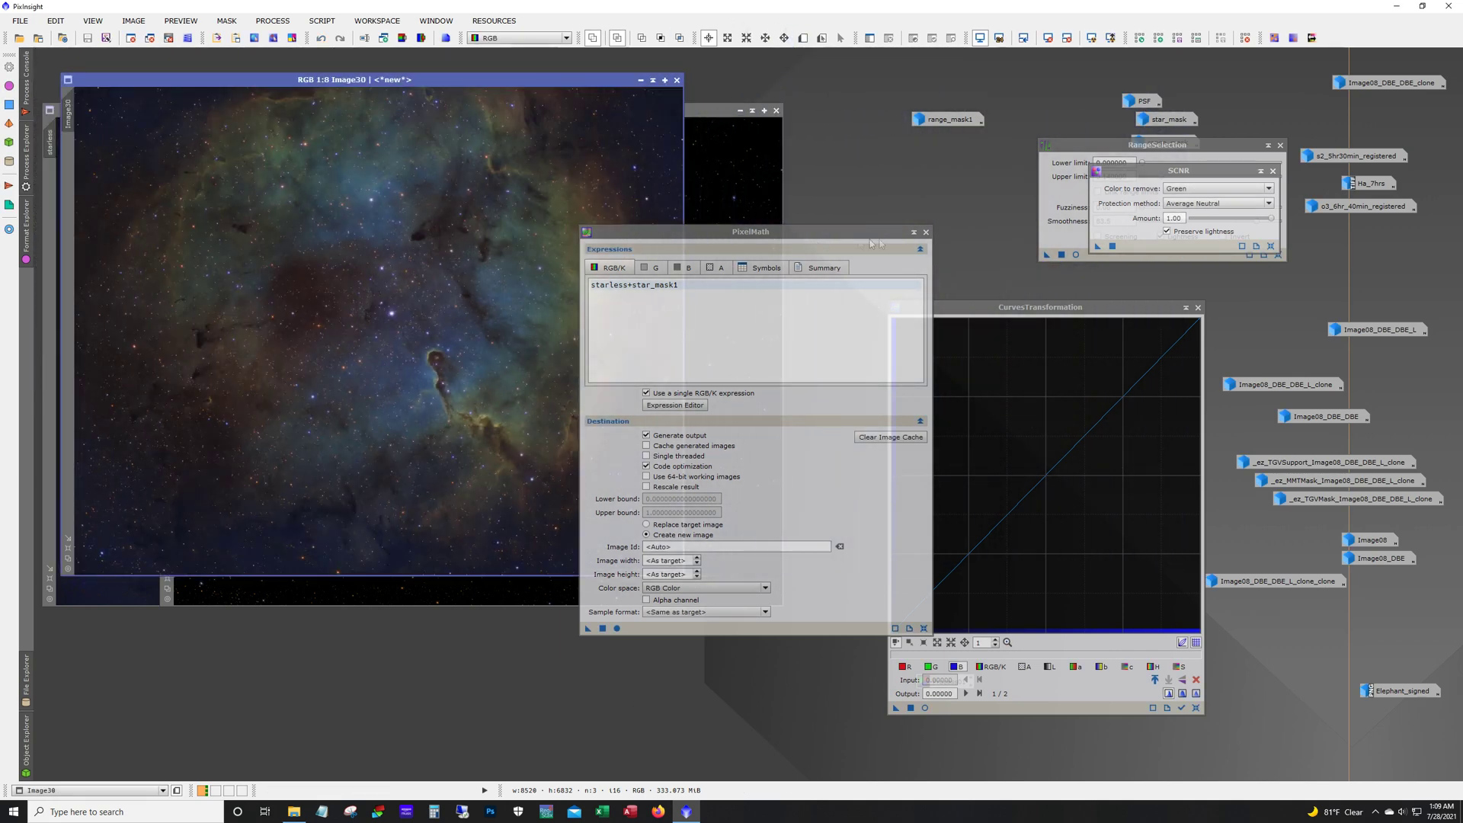
Close the PixelMath, CurvesTransformation, SCNR and RangeSelection process windows
{"action": "left_click", "coordinate": [926, 232]}
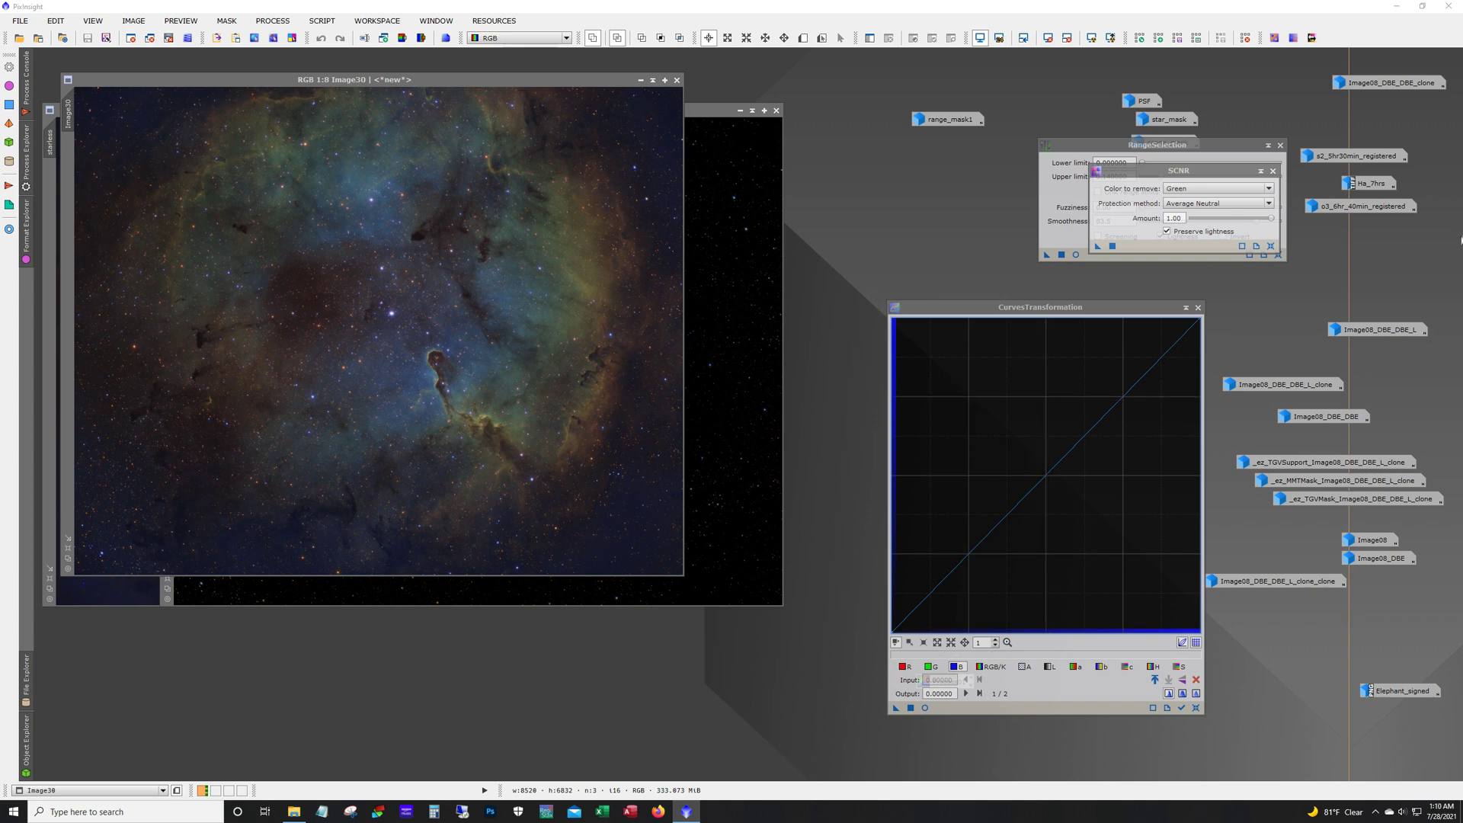
{"action": "left_click", "coordinate": [1198, 307]}
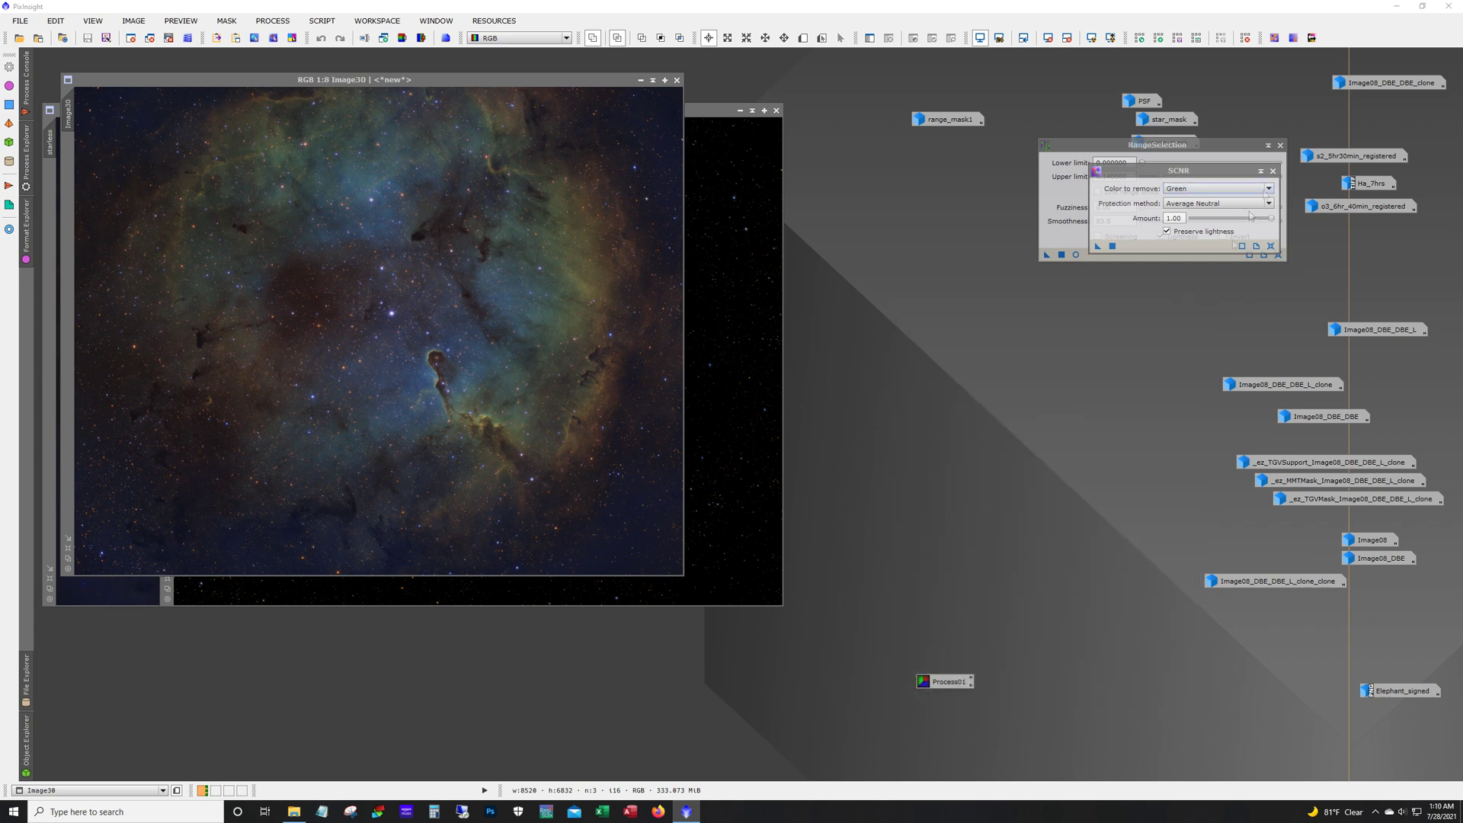
{"action": "left_click", "coordinate": [1273, 171]}
{"action": "left_click", "coordinate": [1281, 146]}
Group the PSF, star_mask, range_mask and range_mask1 icons with the other image icons and iconize star_mask1
{"action": "left_click_drag", "start_coordinate": [959, 122], "coordinate": [1116, 77]}
{"action": "left_click_drag", "start_coordinate": [1180, 144], "coordinate": [1378, 277]}
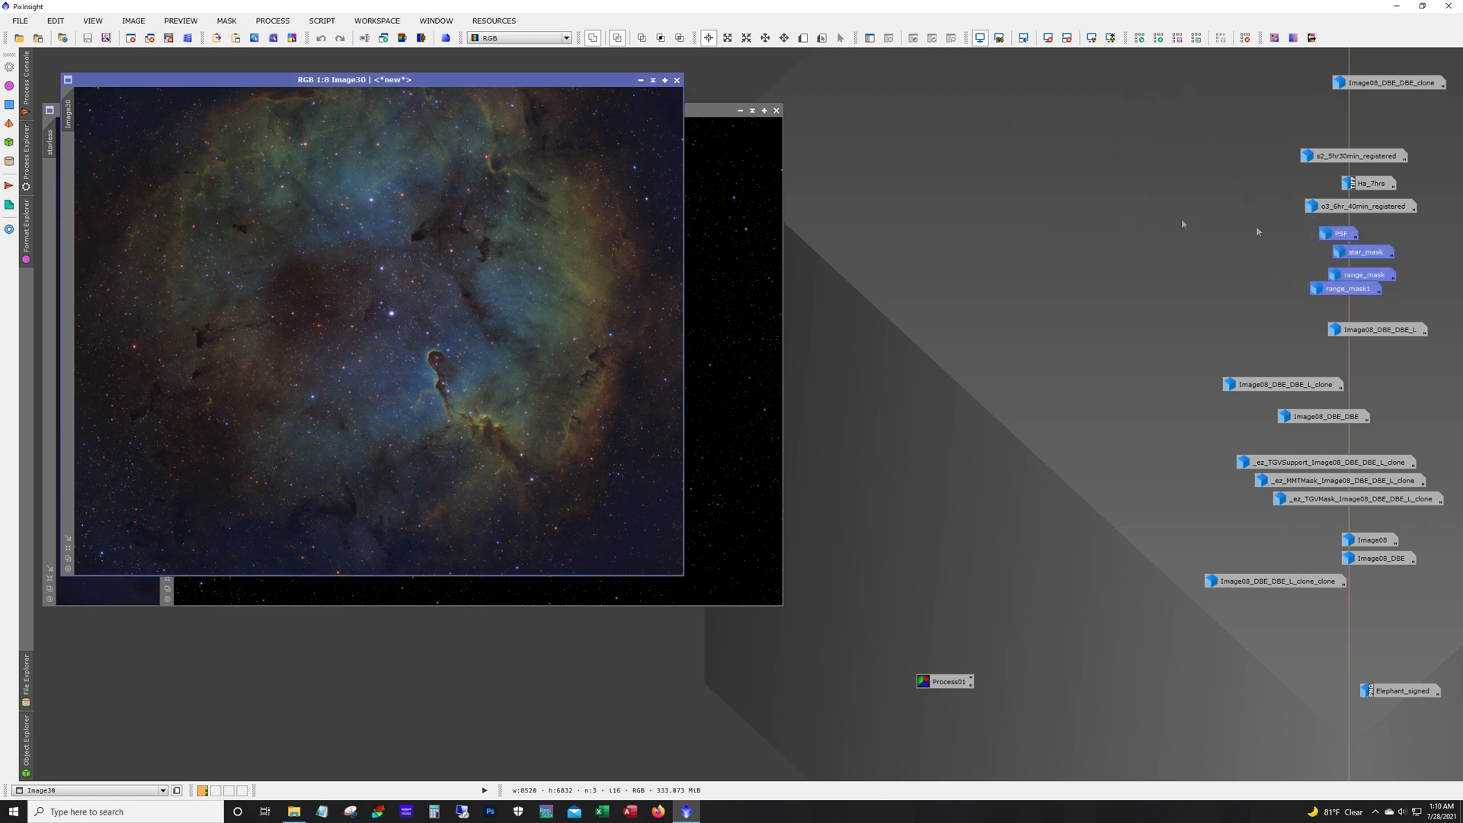
{"action": "left_click", "coordinate": [740, 110]}
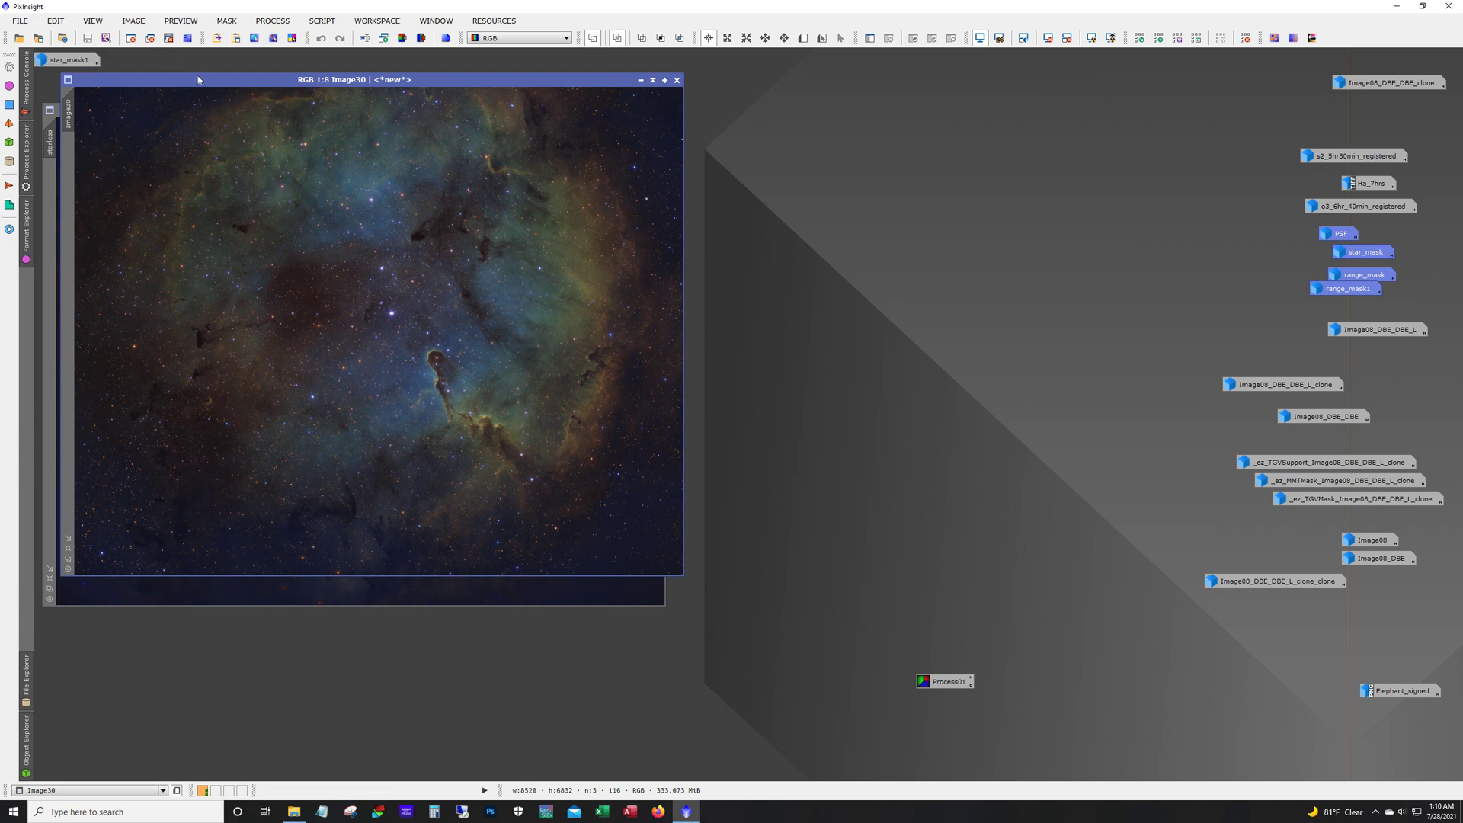
Iconize the starless window, move the Process01 icon among the image icons, and enlarge the Image30 window with its view at 1:6
{"action": "left_click_drag", "start_coordinate": [198, 79], "coordinate": [203, 220]}
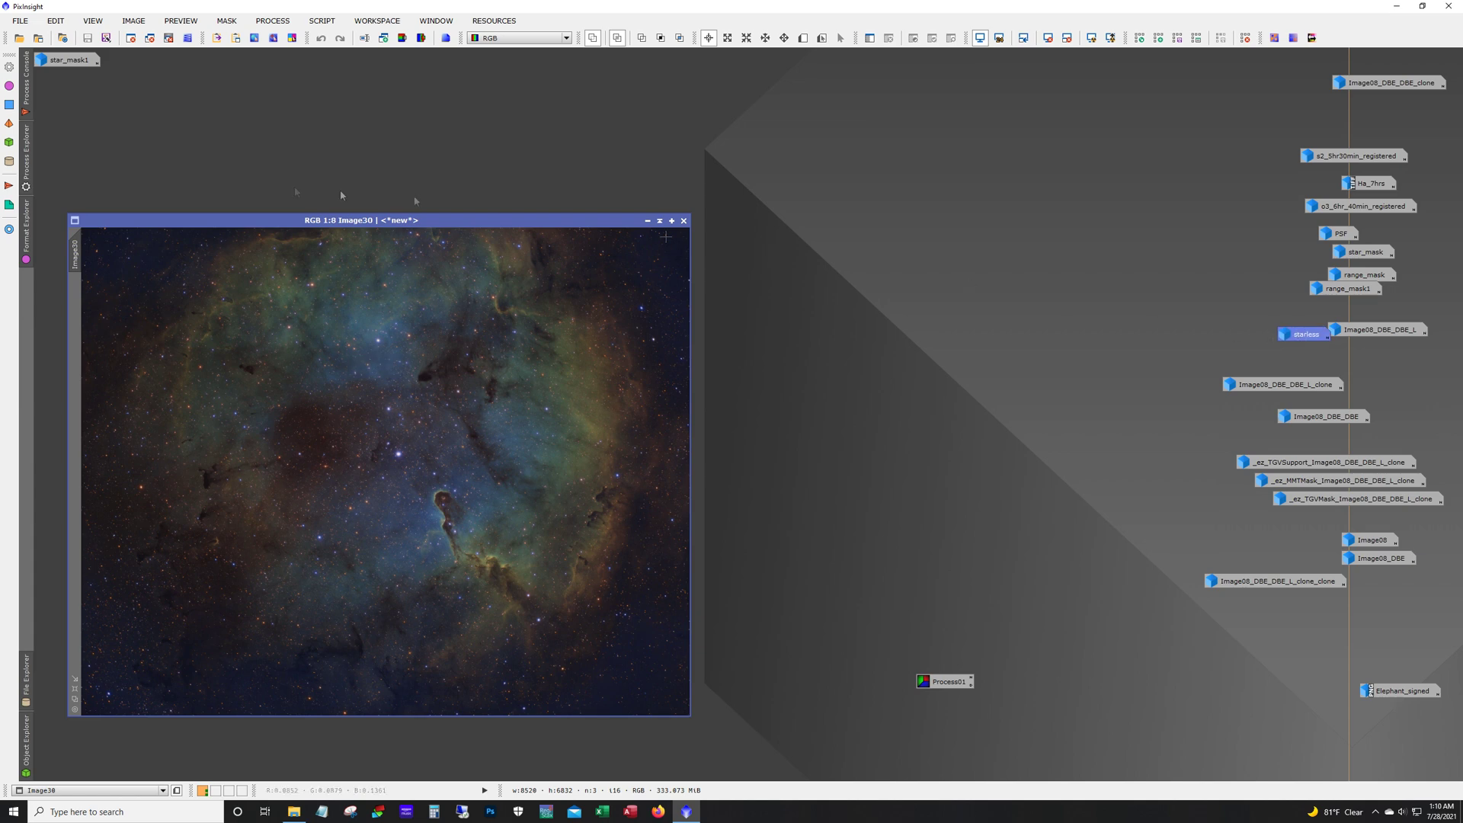
{"action": "left_click_drag", "start_coordinate": [291, 220], "coordinate": [284, 83]}
{"action": "left_click_drag", "start_coordinate": [945, 680], "coordinate": [1371, 644]}
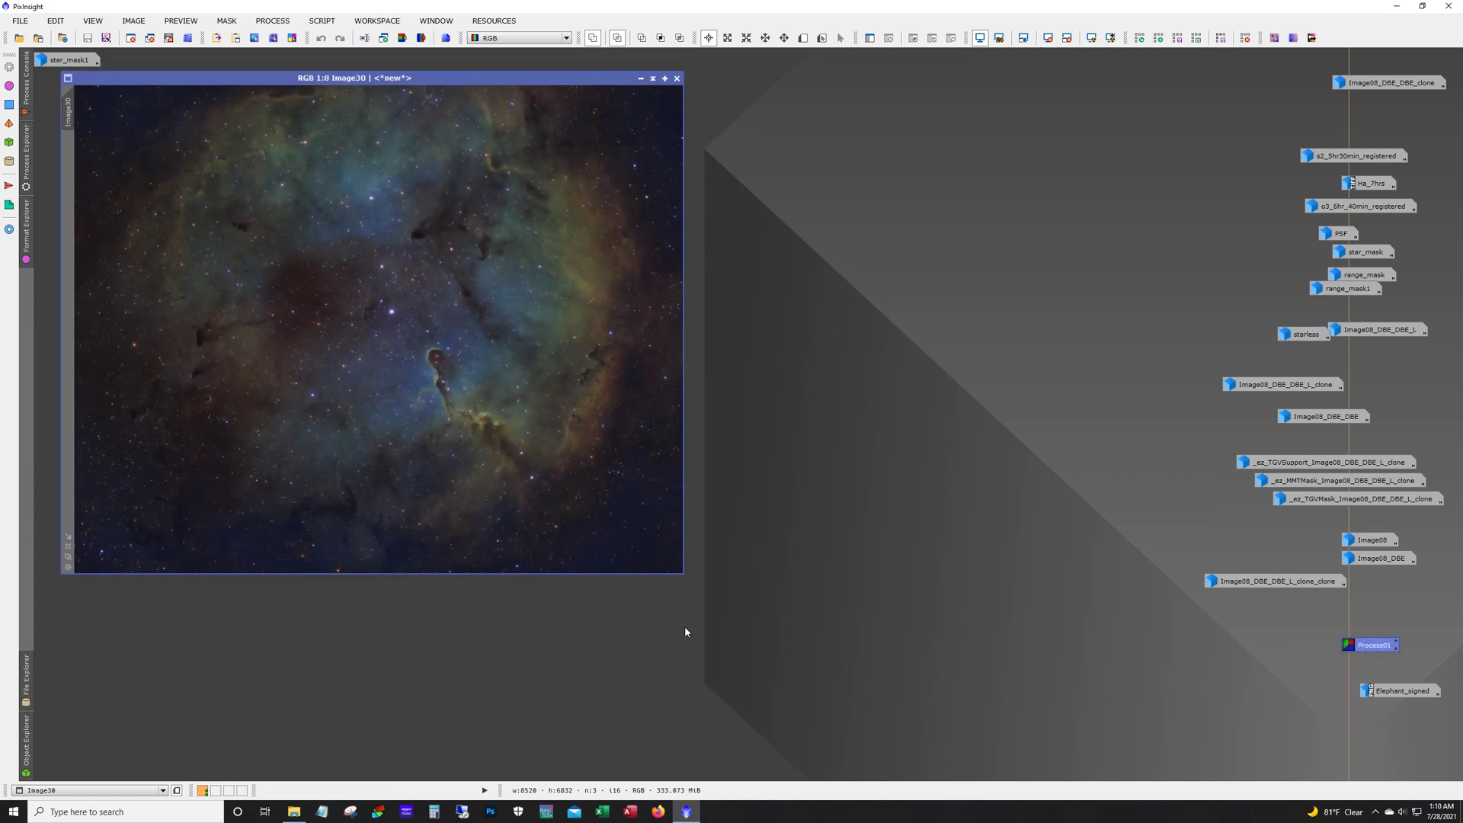
{"action": "left_click_drag", "start_coordinate": [684, 573], "coordinate": [1087, 765]}
{"action": "scroll", "coordinate": [914, 572], "scroll_direction": "up", "scroll_amount": 2}
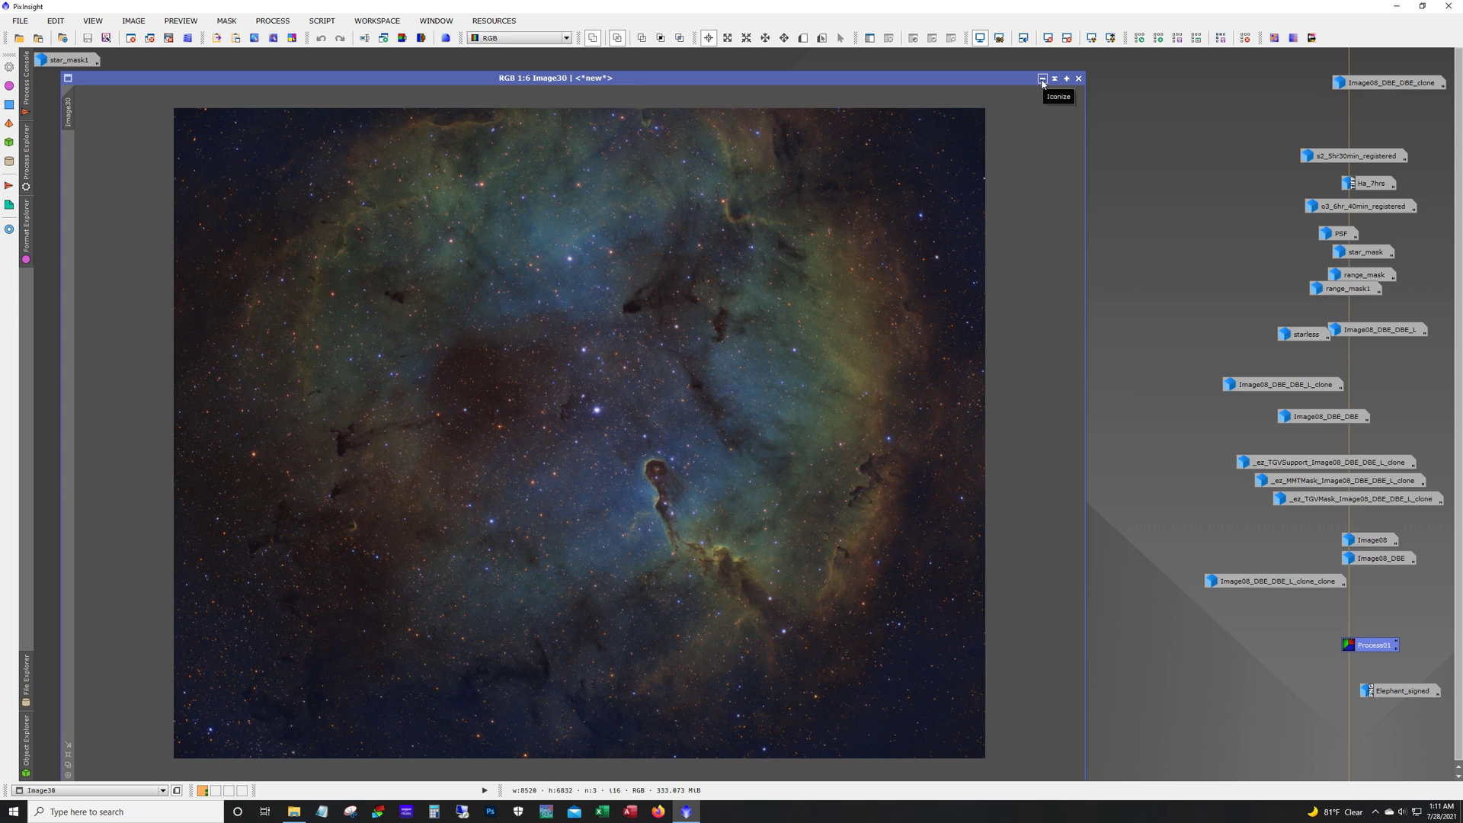
Restore starless and range_mask1, apply range_mask1 as the mask on starless, iconize range_mask1, and hide the red mask overlay
{"action": "double_click", "coordinate": [1300, 334]}
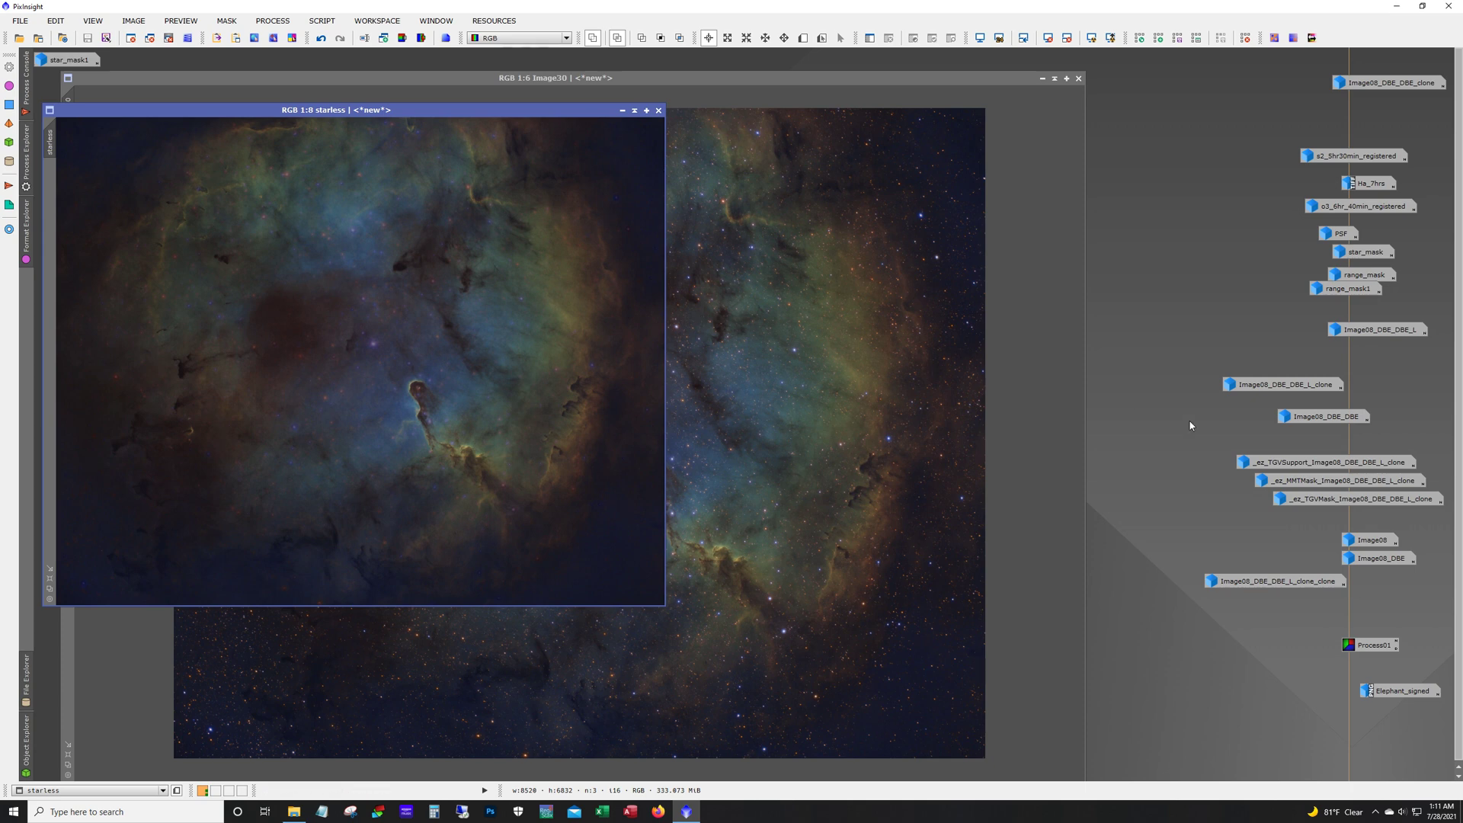
{"action": "double_click", "coordinate": [1314, 289]}
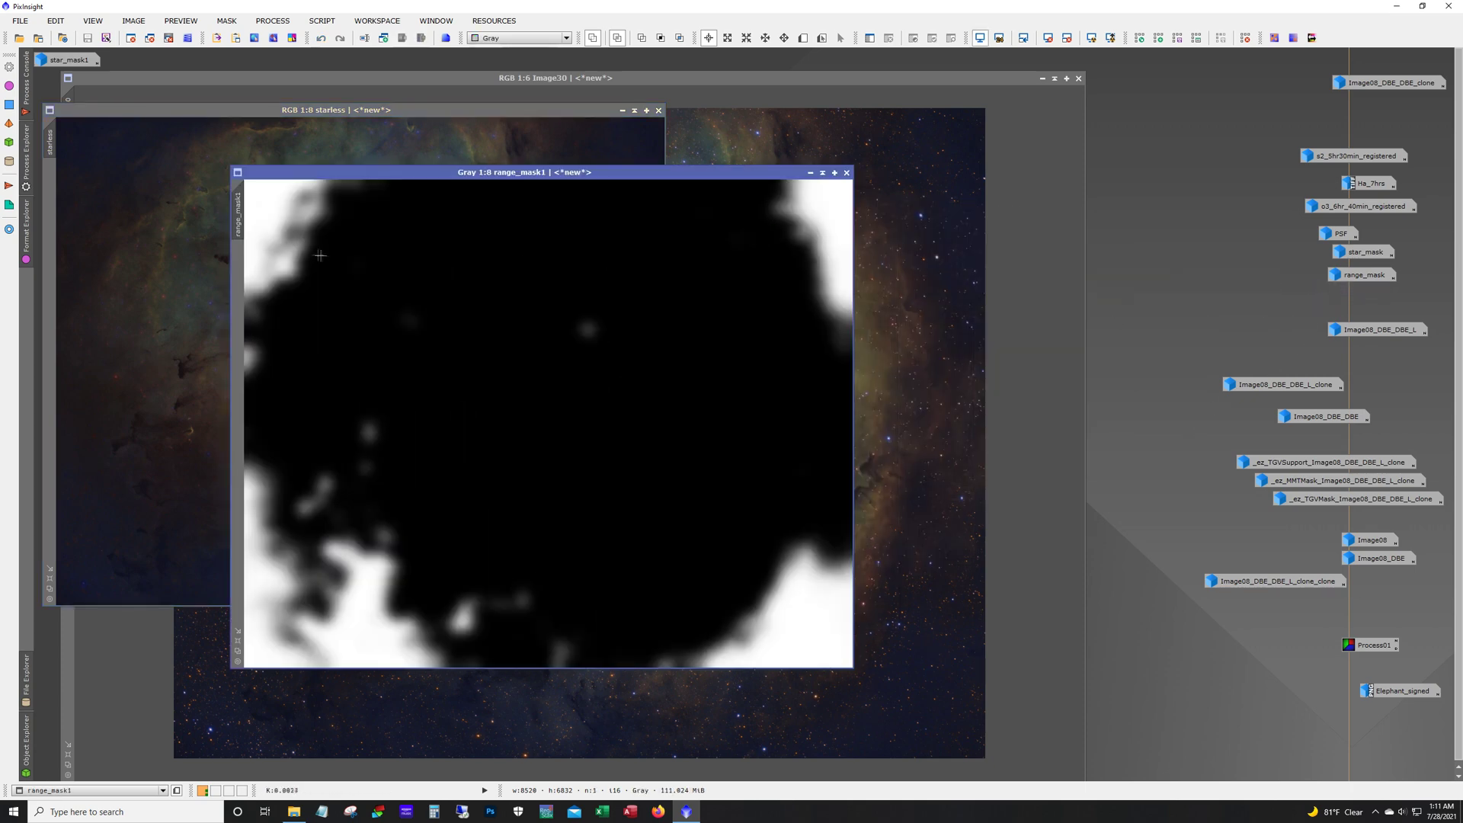
{"action": "left_click_drag", "start_coordinate": [248, 208], "coordinate": [54, 214]}
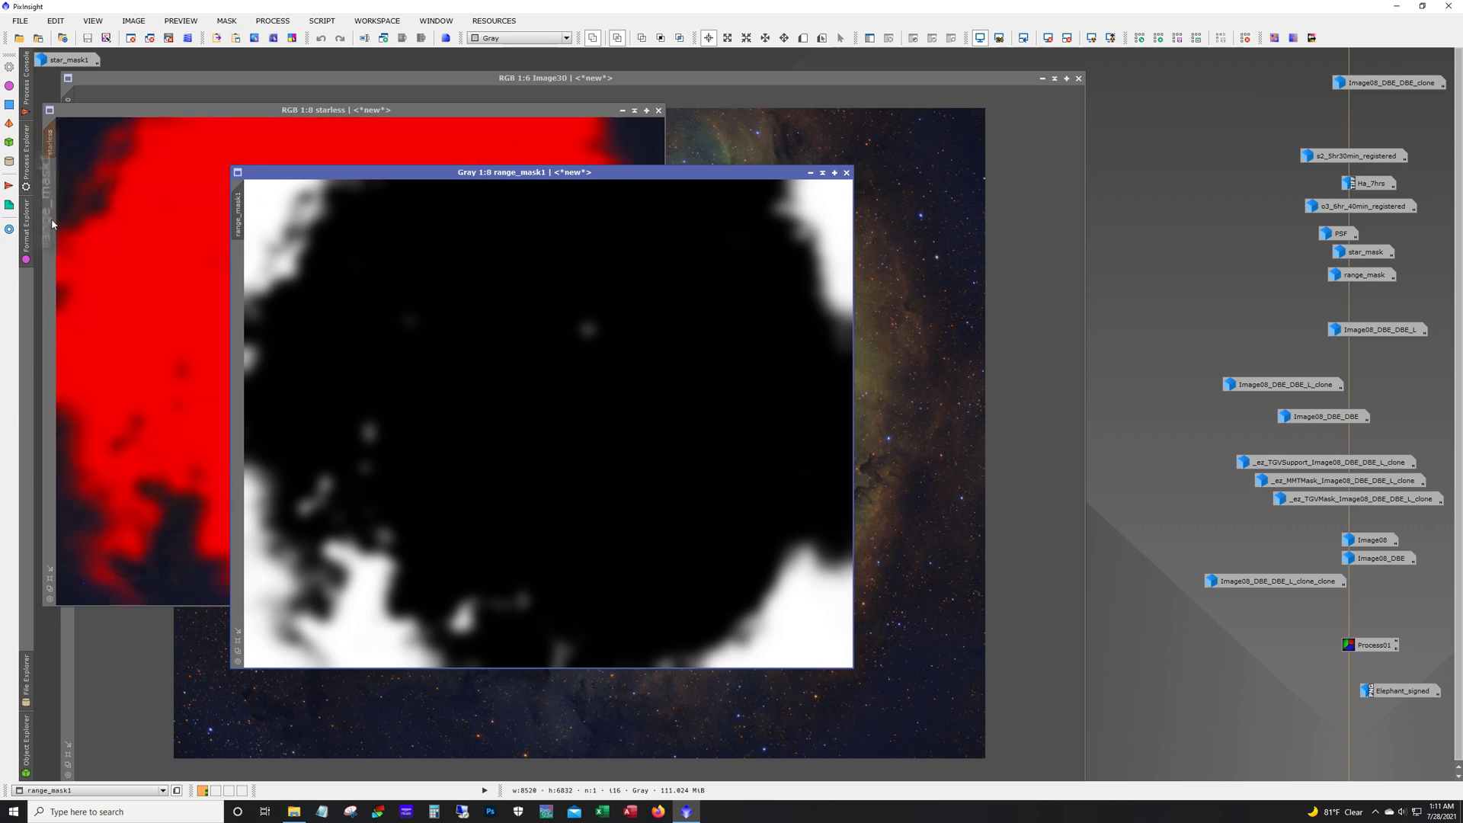
{"action": "left_click", "coordinate": [810, 173]}
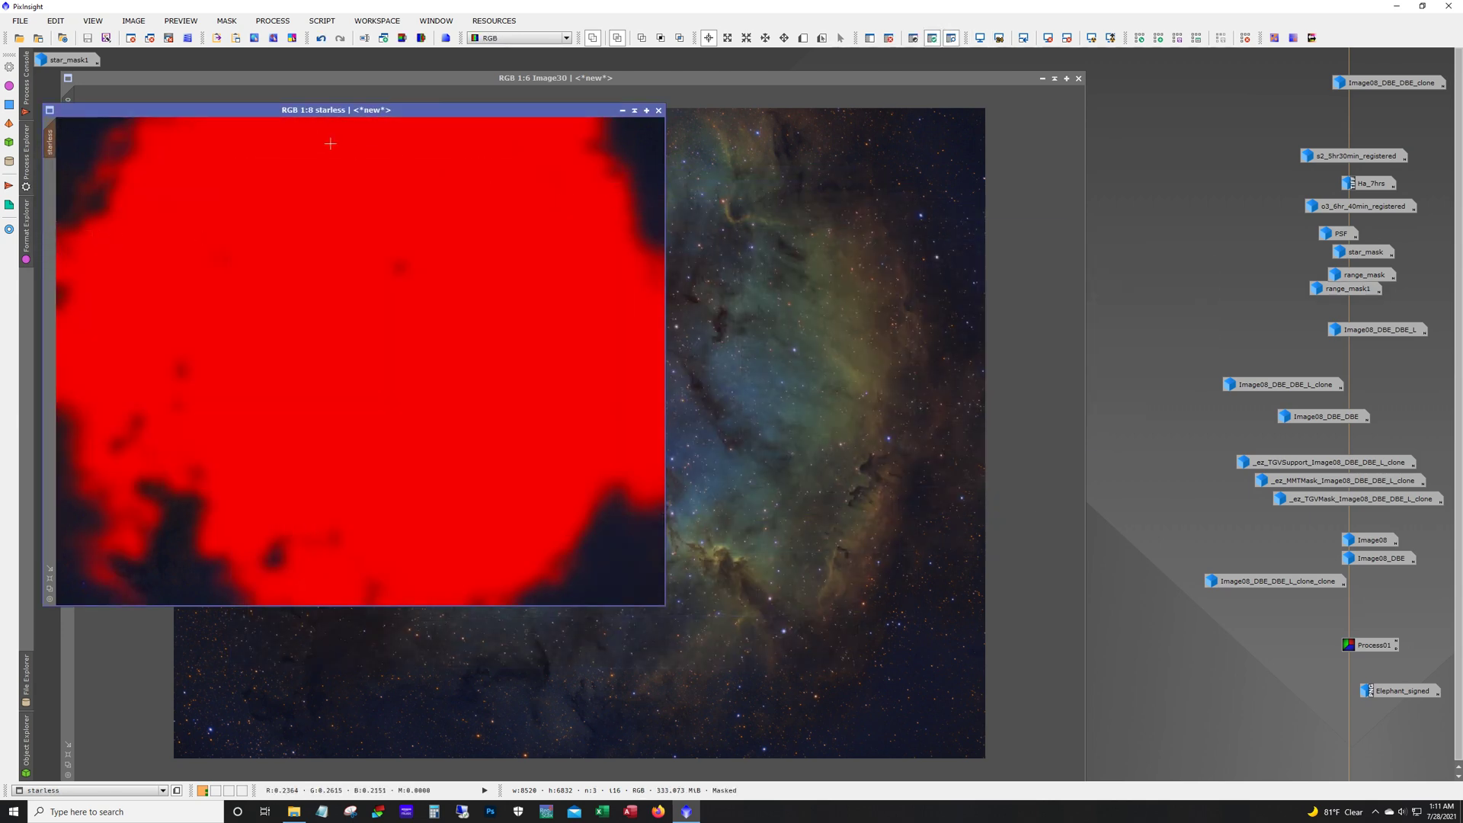
{"action": "left_click", "coordinate": [950, 38]}
Open CurvesTransformation on the saturation channel with a real-time preview of starless, and place its window beside the preview
{"action": "left_click", "coordinate": [272, 21]}
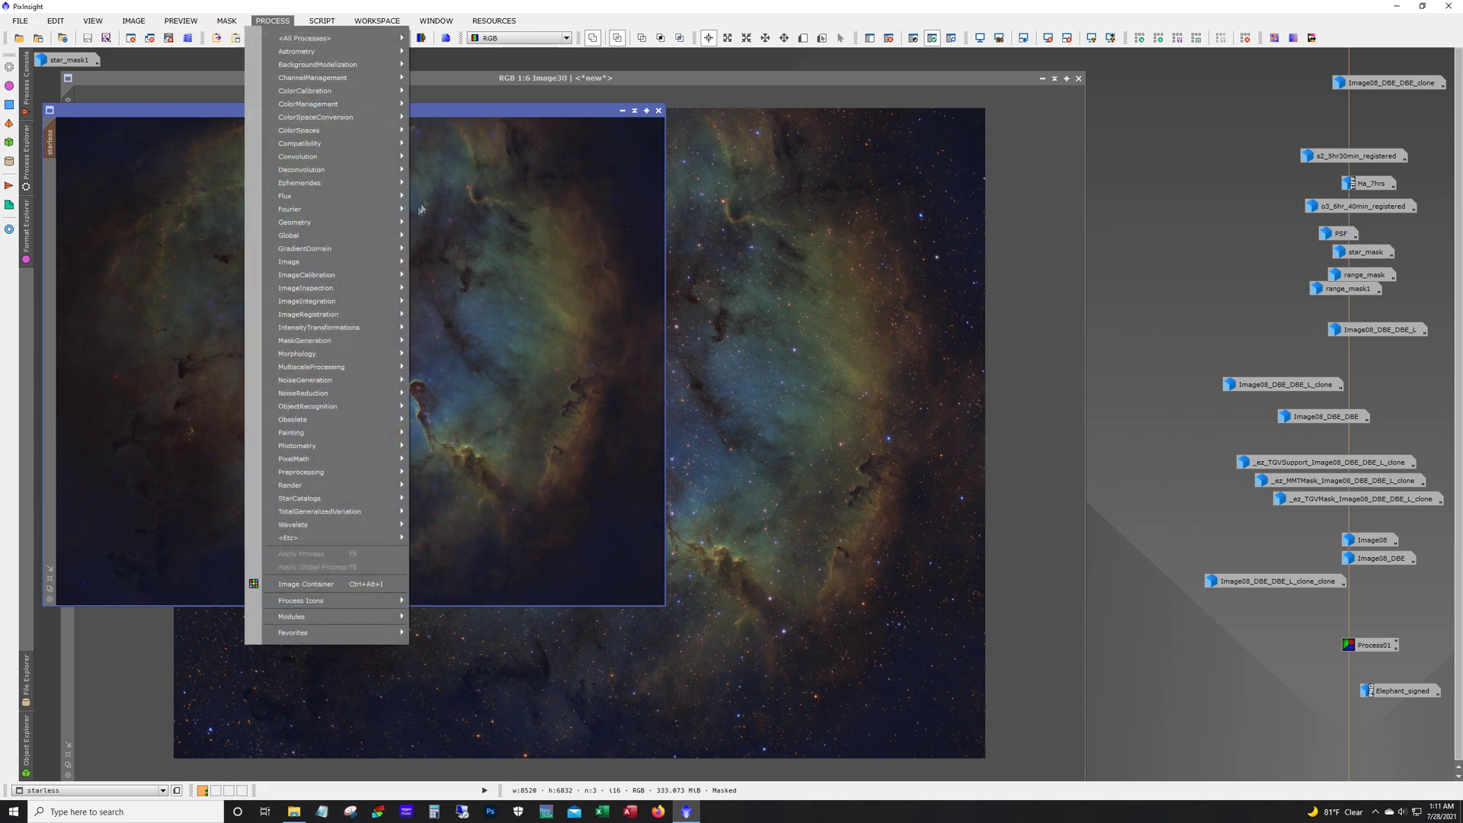
{"action": "mouse_move", "coordinate": [377, 328]}
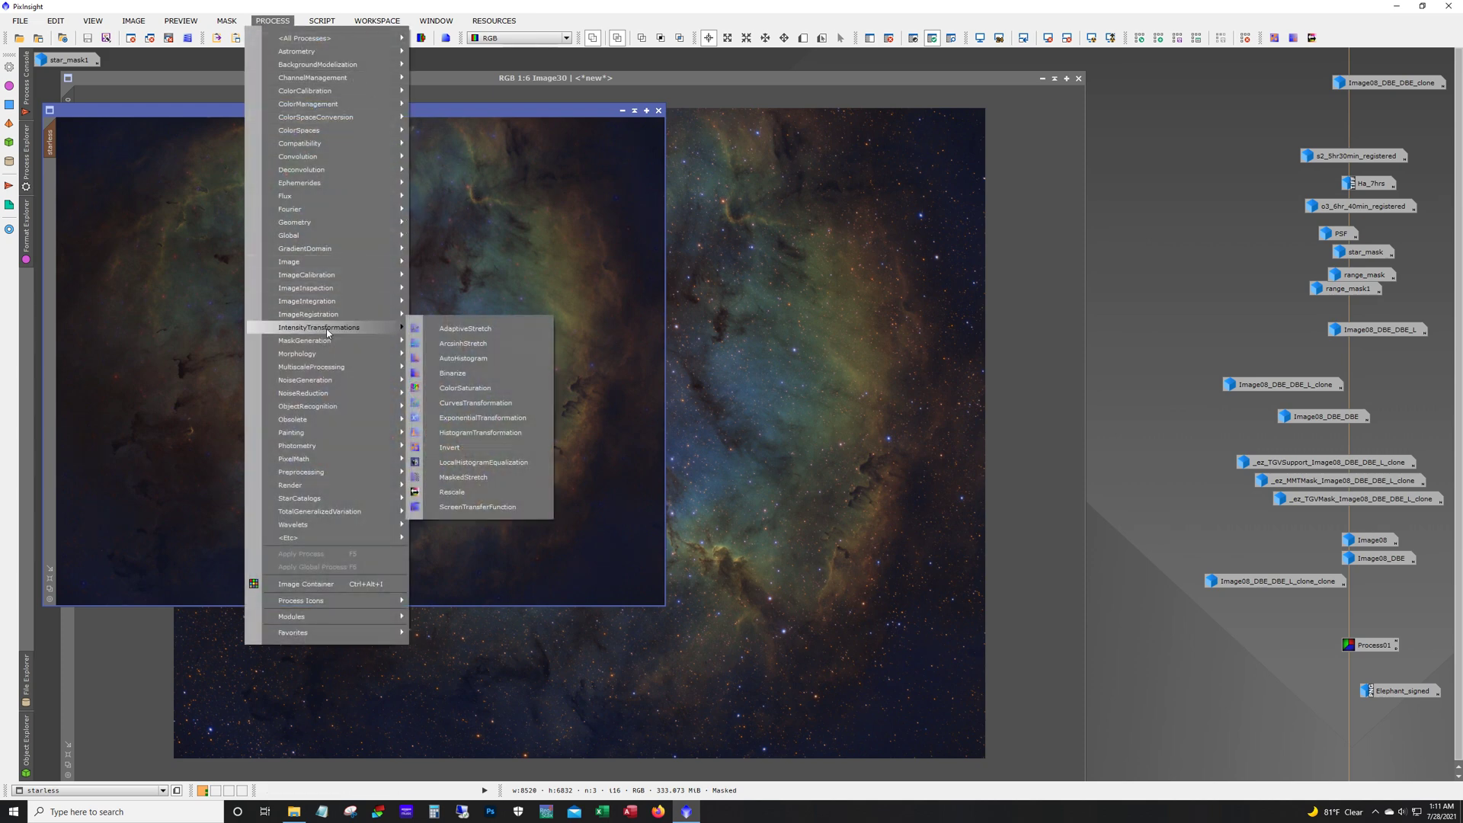
{"action": "left_click", "coordinate": [448, 404]}
{"action": "left_click", "coordinate": [1177, 667]}
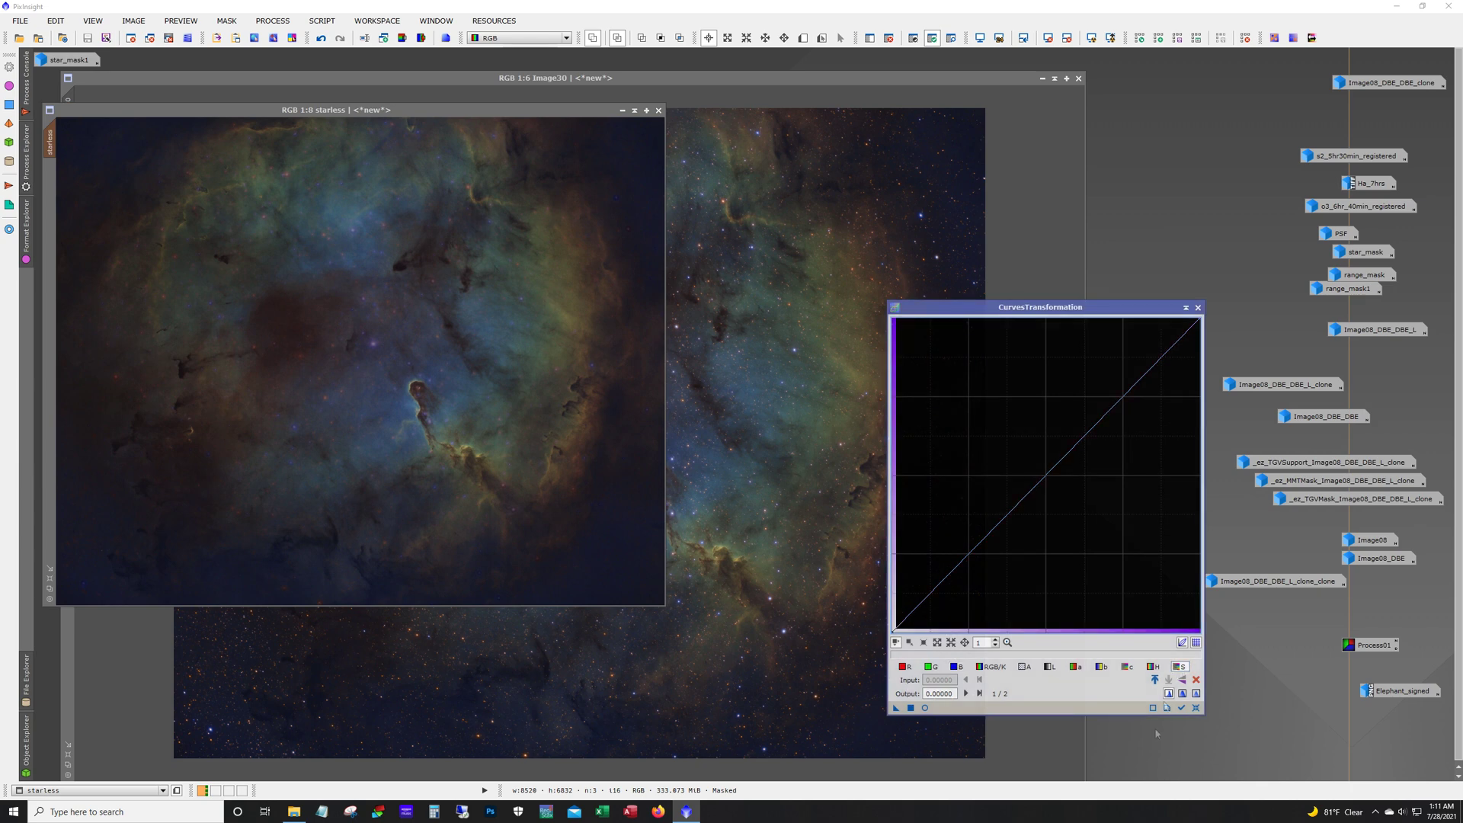
{"action": "left_click", "coordinate": [925, 708]}
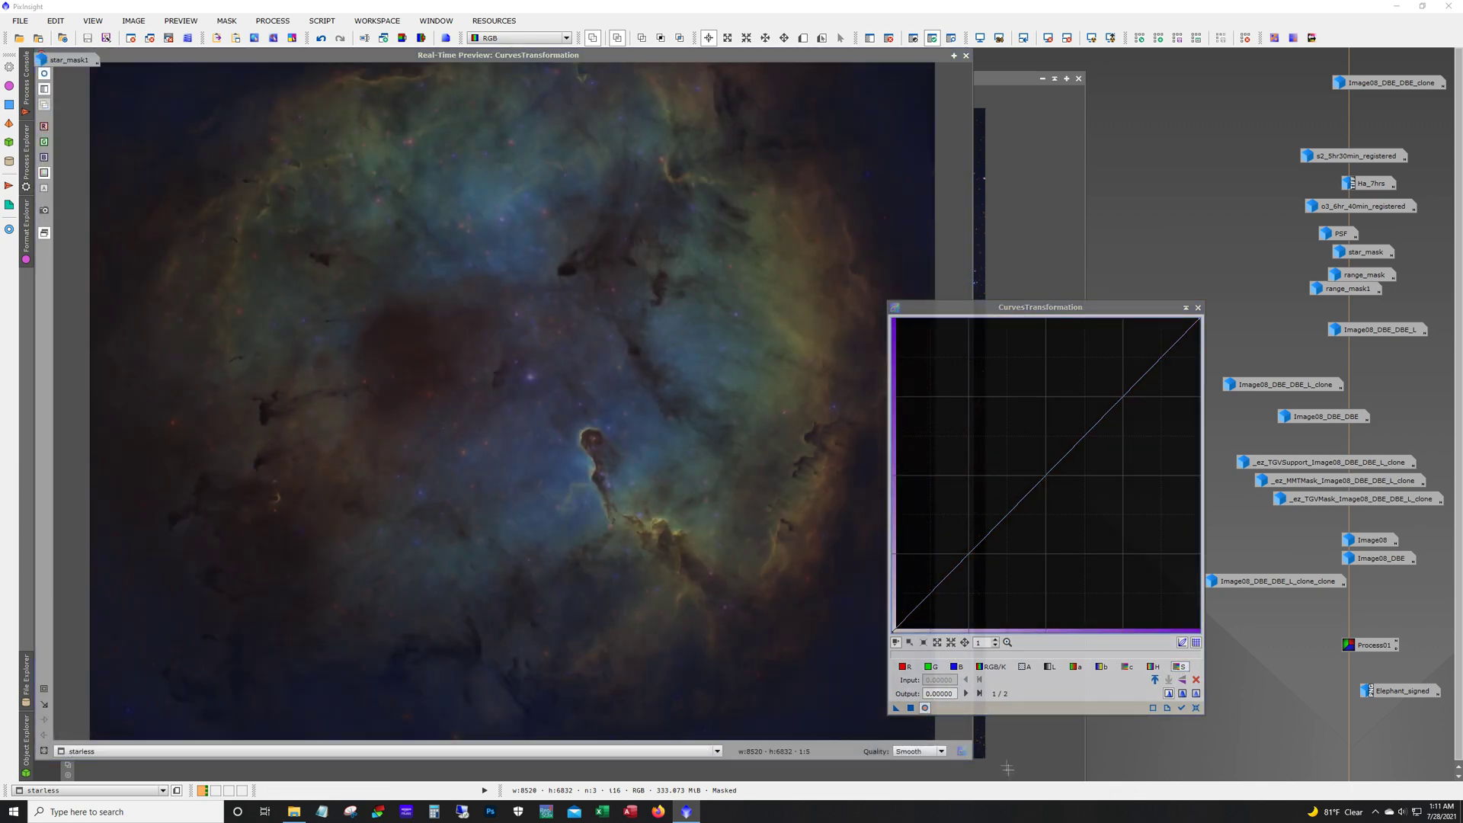
{"action": "left_click_drag", "start_coordinate": [1040, 307], "coordinate": [1178, 261]}
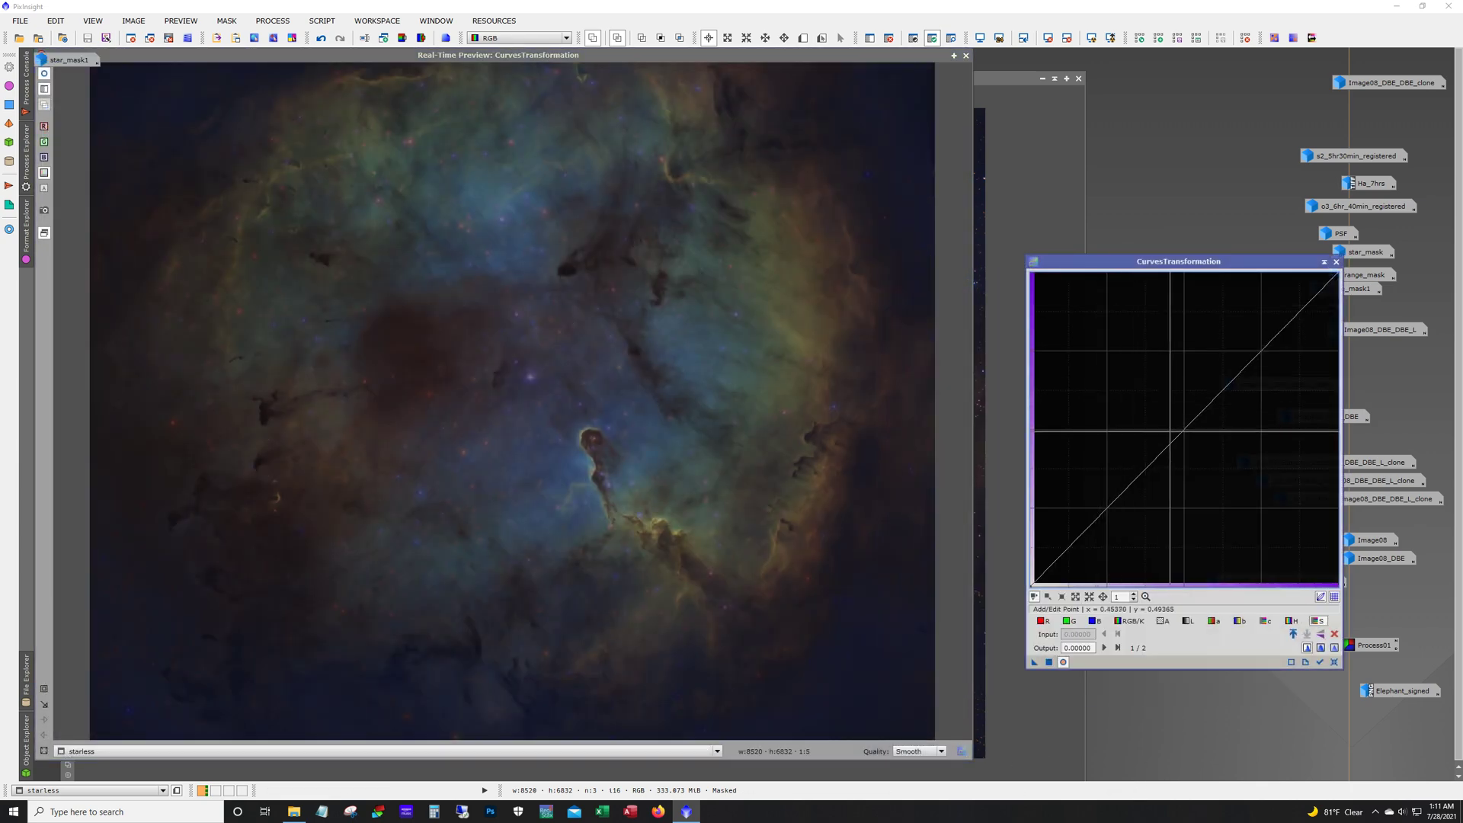
Lower the saturation curve at input 0.57963 to output 0.41379, apply it to starless, then reset and close the curves and preview
{"action": "left_click_drag", "start_coordinate": [1180, 431], "coordinate": [1208, 457]}
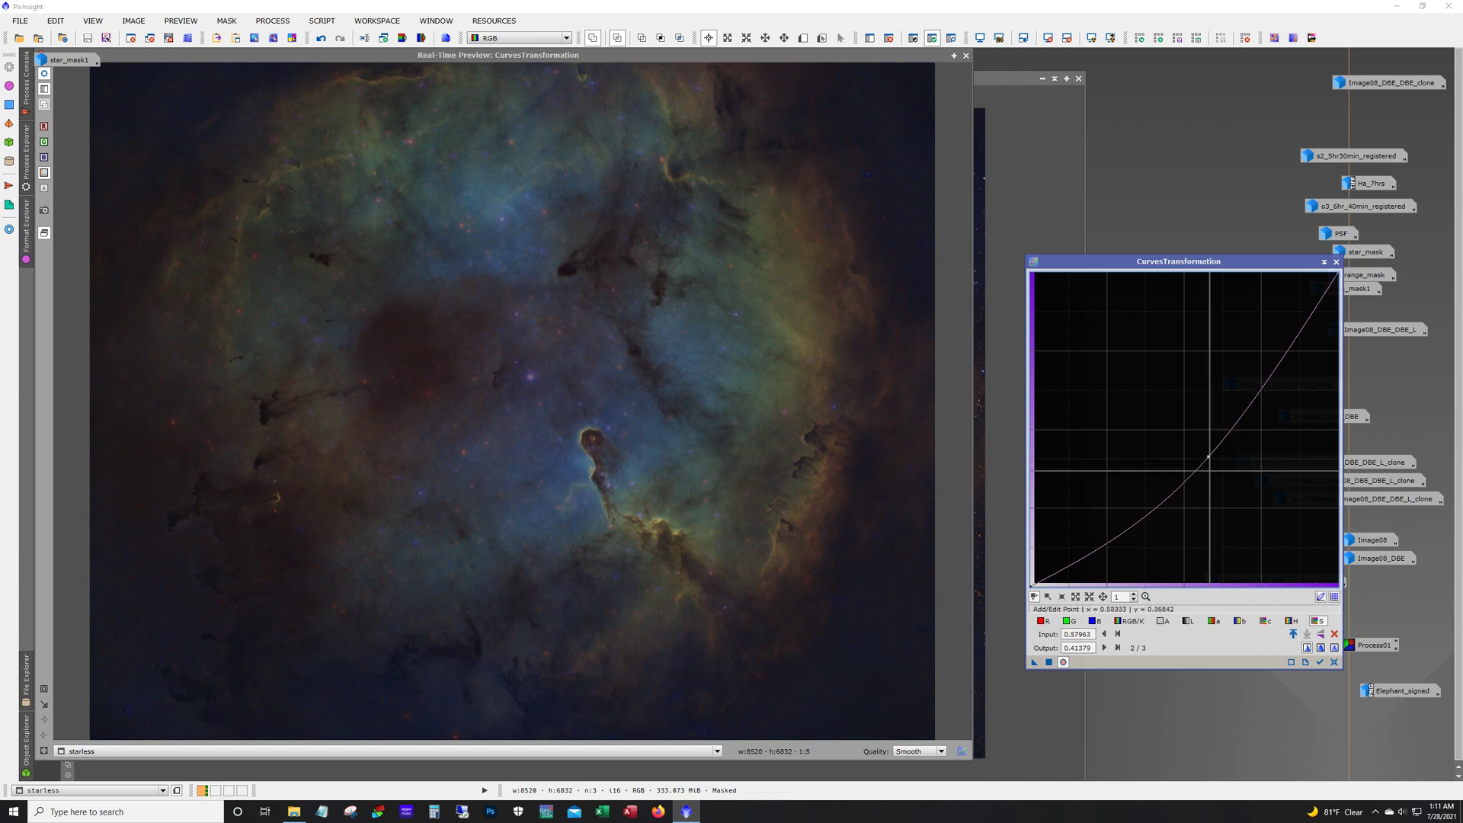
{"action": "left_click", "coordinate": [1049, 662]}
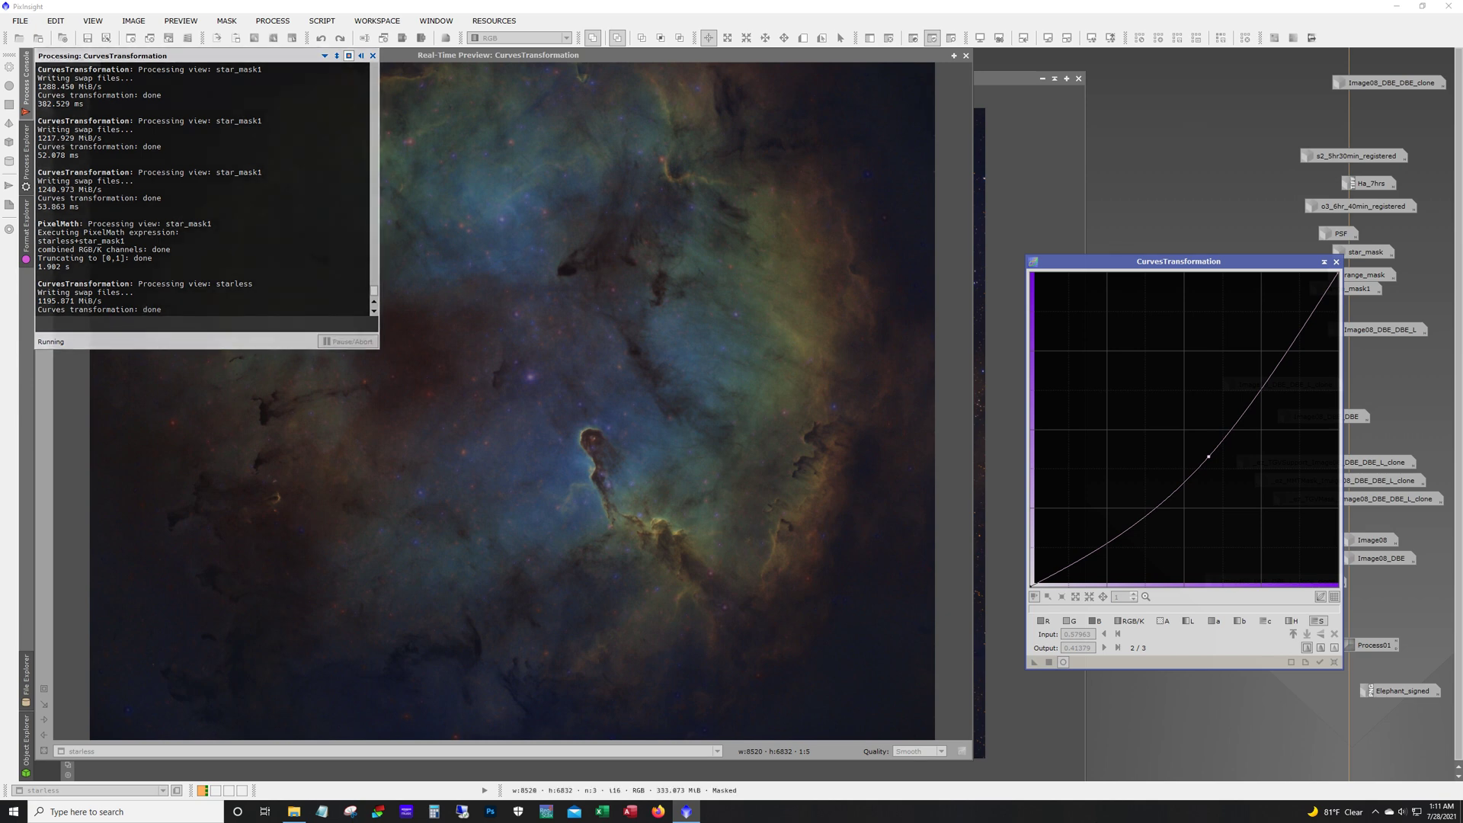
{"action": "left_click", "coordinate": [1333, 662]}
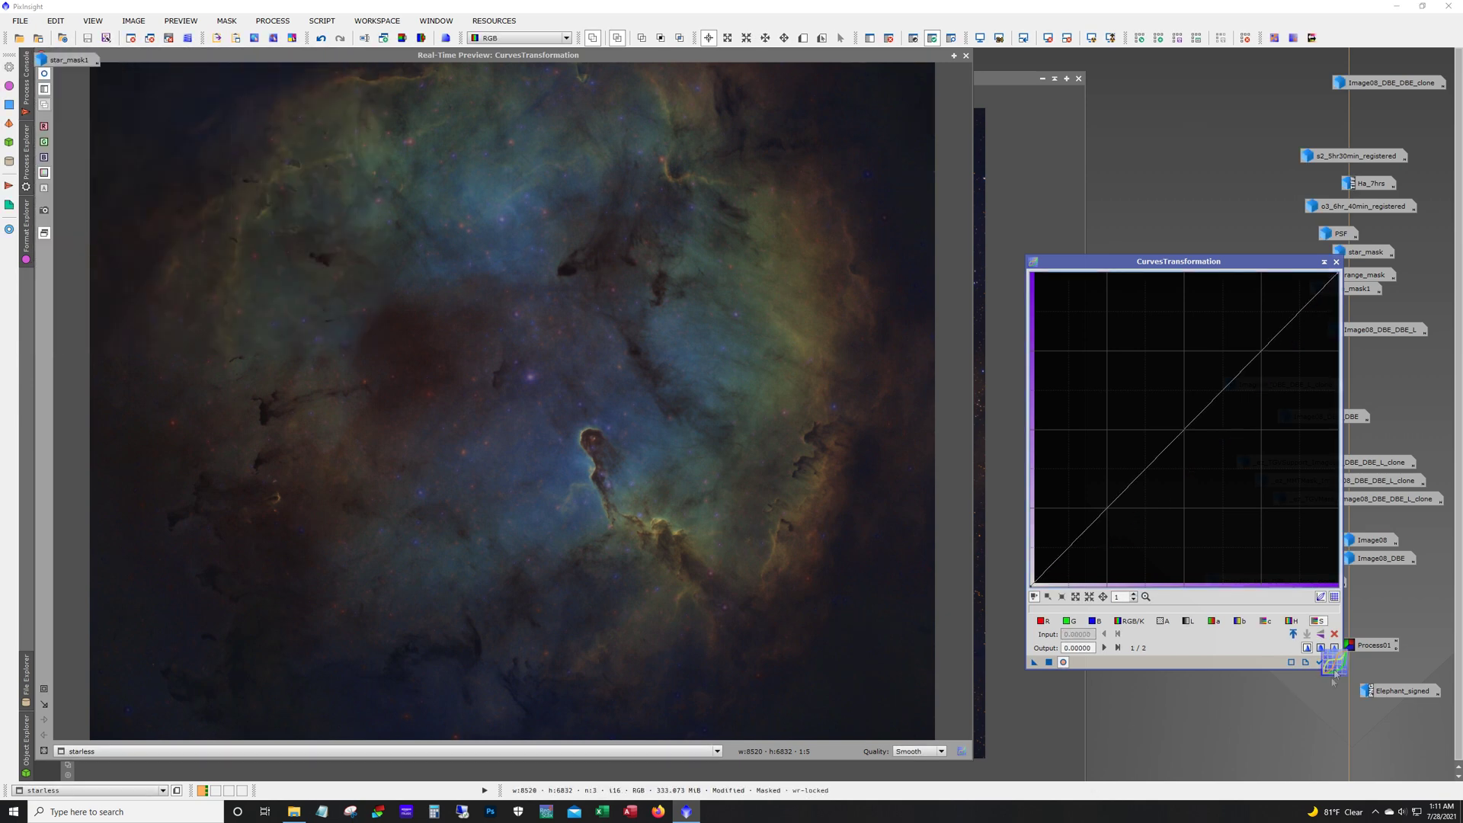
{"action": "left_click", "coordinate": [966, 57]}
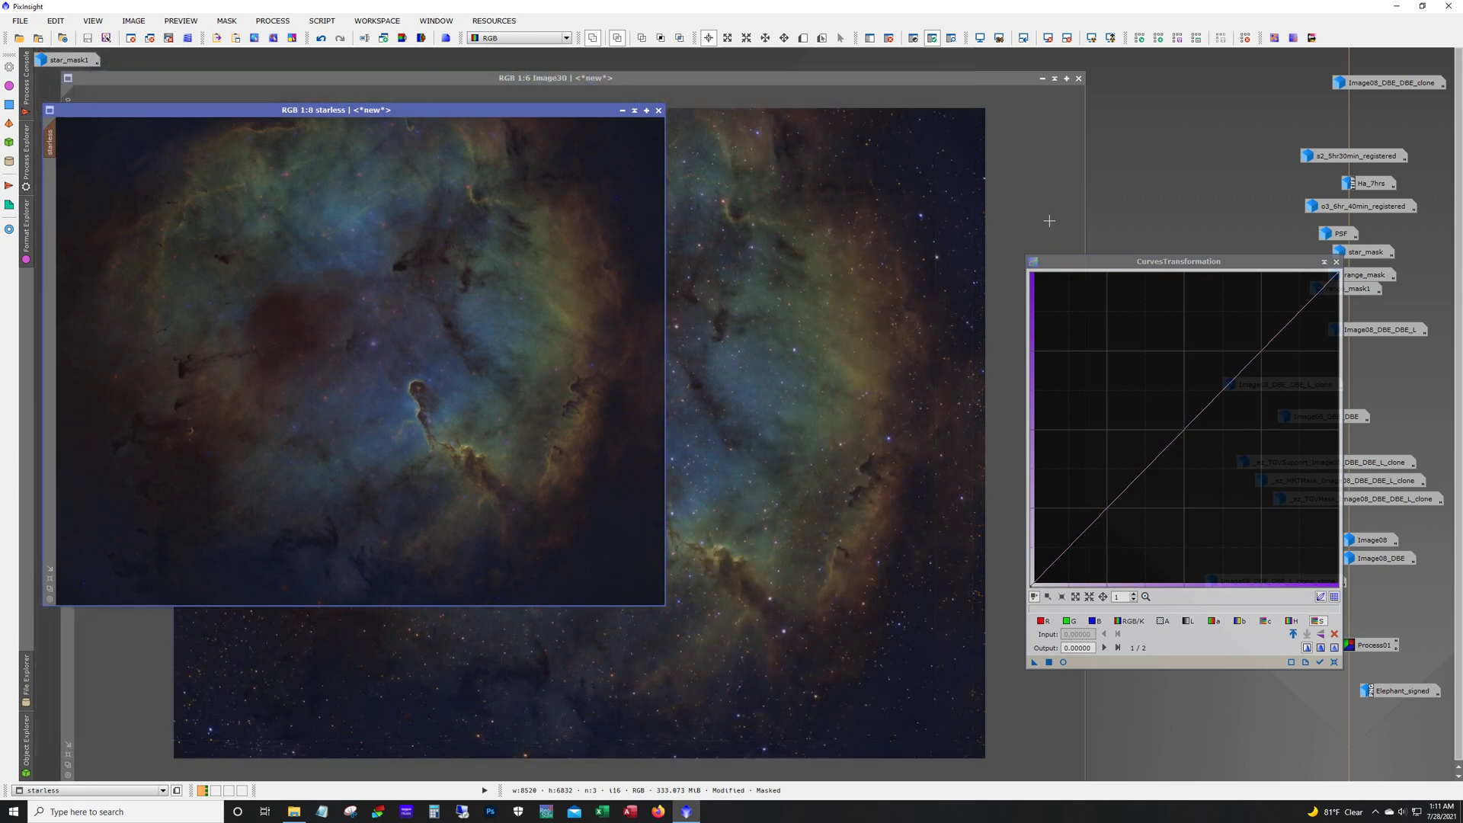
{"action": "left_click", "coordinate": [1335, 263]}
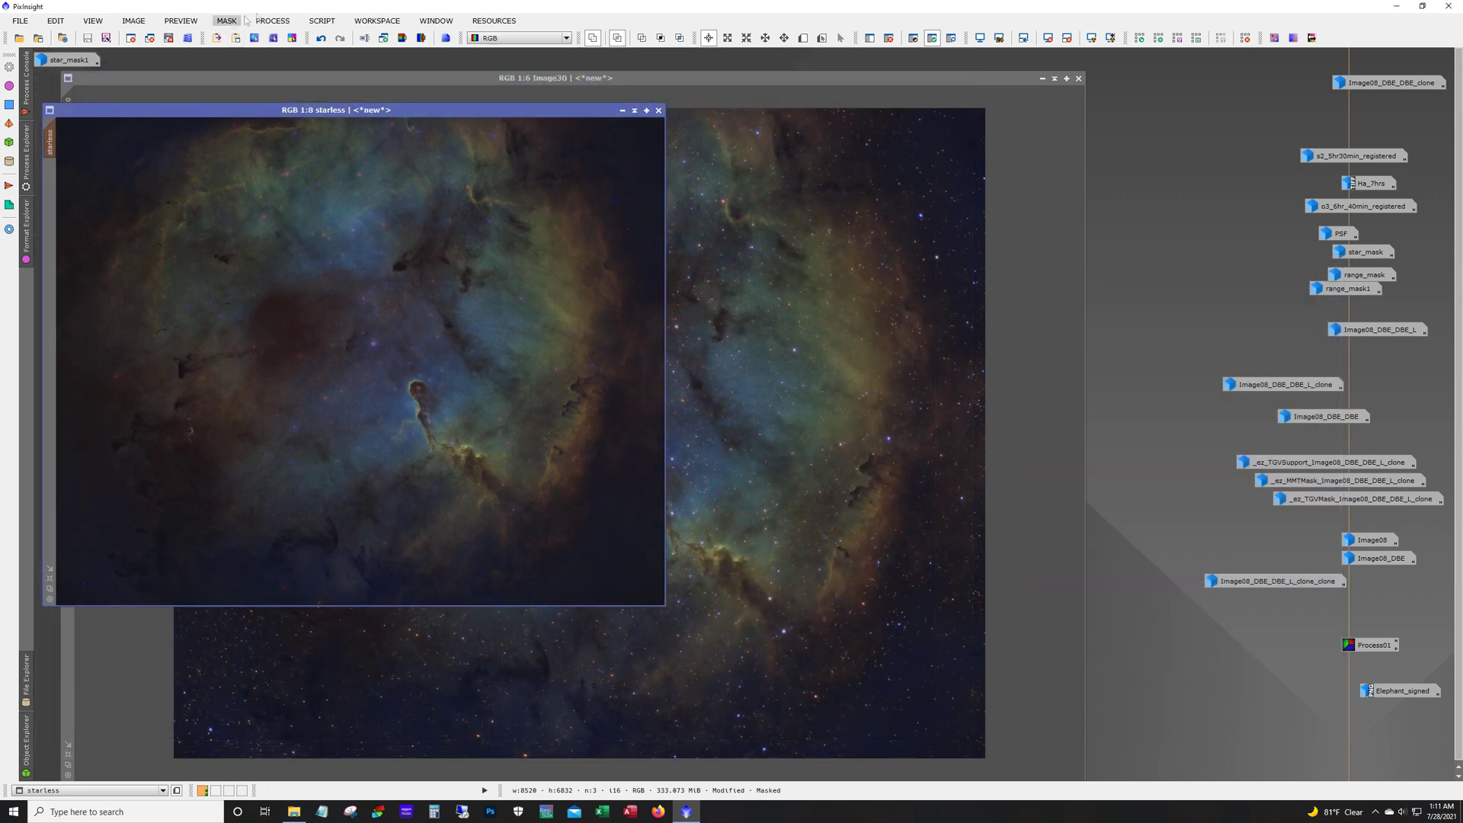
Run PixelMath with starless+star_mask1 on the starless image to create a new RGB Color image, and close PixelMath
{"action": "left_click", "coordinate": [272, 20]}
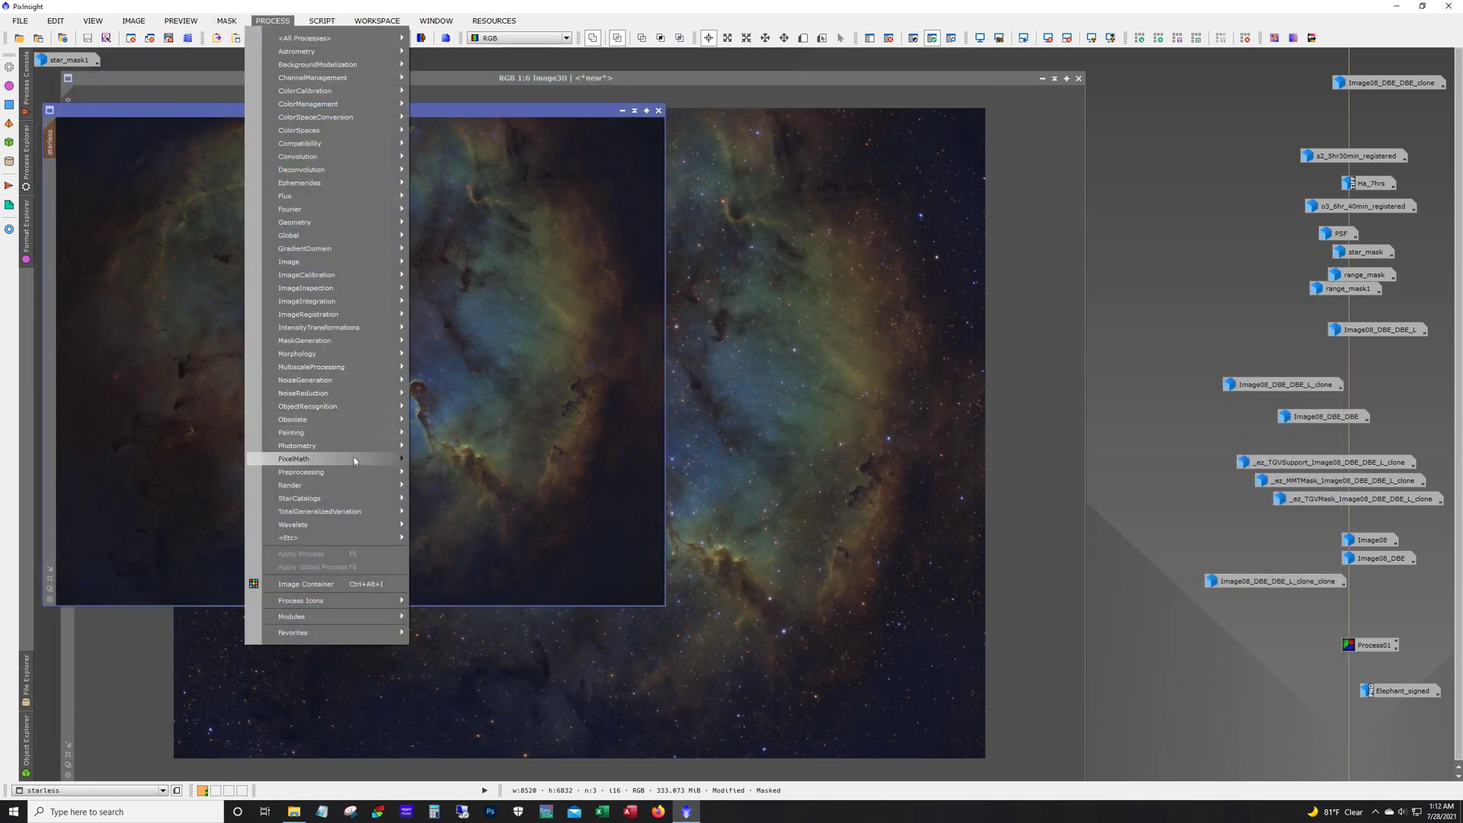
{"action": "left_click", "coordinate": [422, 460]}
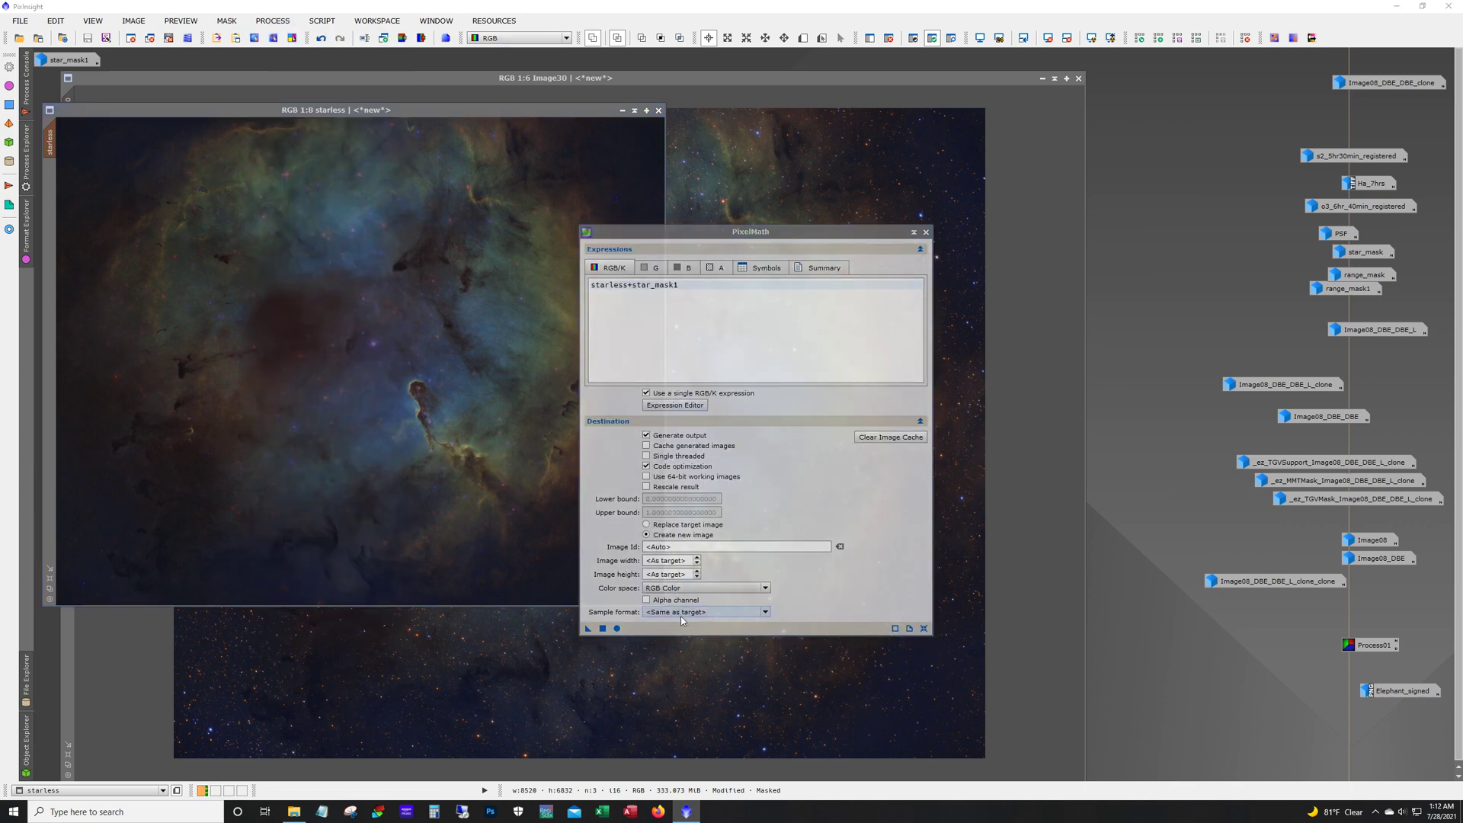
{"action": "left_click_drag", "start_coordinate": [588, 630], "coordinate": [674, 758]}
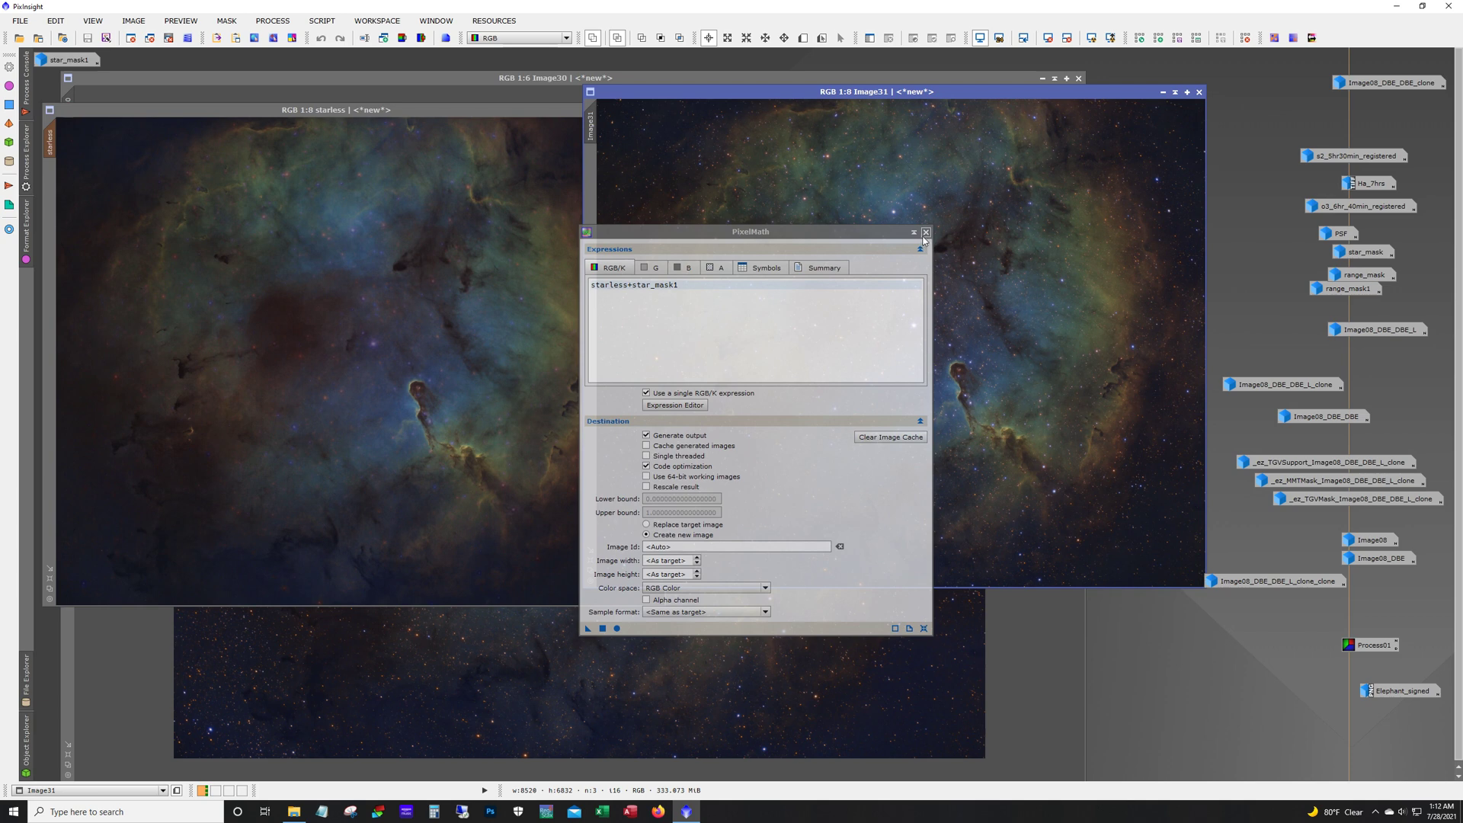
{"action": "left_click", "coordinate": [926, 233]}
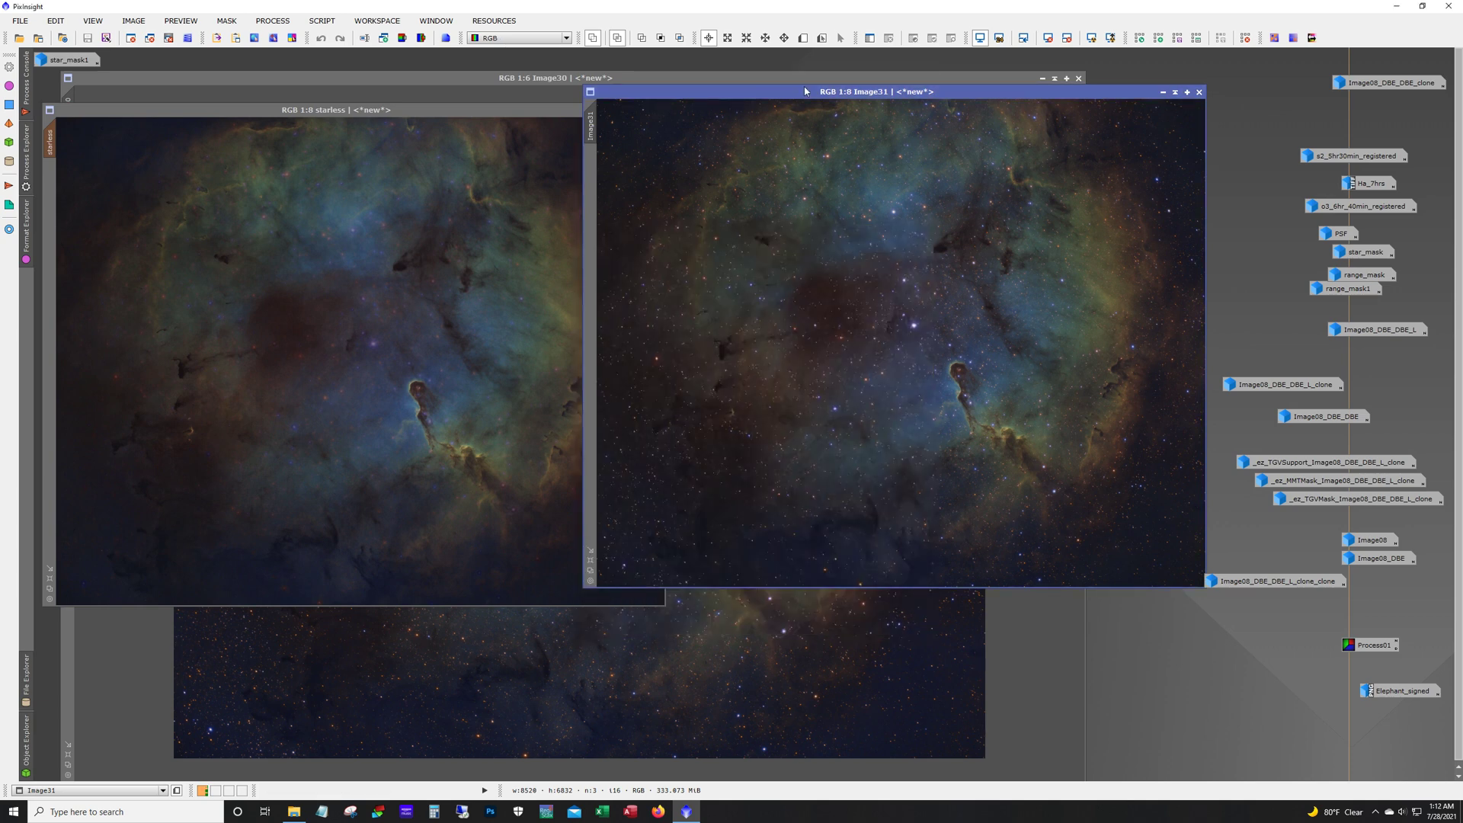
Move the new combined image over the starless window, enlarge its window, and zoom it to 1:6
{"action": "left_click_drag", "start_coordinate": [812, 91], "coordinate": [407, 131]}
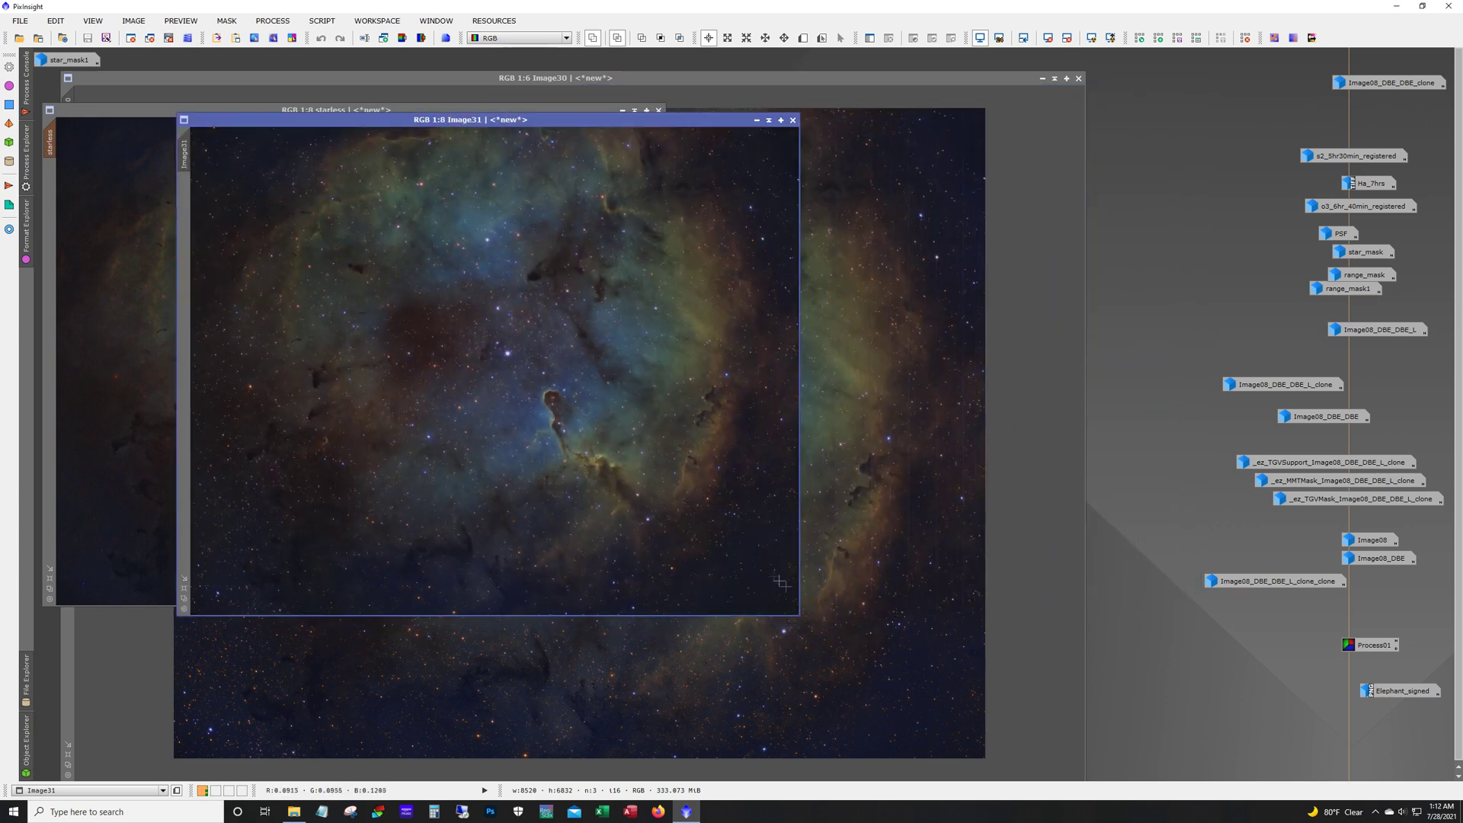
{"action": "left_click_drag", "start_coordinate": [800, 618], "coordinate": [1015, 766]}
{"action": "scroll", "coordinate": [951, 636], "scroll_direction": "up", "scroll_amount": 1}
{"action": "scroll", "coordinate": [632, 460], "scroll_direction": "up", "scroll_amount": 1}
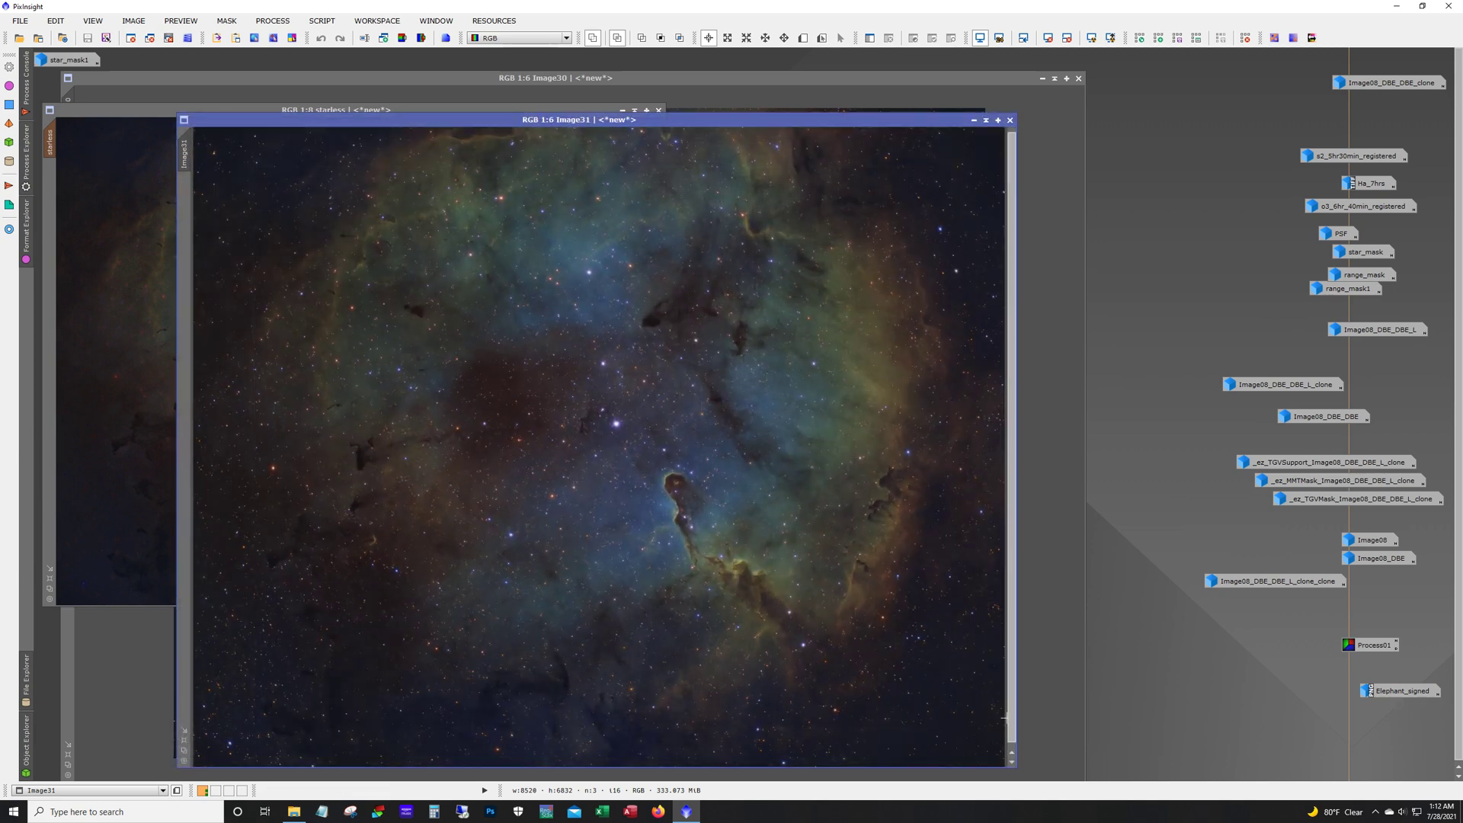
Iconize the starless and Image30 windows, move the Image30 icon clear of Image31, and shift Image31 higher in the workspace
{"action": "left_click", "coordinate": [622, 110]}
{"action": "left_click", "coordinate": [1042, 78]}
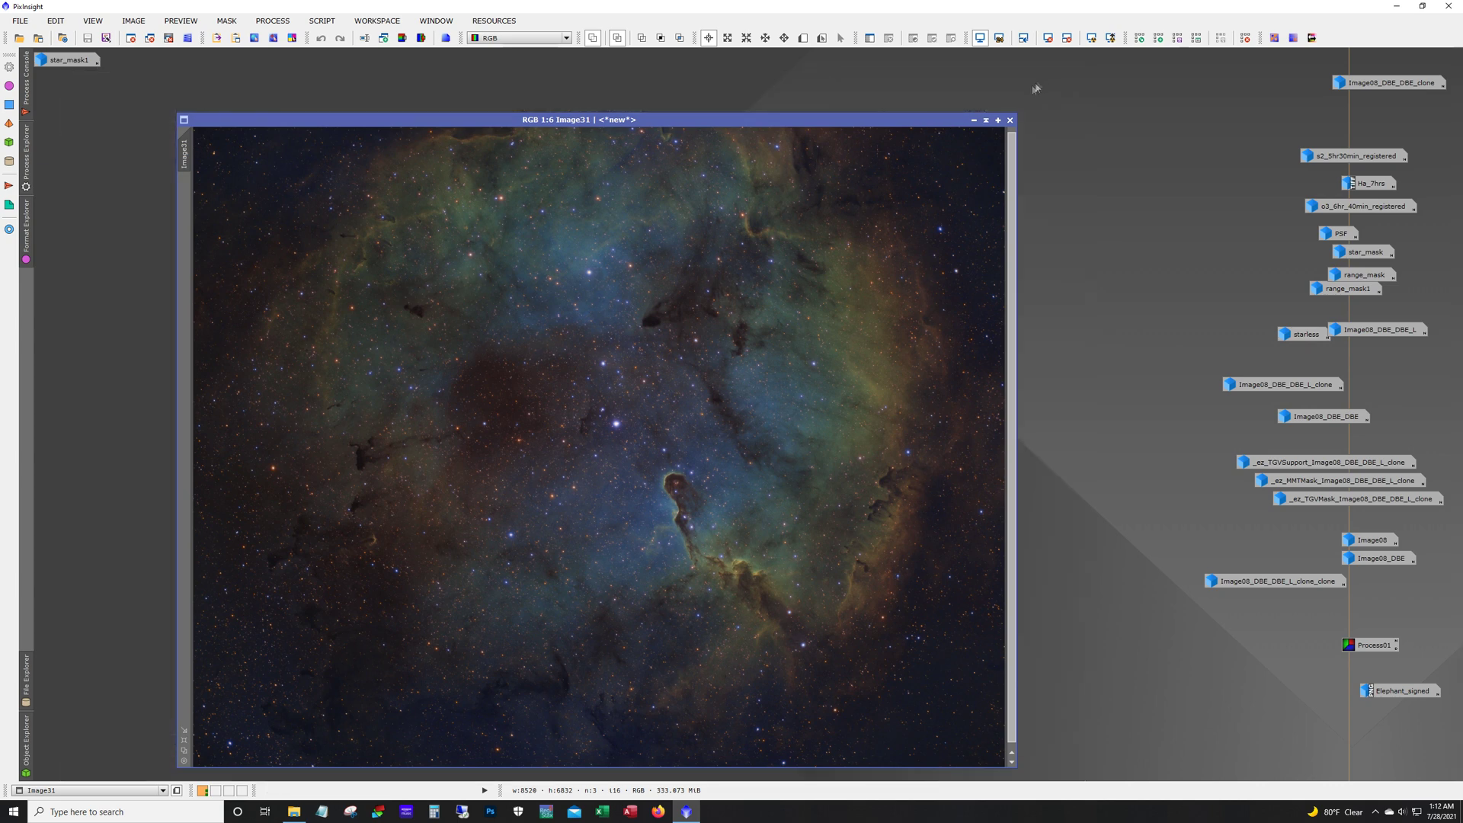
{"action": "left_click_drag", "start_coordinate": [607, 433], "coordinate": [1074, 342]}
{"action": "left_click_drag", "start_coordinate": [689, 120], "coordinate": [626, 81]}
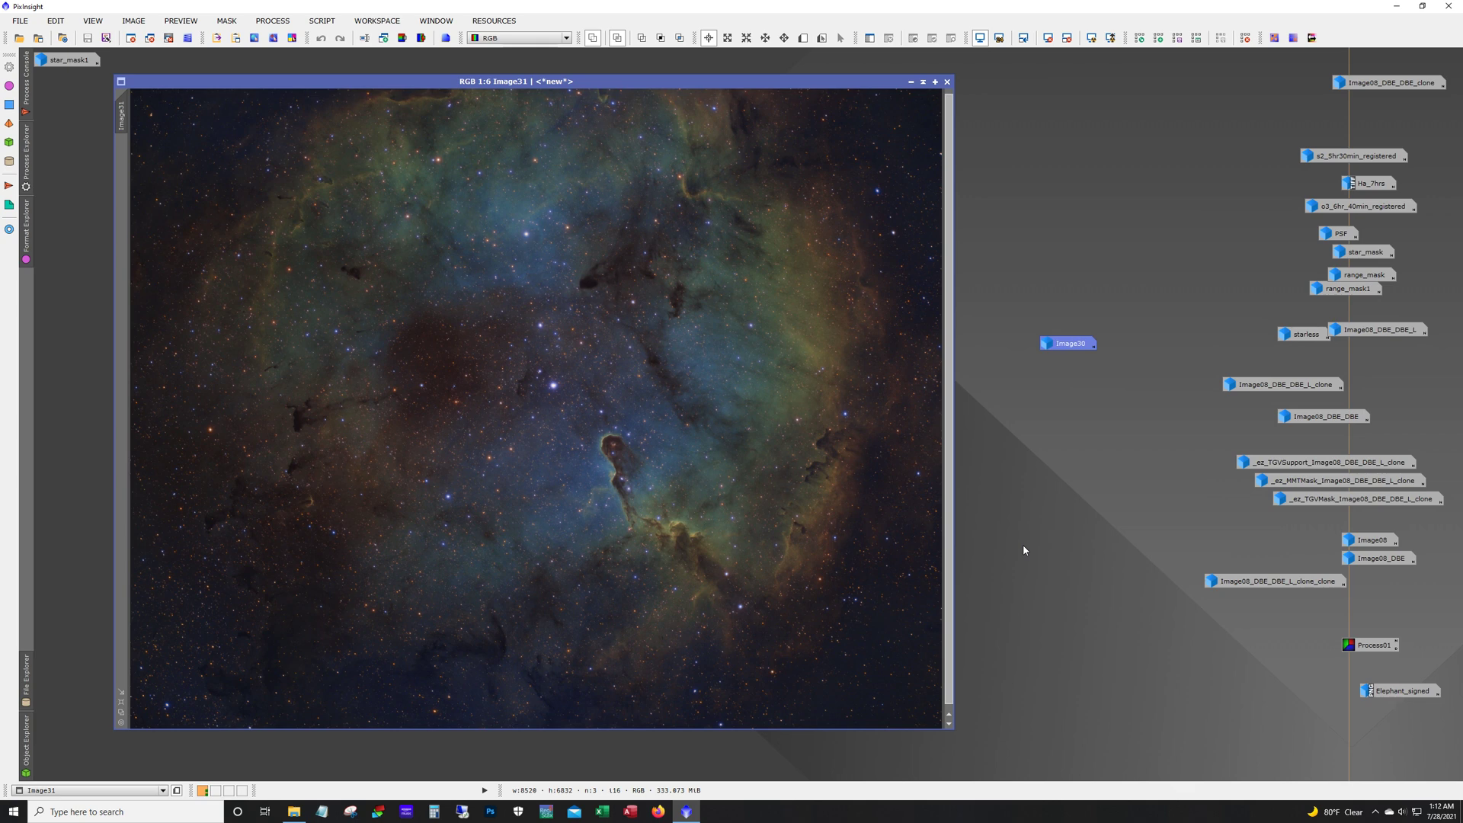
Open Elephant_signed, offset its window beside Image31, and move the Image30 icon in with the other image icons
{"action": "double_click", "coordinate": [1380, 694]}
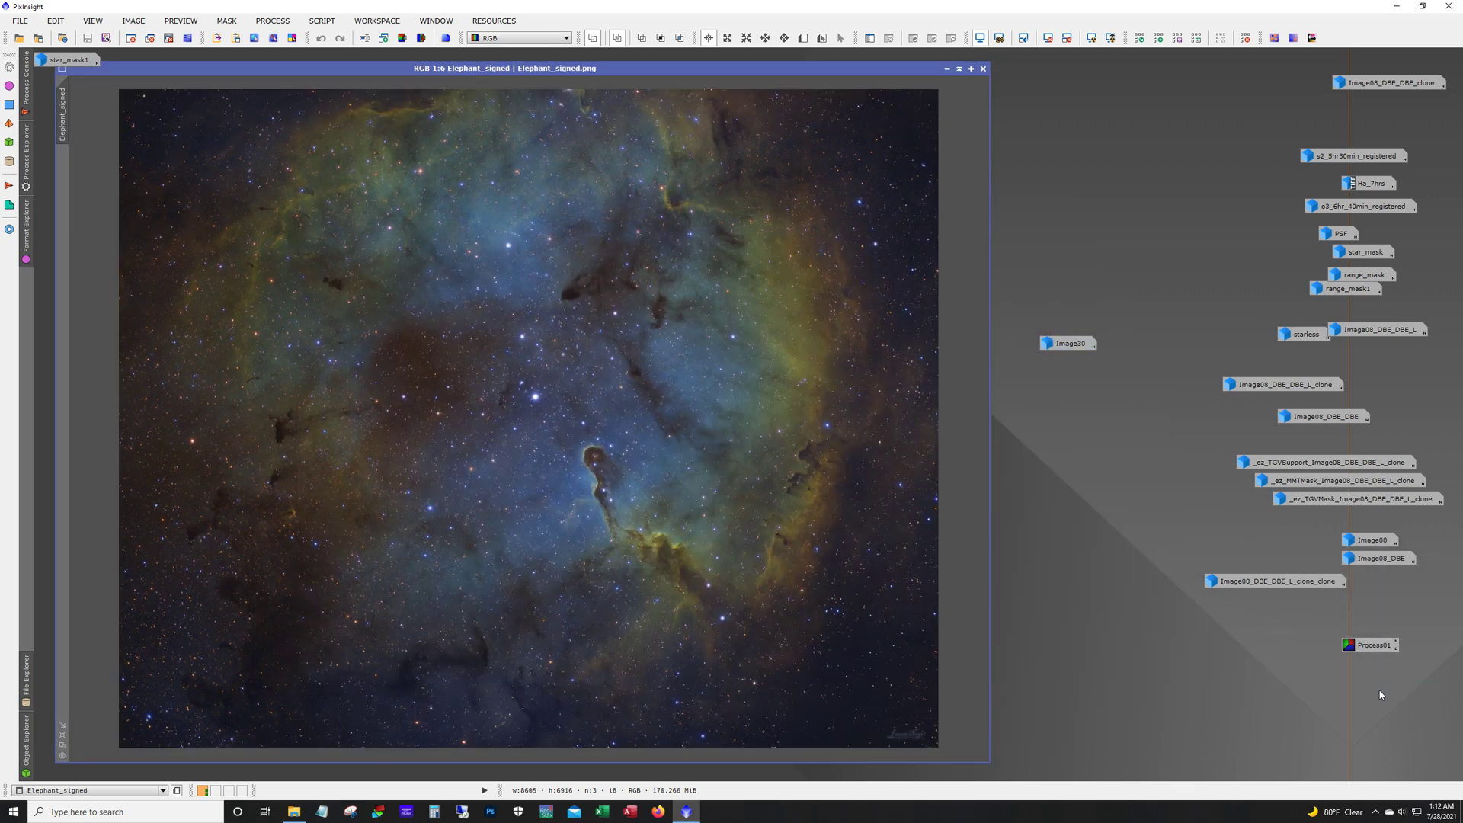
{"action": "left_click_drag", "start_coordinate": [835, 70], "coordinate": [1185, 67]}
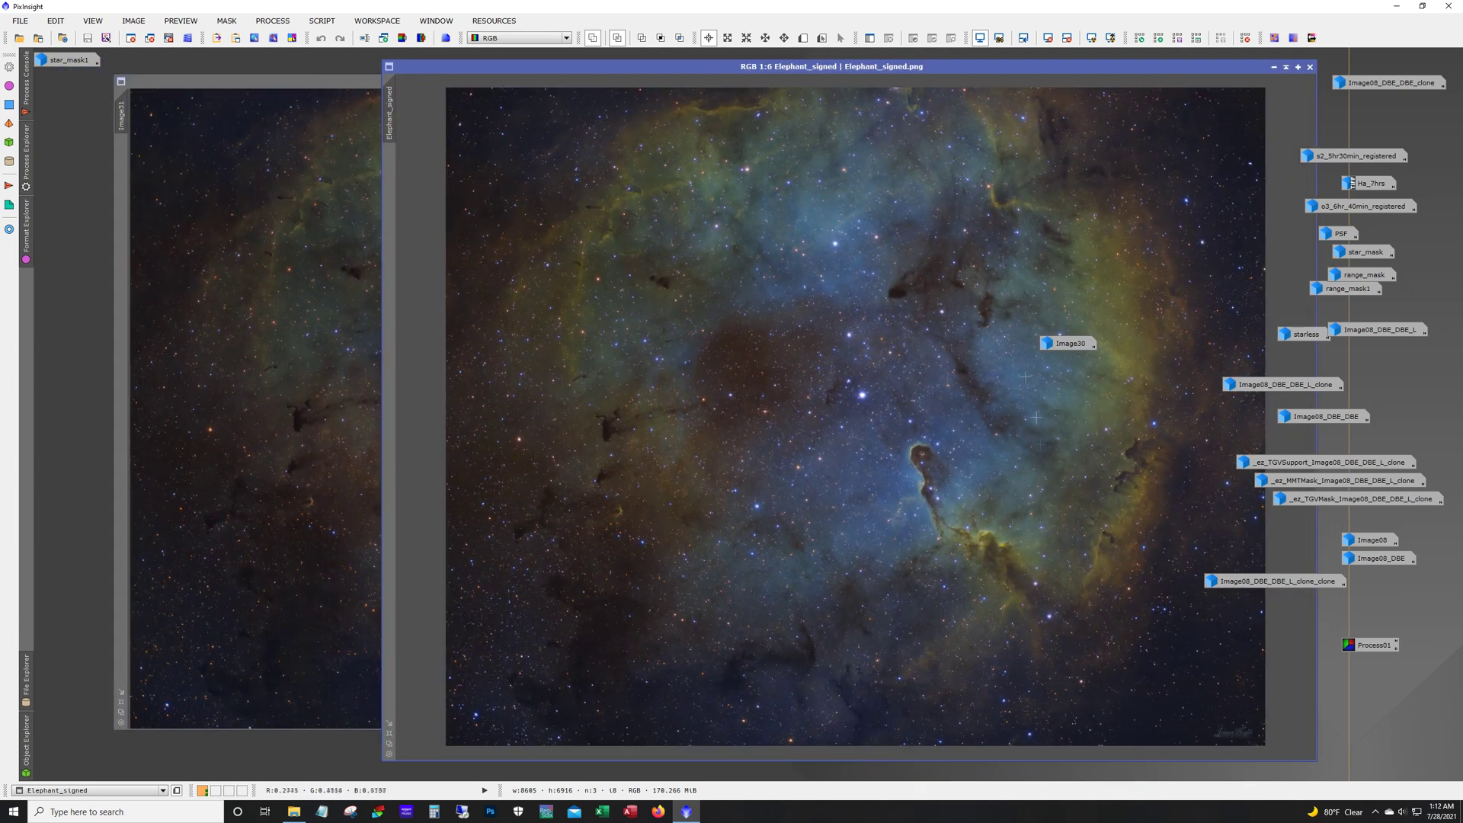
{"action": "left_click_drag", "start_coordinate": [1067, 343], "coordinate": [1362, 374]}
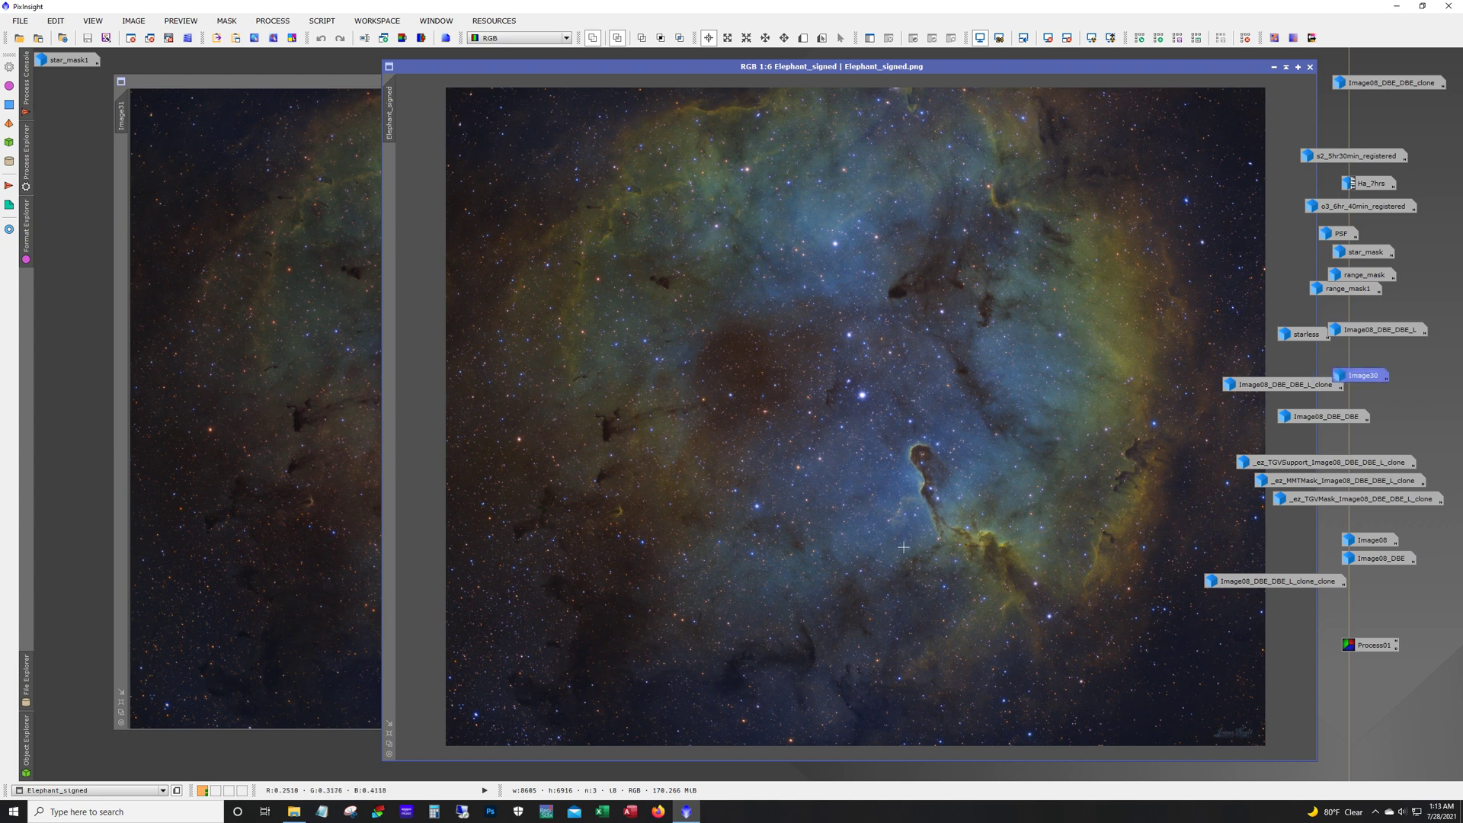
Compare Image31 with Elephant_signed by bringing each image to the front in turn
{"action": "left_click", "coordinate": [317, 90]}
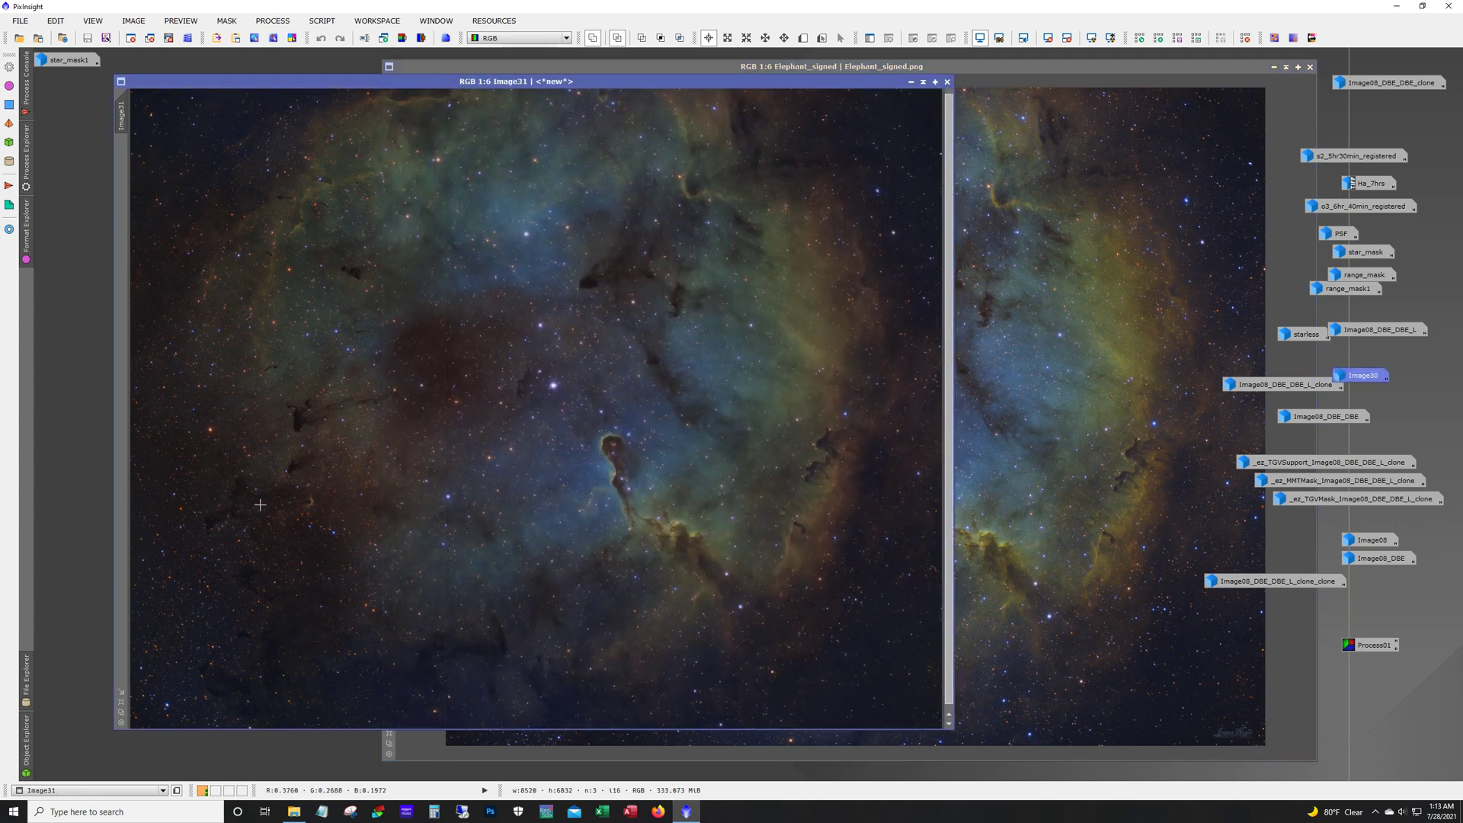
{"action": "left_click", "coordinate": [960, 69]}
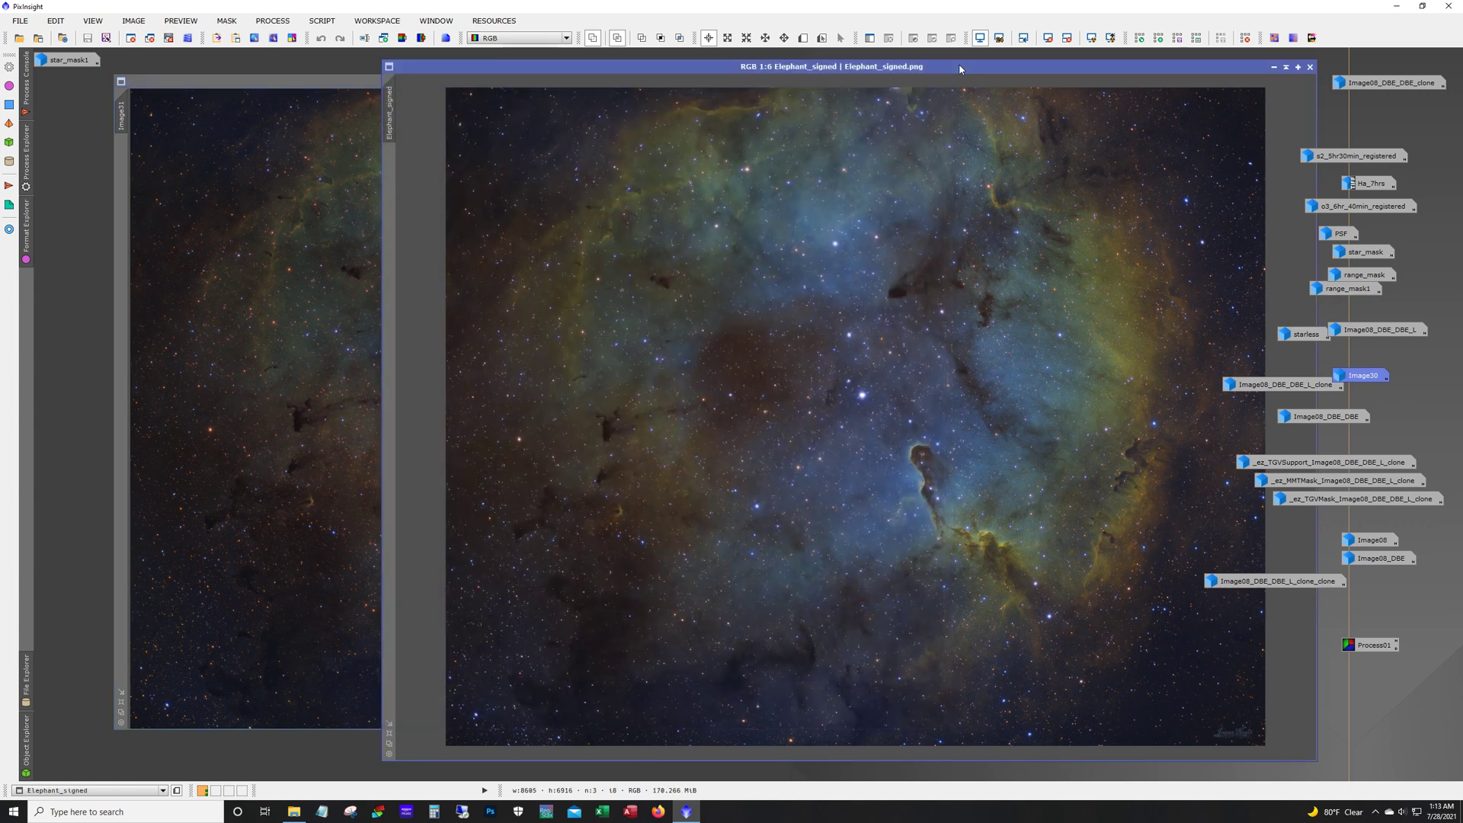
{"action": "left_click", "coordinate": [351, 82]}
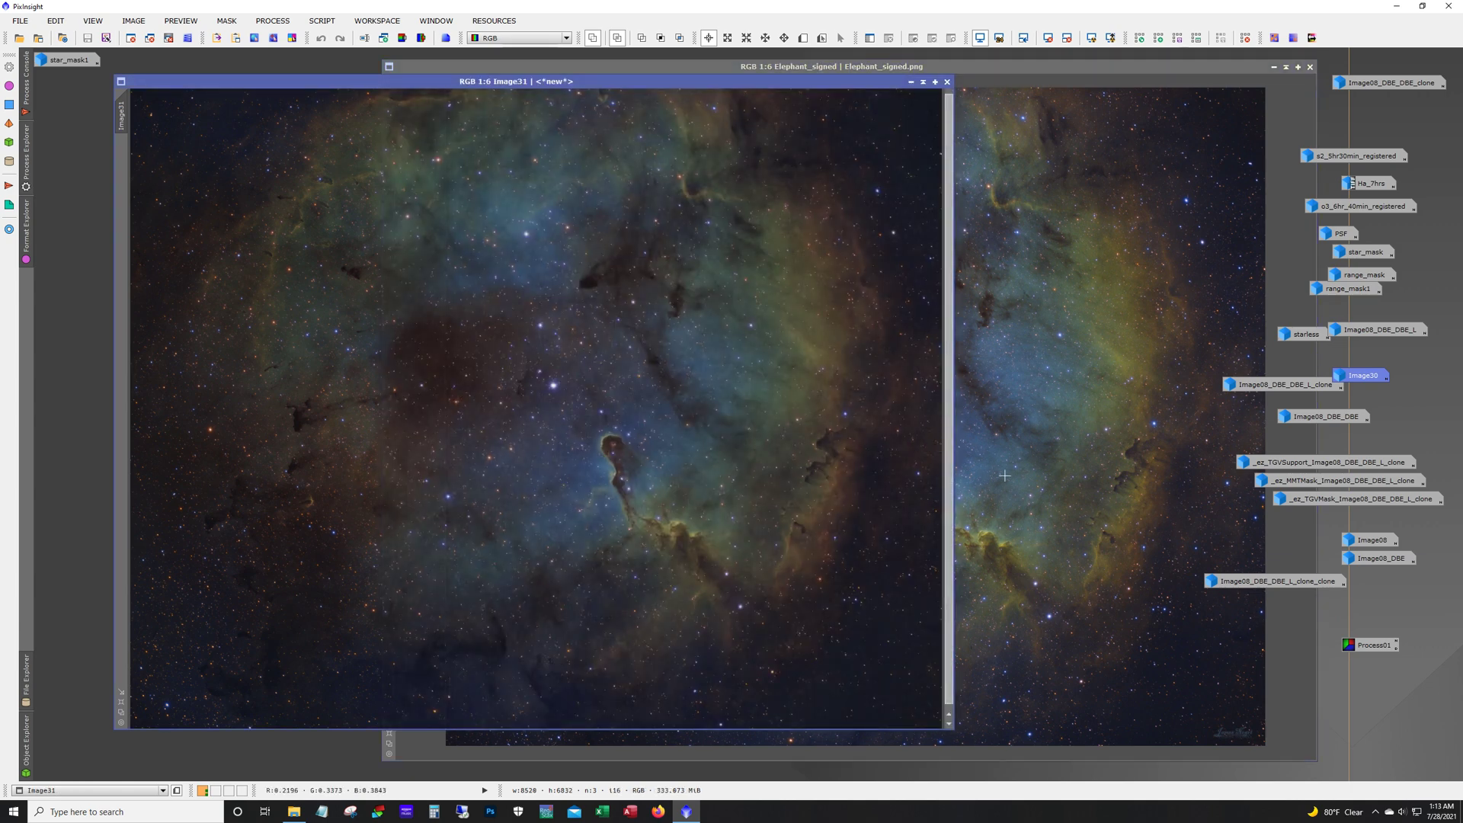